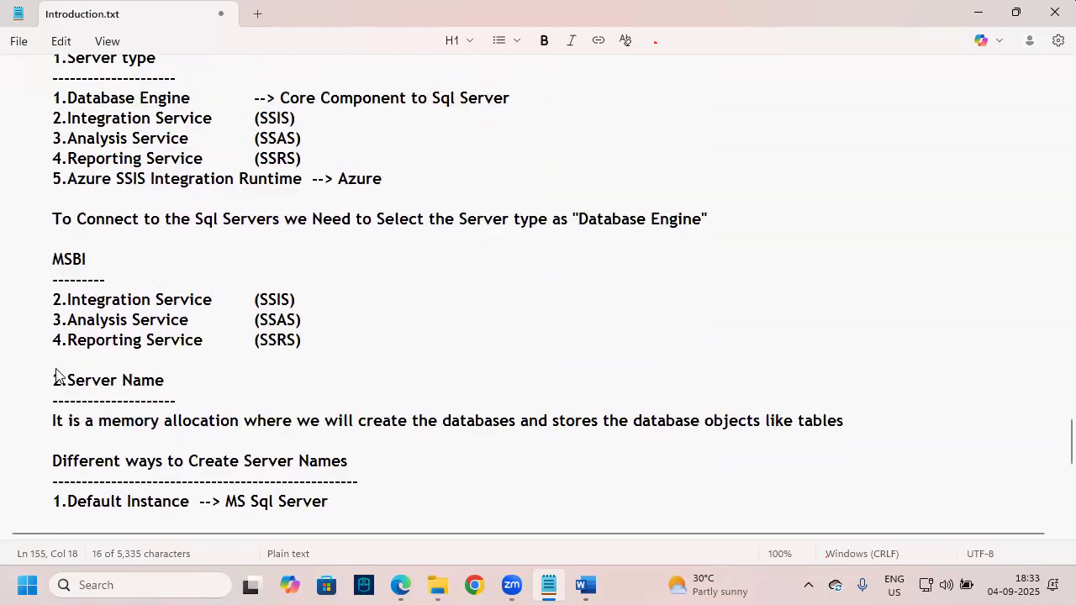
Add the heading "3.Authentication" with a dashed underline below the Global Servers line at the end of the notes
{"action": "scroll", "coordinate": [91, 375], "scroll_direction": "down", "scroll_amount": 8}
{"action": "scroll", "coordinate": [75, 340], "scroll_direction": "down", "scroll_amount": 8}
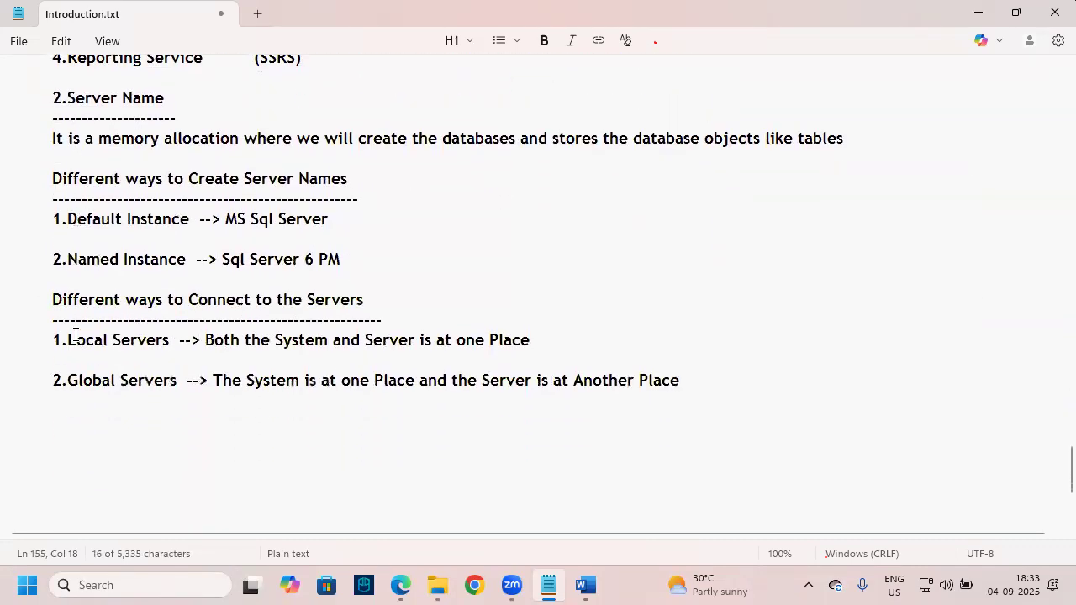
{"action": "left_click", "coordinate": [44, 277]}
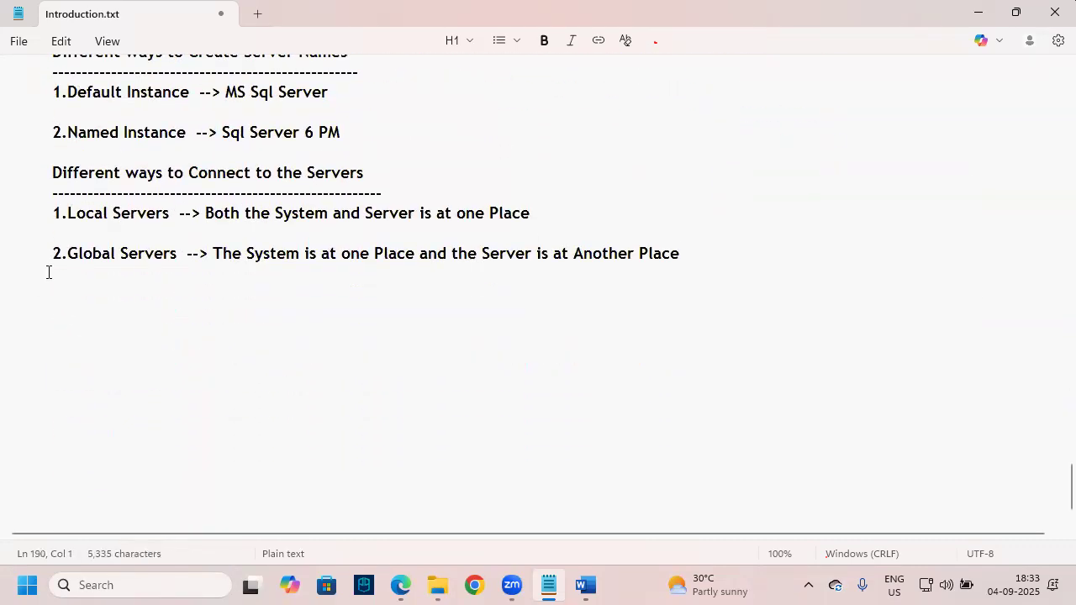
{"action": "key", "text": "Return"}
{"action": "type", "text": "3.Authentication"}
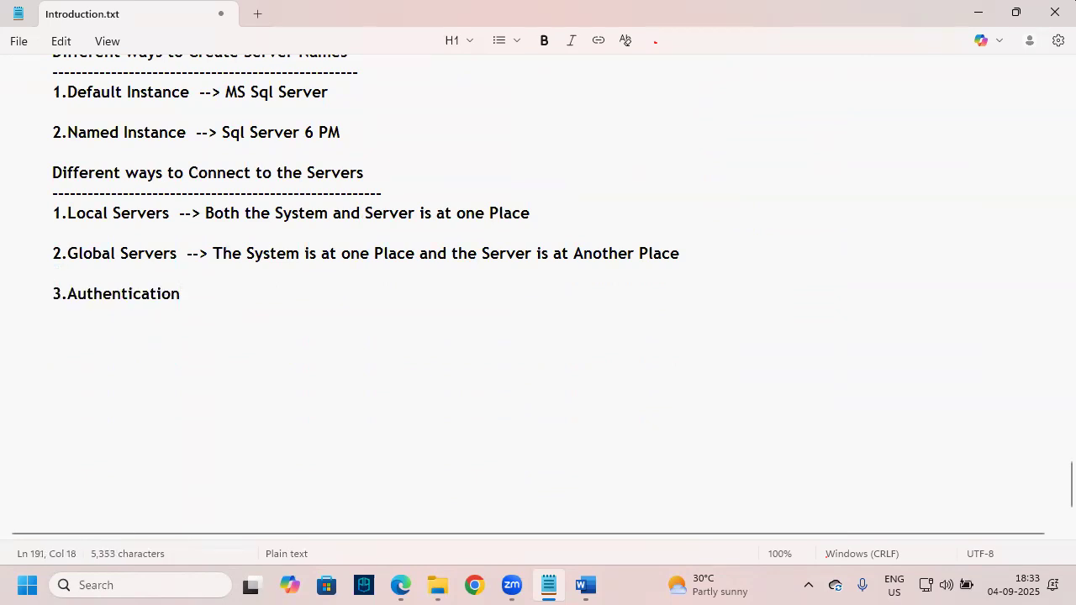
{"action": "key", "text": "Return"}
{"action": "type", "text": "-------------------------"}
{"action": "key", "text": "Return"}
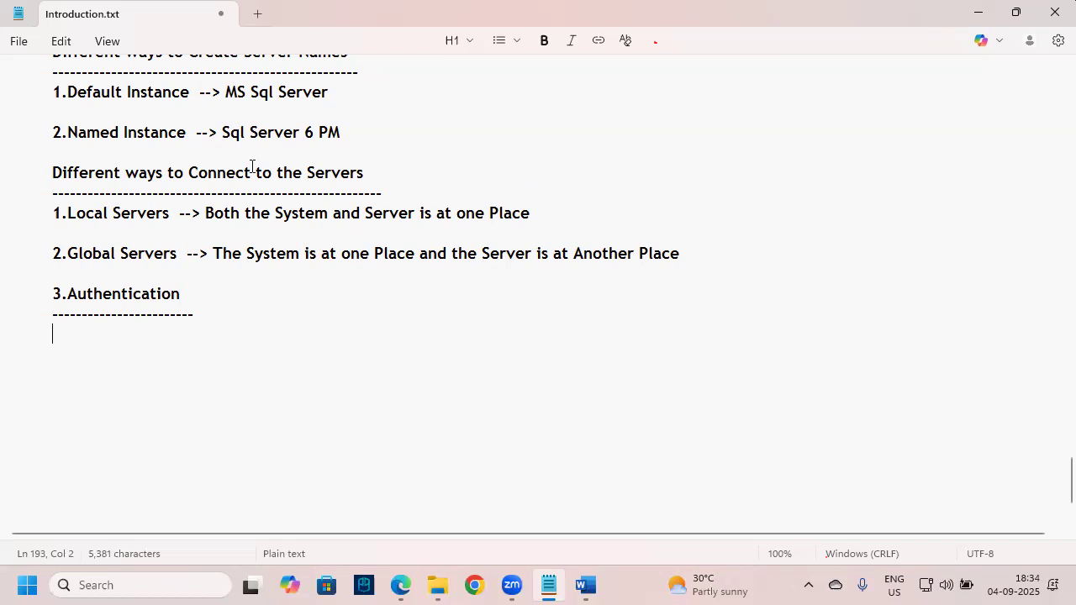
Copy the Authentication definition about checking user credentials from the Word document 1.INTRADUCTION 2 and paste it under the 3.Authentication heading in Notepad
{"action": "left_click", "coordinate": [588, 586]}
{"action": "scroll", "coordinate": [325, 412], "scroll_direction": "up", "scroll_amount": 1}
{"action": "scroll", "coordinate": [311, 353], "scroll_direction": "down", "scroll_amount": 5}
{"action": "scroll", "coordinate": [310, 343], "scroll_direction": "down", "scroll_amount": 3}
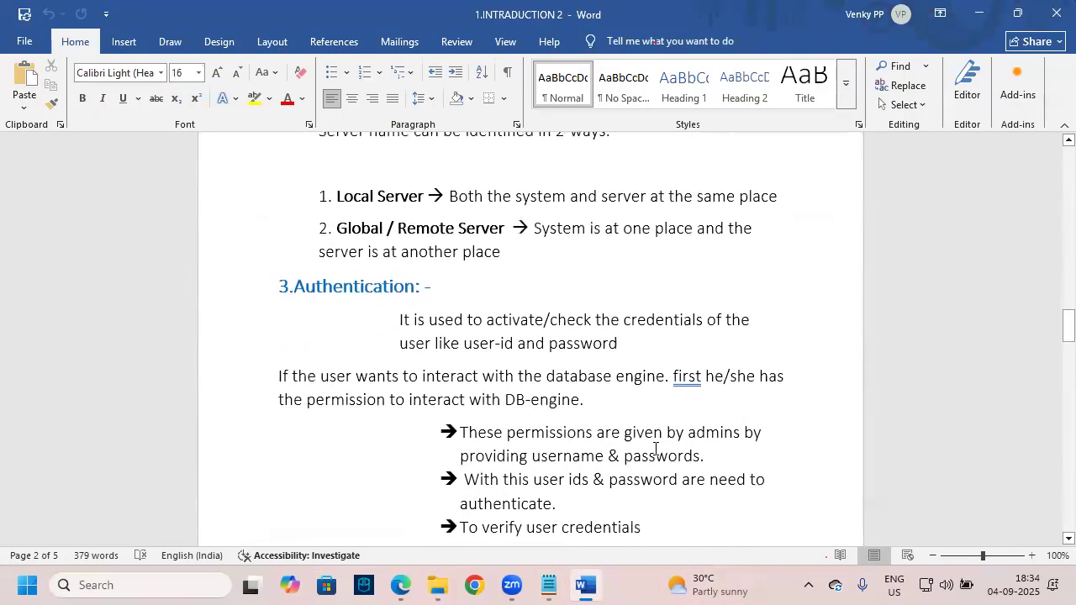
{"action": "left_click", "coordinate": [618, 343]}
{"action": "left_click_drag", "start_coordinate": [644, 352], "coordinate": [396, 324]}
{"action": "key", "text": "ctrl+c"}
{"action": "key", "text": "alt+Tab"}
{"action": "key", "text": "ctrl+v"}
{"action": "scroll", "coordinate": [241, 350], "scroll_direction": "up", "scroll_amount": 1}
Box "Sql Server 6 PM" and tick the 3.Authentication heading with red screen annotations, clear them, and highlight the Authentication section
{"action": "key", "text": "ctrl+2"}
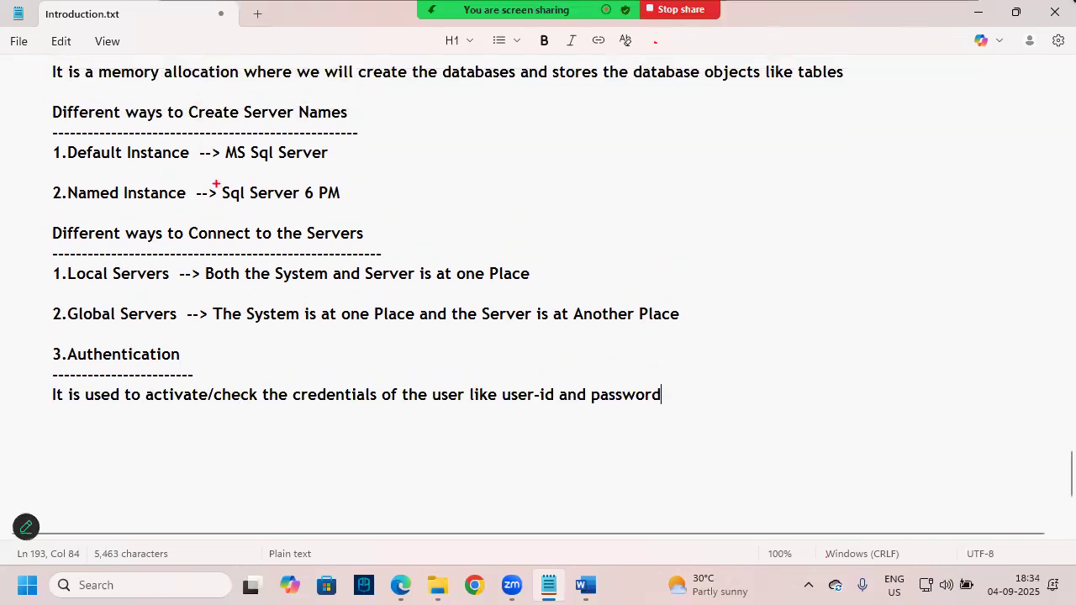
{"action": "left_click_drag", "start_coordinate": [216, 183], "coordinate": [346, 207]}
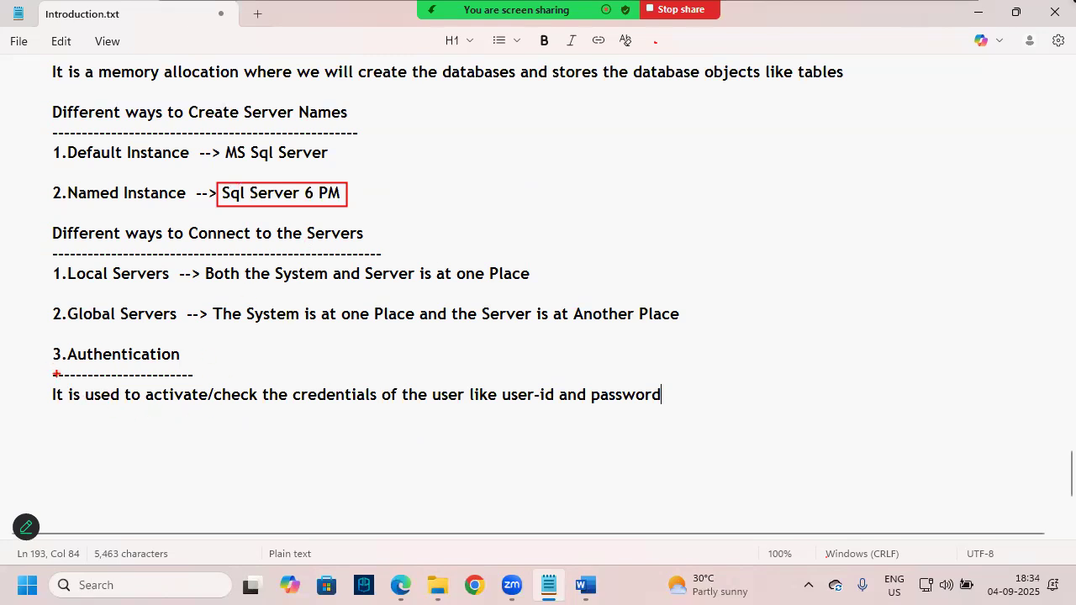
{"action": "mouse_move", "coordinate": [43, 367]}
{"action": "left_mouse_down"}
{"action": "mouse_move", "coordinate": [54, 376]}
{"action": "mouse_move", "coordinate": [118, 331]}
{"action": "left_mouse_up"}
{"action": "key", "text": "Escape"}
{"action": "left_click", "coordinate": [70, 410]}
{"action": "mouse_move", "coordinate": [54, 397]}
{"action": "left_mouse_down"}
{"action": "mouse_move", "coordinate": [716, 401]}
{"action": "mouse_move", "coordinate": [699, 339]}
{"action": "mouse_move", "coordinate": [630, 340]}
{"action": "left_mouse_up"}
{"action": "left_click", "coordinate": [715, 407]}
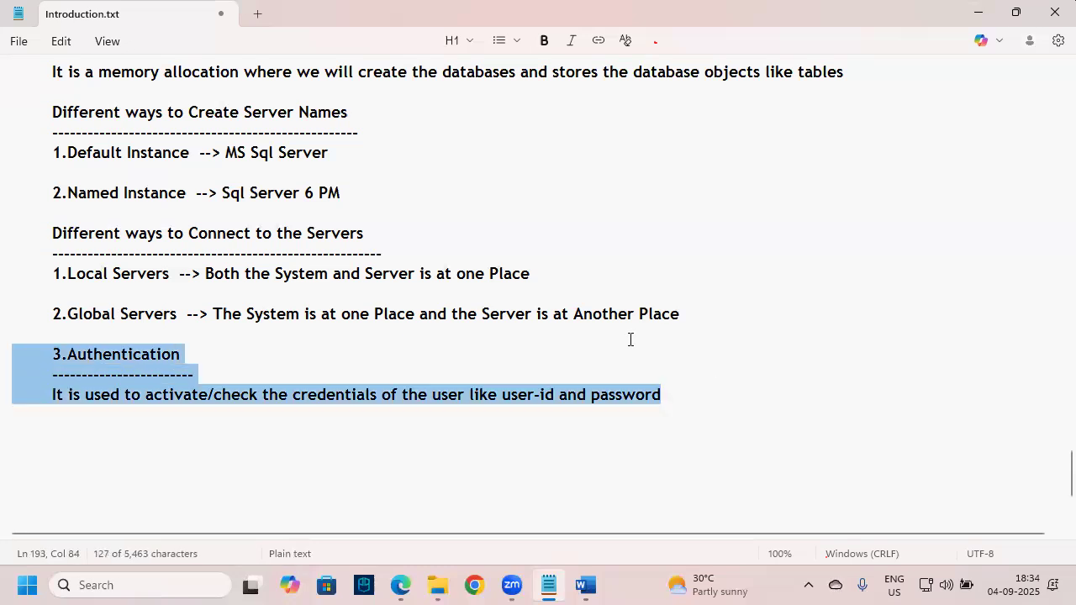
Annotate the notes by boxing "Sql Server 6 PM", underlining "user-id and password" and circling the 3.Authentication heading
{"action": "left_click_drag", "start_coordinate": [216, 183], "coordinate": [356, 208]}
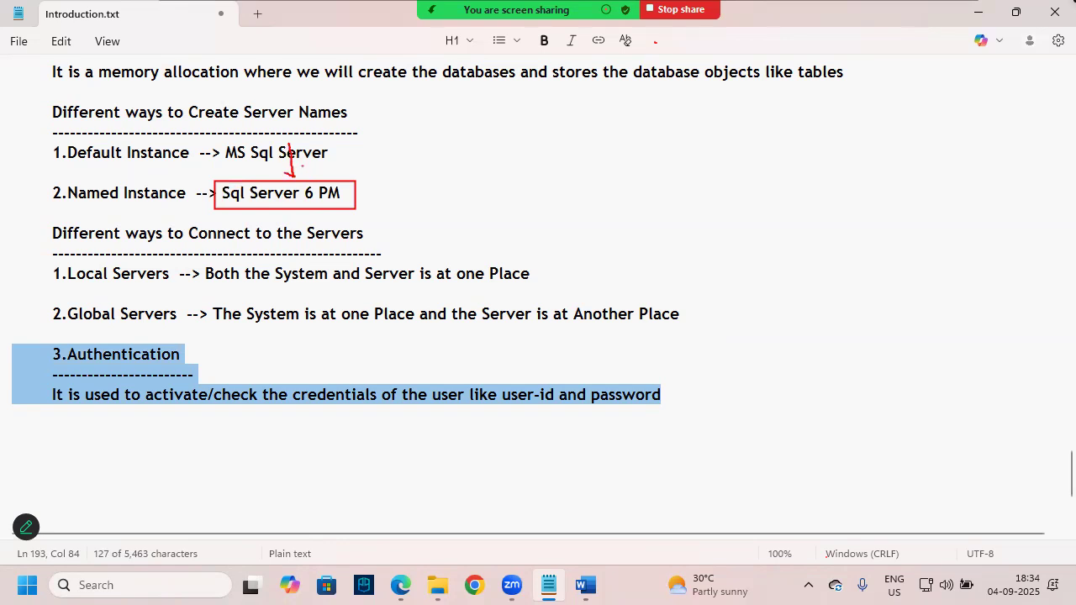
{"action": "left_click_drag", "start_coordinate": [499, 417], "coordinate": [674, 413]}
{"action": "mouse_move", "coordinate": [59, 380]}
{"action": "left_mouse_down"}
{"action": "mouse_move", "coordinate": [212, 370]}
{"action": "mouse_move", "coordinate": [123, 392]}
{"action": "left_mouse_up"}
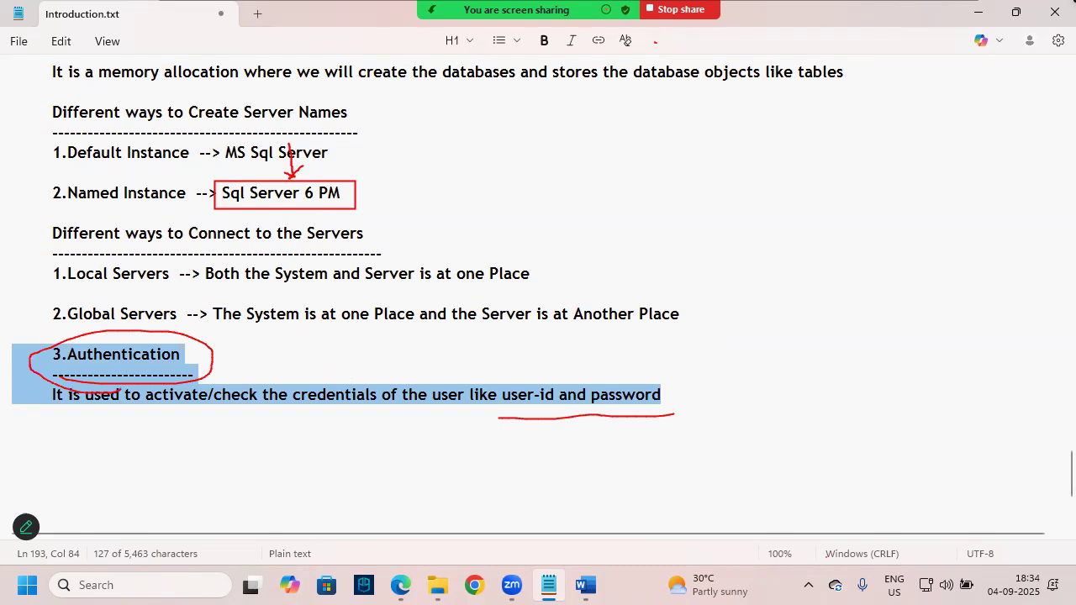
Add the subheading "Types of Authentications" with a dashed underline below the Authentication definition
{"action": "left_click", "coordinate": [91, 438]}
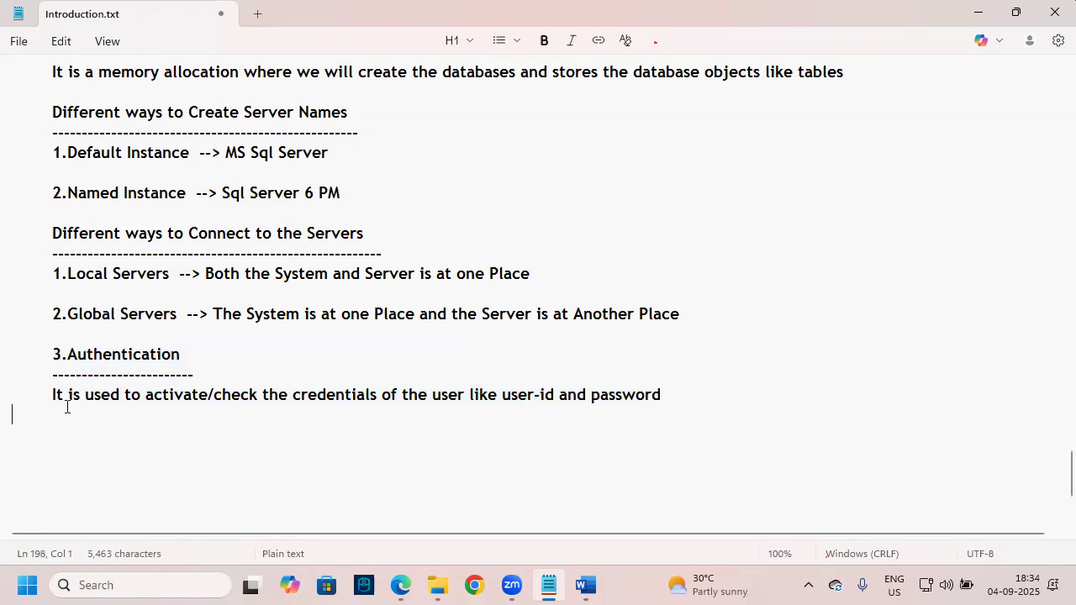
{"action": "key", "text": "Return"}
{"action": "key", "text": "Tab"}
{"action": "type", "text": "Types of Authentications"}
{"action": "key", "text": "Return"}
{"action": "type", "text": "----------------------------------"}
{"action": "key", "text": "Return"}
Add the list item "1.Windows Authentication" under Types of Authentications, followed by a blank line
{"action": "type", "text": "1."}
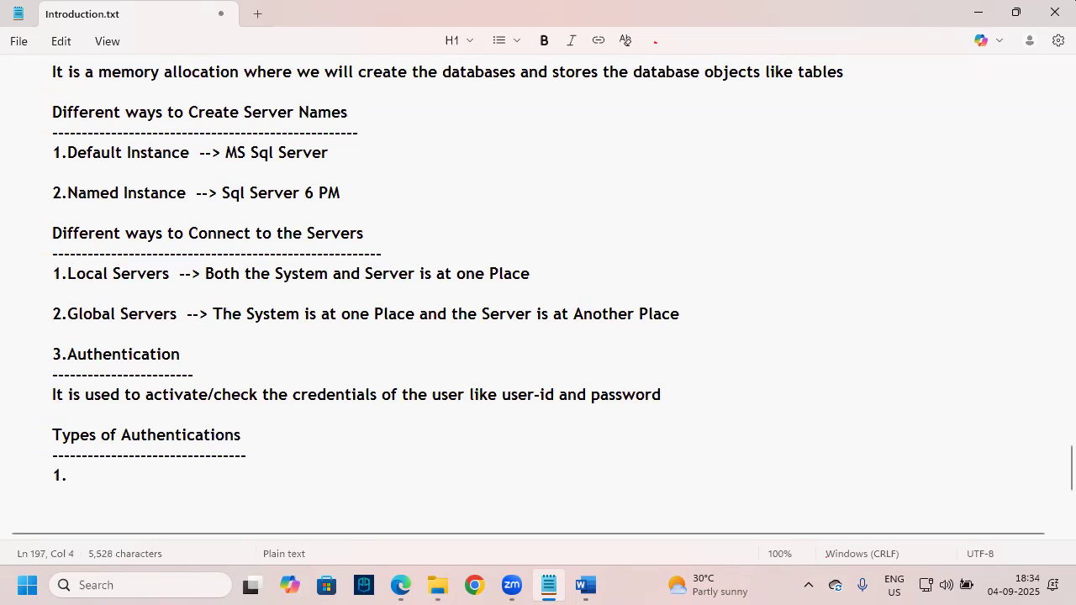
{"action": "type", "text": "Windows Authentication"}
{"action": "key", "text": "Return"}
{"action": "key", "text": "Return"}
Add the item "2.Sql Server Authentication", reusing the word "Authentication" from the first item, and leave several blank lines below it
{"action": "type", "text": "2.Sql "}
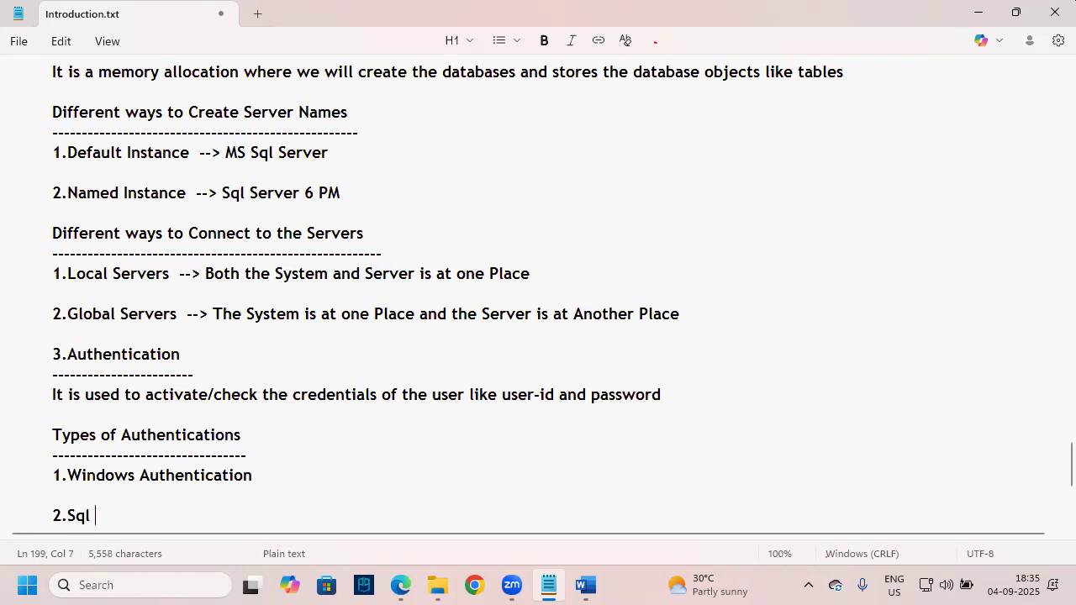
{"action": "type", "text": "Server"}
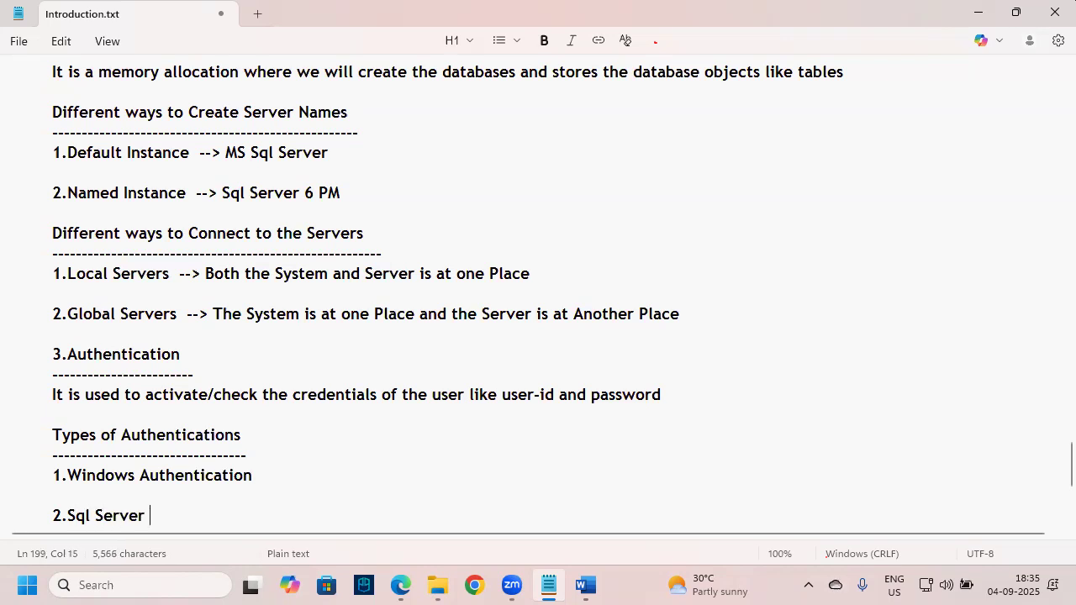
{"action": "key", "text": "Up"}
{"action": "key", "text": "Up"}
{"action": "left_click", "coordinate": [198, 519]}
{"action": "double_click", "coordinate": [158, 479]}
{"action": "key", "text": "ctrl+c"}
{"action": "left_click", "coordinate": [187, 518]}
{"action": "key", "text": "Left"}
{"action": "key", "text": "Right"}
{"action": "key", "text": "ctrl+v"}
{"action": "key", "text": "Return"}
{"action": "key", "text": "Return"}
{"action": "key", "text": "Return"}
{"action": "key", "text": "Return"}
{"action": "key", "text": "Return"}
{"action": "key", "text": "Return"}
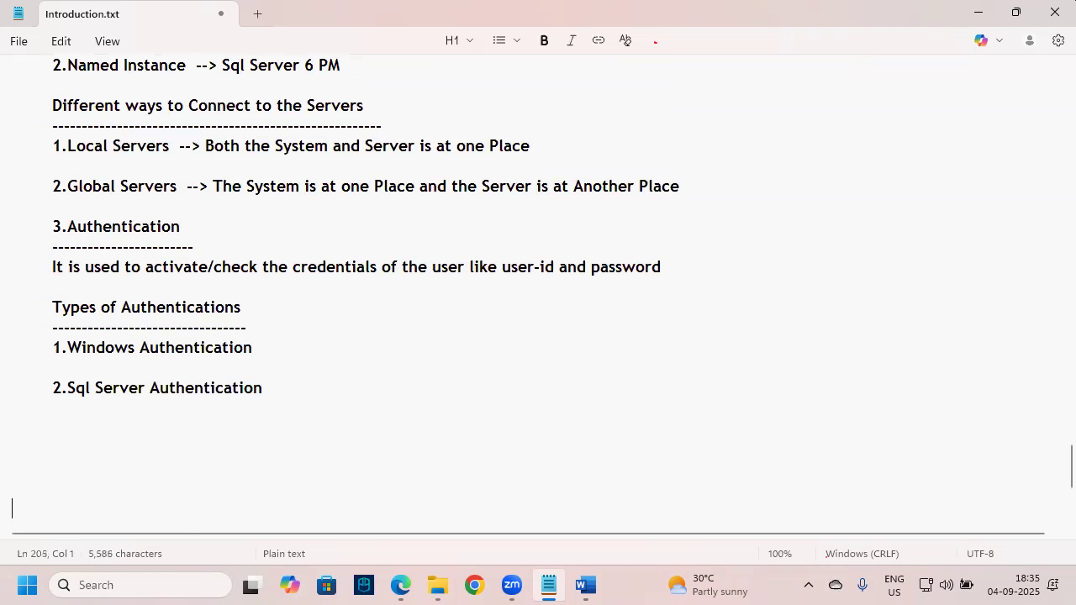
{"action": "key", "text": "Up"}
{"action": "key", "text": "Up"}
{"action": "scroll", "coordinate": [269, 452], "scroll_direction": "up", "scroll_amount": 1}
Tick the Windows Authentication item with a temporary red annotation, and append "--> Admin" to that line
{"action": "left_click", "coordinate": [275, 411]}
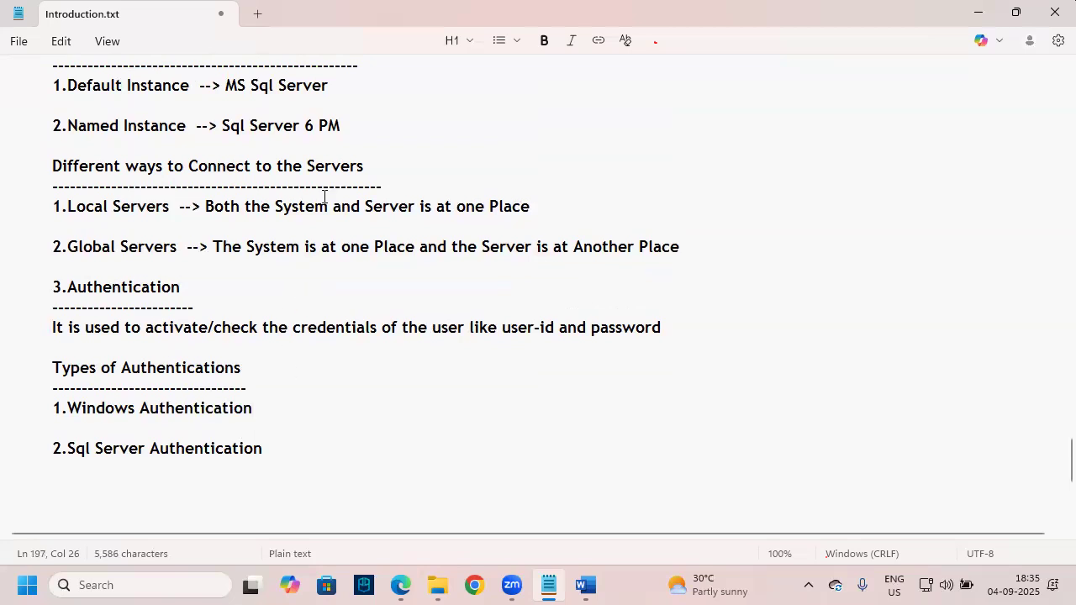
{"action": "mouse_move", "coordinate": [217, 114]}
{"action": "left_mouse_down"}
{"action": "mouse_move", "coordinate": [290, 140]}
{"action": "mouse_move", "coordinate": [352, 140]}
{"action": "left_mouse_up"}
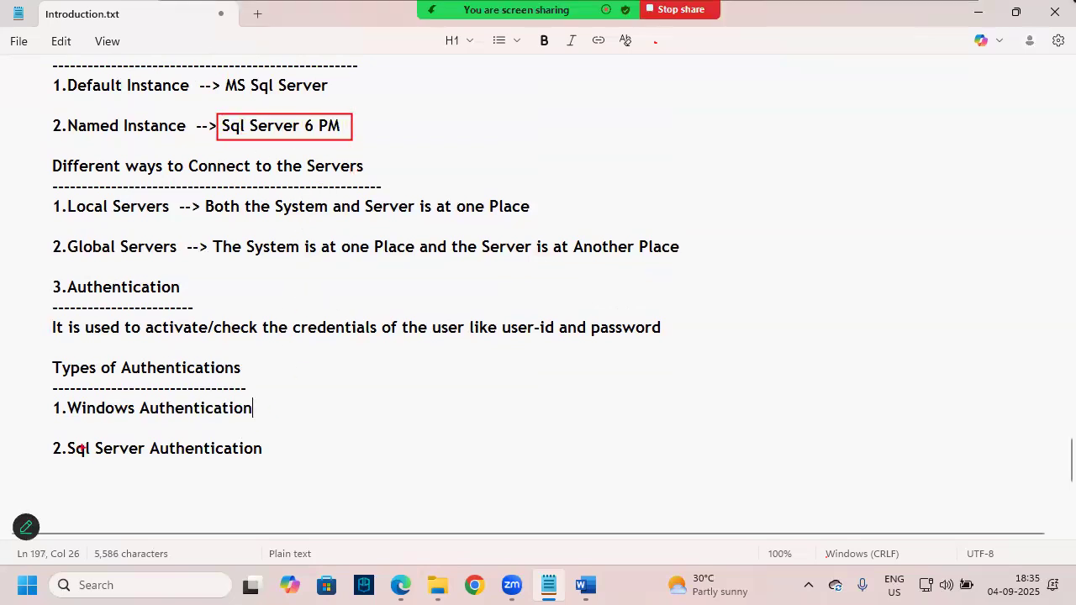
{"action": "left_click_drag", "start_coordinate": [45, 423], "coordinate": [99, 363]}
{"action": "left_click", "coordinate": [272, 407]}
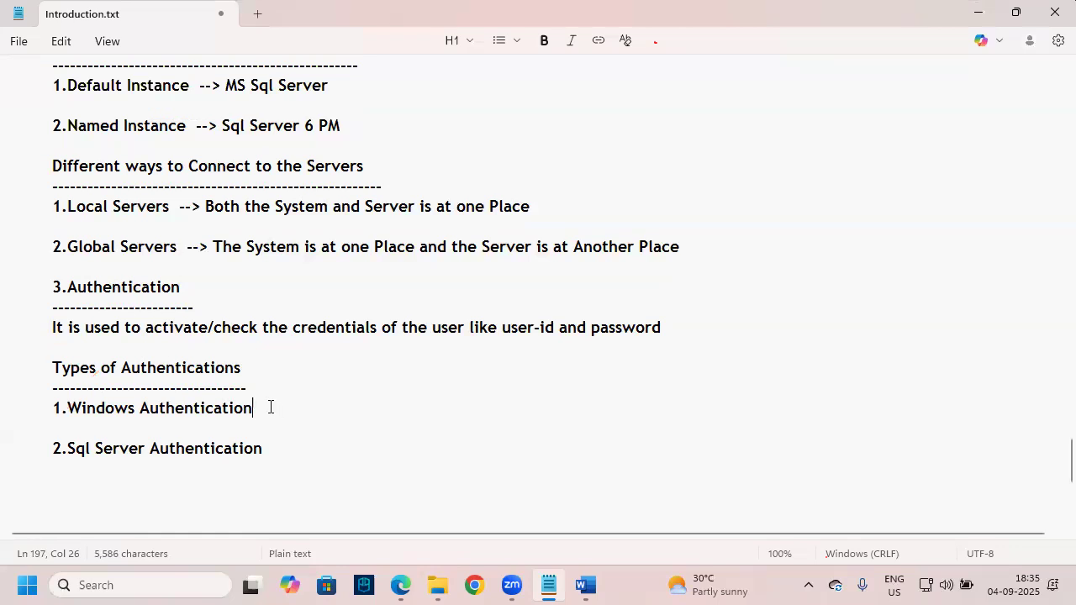
{"action": "type", "text": "--> Admin"}
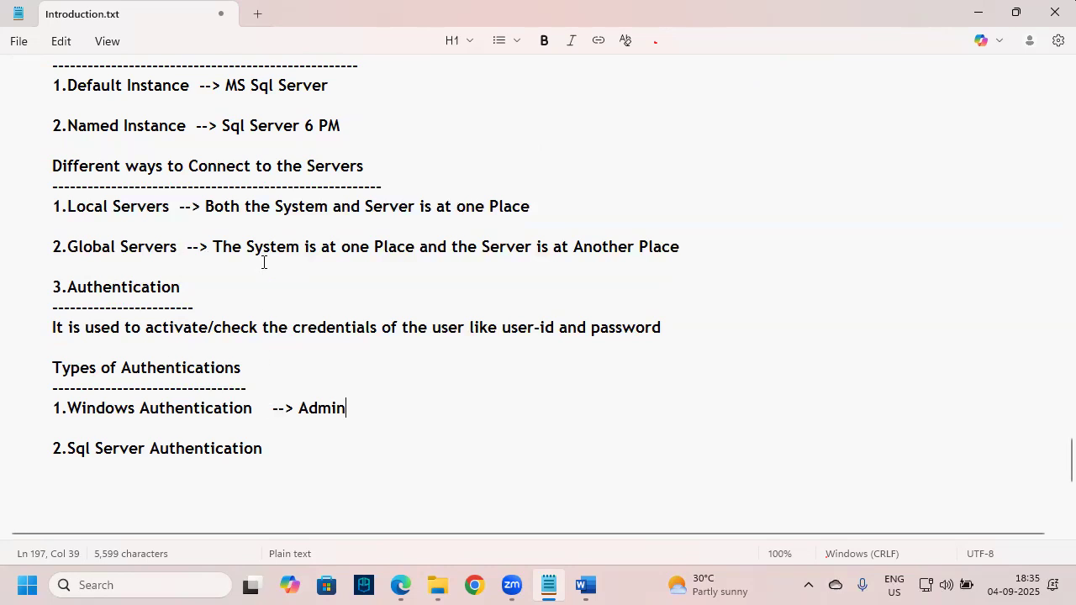
Annotate the notes by boxing "Sql Server 6 PM", ticking both authentication types and underlining "Admin", and clear the marks
{"action": "mouse_move", "coordinate": [217, 113]}
{"action": "left_mouse_down"}
{"action": "mouse_move", "coordinate": [324, 149]}
{"action": "mouse_move", "coordinate": [357, 138]}
{"action": "left_mouse_up"}
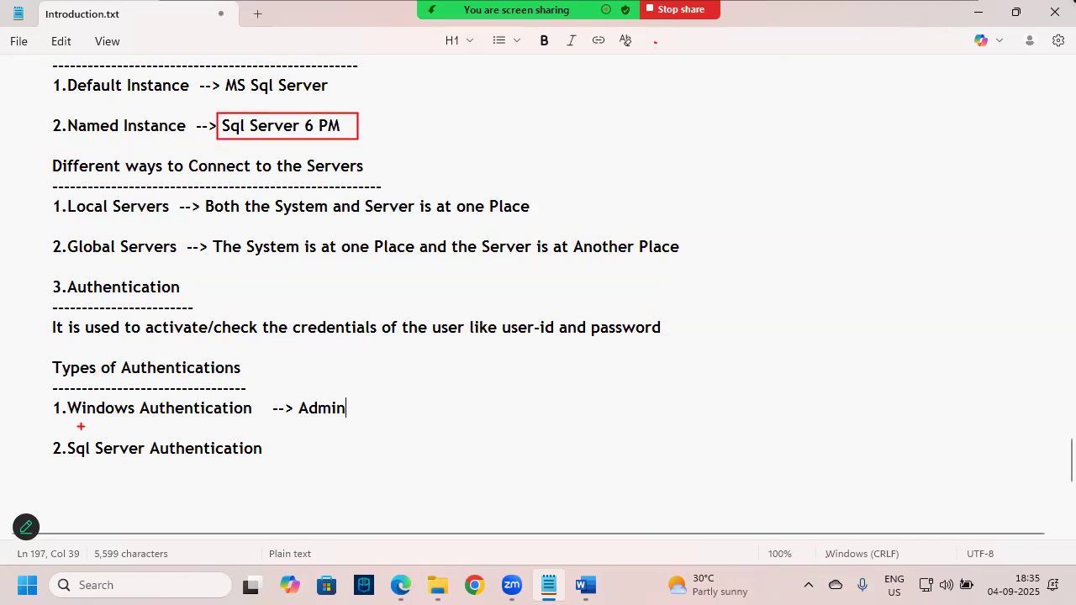
{"action": "left_click_drag", "start_coordinate": [48, 408], "coordinate": [92, 378]}
{"action": "left_click_drag", "start_coordinate": [301, 420], "coordinate": [360, 419]}
{"action": "mouse_move", "coordinate": [295, 74]}
{"action": "left_mouse_down"}
{"action": "mouse_move", "coordinate": [296, 106]}
{"action": "mouse_move", "coordinate": [306, 93]}
{"action": "left_mouse_up"}
{"action": "left_click_drag", "start_coordinate": [37, 460], "coordinate": [81, 426]}
{"action": "key", "text": "Escape"}
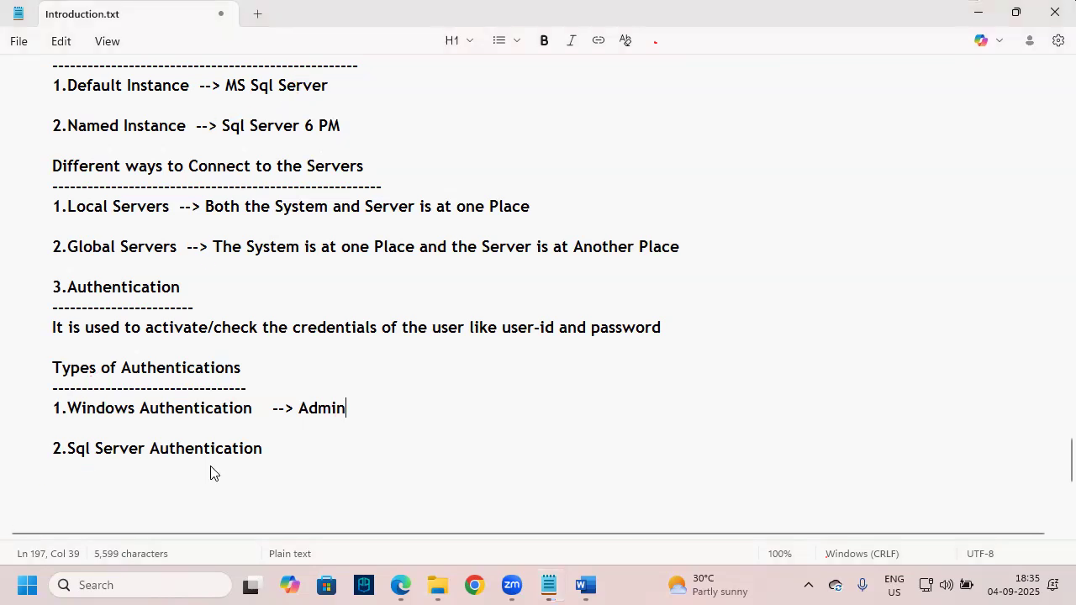
Append "--> Users" to the 2.Sql Server Authentication line
{"action": "type", "text": "--"}
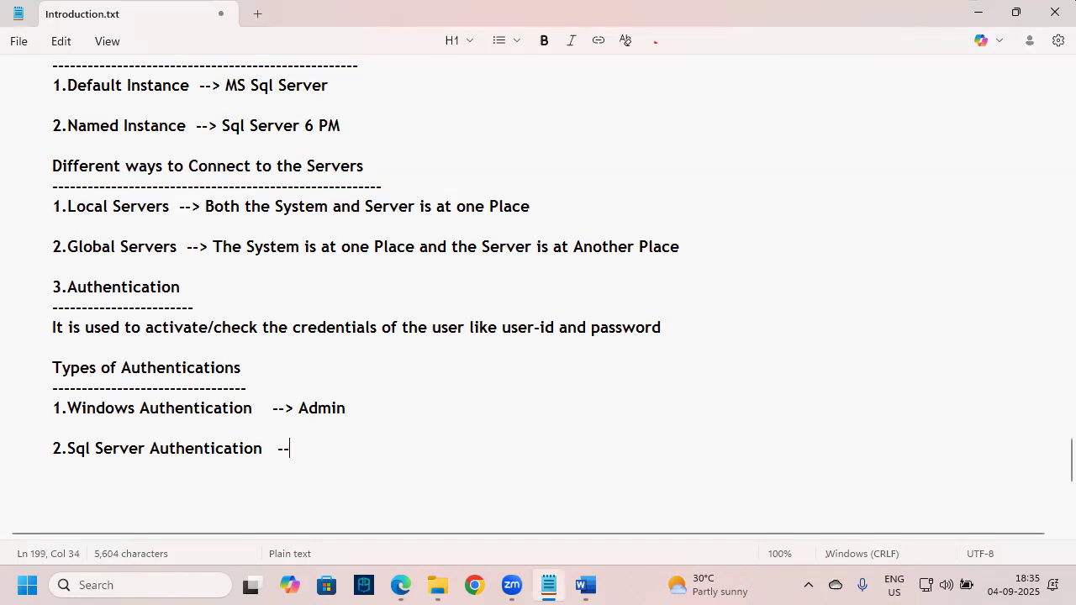
{"action": "type", "text": "> Users"}
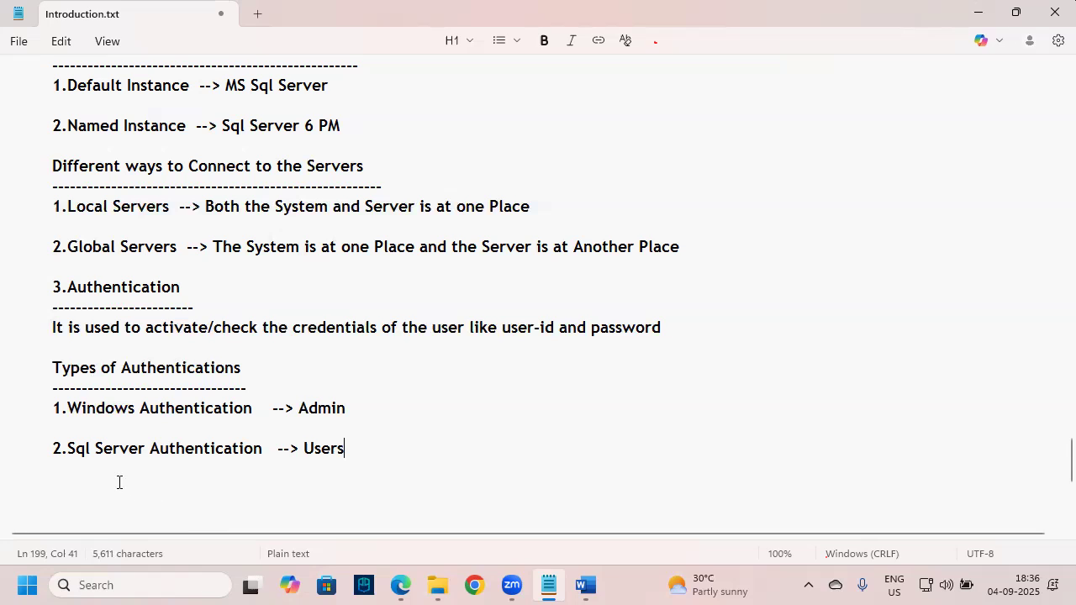
Tick both authentication types and underline "Admin" and "Users" with red annotations, clear them, and highlight the Types of Authentications section
{"action": "left_click_drag", "start_coordinate": [222, 125], "coordinate": [348, 128]}
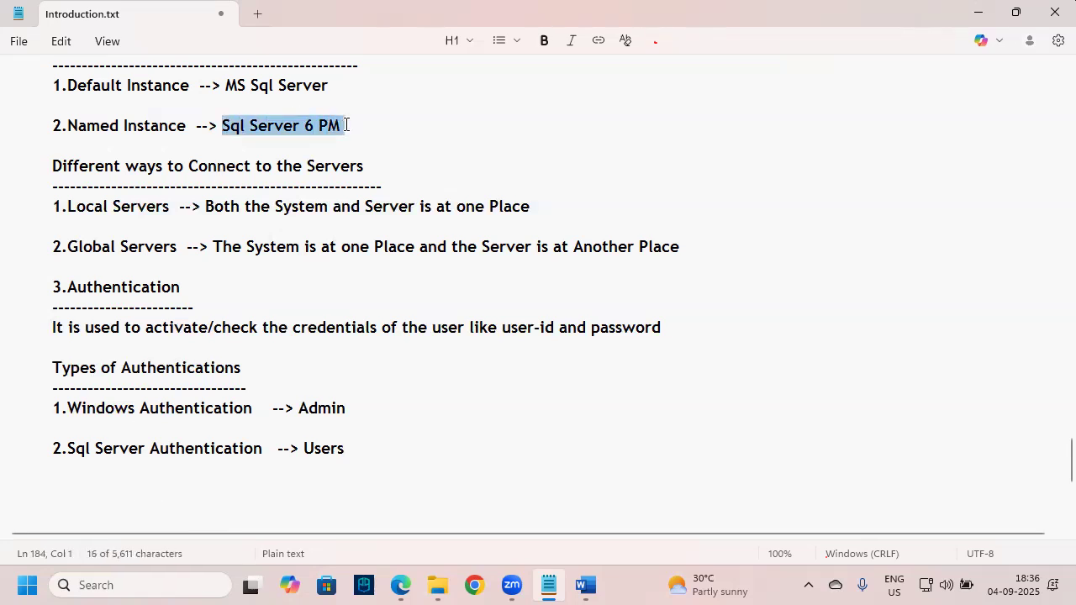
{"action": "left_click_drag", "start_coordinate": [44, 416], "coordinate": [67, 402]}
{"action": "left_click_drag", "start_coordinate": [296, 420], "coordinate": [323, 423]}
{"action": "left_click_drag", "start_coordinate": [45, 461], "coordinate": [75, 436]}
{"action": "left_click_drag", "start_coordinate": [306, 461], "coordinate": [351, 461]}
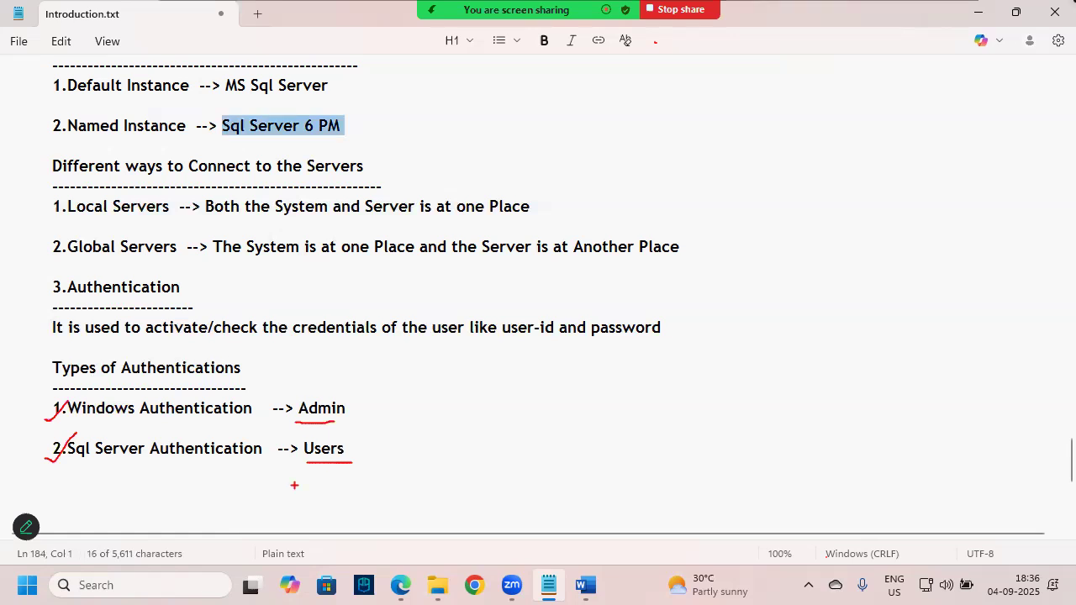
{"action": "left_click_drag", "start_coordinate": [368, 452], "coordinate": [26, 371]}
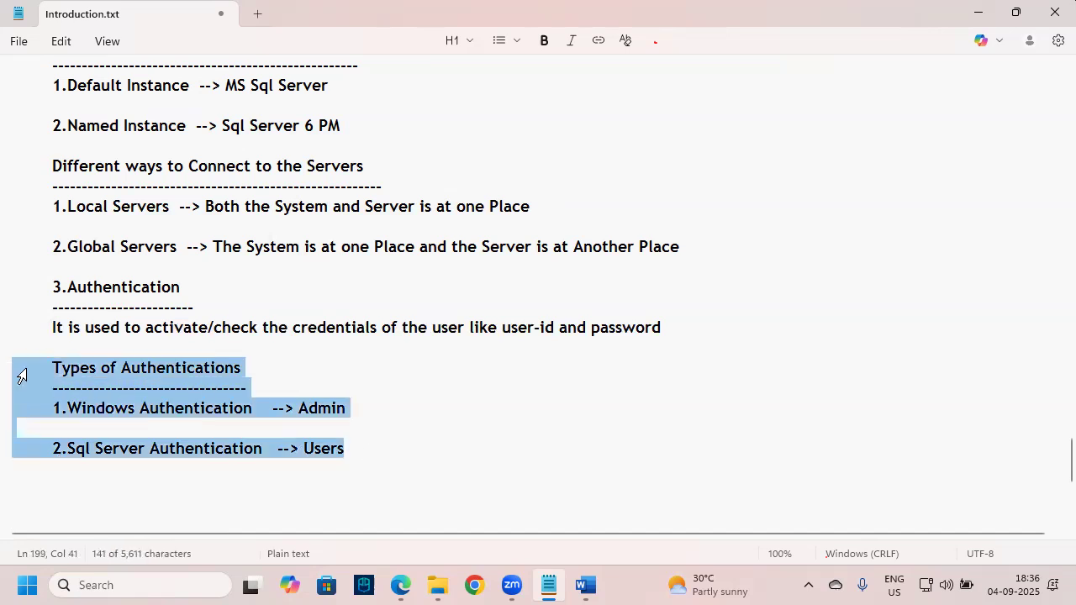
Insert the indented sub-item "1.Default -->" below the Windows Authentication line, separated by a blank line
{"action": "left_click", "coordinate": [371, 412]}
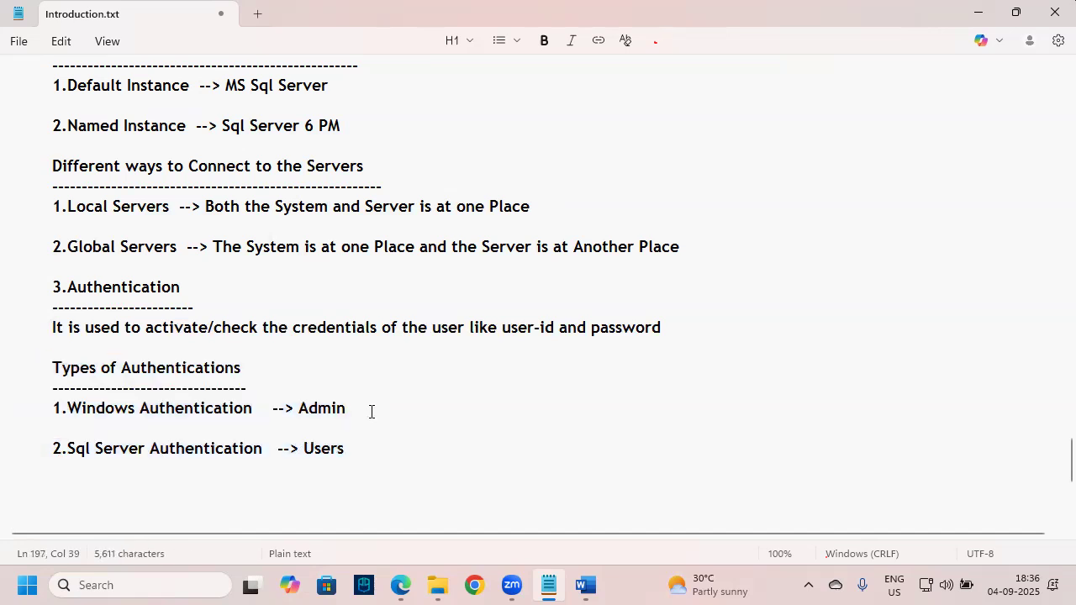
{"action": "key", "text": "Return"}
{"action": "key", "text": "Return"}
{"action": "key", "text": "Tab"}
{"action": "key", "text": "Tab"}
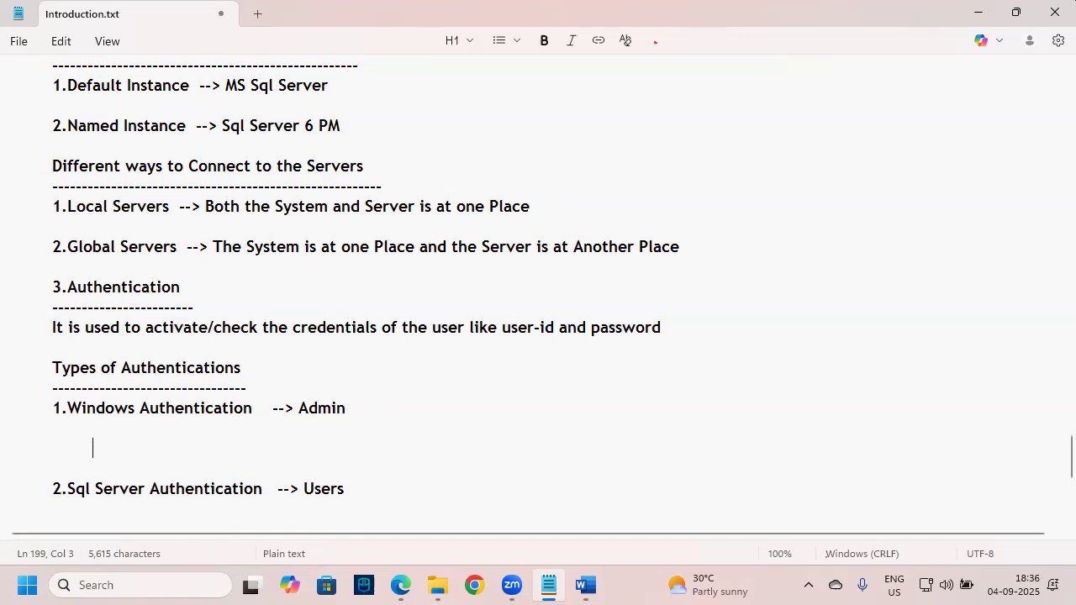
{"action": "type", "text": "1.Default  -->"}
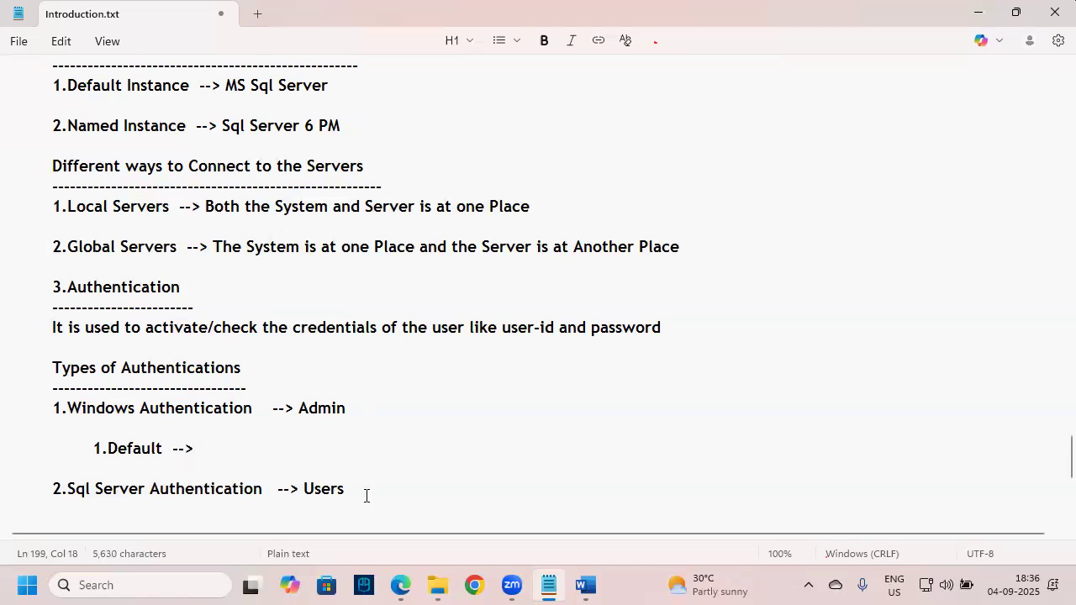
Complete the 1.Default sub-item with "Windows Authentication" and start a new indented line below it
{"action": "left_click_drag", "start_coordinate": [256, 412], "coordinate": [81, 416]}
{"action": "left_click", "coordinate": [225, 489]}
{"action": "left_click", "coordinate": [210, 468]}
{"action": "left_click_drag", "start_coordinate": [175, 395], "coordinate": [67, 408]}
{"action": "left_click", "coordinate": [239, 488]}
{"action": "left_click", "coordinate": [253, 468]}
{"action": "left_click", "coordinate": [227, 450]}
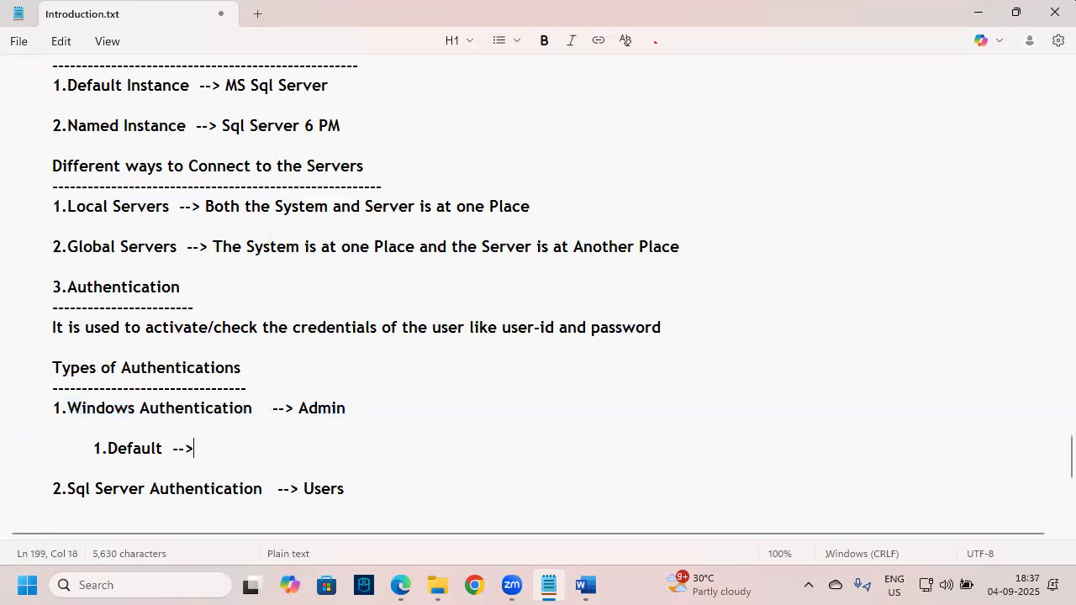
{"action": "key", "text": "BackSpace"}
{"action": "type", "text": "n"}
{"action": "key", "text": "Return"}
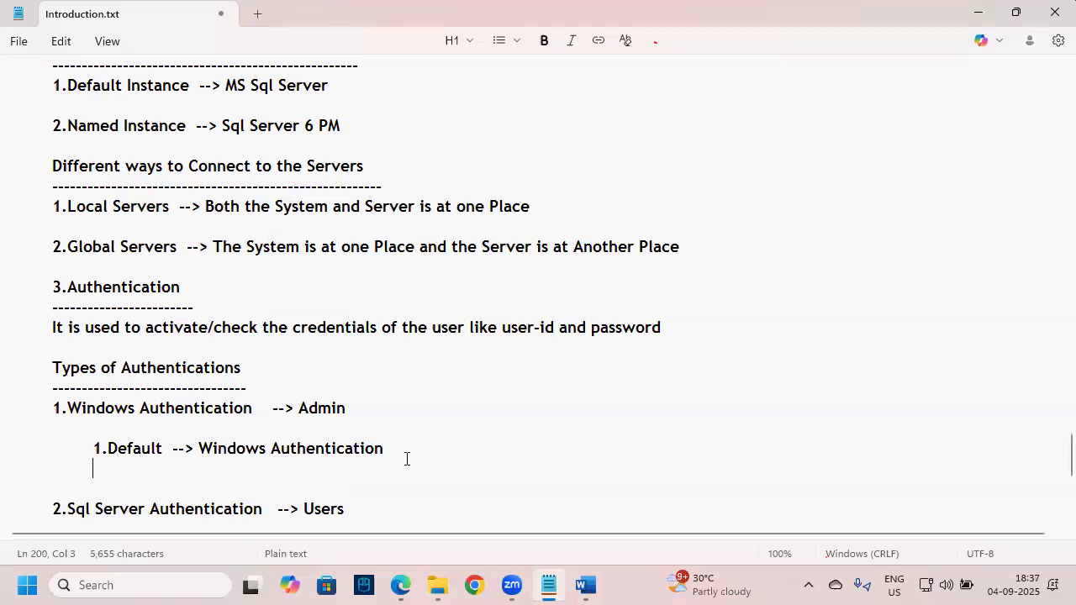
Annotate the notes by underlining the Default entry's "Windows Authentication" and circling "Admin" and the Sql Server Authentication item's number
{"action": "left_click_drag", "start_coordinate": [241, 460], "coordinate": [298, 460]}
{"action": "mouse_move", "coordinate": [293, 421]}
{"action": "left_mouse_down"}
{"action": "mouse_move", "coordinate": [327, 425]}
{"action": "mouse_move", "coordinate": [278, 407]}
{"action": "mouse_move", "coordinate": [310, 415]}
{"action": "left_mouse_up"}
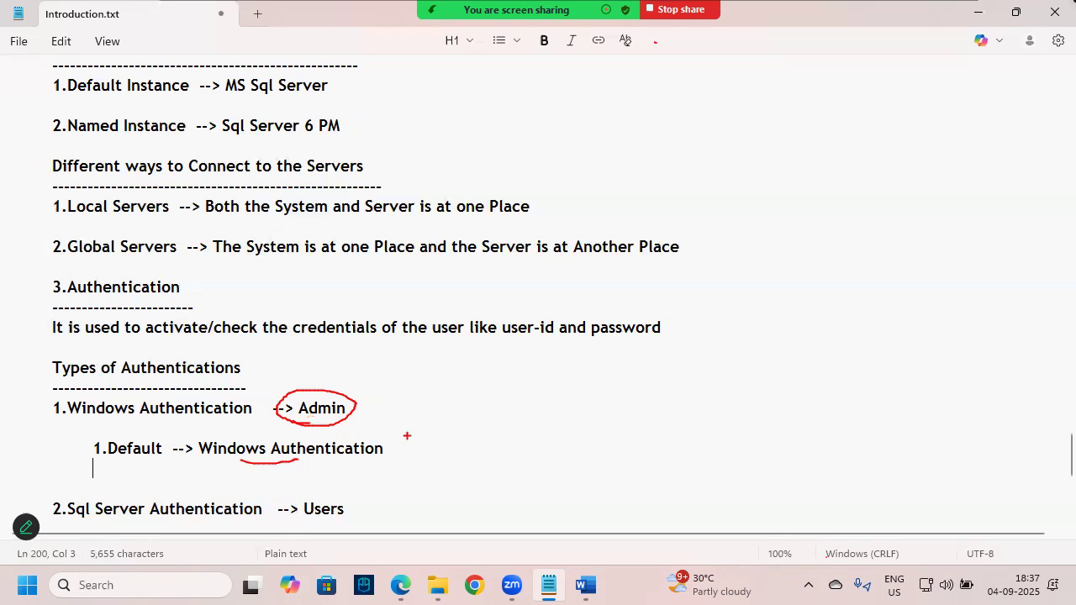
{"action": "mouse_move", "coordinate": [53, 521]}
{"action": "left_mouse_down"}
{"action": "mouse_move", "coordinate": [35, 501]}
{"action": "mouse_move", "coordinate": [96, 516]}
{"action": "left_mouse_up"}
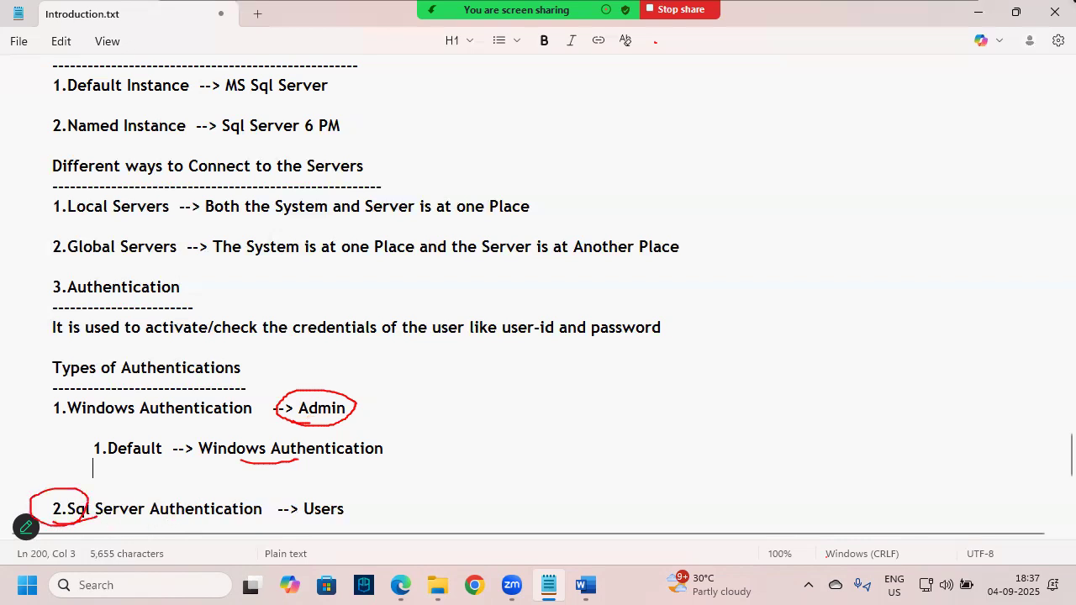
Add the indented sub-item "2.Mixed Mode -->" directly below the 1.Default line
{"action": "left_click", "coordinate": [396, 452]}
{"action": "key", "text": "BackSpace"}
{"action": "key", "text": "BackSpace"}
{"action": "key", "text": "BackSpace"}
{"action": "type", "text": "on"}
{"action": "key", "text": "BackSpace"}
{"action": "type", "text": "n"}
{"action": "key", "text": "Return"}
{"action": "key", "text": "Tab"}
{"action": "type", "text": "2.Mixed Mode  -->"}
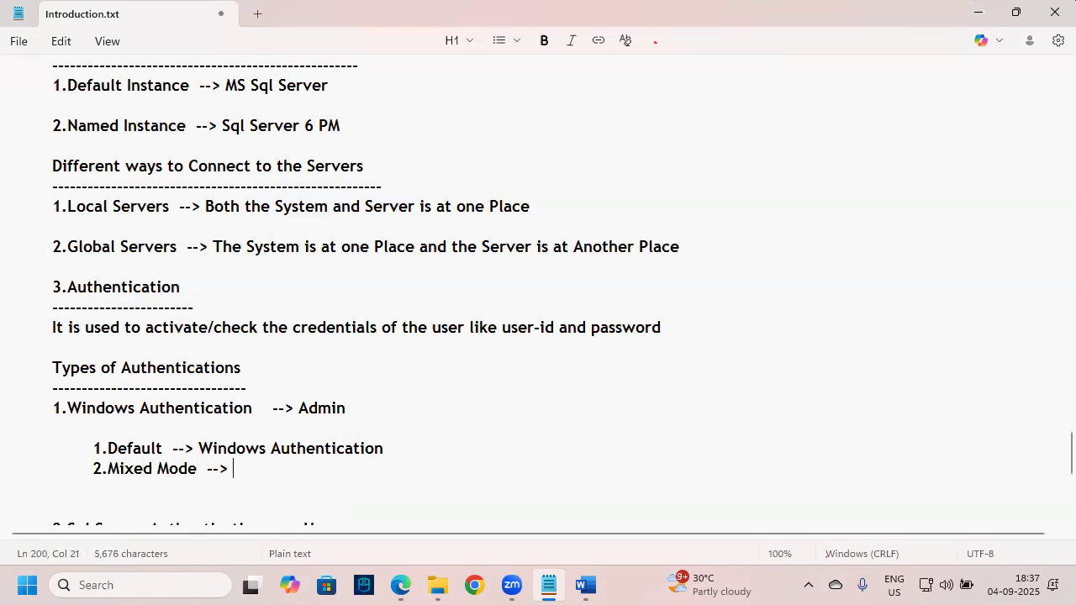
Complete the 2.Mixed Mode sub-item with "Windows Authentication & Sql Server Authentication", reusing both names from the neighbouring lines
{"action": "scroll", "coordinate": [398, 431], "scroll_direction": "down", "scroll_amount": 1}
{"action": "left_click_drag", "start_coordinate": [386, 391], "coordinate": [199, 391]}
{"action": "key", "text": "ctrl+c"}
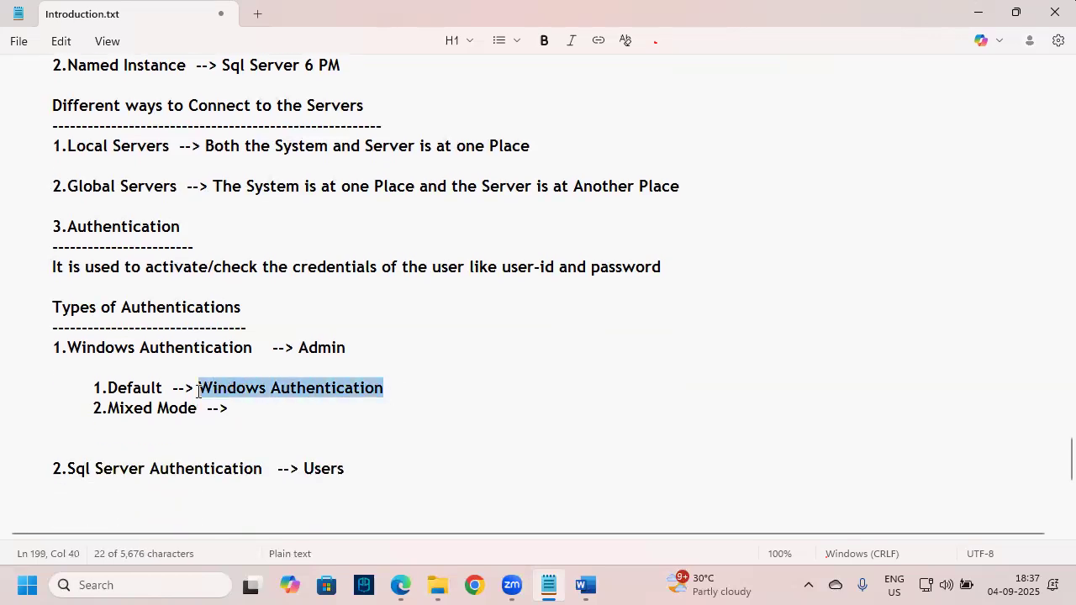
{"action": "left_click", "coordinate": [303, 415]}
{"action": "key", "text": "ctrl+v"}
{"action": "type", "text": "&"}
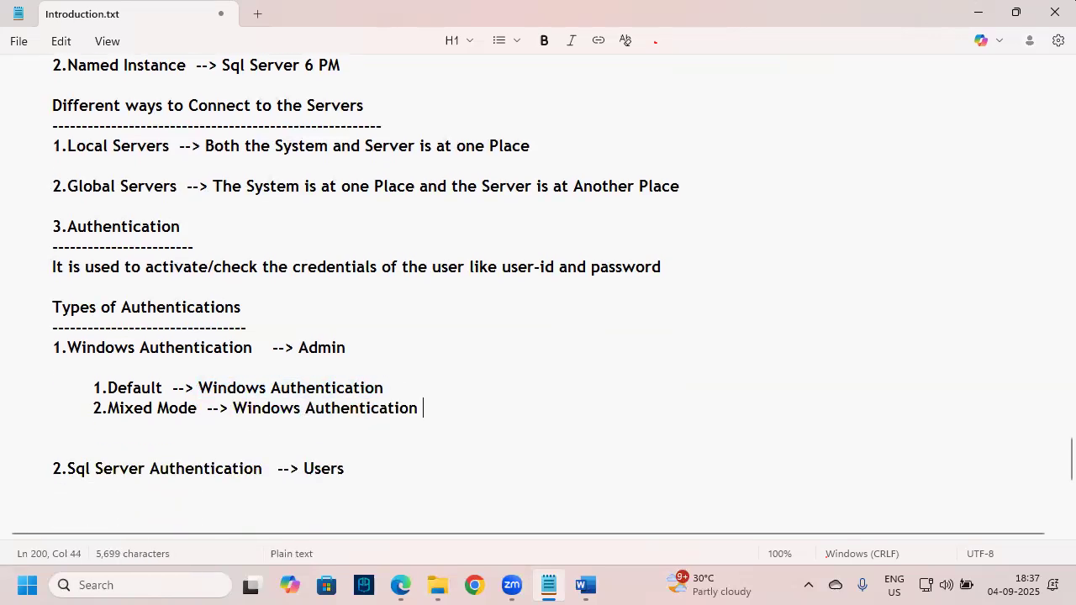
{"action": "left_click_drag", "start_coordinate": [262, 468], "coordinate": [67, 470]}
{"action": "key", "text": "ctrl+c"}
{"action": "left_click", "coordinate": [454, 414]}
{"action": "key", "text": "BackSpace"}
{"action": "key", "text": "ctrl+v"}
Annotate the Mixed Mode line by ticking its number and underlining both authentication names
{"action": "left_click_drag", "start_coordinate": [96, 427], "coordinate": [81, 411]}
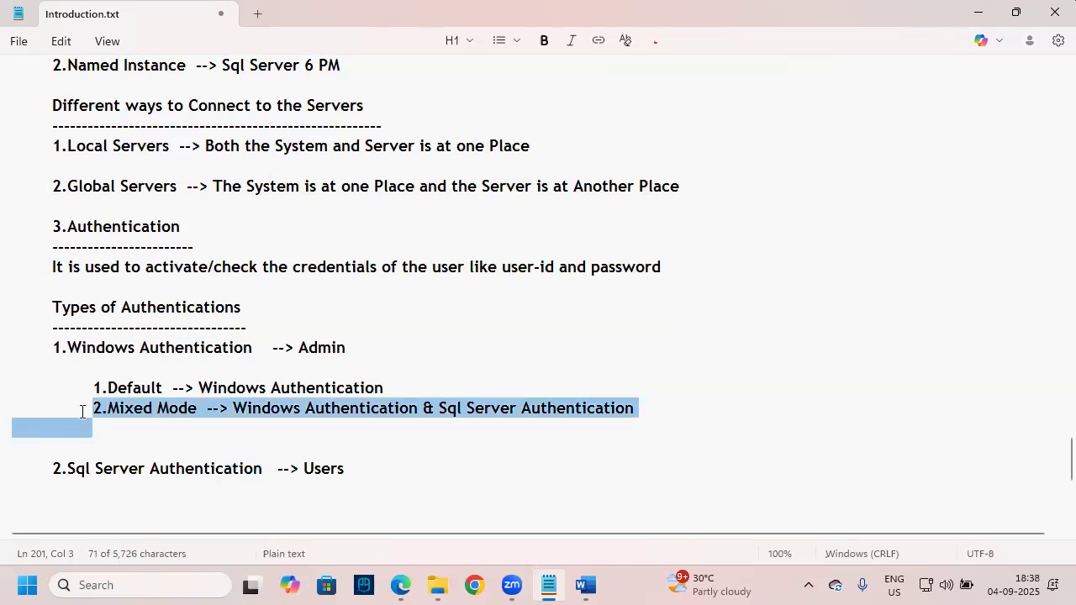
{"action": "left_click", "coordinate": [123, 446]}
{"action": "left_click_drag", "start_coordinate": [86, 419], "coordinate": [123, 391]}
{"action": "left_click_drag", "start_coordinate": [88, 421], "coordinate": [123, 396]}
{"action": "left_click_drag", "start_coordinate": [272, 420], "coordinate": [356, 418]}
{"action": "left_click_drag", "start_coordinate": [456, 422], "coordinate": [557, 422]}
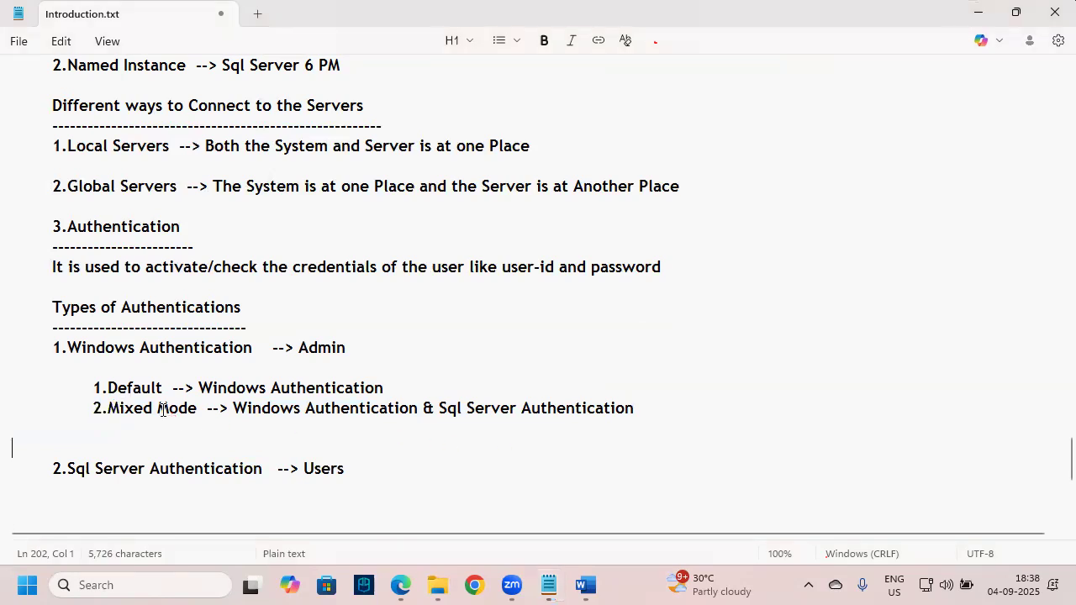
Remove the extra blank line between the Mixed Mode sub-item and the 2.Sql Server Authentication item
{"action": "left_click_drag", "start_coordinate": [93, 389], "coordinate": [171, 390]}
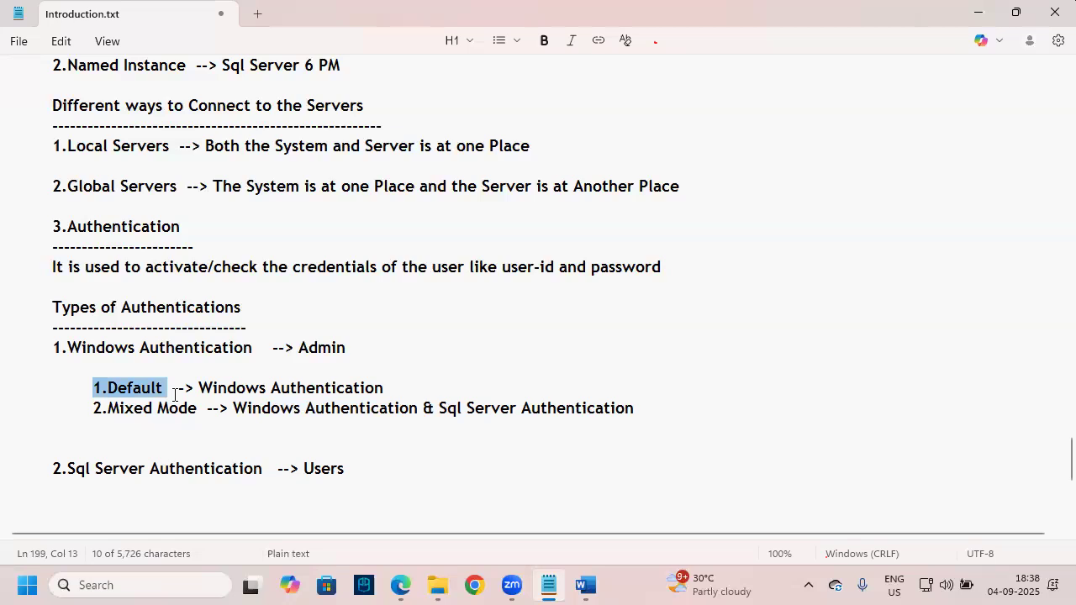
{"action": "left_click_drag", "start_coordinate": [92, 408], "coordinate": [202, 410]}
{"action": "left_click", "coordinate": [211, 441]}
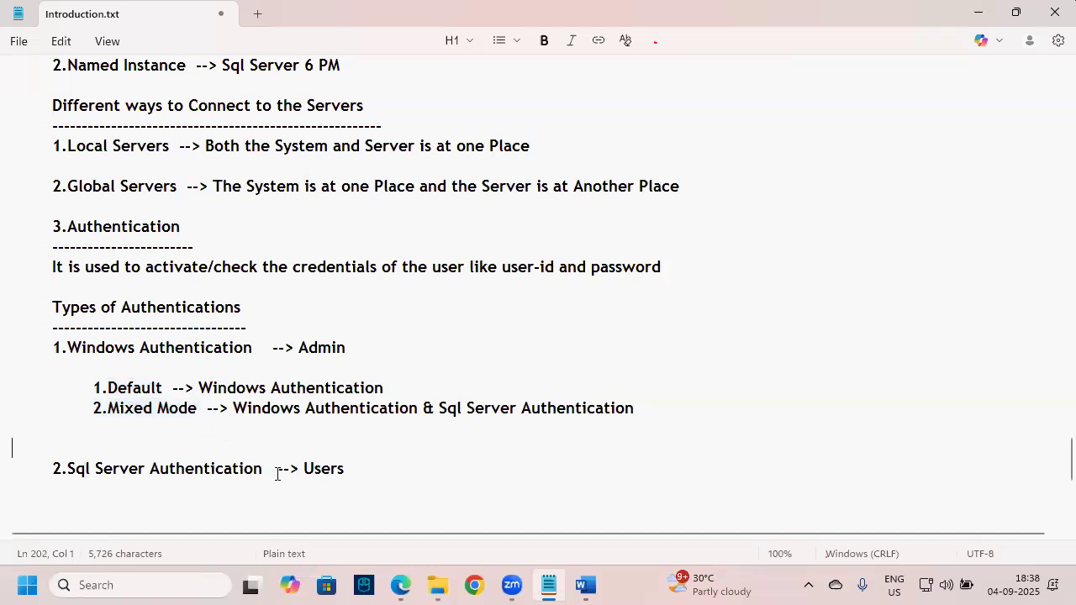
{"action": "key", "text": "BackSpace"}
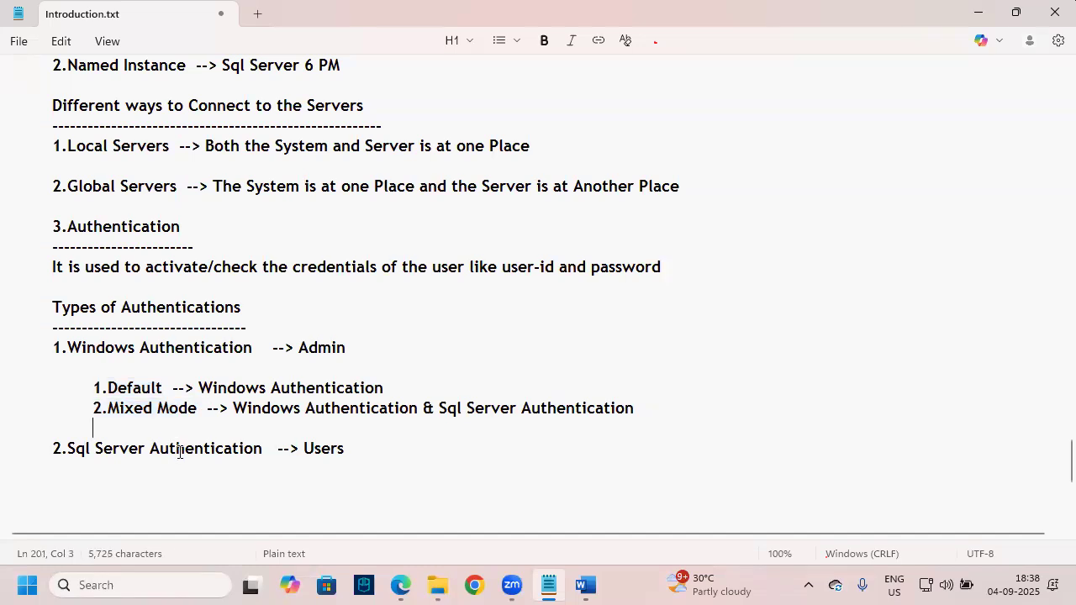
Tick the 3.Authentication and Types of Authentications headings, both authentication types and the Default sub-item, and clear the marks
{"action": "left_click_drag", "start_coordinate": [372, 461], "coordinate": [14, 226]}
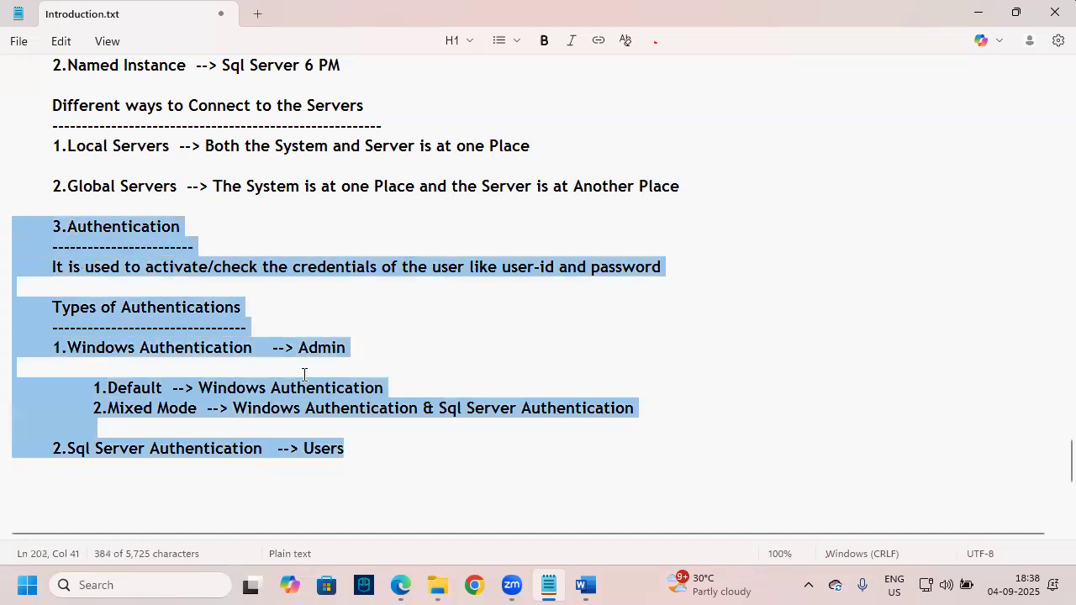
{"action": "left_click", "coordinate": [390, 337]}
{"action": "left_click", "coordinate": [348, 344]}
{"action": "left_click", "coordinate": [298, 310]}
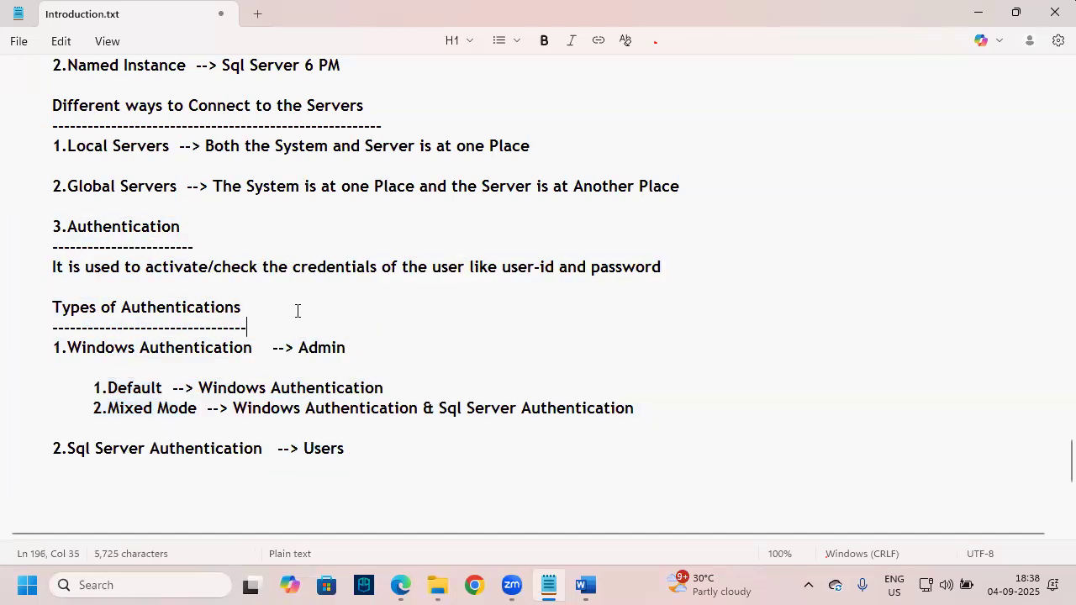
{"action": "left_click_drag", "start_coordinate": [30, 238], "coordinate": [95, 198]}
{"action": "left_click_drag", "start_coordinate": [39, 324], "coordinate": [103, 285]}
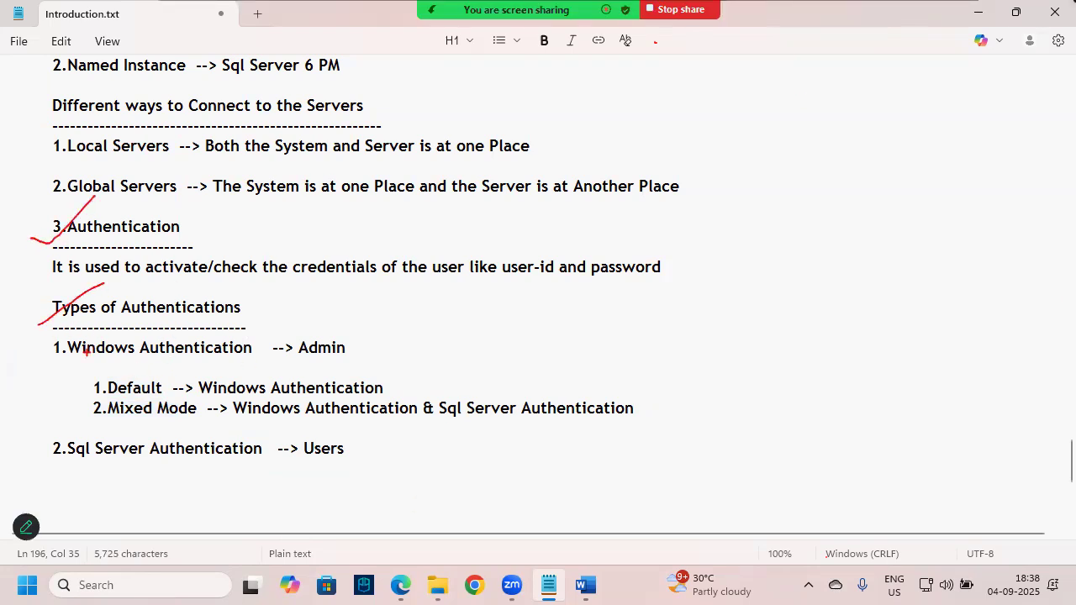
{"action": "left_click_drag", "start_coordinate": [38, 363], "coordinate": [80, 344]}
{"action": "left_click_drag", "start_coordinate": [24, 472], "coordinate": [67, 446]}
{"action": "left_click_drag", "start_coordinate": [87, 387], "coordinate": [188, 314]}
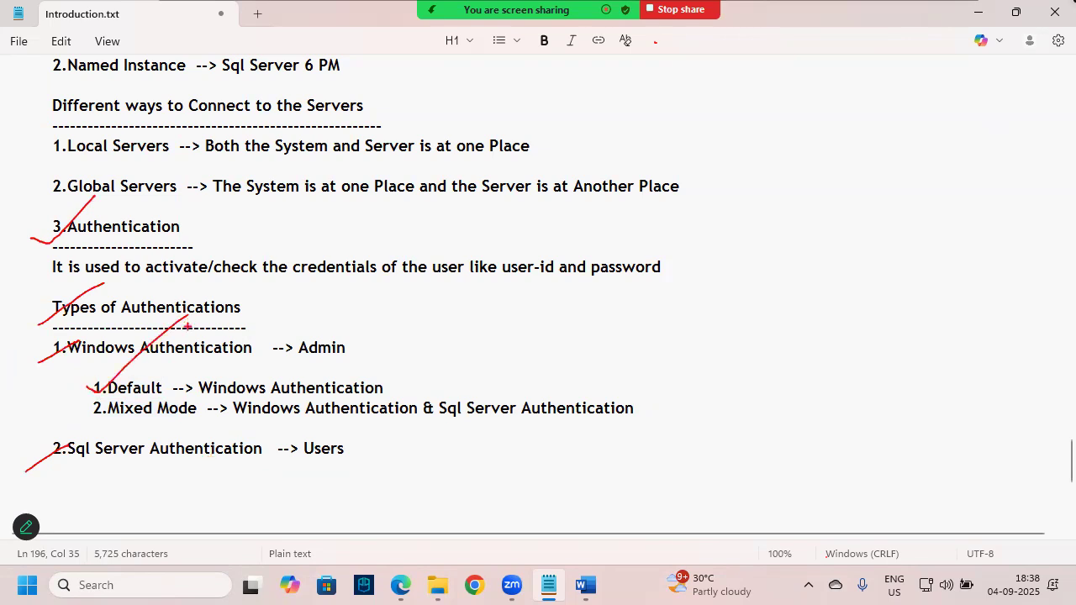
{"action": "left_click", "coordinate": [345, 448]}
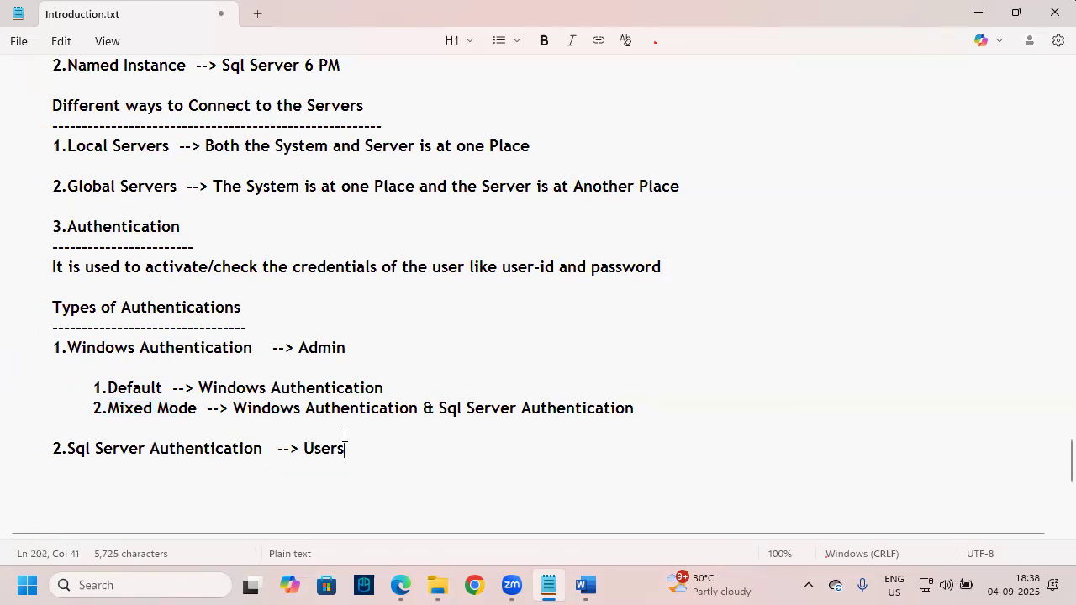
Examine the 4.User Name and 5.Password entries in the SSMS Window list
{"action": "mouse_move", "coordinate": [373, 451]}
{"action": "left_mouse_down"}
{"action": "mouse_move", "coordinate": [77, 282]}
{"action": "mouse_move", "coordinate": [16, 234]}
{"action": "left_mouse_up"}
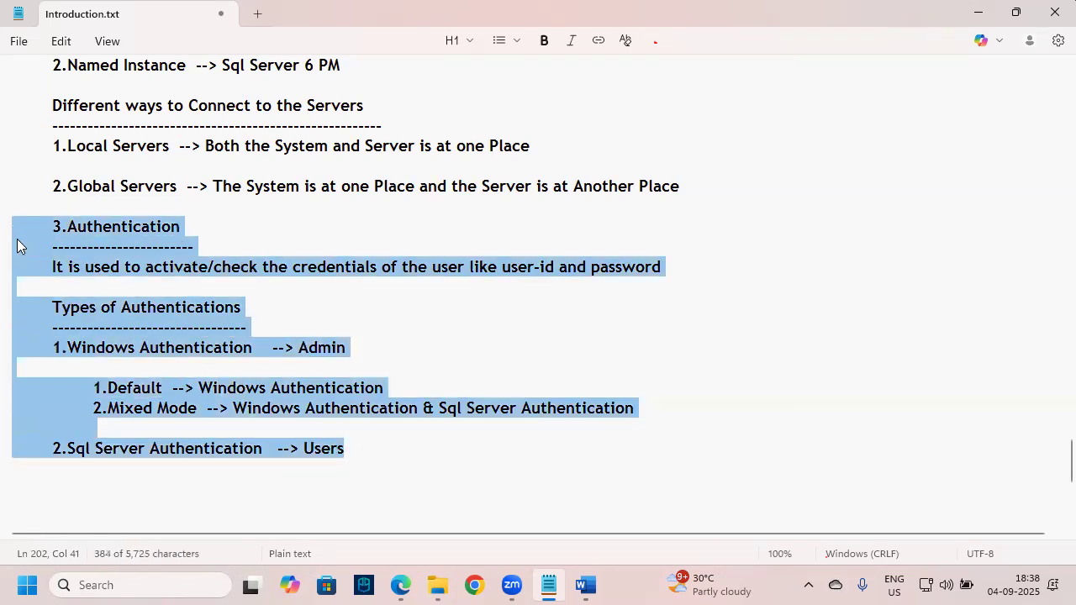
{"action": "scroll", "coordinate": [106, 336], "scroll_direction": "up", "scroll_amount": 6}
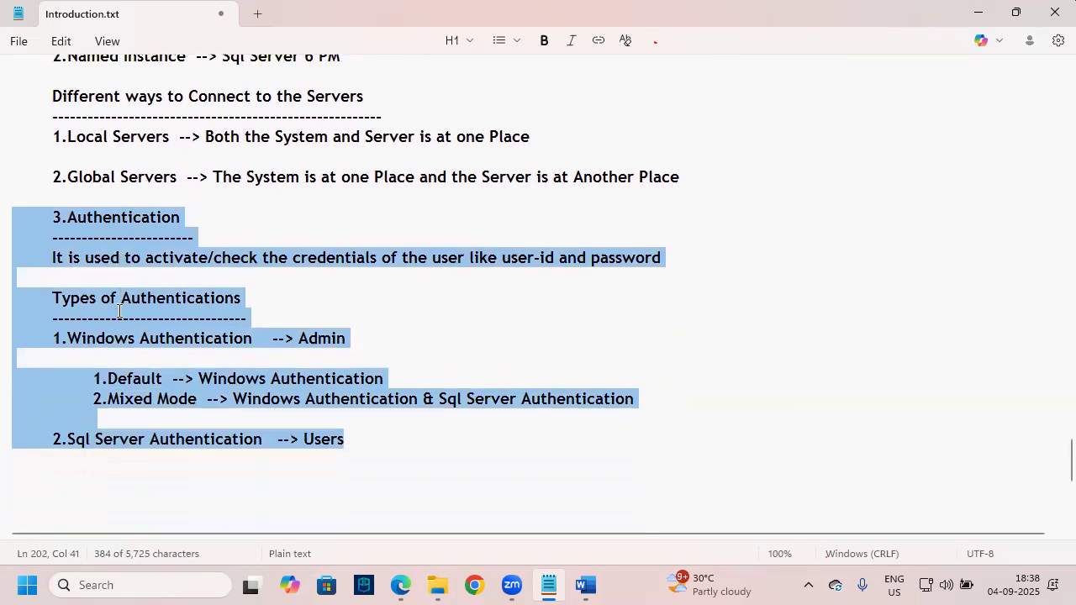
{"action": "scroll", "coordinate": [115, 337], "scroll_direction": "up", "scroll_amount": 7}
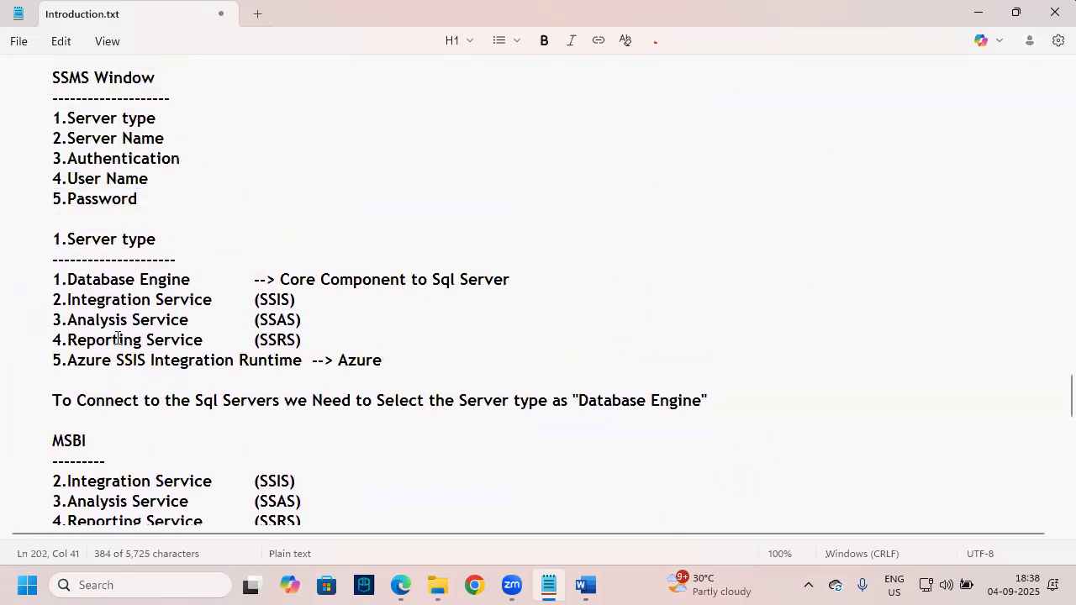
{"action": "scroll", "coordinate": [168, 370], "scroll_direction": "down", "scroll_amount": 3}
{"action": "left_click", "coordinate": [153, 186]}
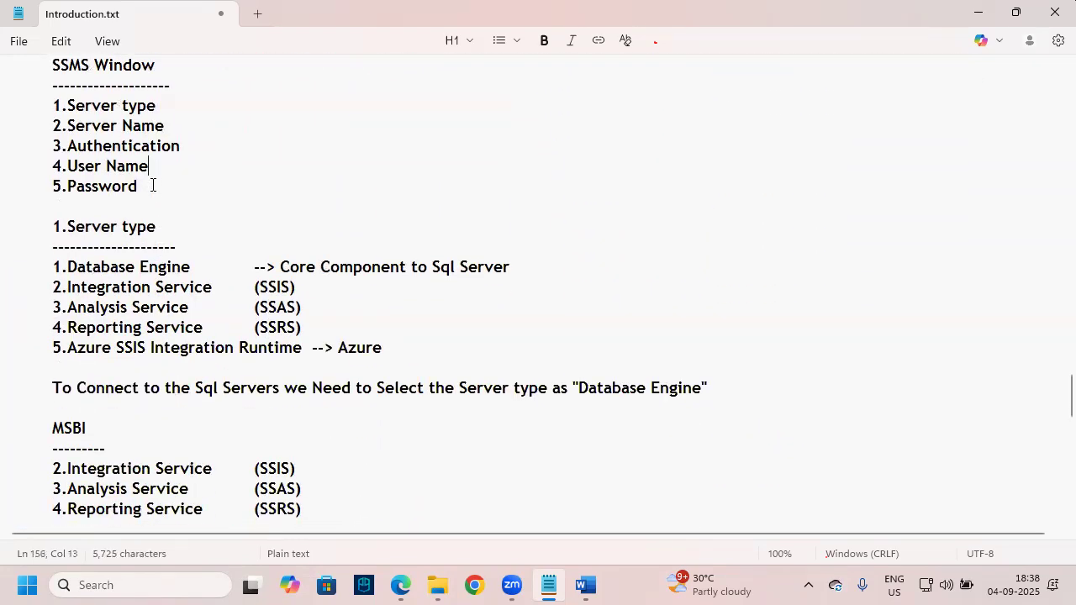
{"action": "left_click", "coordinate": [166, 166]}
{"action": "left_click_drag", "start_coordinate": [166, 189], "coordinate": [9, 166]}
{"action": "left_click", "coordinate": [139, 224]}
{"action": "left_click", "coordinate": [157, 185]}
{"action": "key", "text": "Down"}
{"action": "left_click", "coordinate": [153, 170]}
{"action": "left_click", "coordinate": [146, 186]}
{"action": "left_click", "coordinate": [127, 207]}
{"action": "left_click", "coordinate": [153, 186]}
{"action": "left_click", "coordinate": [126, 210]}
{"action": "left_click", "coordinate": [162, 185]}
{"action": "left_click", "coordinate": [132, 208]}
{"action": "left_click", "coordinate": [163, 190]}
{"action": "left_click", "coordinate": [139, 209]}
{"action": "left_click", "coordinate": [148, 186]}
{"action": "left_click", "coordinate": [129, 207]}
{"action": "left_click", "coordinate": [165, 160]}
{"action": "left_click", "coordinate": [131, 208]}
{"action": "left_click", "coordinate": [163, 189]}
{"action": "left_click_drag", "start_coordinate": [163, 192], "coordinate": [8, 156]}
{"action": "left_click", "coordinate": [147, 186]}
{"action": "left_click", "coordinate": [132, 212]}
{"action": "left_click", "coordinate": [144, 190]}
{"action": "left_click", "coordinate": [126, 206]}
{"action": "left_click", "coordinate": [164, 186]}
{"action": "left_click_drag", "start_coordinate": [111, 193], "coordinate": [175, 183]}
{"action": "left_click", "coordinate": [174, 169]}
{"action": "left_click", "coordinate": [151, 188]}
{"action": "left_click", "coordinate": [132, 207]}
{"action": "left_click", "coordinate": [148, 190]}
{"action": "left_click", "coordinate": [139, 203]}
{"action": "left_click", "coordinate": [154, 186]}
Copy the 4.User Name and 5.Password lines from the SSMS Window list to below 2.Sql Server Authentication, separated by a blank line
{"action": "left_click_drag", "start_coordinate": [154, 186], "coordinate": [22, 163]}
{"action": "key", "text": "ctrl+c"}
{"action": "scroll", "coordinate": [74, 194], "scroll_direction": "down", "scroll_amount": 12}
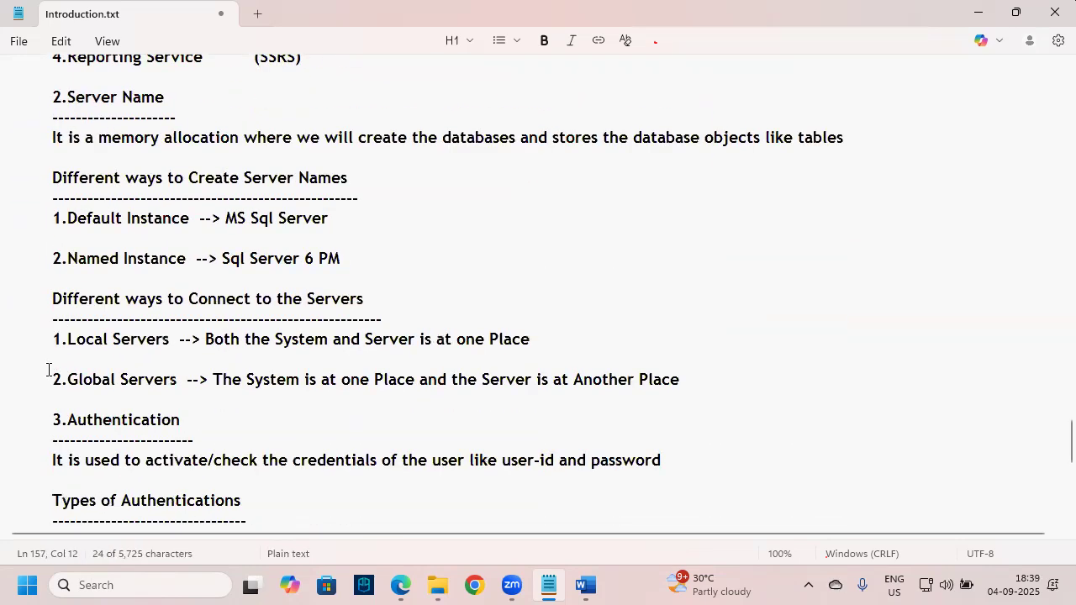
{"action": "scroll", "coordinate": [68, 352], "scroll_direction": "down", "scroll_amount": 2}
{"action": "left_click", "coordinate": [71, 353]}
{"action": "key", "text": "BackSpace"}
{"action": "key", "text": "Return"}
{"action": "key", "text": "Return"}
{"action": "key", "text": "ctrl+v"}
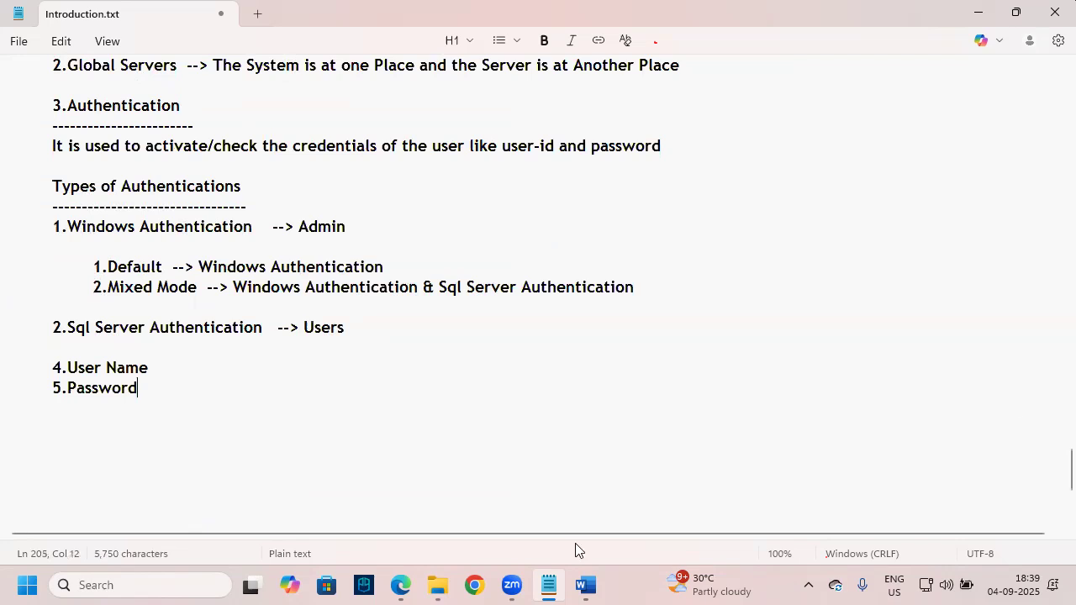
Box "Sql Server 6 PM", tick the 1.Windows Authentication and 4.User Name lines, and clear the marks
{"action": "scroll", "coordinate": [217, 349], "scroll_direction": "up", "scroll_amount": 2}
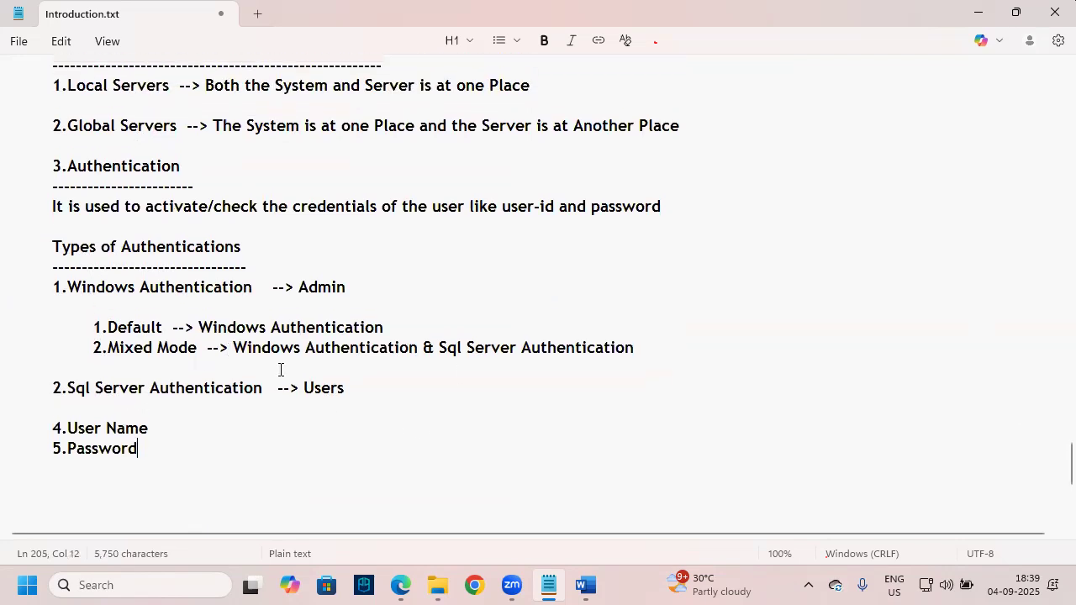
{"action": "scroll", "coordinate": [281, 368], "scroll_direction": "up", "scroll_amount": 1}
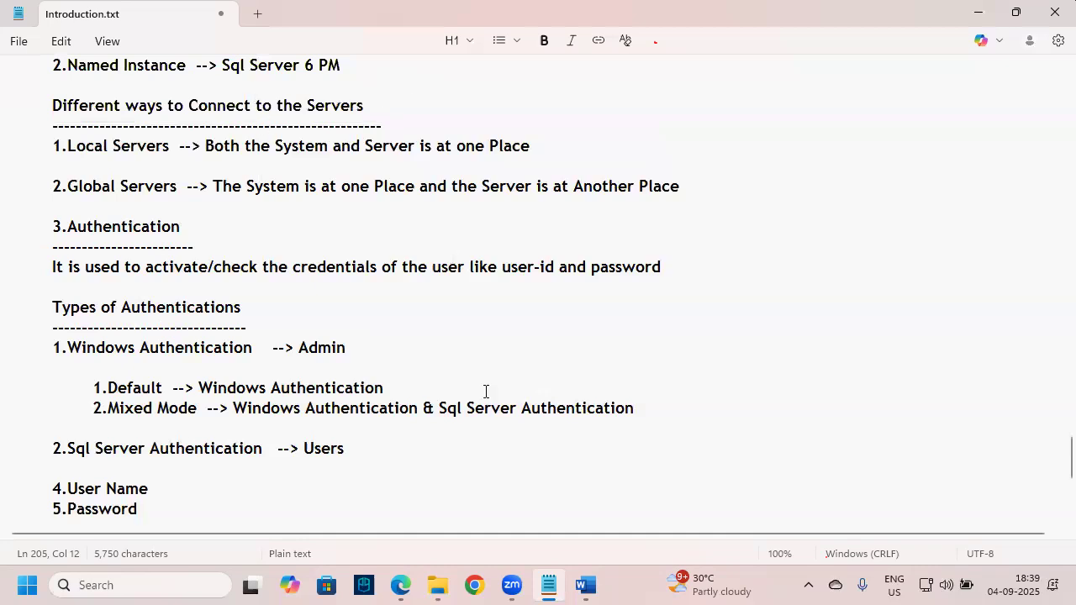
{"action": "left_click_drag", "start_coordinate": [212, 51], "coordinate": [353, 81]}
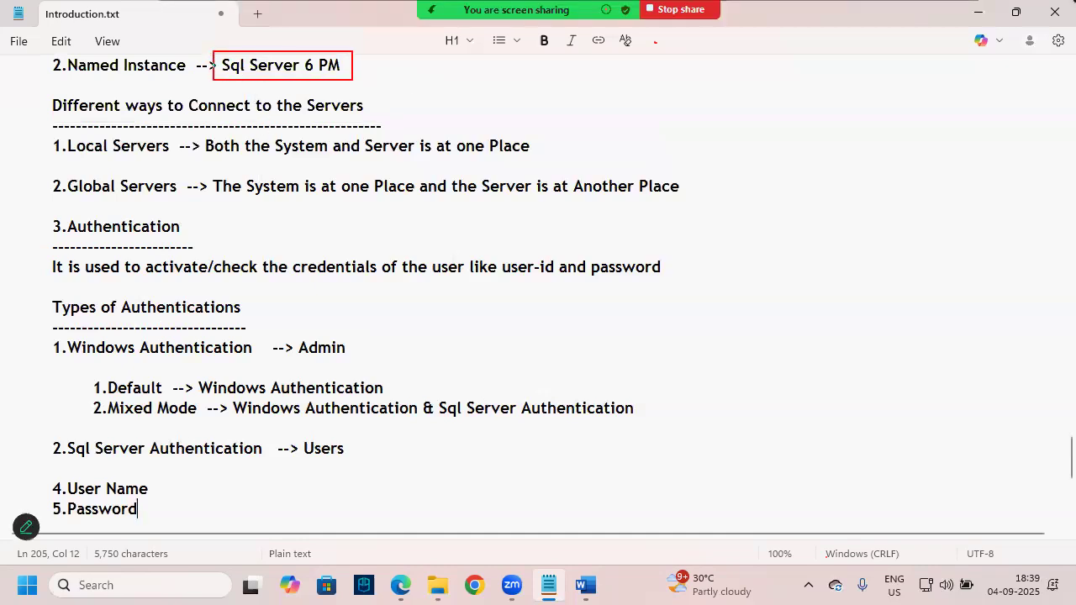
{"action": "left_click_drag", "start_coordinate": [52, 356], "coordinate": [108, 307]}
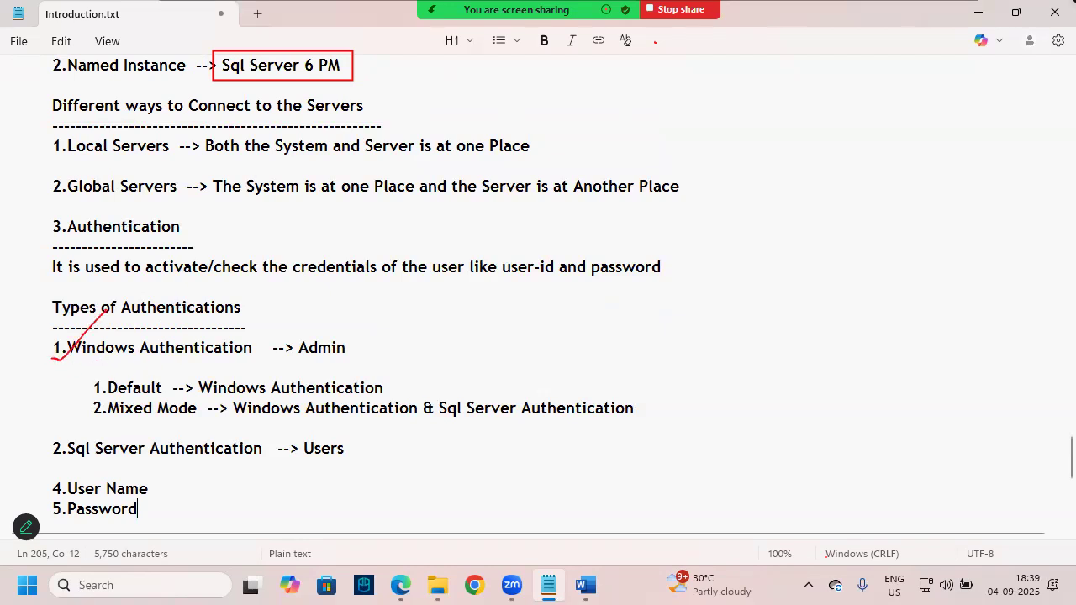
{"action": "mouse_move", "coordinate": [41, 496]}
{"action": "left_mouse_down"}
{"action": "mouse_move", "coordinate": [57, 496]}
{"action": "mouse_move", "coordinate": [72, 467]}
{"action": "left_mouse_up"}
{"action": "key", "text": "Escape"}
Append "-->" and a sample user's name to 4.User Name, and "-->" with twelve asterisks to 5.Password
{"action": "left_click", "coordinate": [168, 491]}
{"action": "key", "text": "BackSpace"}
{"action": "key", "text": "BackSpace"}
{"action": "type", "text": "me  --"}
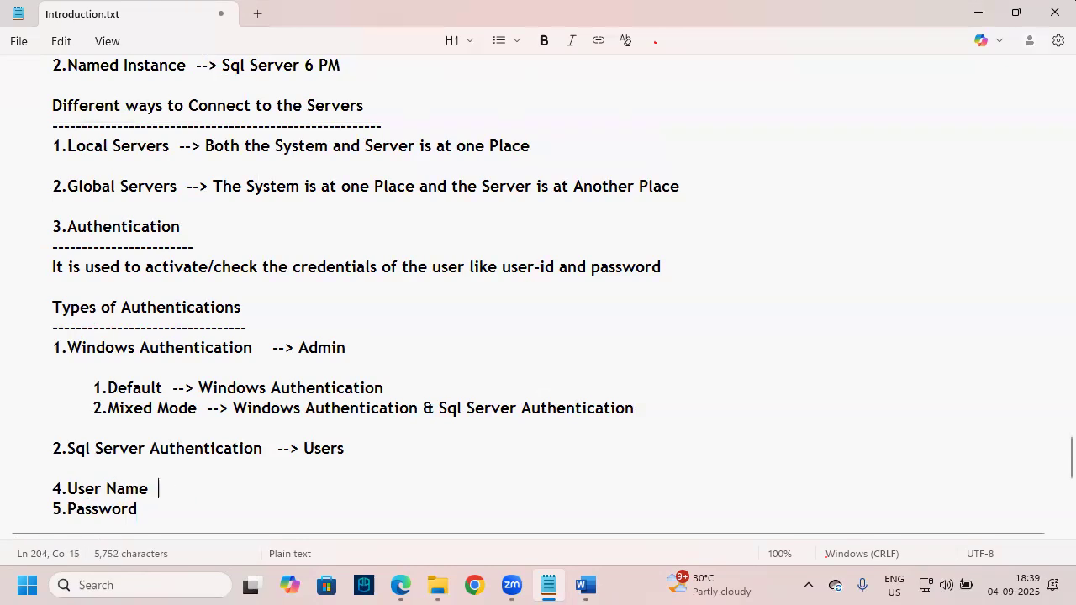
{"action": "type", "text": "> Venky"}
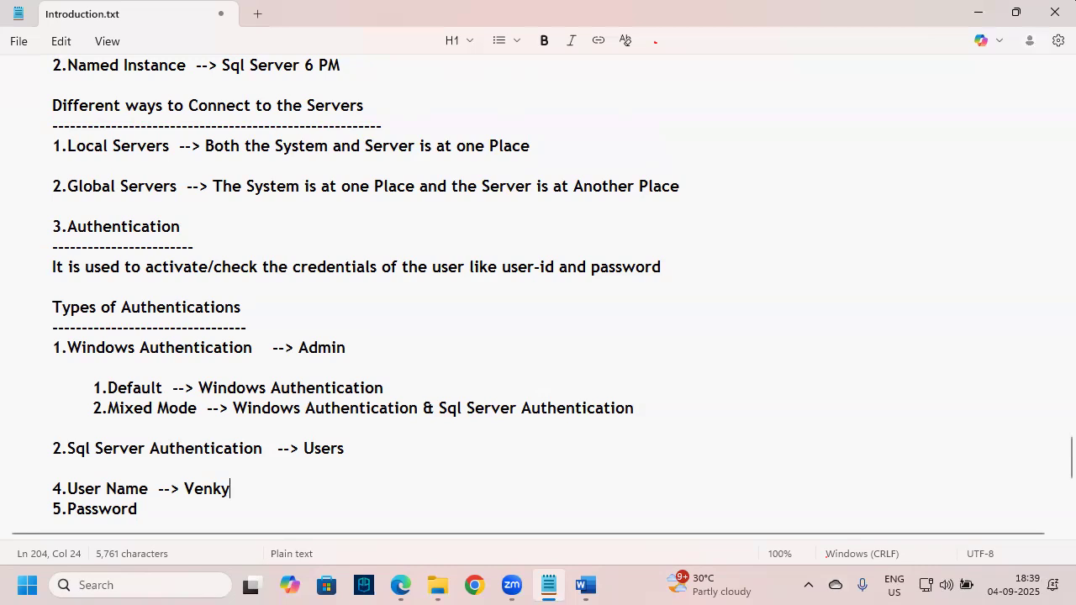
{"action": "key", "text": "Down"}
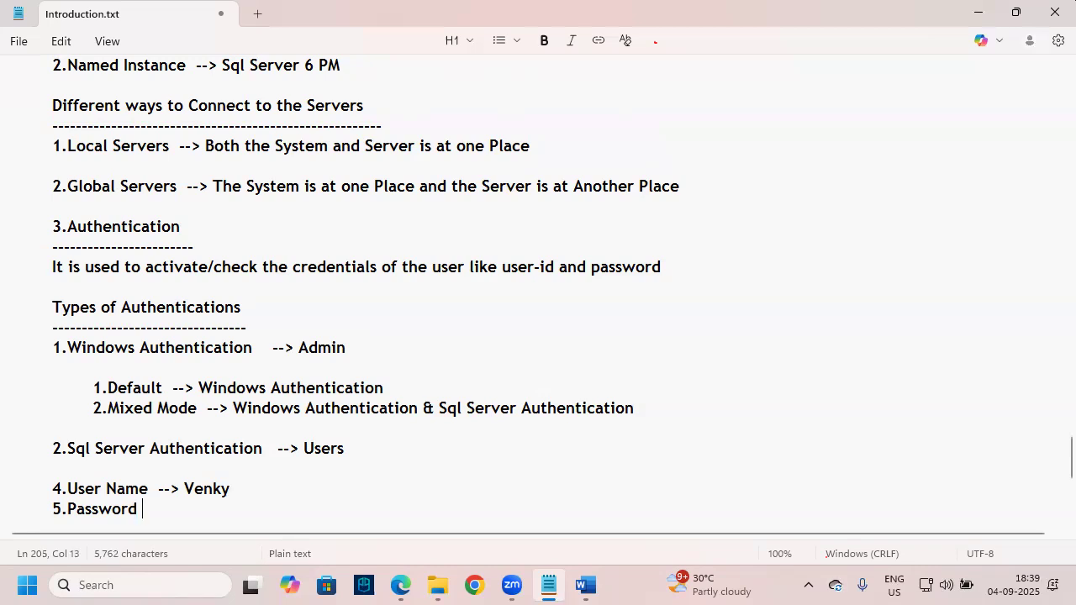
{"action": "type", "text": "--> "}
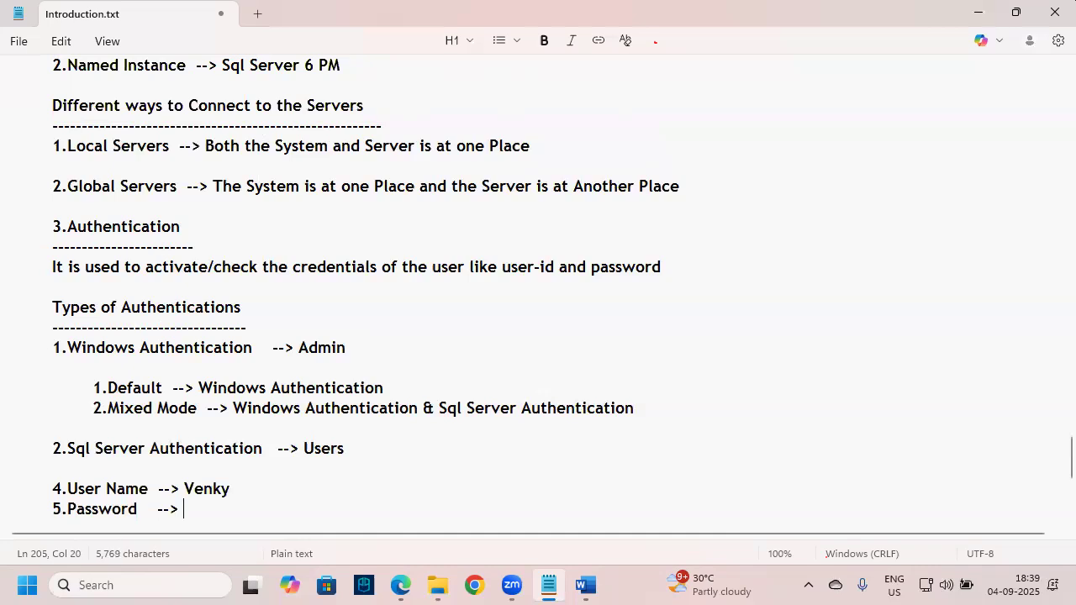
{"action": "type", "text": "************"}
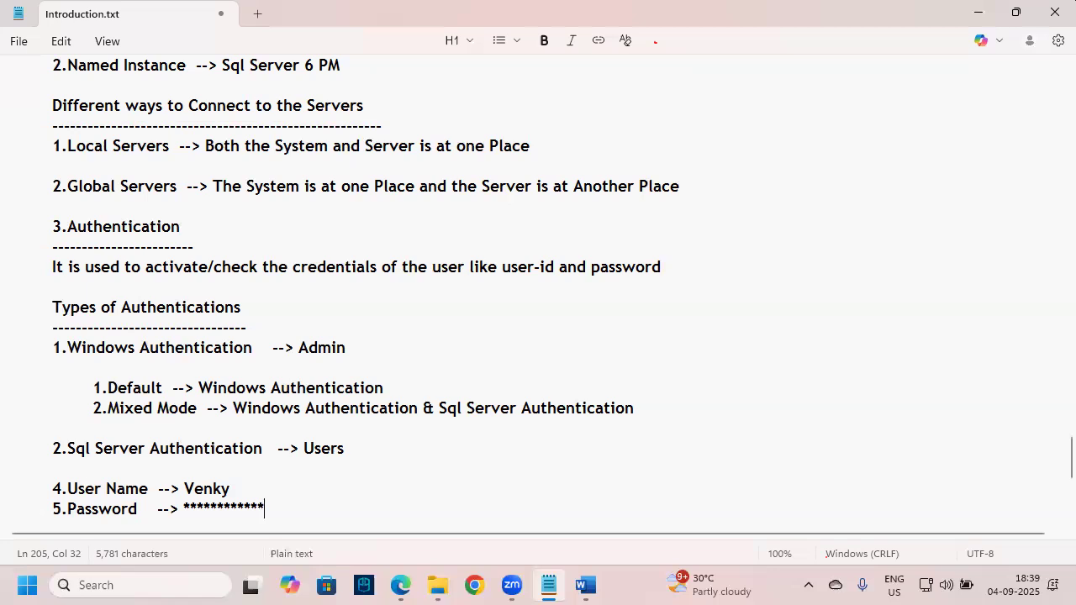
Box "Sql Server 6 PM", circle Mixed Mode and Admin, tick both authentication types, User Name and Password, and clear the marks
{"action": "left_click_drag", "start_coordinate": [216, 58], "coordinate": [386, 78]}
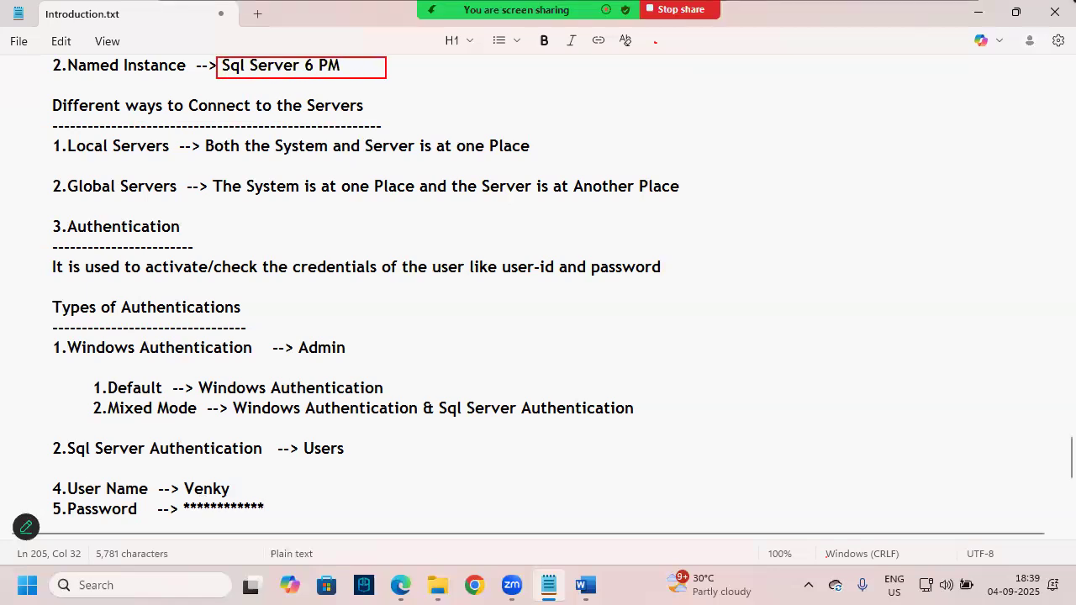
{"action": "left_click_drag", "start_coordinate": [37, 354], "coordinate": [141, 272]}
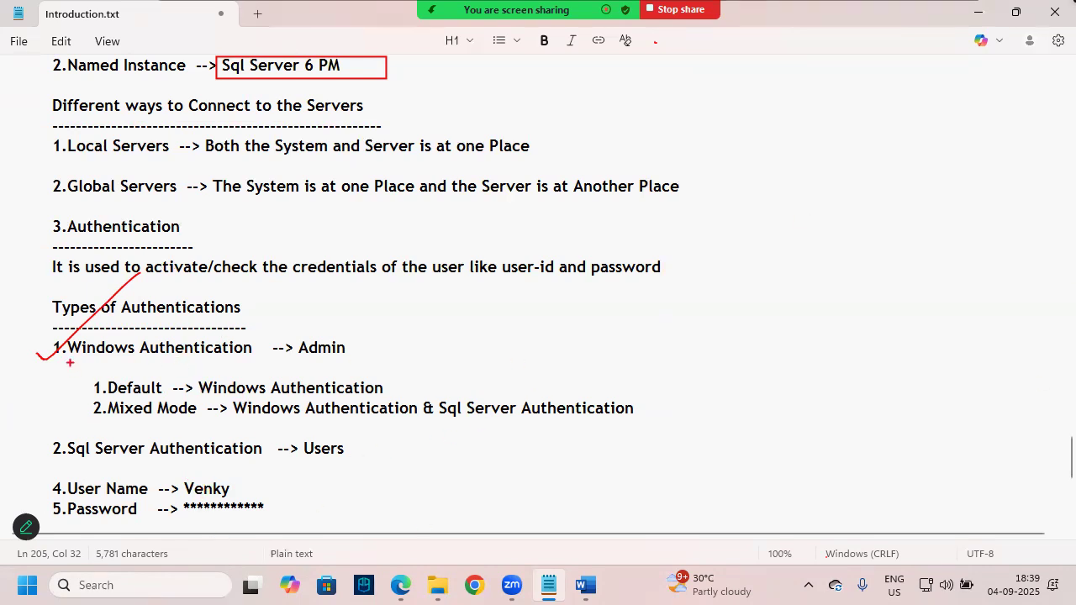
{"action": "left_click_drag", "start_coordinate": [32, 352], "coordinate": [125, 313]}
{"action": "mouse_move", "coordinate": [148, 430]}
{"action": "left_mouse_down"}
{"action": "mouse_move", "coordinate": [134, 429]}
{"action": "mouse_move", "coordinate": [141, 389]}
{"action": "mouse_move", "coordinate": [125, 422]}
{"action": "mouse_move", "coordinate": [51, 469]}
{"action": "left_mouse_up"}
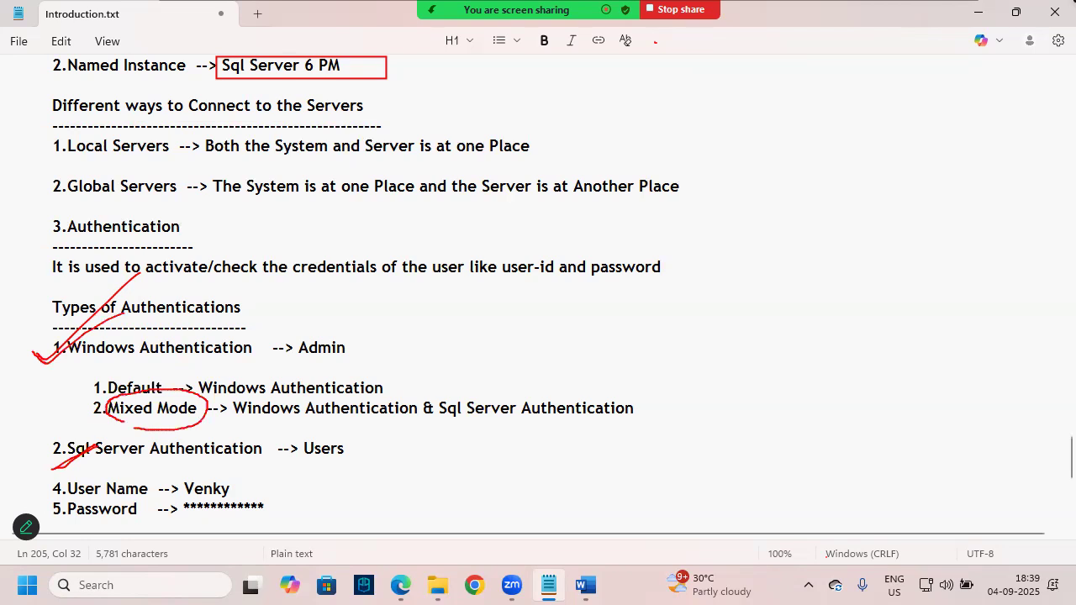
{"action": "mouse_move", "coordinate": [78, 478]}
{"action": "left_mouse_down"}
{"action": "mouse_move", "coordinate": [52, 496]}
{"action": "mouse_move", "coordinate": [52, 519]}
{"action": "left_mouse_up"}
{"action": "mouse_move", "coordinate": [296, 370]}
{"action": "left_mouse_down"}
{"action": "mouse_move", "coordinate": [277, 352]}
{"action": "mouse_move", "coordinate": [373, 363]}
{"action": "left_mouse_up"}
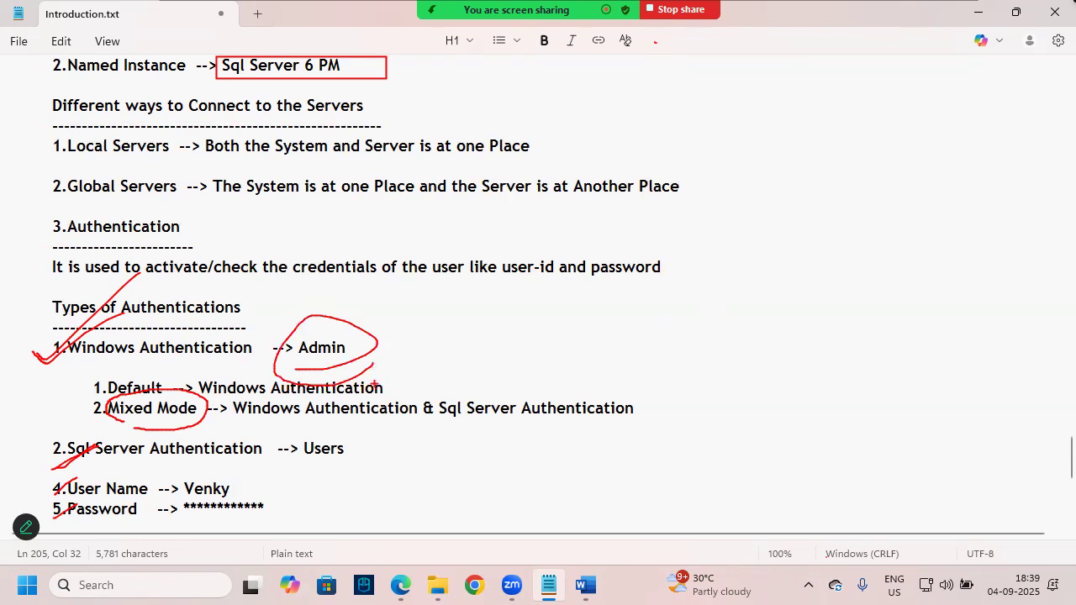
{"action": "left_click_drag", "start_coordinate": [103, 329], "coordinate": [52, 363]}
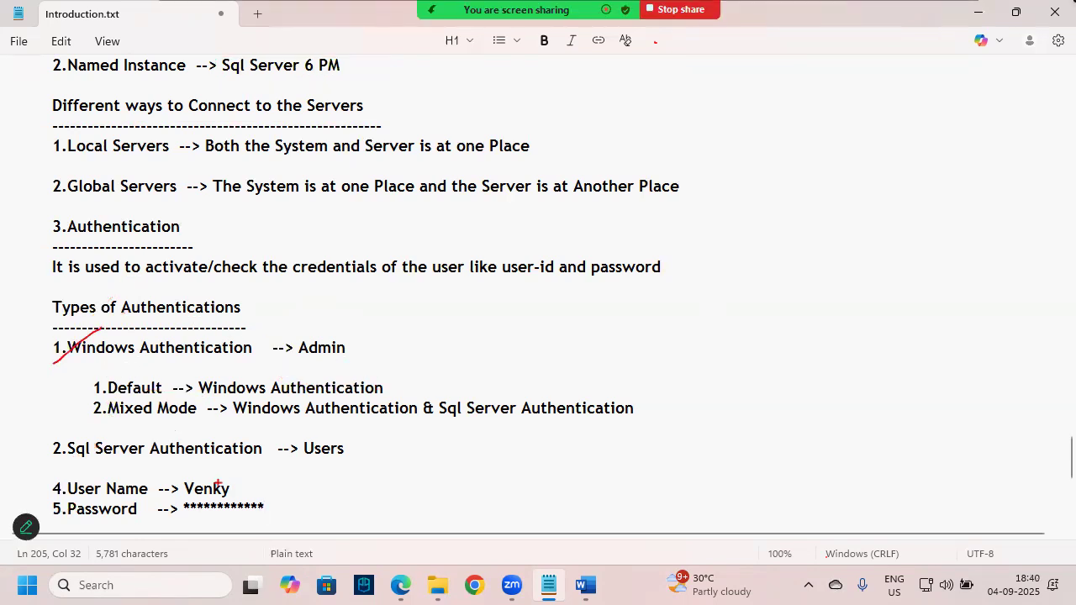
{"action": "left_click_drag", "start_coordinate": [184, 496], "coordinate": [227, 480]}
{"action": "key", "text": "Escape"}
Add a blank line and start a new indented line below the 5.Password entry
{"action": "key", "text": "Up"}
{"action": "key", "text": "Down"}
{"action": "key", "text": "Up"}
{"action": "key", "text": "Down"}
{"action": "left_click_drag", "start_coordinate": [285, 508], "coordinate": [36, 482]}
{"action": "scroll", "coordinate": [325, 373], "scroll_direction": "down", "scroll_amount": 2}
{"action": "left_click", "coordinate": [316, 401]}
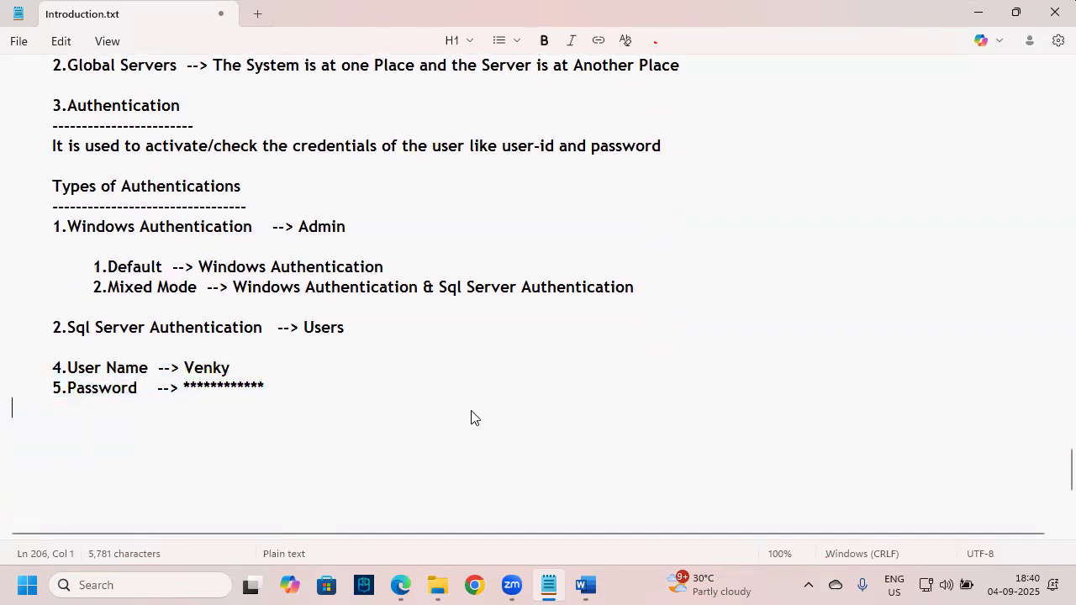
{"action": "key", "text": "BackSpace"}
{"action": "key", "text": "Return"}
{"action": "key", "text": "Return"}
{"action": "key", "text": "Tab"}
Highlight the five SSMS Window fields in the notes, from 1.Server type to 5.Password
{"action": "scroll", "coordinate": [228, 428], "scroll_direction": "up", "scroll_amount": 10}
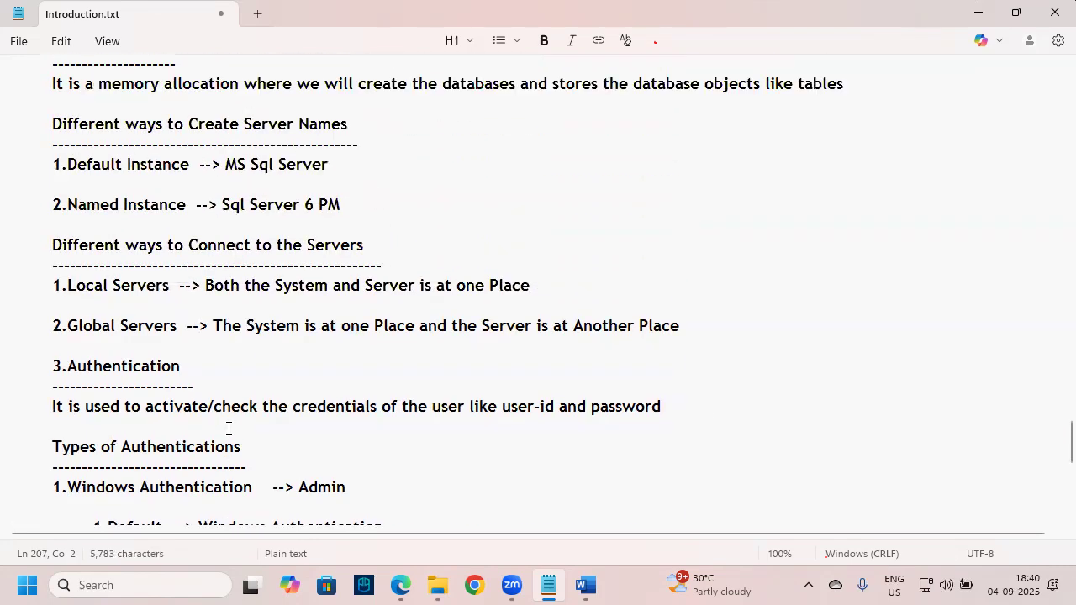
{"action": "scroll", "coordinate": [48, 359], "scroll_direction": "up", "scroll_amount": 2}
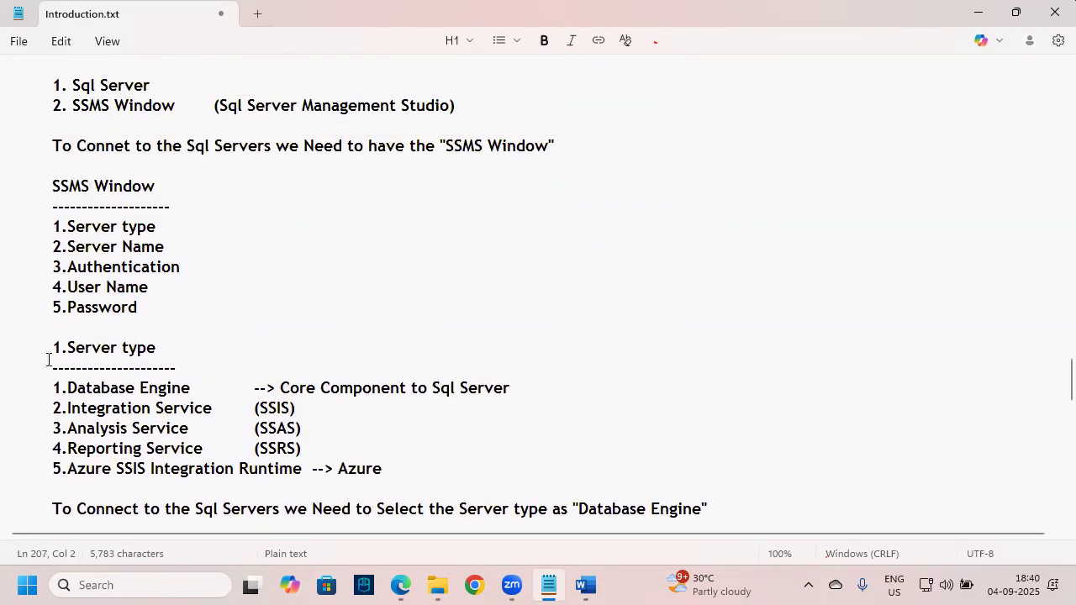
{"action": "left_click_drag", "start_coordinate": [175, 307], "coordinate": [19, 230]}
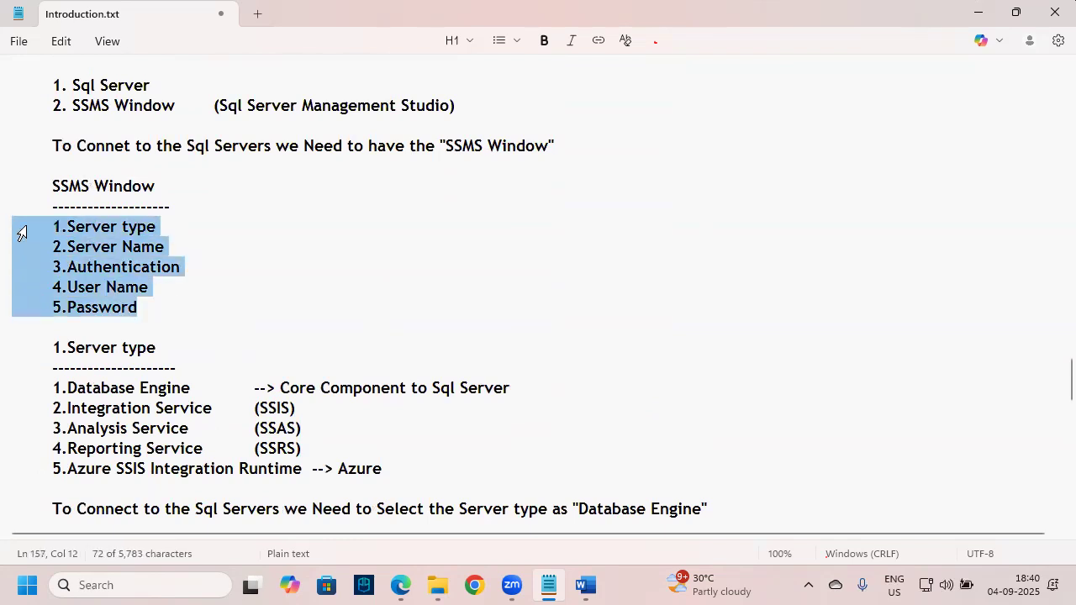
{"action": "left_click", "coordinate": [177, 304]}
Switch to the Word document 1.INTRADUCTION 2 and go to the SSMS WINDOWS diagram at its beginning
{"action": "left_click", "coordinate": [586, 585]}
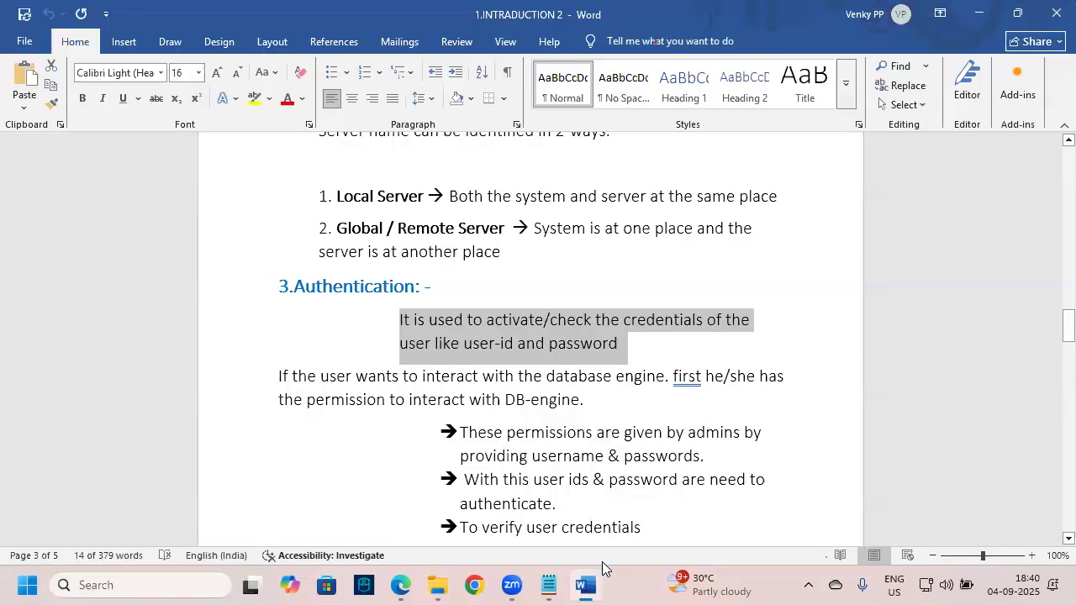
{"action": "left_click", "coordinate": [582, 498]}
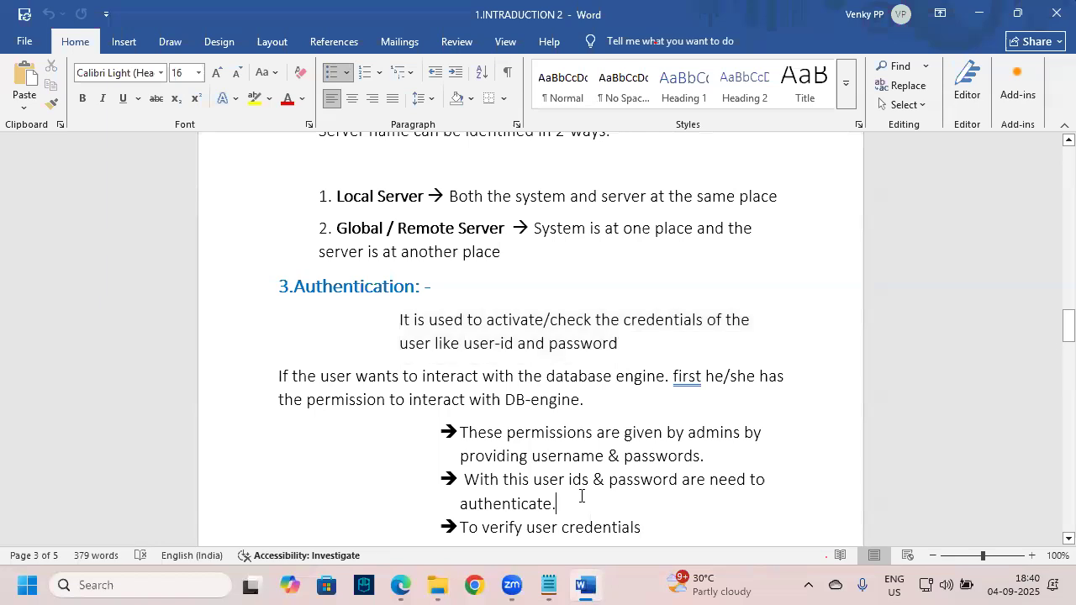
{"action": "key", "text": "ctrl+a"}
{"action": "key", "text": "ctrl+Home"}
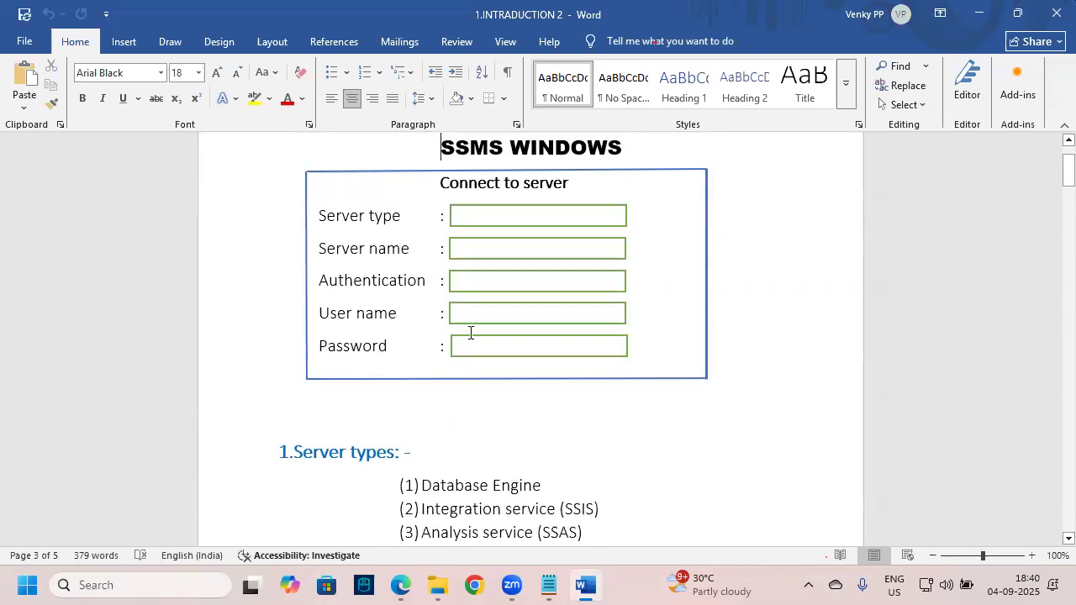
{"action": "scroll", "coordinate": [515, 331], "scroll_direction": "down", "scroll_amount": 1}
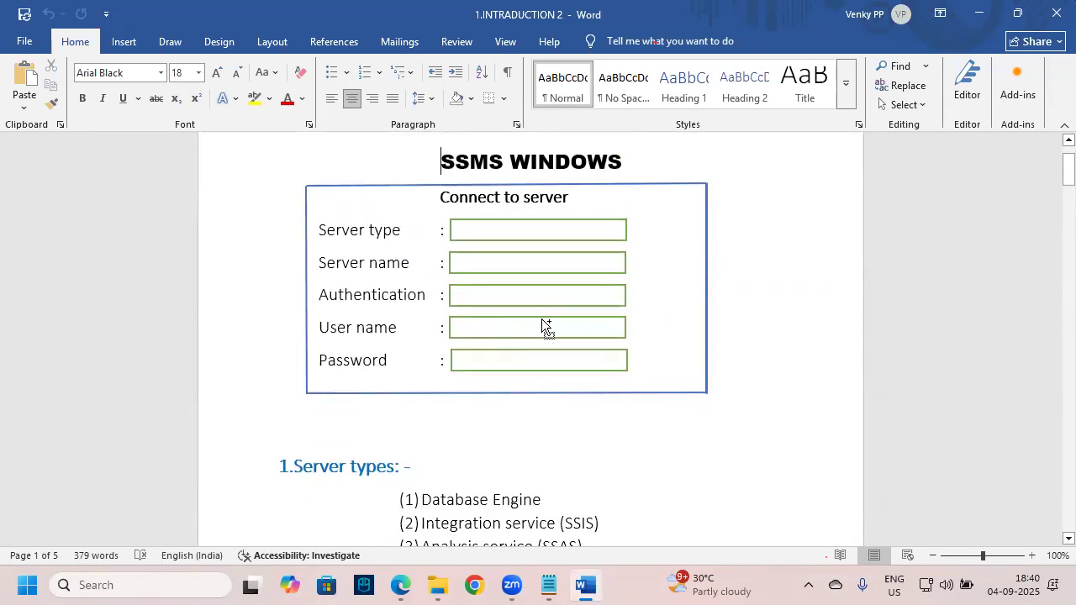
Annotate the Connect to server diagram with "Database Engine" for Server type and "Sql Server 6 PM" for Server name
{"action": "key", "text": "ctrl+2"}
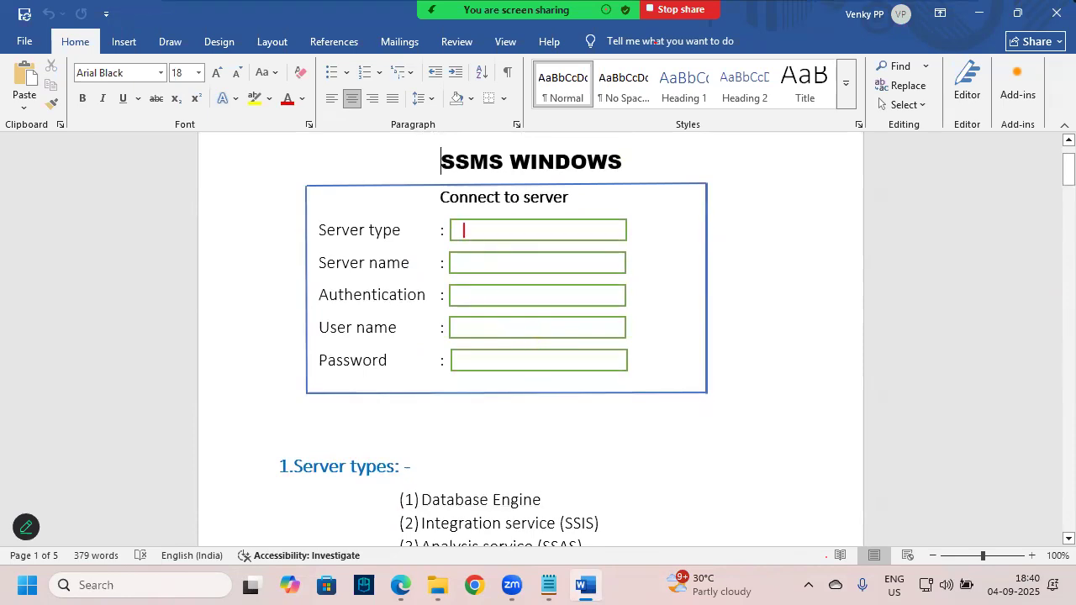
{"action": "type", "text": "Database Engine"}
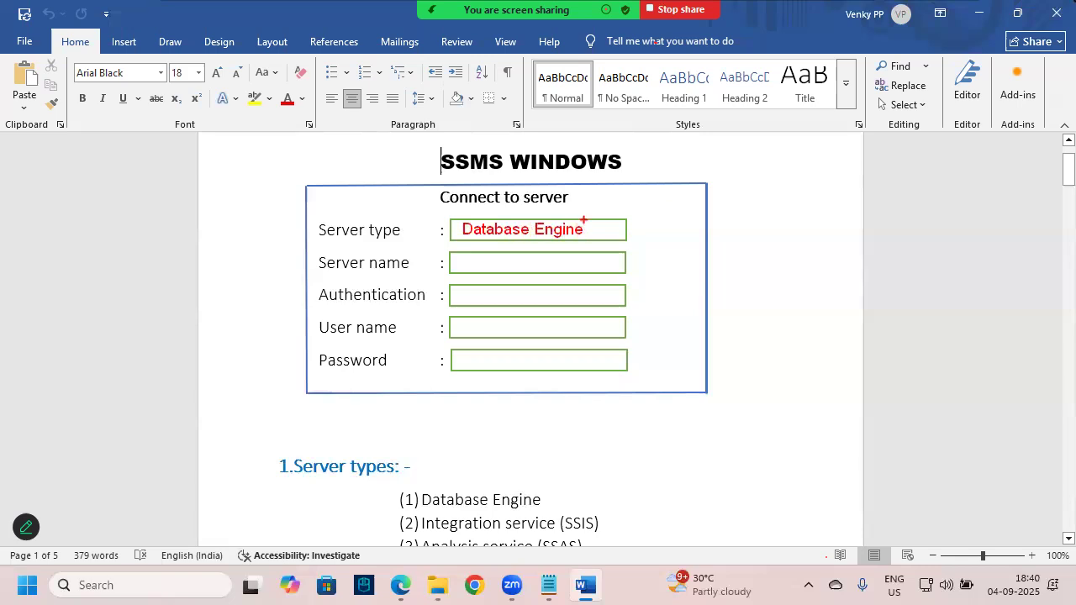
{"action": "left_click", "coordinate": [496, 274]}
{"action": "type", "text": "S"}
{"action": "key", "text": "BackSpace"}
{"action": "type", "text": "Sql Server 6 PM"}
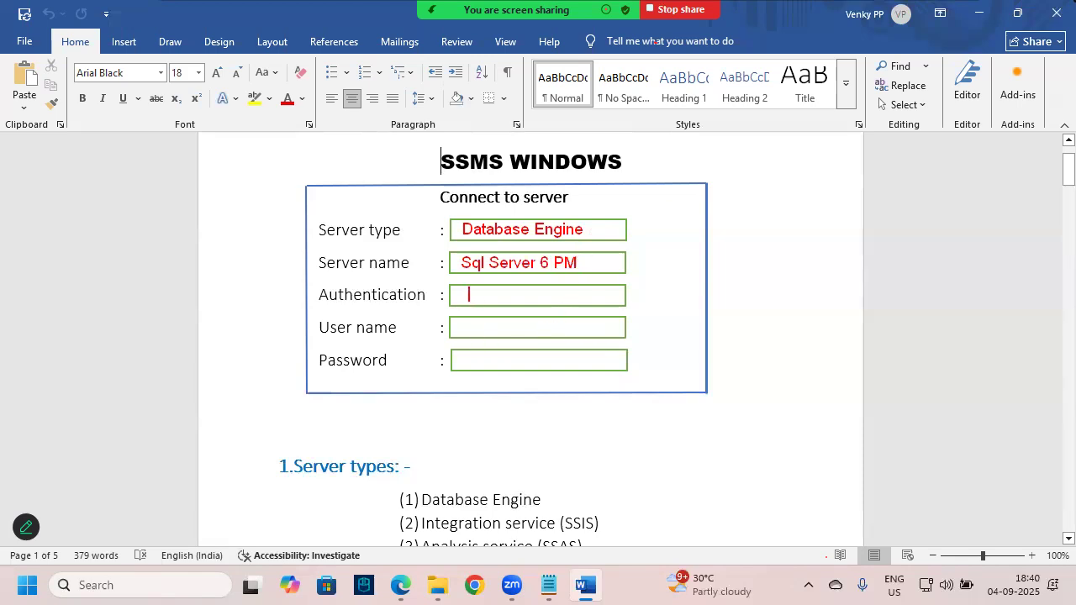
Annotate the diagram's Authentication box with "Windows" and its User name box with the sample user's name
{"action": "type", "text": "Window"}
{"action": "type", "text": "Vnk"}
{"action": "type", "text": "y"}
{"action": "key", "text": "BackSpace"}
{"action": "key", "text": "BackSpace"}
{"action": "key", "text": "BackSpace"}
{"action": "type", "text": "enky"}
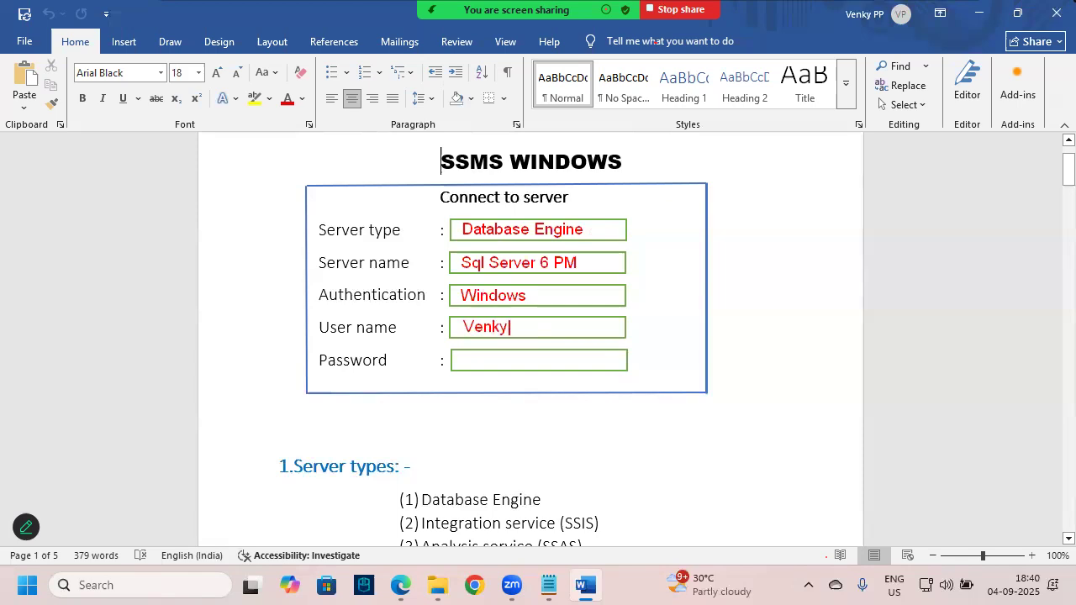
Fill the diagram's Password box with asterisks, add a boxed and ticked "Connect" below the diagram, and clear all the marks
{"action": "key", "text": "Down"}
{"action": "key", "text": "Down"}
{"action": "type", "text": "**************"}
{"action": "type", "text": "Connect"}
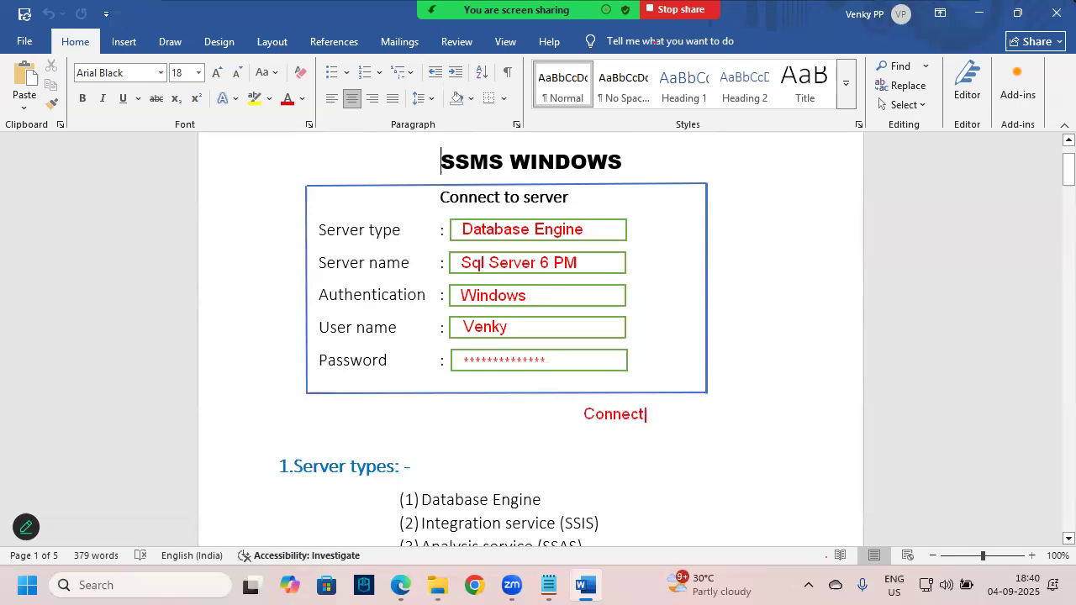
{"action": "mouse_move", "coordinate": [578, 404]}
{"action": "left_mouse_down"}
{"action": "mouse_move", "coordinate": [654, 424]}
{"action": "mouse_move", "coordinate": [650, 384]}
{"action": "left_mouse_up"}
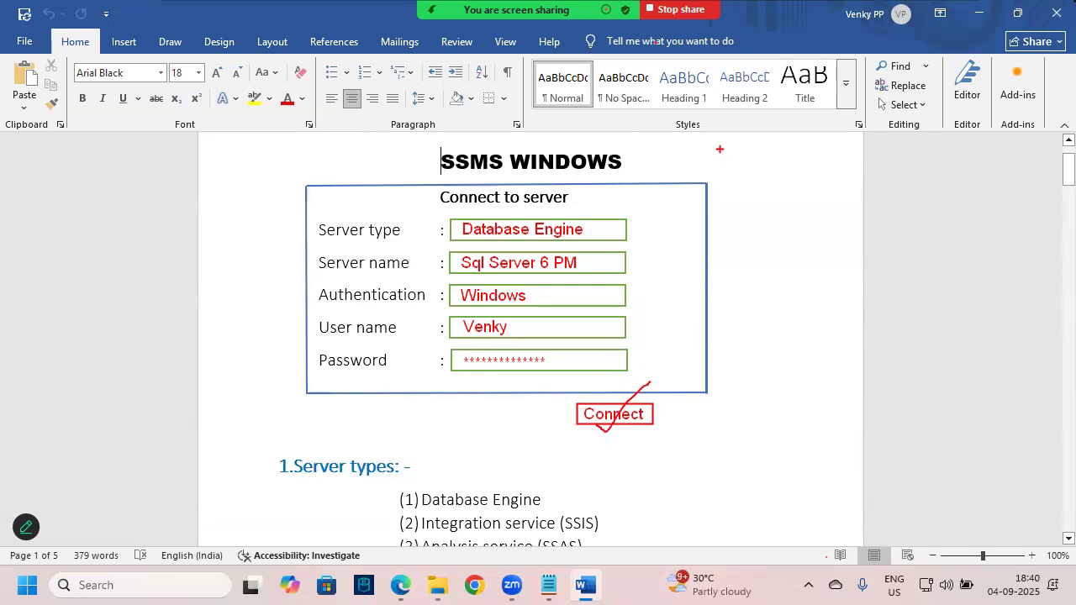
{"action": "left_click_drag", "start_coordinate": [648, 254], "coordinate": [616, 263]}
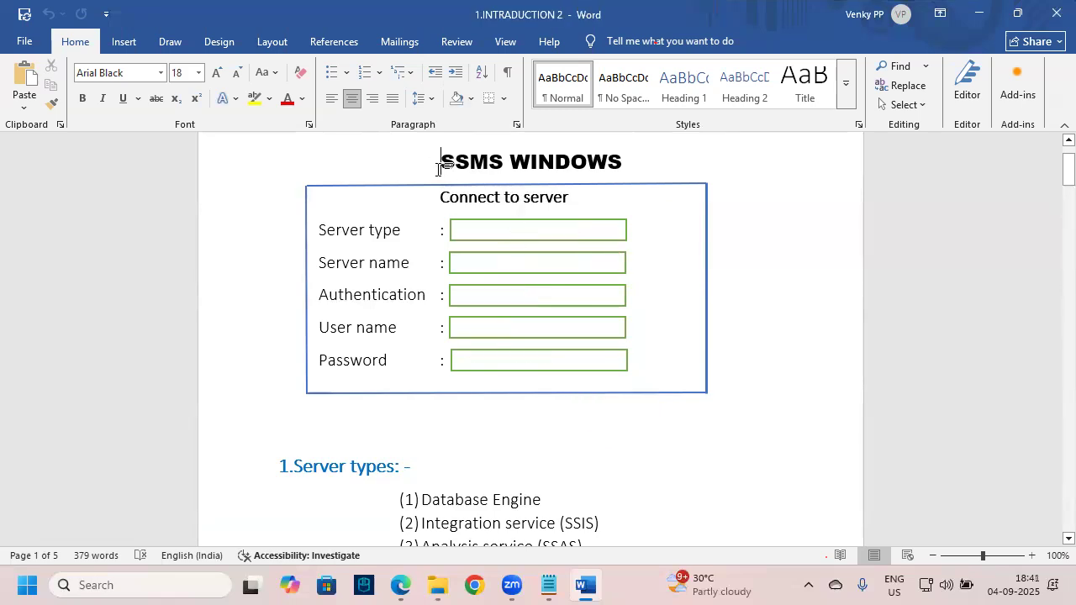
Highlight the SSMS WINDOWS heading above the Connect to server diagram and deselect it
{"action": "left_click_drag", "start_coordinate": [440, 165], "coordinate": [644, 160]}
{"action": "left_click", "coordinate": [793, 312]}
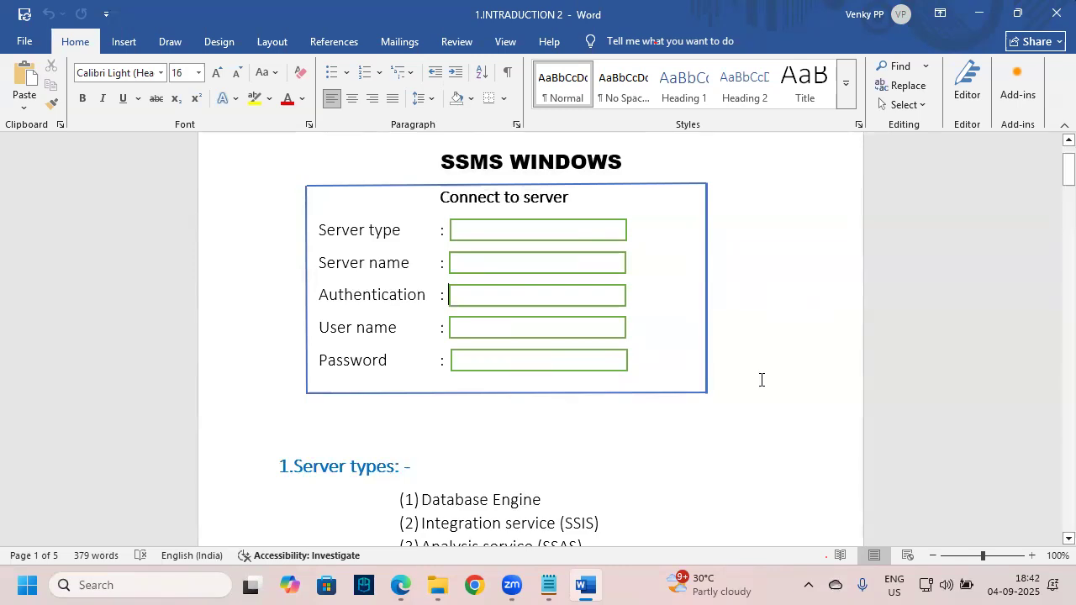
{"action": "left_click", "coordinate": [732, 421]}
Switch to Introduction.txt in Notepad and highlight the Installation items "1. Sql Server" and "2. SSMS Window"
{"action": "left_click", "coordinate": [551, 584]}
{"action": "scroll", "coordinate": [32, 310], "scroll_direction": "up", "scroll_amount": 2}
{"action": "double_click", "coordinate": [94, 249]}
{"action": "left_click_drag", "start_coordinate": [25, 246], "coordinate": [25, 215]}
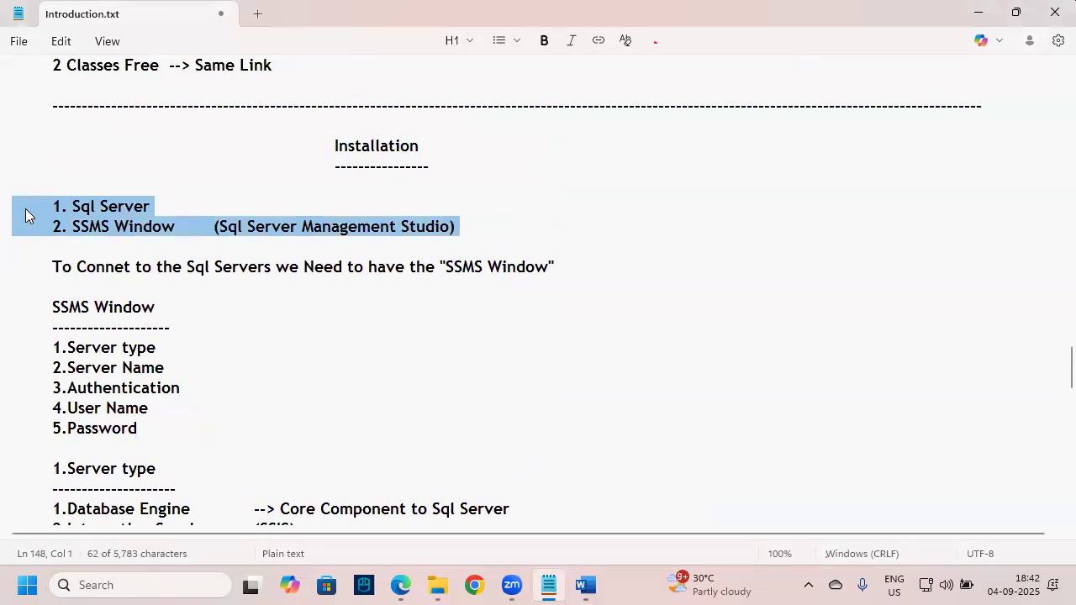
{"action": "left_click", "coordinate": [160, 233]}
{"action": "left_click_drag", "start_coordinate": [162, 210], "coordinate": [52, 204]}
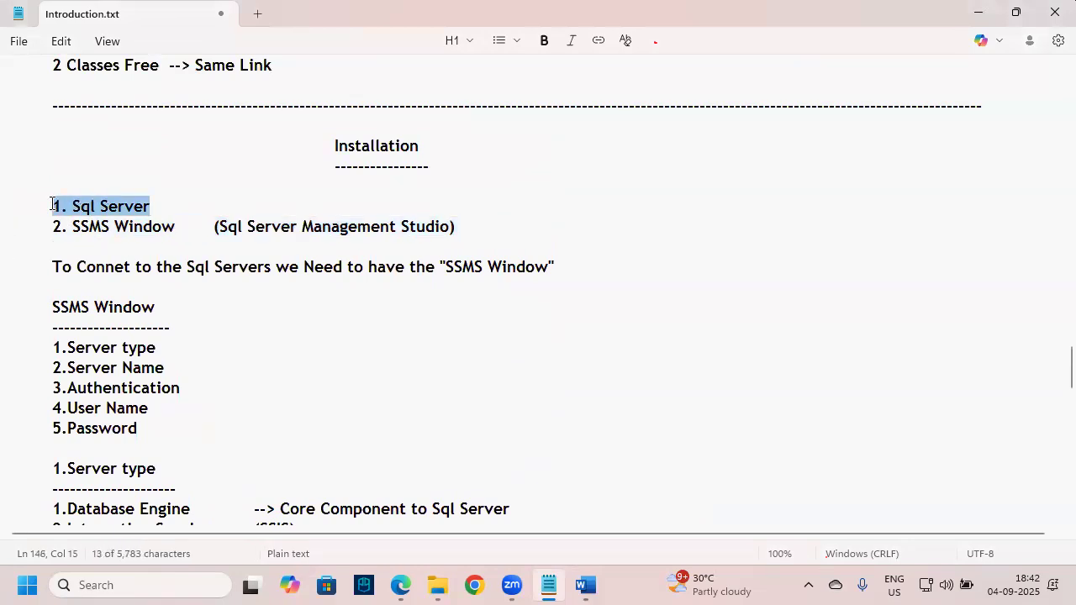
{"action": "left_click", "coordinate": [137, 250]}
{"action": "left_click_drag", "start_coordinate": [150, 208], "coordinate": [46, 210]}
{"action": "left_click", "coordinate": [173, 271]}
{"action": "left_click_drag", "start_coordinate": [180, 214], "coordinate": [37, 211]}
{"action": "left_click", "coordinate": [93, 251]}
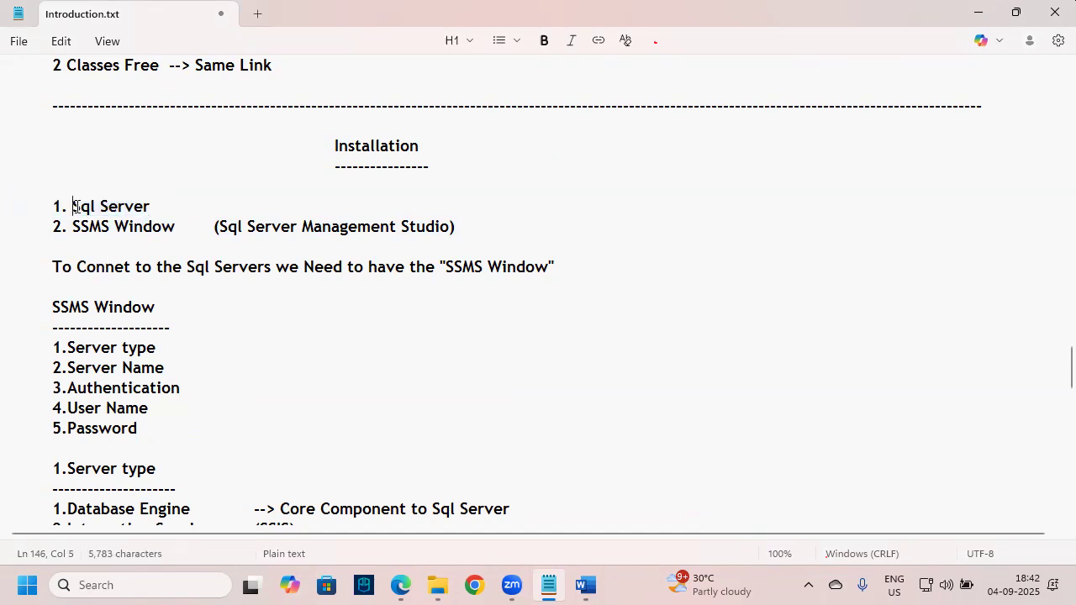
Switch to Chrome and search Google for "sql server 2022 download"
{"action": "left_click", "coordinate": [492, 586]}
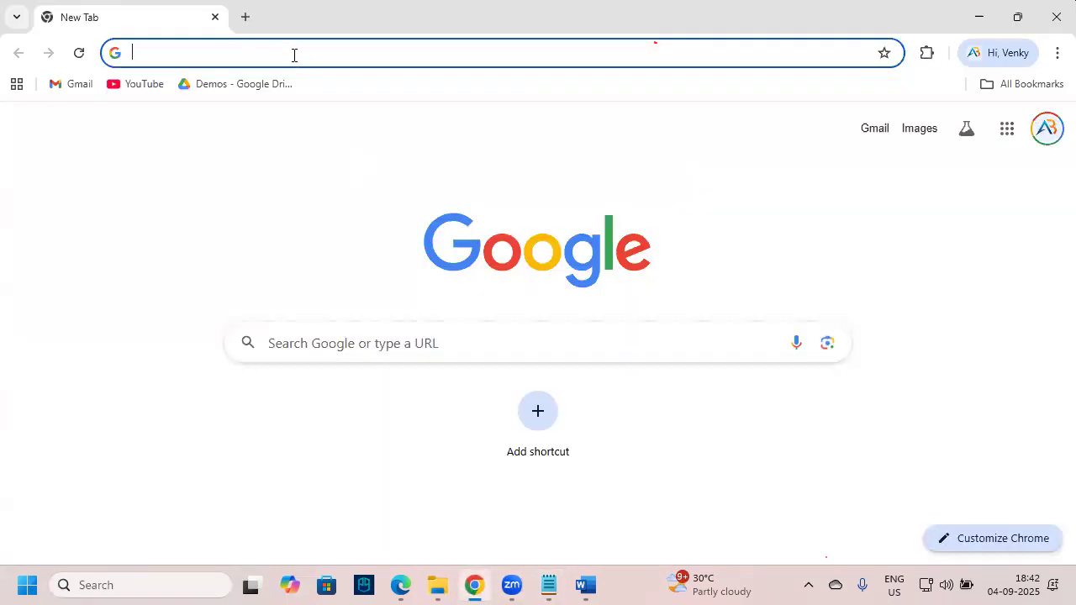
{"action": "left_click", "coordinate": [295, 54]}
{"action": "type", "text": "sql server"}
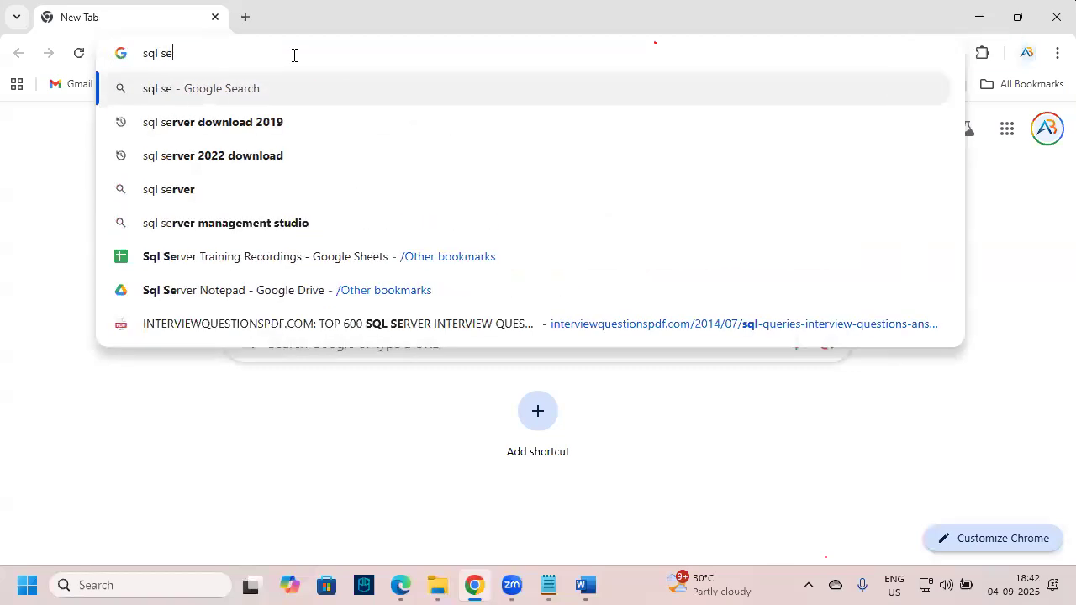
{"action": "left_click", "coordinate": [287, 153]}
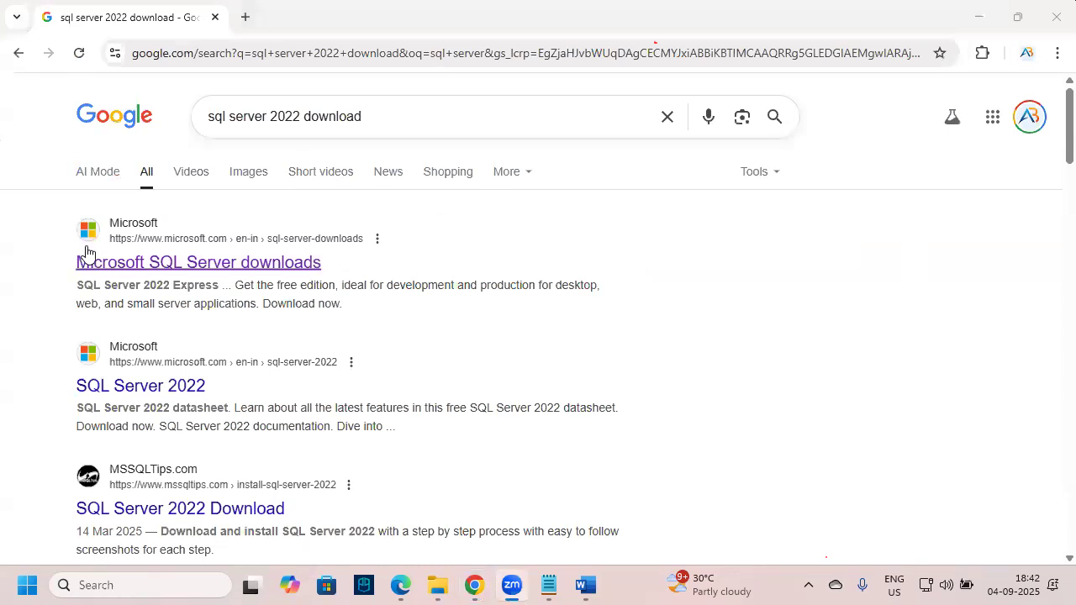
Box the first Microsoft search result, circle its site name, and clear the marks
{"action": "mouse_move", "coordinate": [58, 210]}
{"action": "left_mouse_down"}
{"action": "mouse_move", "coordinate": [208, 269]}
{"action": "mouse_move", "coordinate": [499, 345]}
{"action": "mouse_move", "coordinate": [619, 340]}
{"action": "left_mouse_up"}
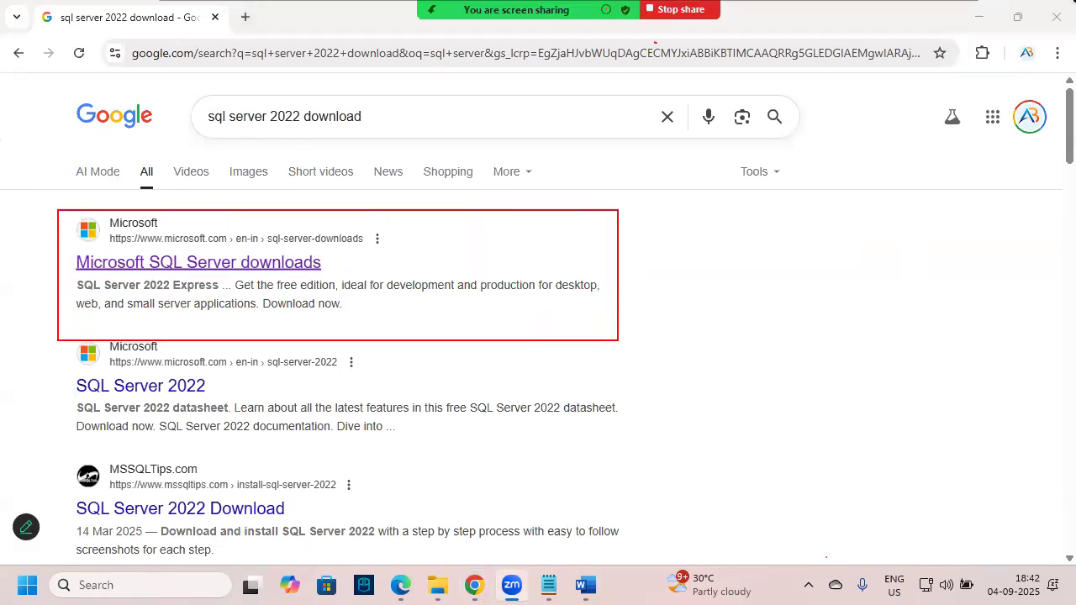
{"action": "left_click_drag", "start_coordinate": [114, 242], "coordinate": [160, 246]}
{"action": "left_click_drag", "start_coordinate": [113, 203], "coordinate": [141, 254]}
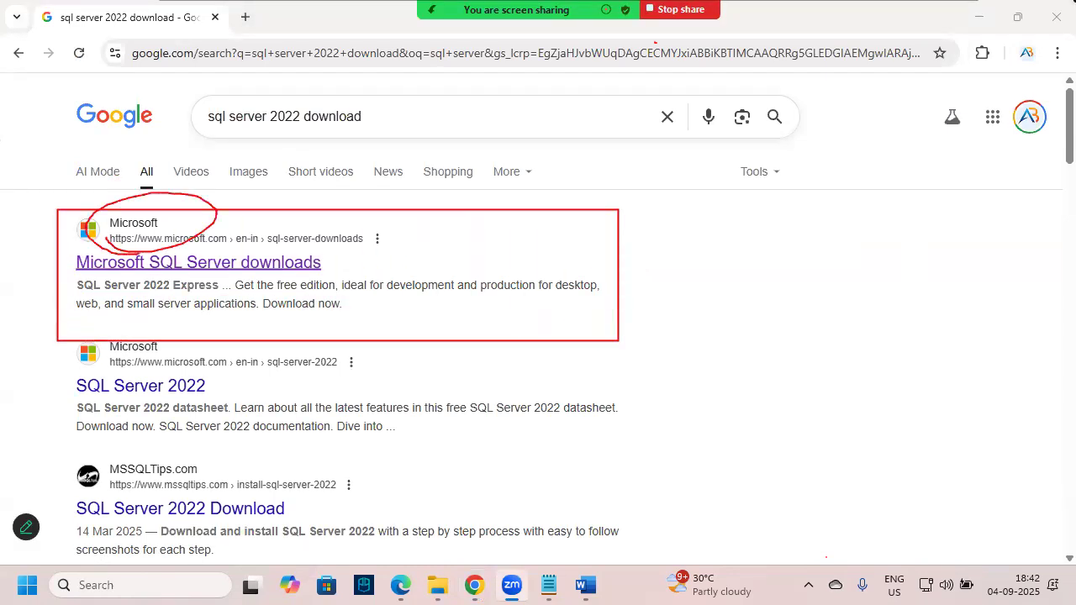
{"action": "key", "text": "Escape"}
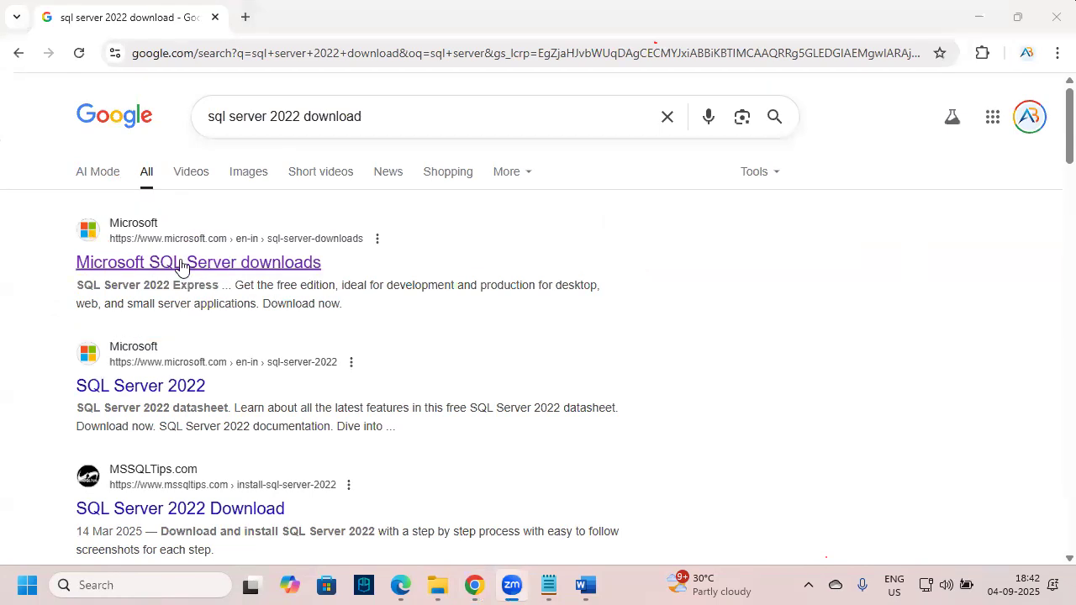
Open the Microsoft SQL Server downloads result in a new tab and switch to it
{"action": "right_click", "coordinate": [211, 266]}
{"action": "left_click", "coordinate": [261, 283]}
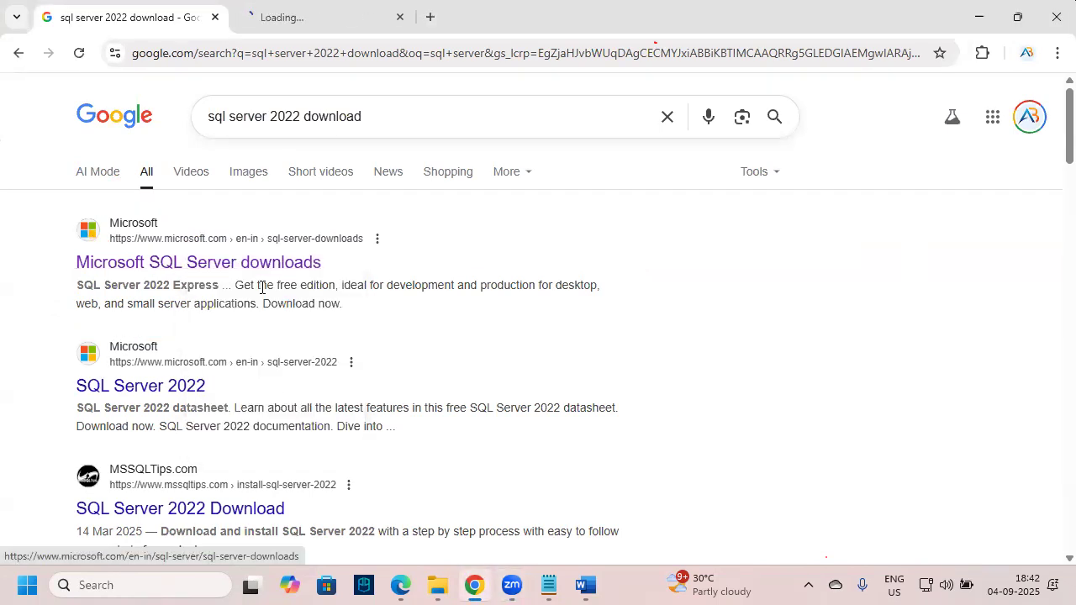
{"action": "left_click", "coordinate": [359, 32]}
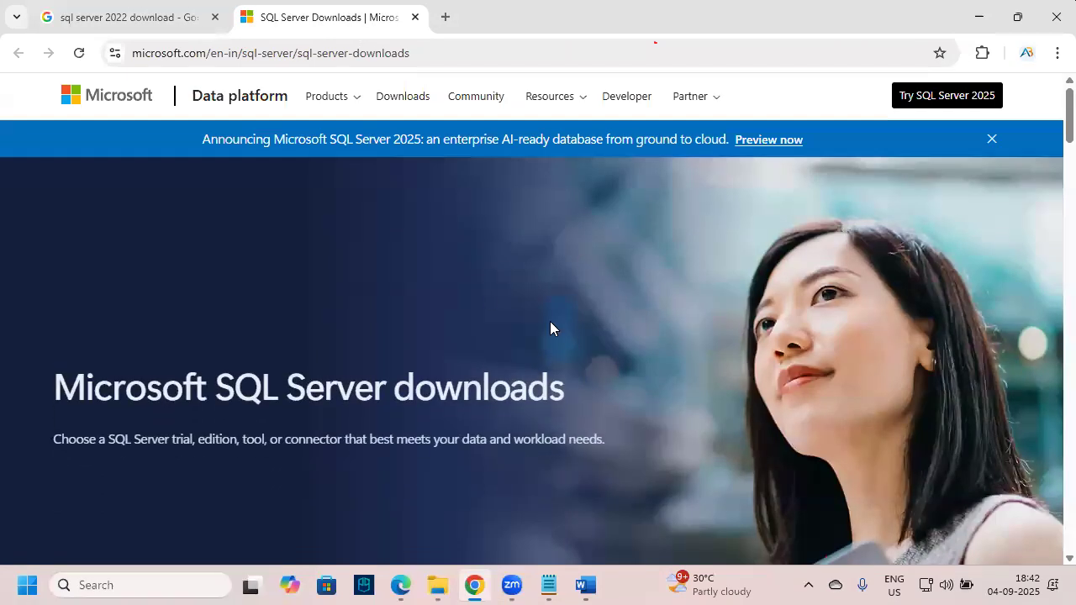
Underline the on-premises, Azure and Express edition titles among the top downloads, and clear the marks
{"action": "scroll", "coordinate": [526, 364], "scroll_direction": "down", "scroll_amount": 8}
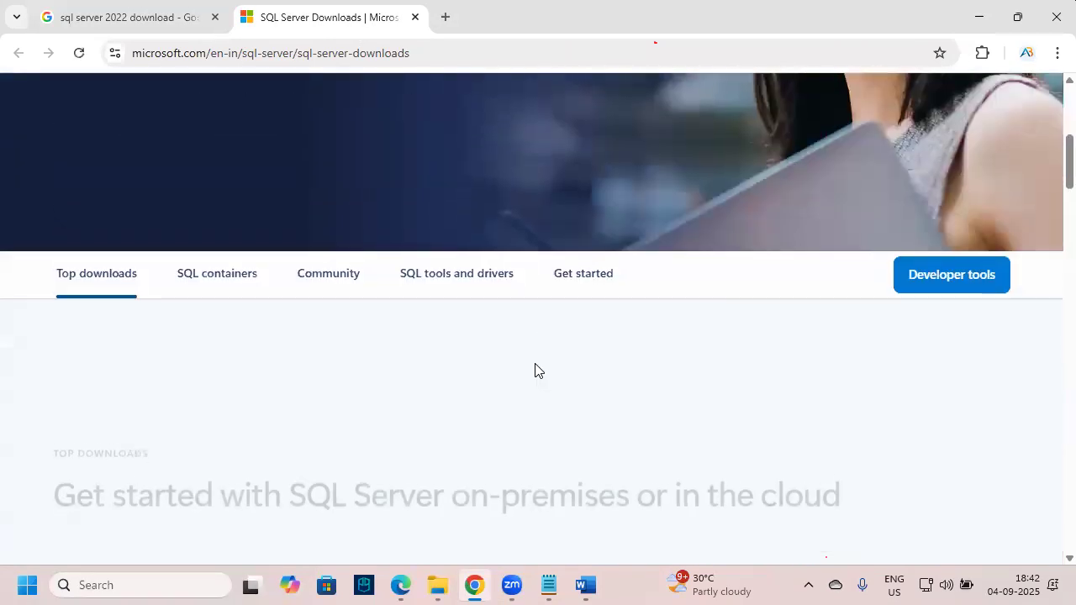
{"action": "scroll", "coordinate": [536, 370], "scroll_direction": "down", "scroll_amount": 2}
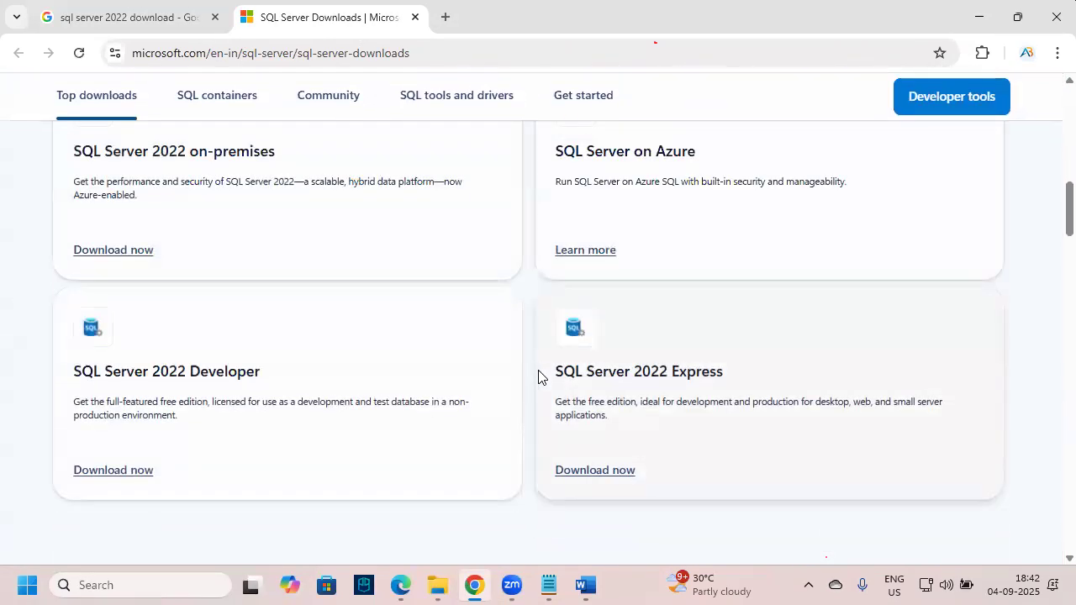
{"action": "scroll", "coordinate": [540, 377], "scroll_direction": "up", "scroll_amount": 1}
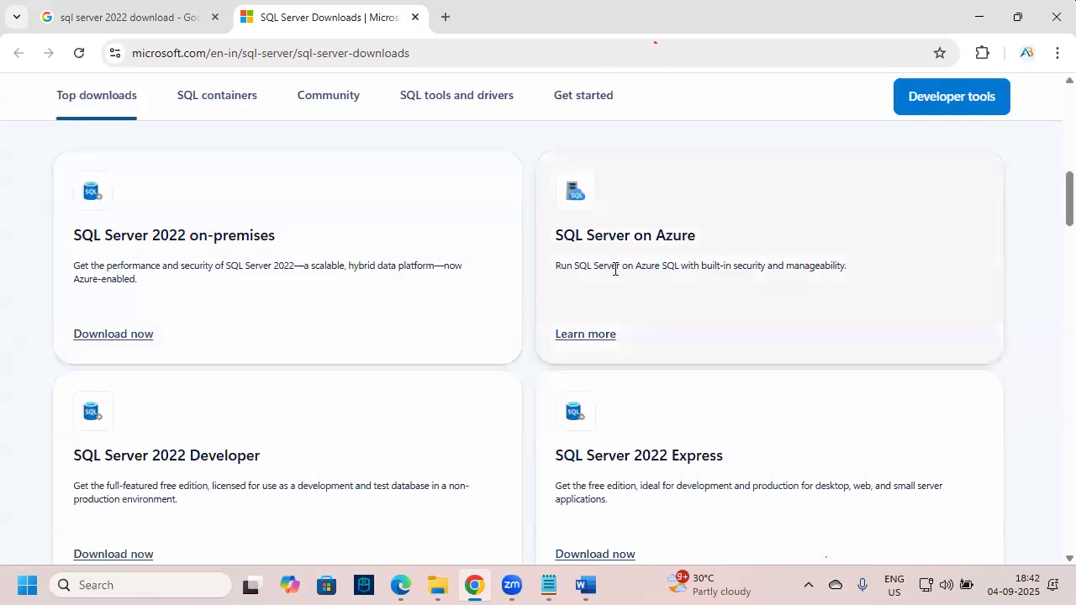
{"action": "key", "text": "ctrl+2"}
{"action": "left_click_drag", "start_coordinate": [186, 254], "coordinate": [254, 254]}
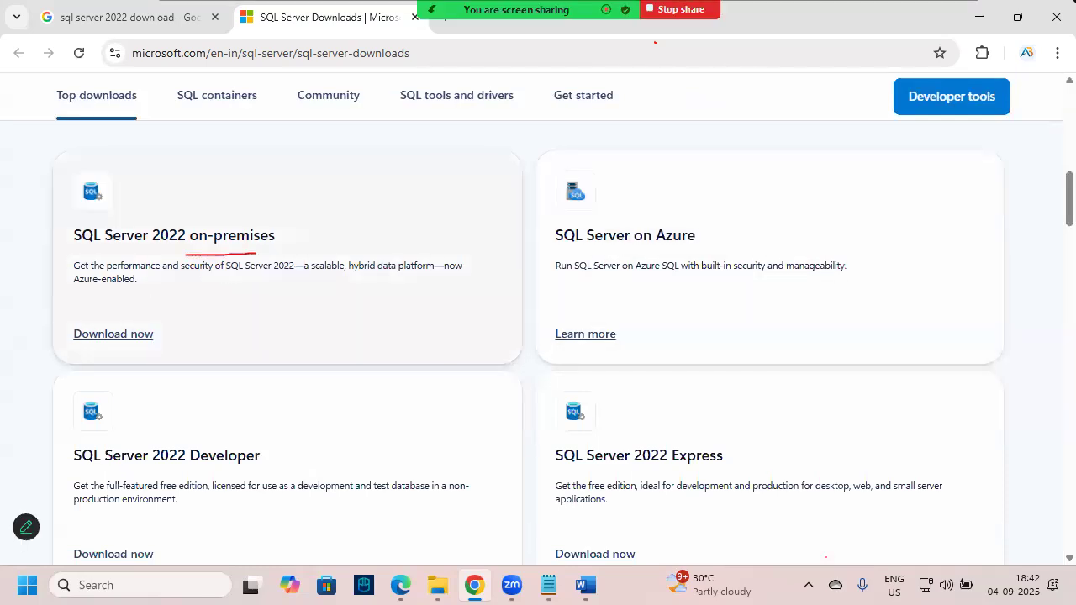
{"action": "left_click_drag", "start_coordinate": [661, 256], "coordinate": [709, 255]}
{"action": "left_click_drag", "start_coordinate": [599, 476], "coordinate": [670, 474]}
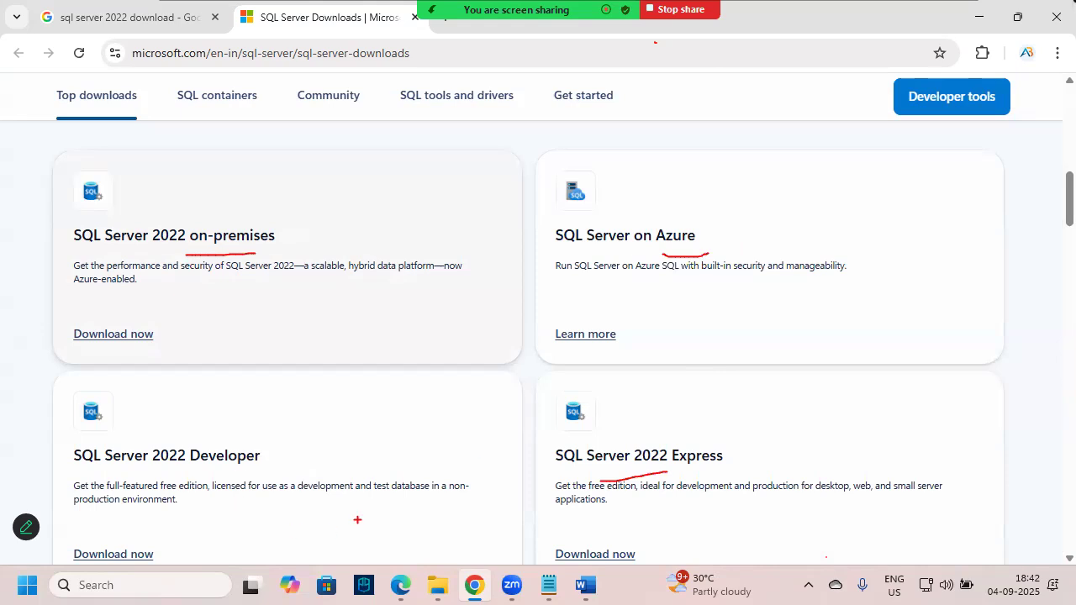
{"action": "key", "text": "Escape"}
Box the SQL Server 2022 Developer card, underline its title, clear the marks, and download that edition
{"action": "scroll", "coordinate": [456, 413], "scroll_direction": "down", "scroll_amount": 1}
{"action": "key", "text": "ctrl+2"}
{"action": "mouse_move", "coordinate": [58, 289]}
{"action": "left_mouse_down"}
{"action": "mouse_move", "coordinate": [99, 332]}
{"action": "mouse_move", "coordinate": [529, 493]}
{"action": "mouse_move", "coordinate": [516, 502]}
{"action": "left_mouse_up"}
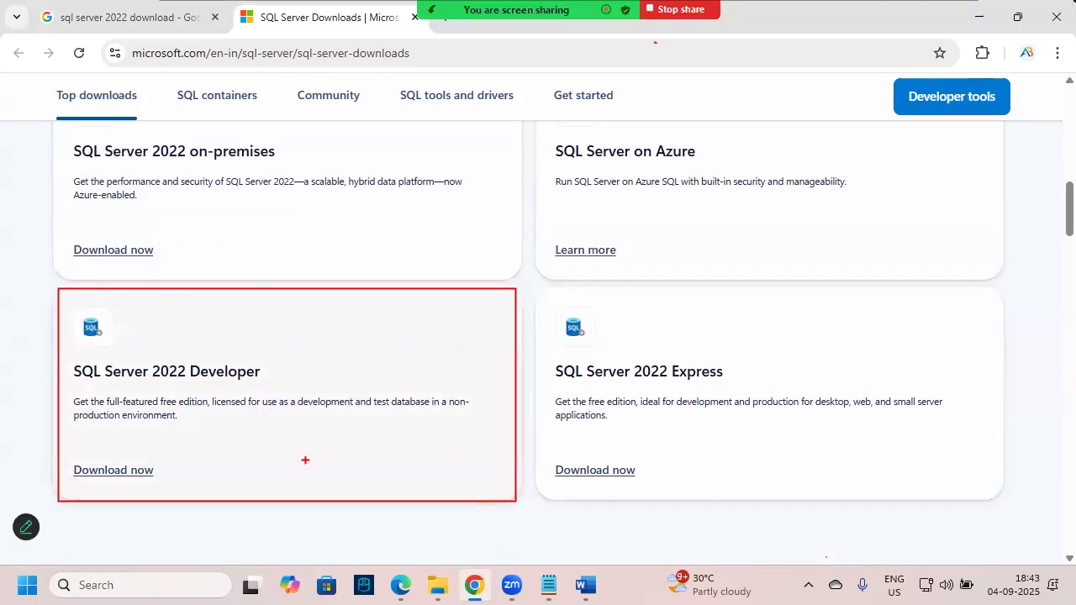
{"action": "left_click_drag", "start_coordinate": [115, 383], "coordinate": [279, 380]}
{"action": "key", "text": "Escape"}
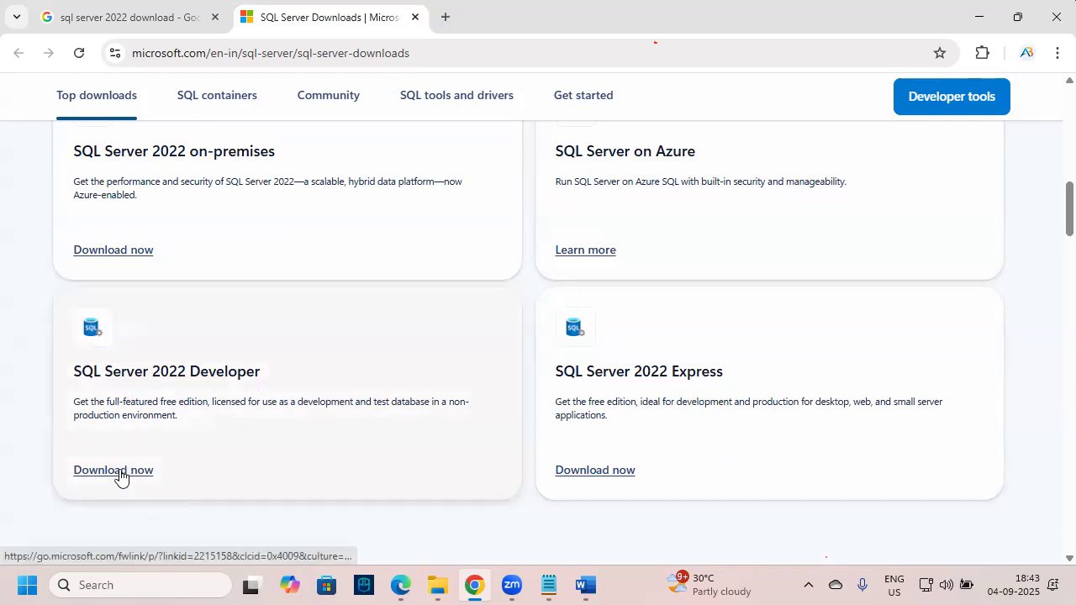
{"action": "left_click", "coordinate": [120, 472]}
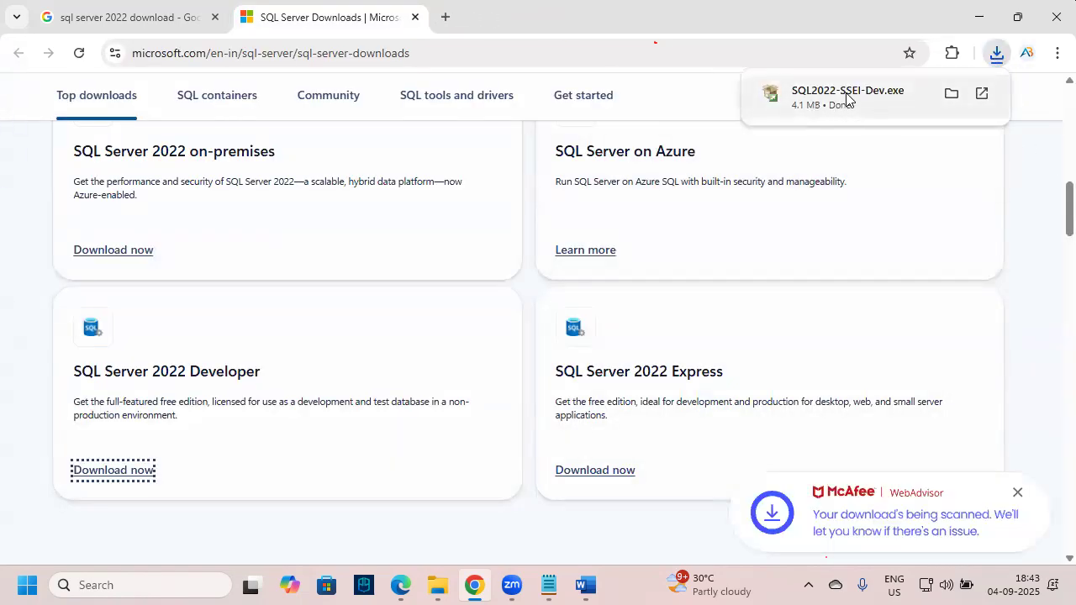
Switch to File Explorer, open the Downloads folder, and box the SQL2022-SSEI-Dev installer before clearing the mark
{"action": "left_click", "coordinate": [437, 586]}
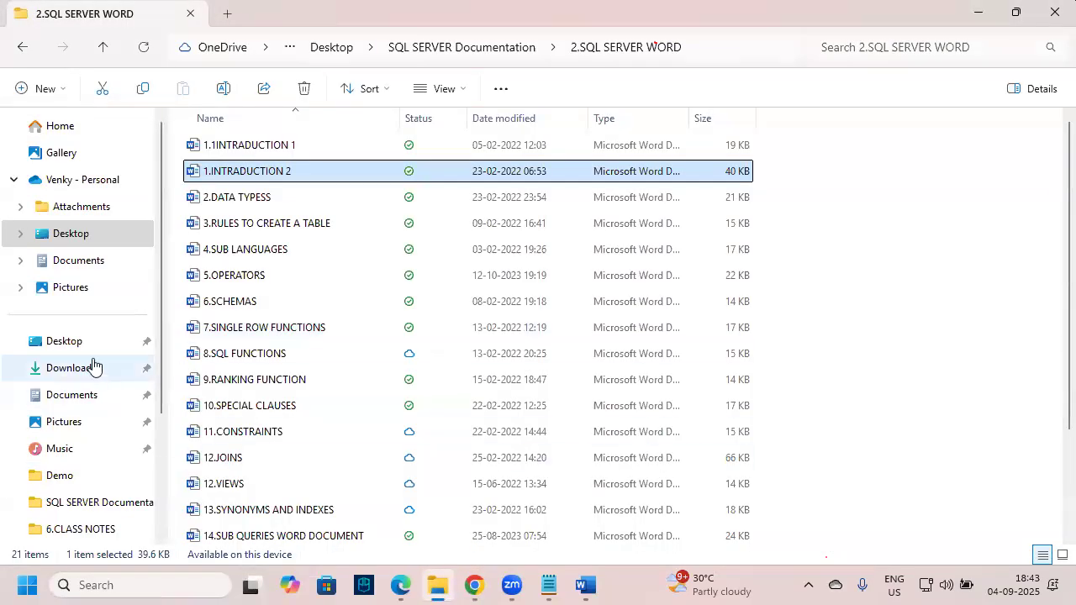
{"action": "left_click", "coordinate": [93, 367]}
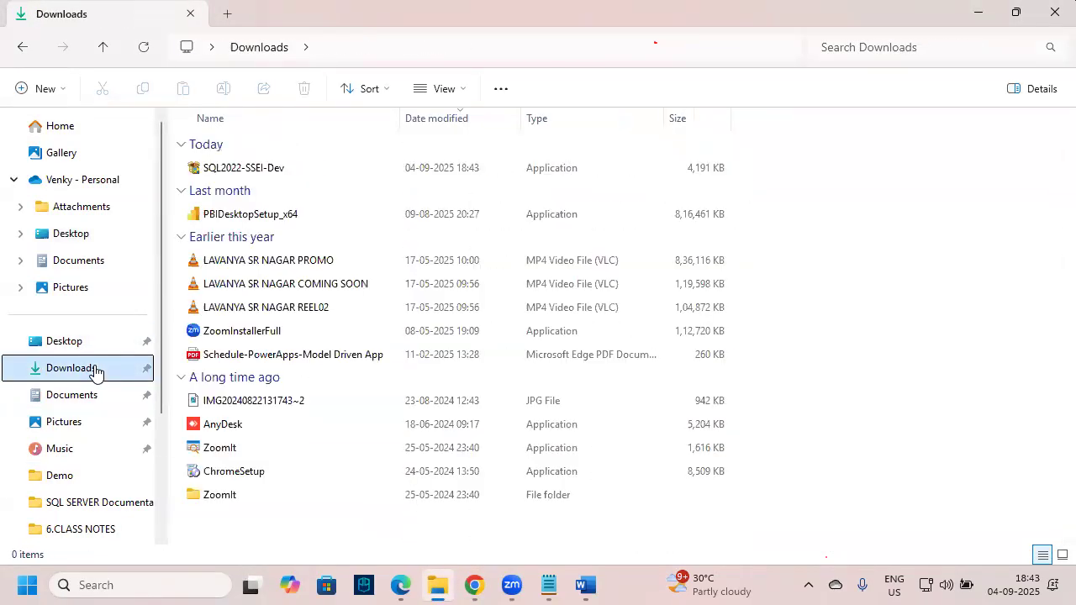
{"action": "left_click", "coordinate": [90, 368]}
{"action": "left_click", "coordinate": [286, 174]}
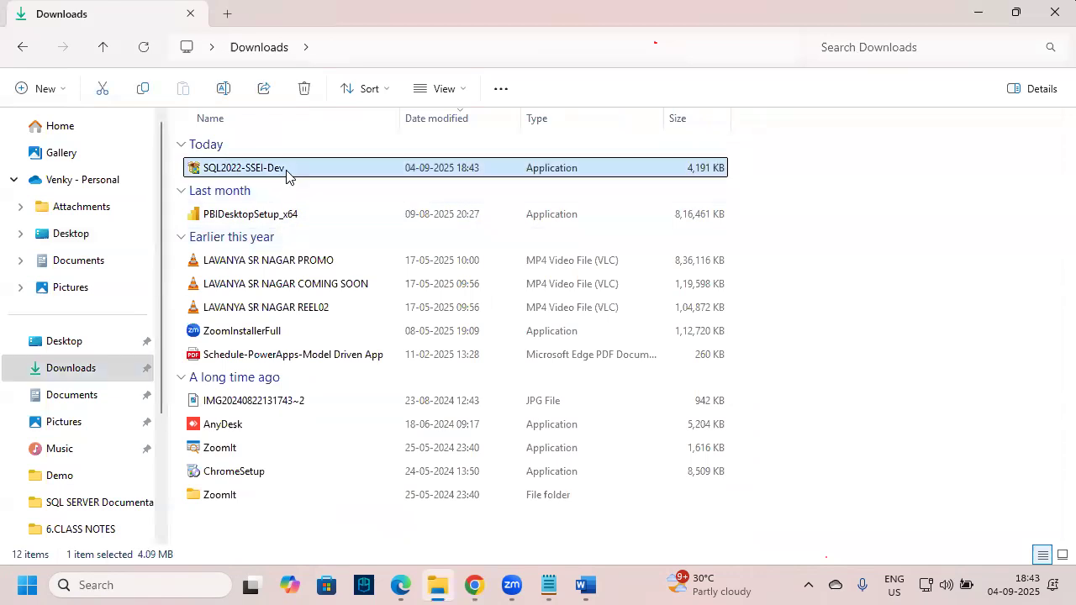
{"action": "mouse_move", "coordinate": [182, 155]}
{"action": "left_mouse_down"}
{"action": "mouse_move", "coordinate": [206, 168]}
{"action": "mouse_move", "coordinate": [326, 178]}
{"action": "left_mouse_up"}
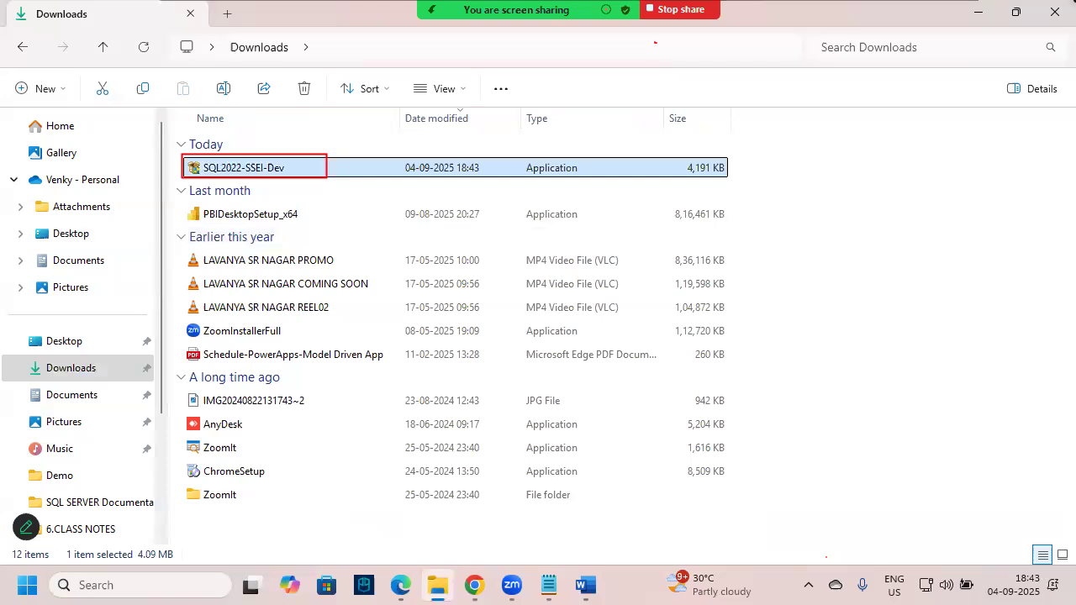
{"action": "left_click", "coordinate": [296, 219]}
Run the SQL2022-SSEI-Dev installer as administrator
{"action": "left_click", "coordinate": [289, 173]}
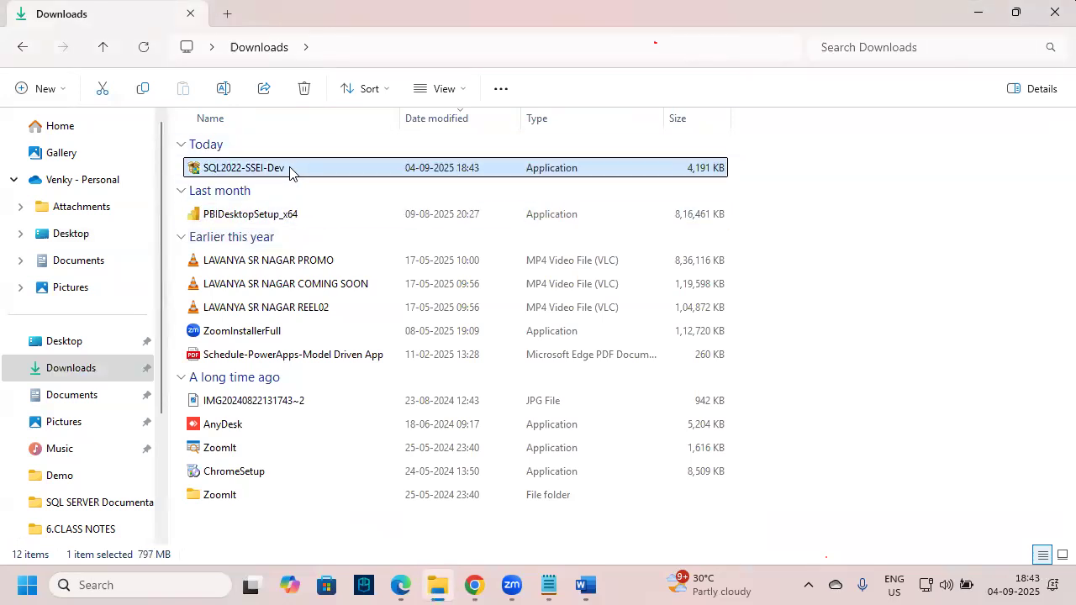
{"action": "right_click", "coordinate": [289, 171]}
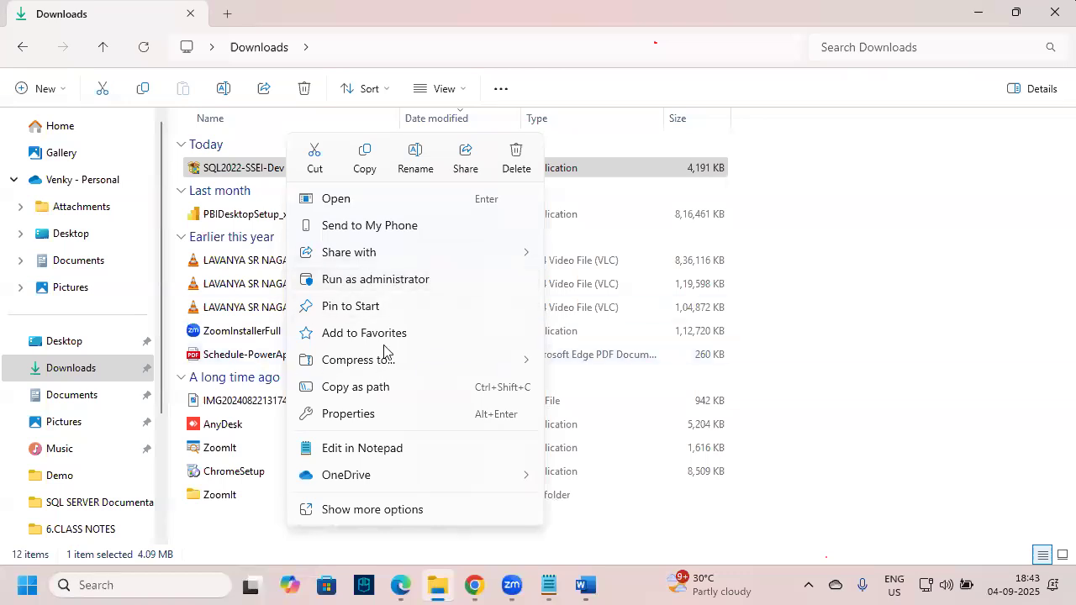
{"action": "left_click", "coordinate": [282, 200]}
{"action": "left_click", "coordinate": [296, 216]}
{"action": "left_click", "coordinate": [303, 173]}
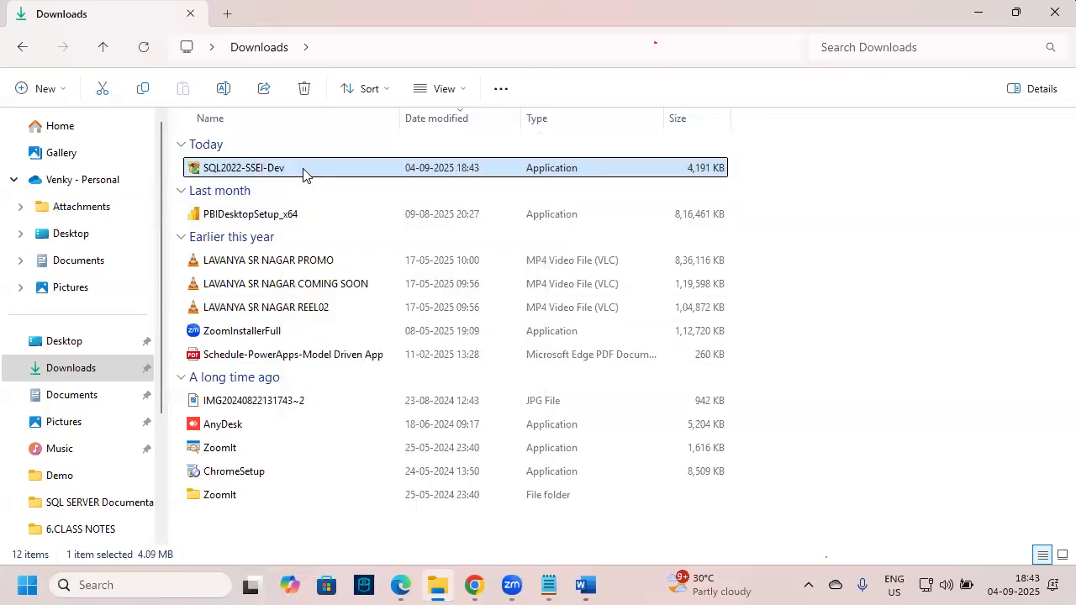
{"action": "right_click", "coordinate": [304, 172]}
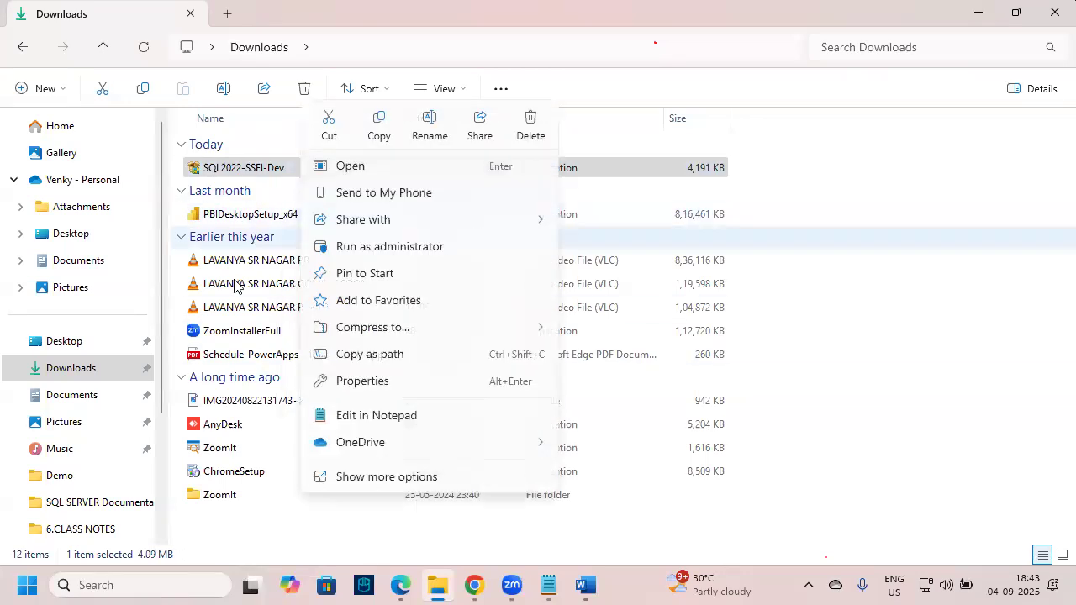
{"action": "left_click", "coordinate": [492, 254]}
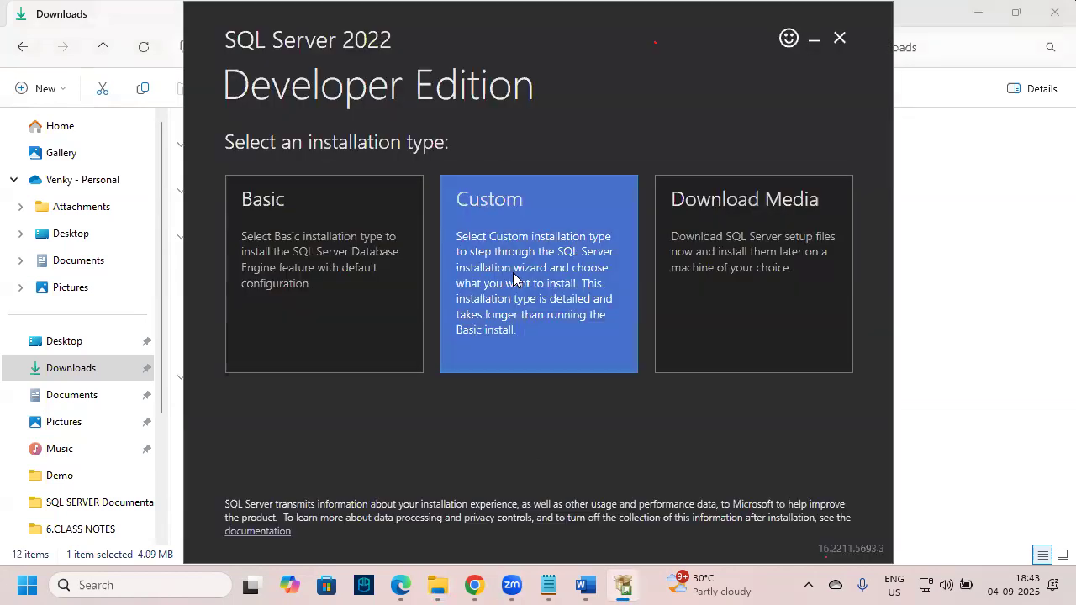
Tick and choose the Custom installation type, and start the install after boxing the C:\SQL2022 media location
{"action": "left_click_drag", "start_coordinate": [503, 340], "coordinate": [622, 215]}
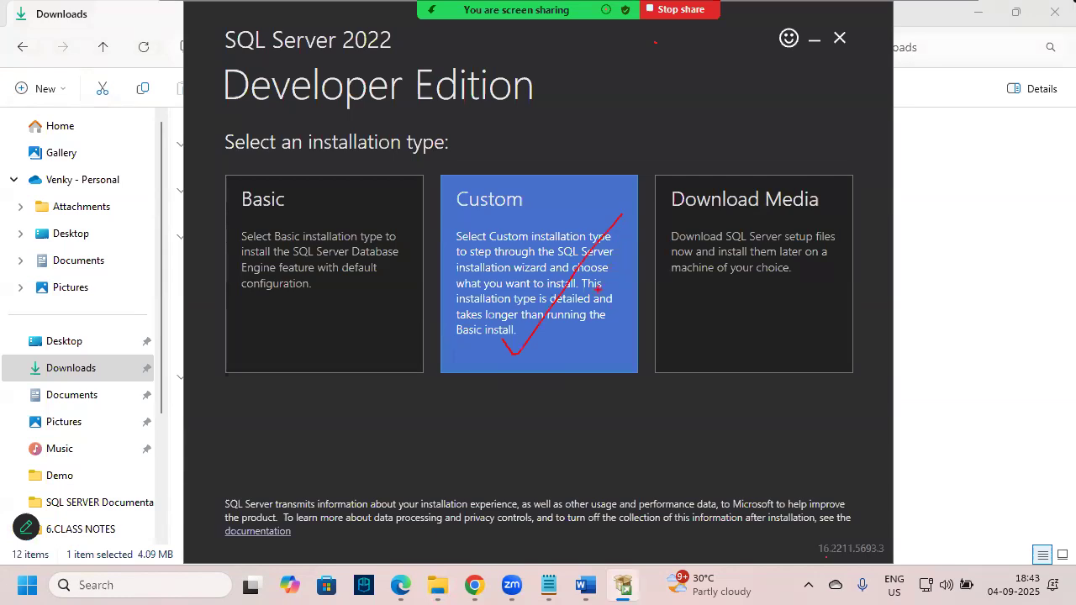
{"action": "left_click", "coordinate": [555, 313]}
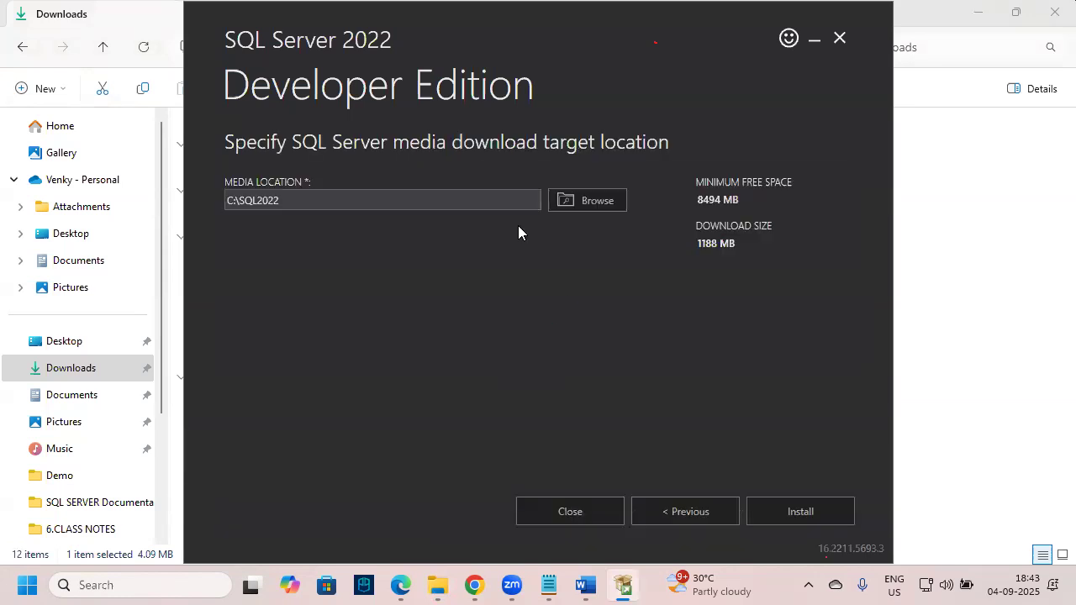
{"action": "mouse_move", "coordinate": [211, 172]}
{"action": "left_mouse_down"}
{"action": "mouse_move", "coordinate": [513, 230]}
{"action": "mouse_move", "coordinate": [644, 226]}
{"action": "left_mouse_up"}
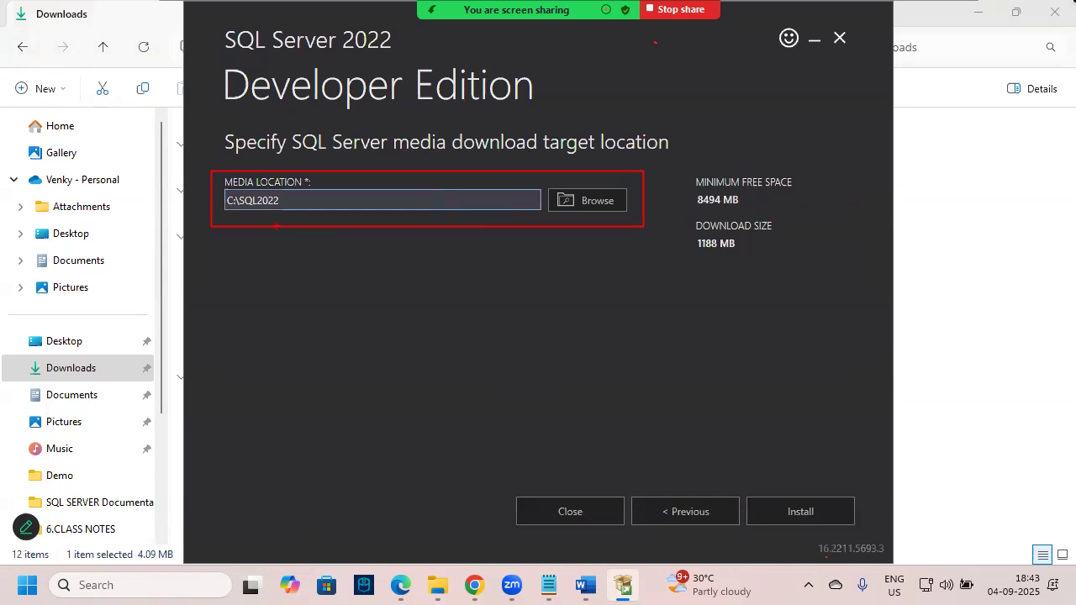
{"action": "left_click_drag", "start_coordinate": [240, 258], "coordinate": [314, 211]}
{"action": "left_click", "coordinate": [795, 515]}
{"action": "left_click", "coordinate": [831, 514]}
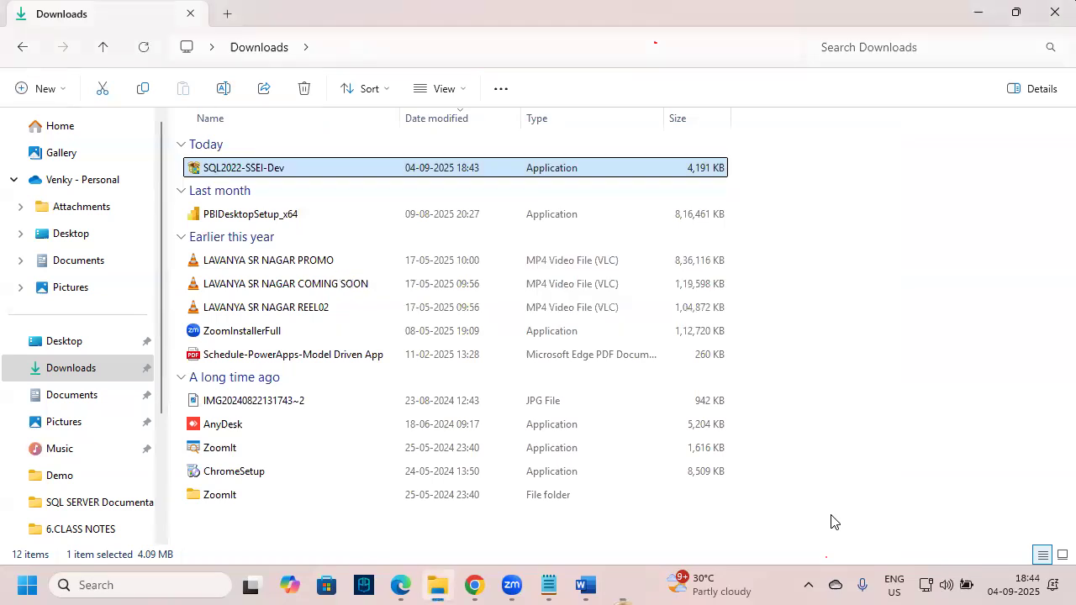
Reposition the SQL Server Installation Center, box its Installation entry, clear the mark, and open that page
{"action": "left_click_drag", "start_coordinate": [284, 39], "coordinate": [276, 35]}
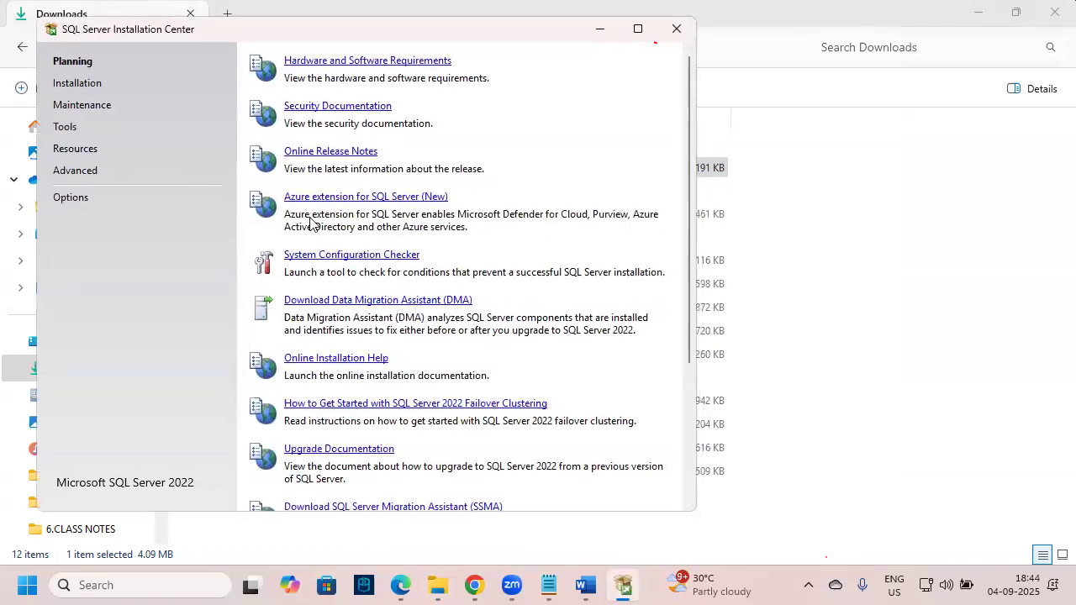
{"action": "key", "text": "ctrl+2"}
{"action": "left_click_drag", "start_coordinate": [48, 74], "coordinate": [111, 94]}
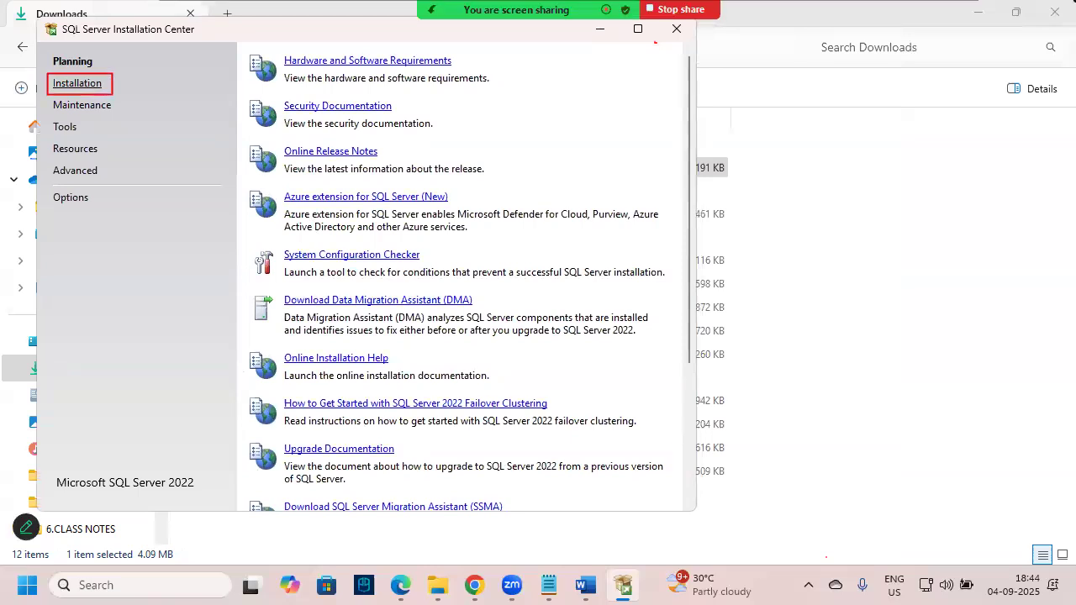
{"action": "key", "text": "Escape"}
{"action": "left_click", "coordinate": [67, 85]}
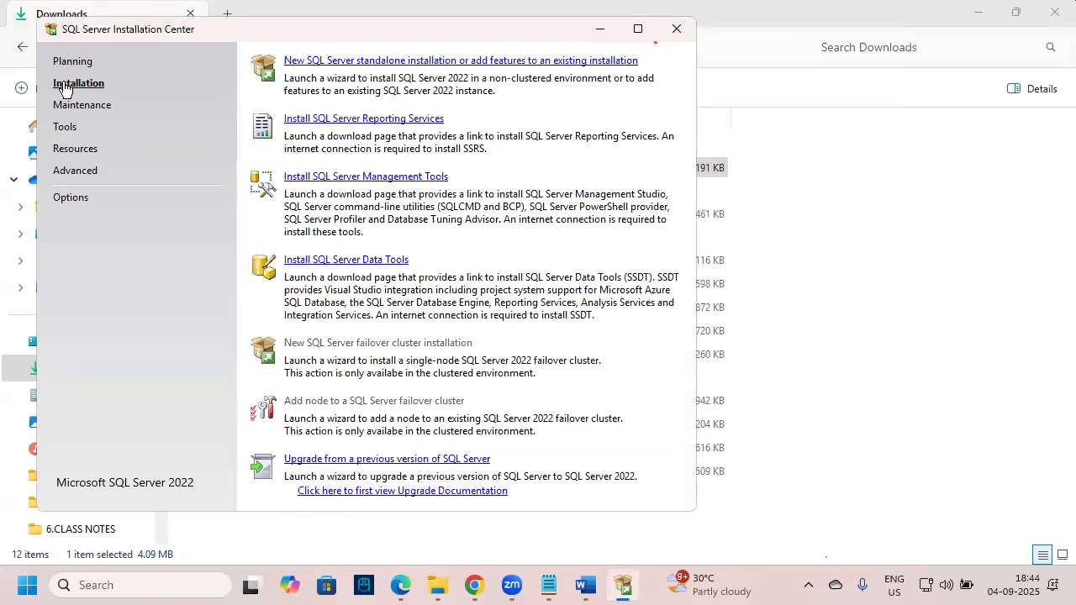
Box and underline the new SQL Server standalone installation option, clear the marks, and launch it
{"action": "key", "text": "ctrl+2"}
{"action": "left_click_drag", "start_coordinate": [250, 46], "coordinate": [665, 107]}
{"action": "left_click_drag", "start_coordinate": [296, 71], "coordinate": [504, 77]}
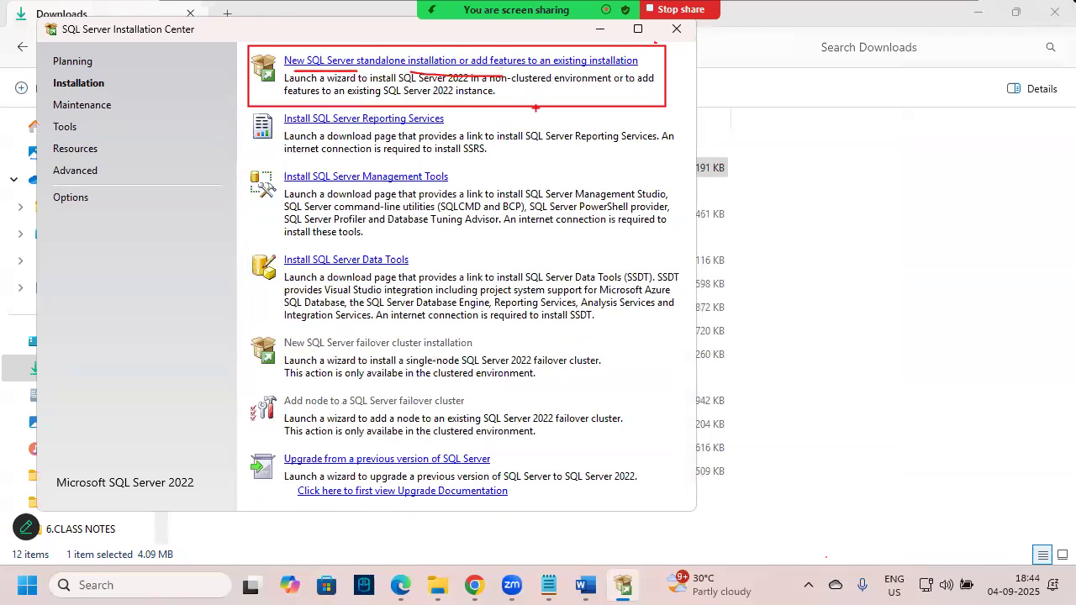
{"action": "key", "text": "Escape"}
{"action": "left_click", "coordinate": [292, 61]}
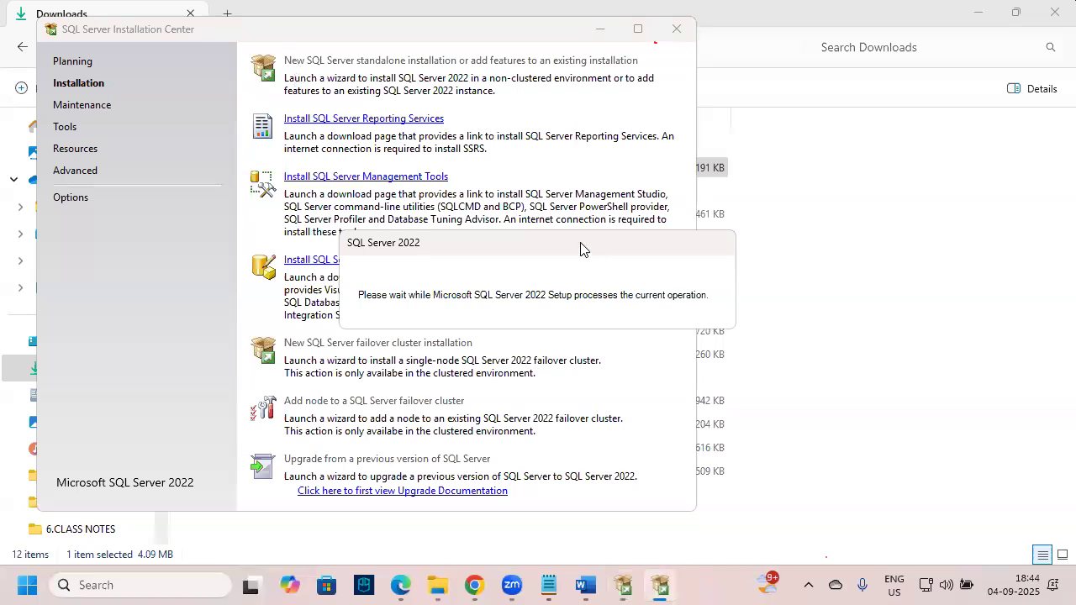
Move the wait message up, minimize the Installation Center, and bring the SQL Server 2022 Setup window forward
{"action": "left_click_drag", "start_coordinate": [580, 243], "coordinate": [583, 226]}
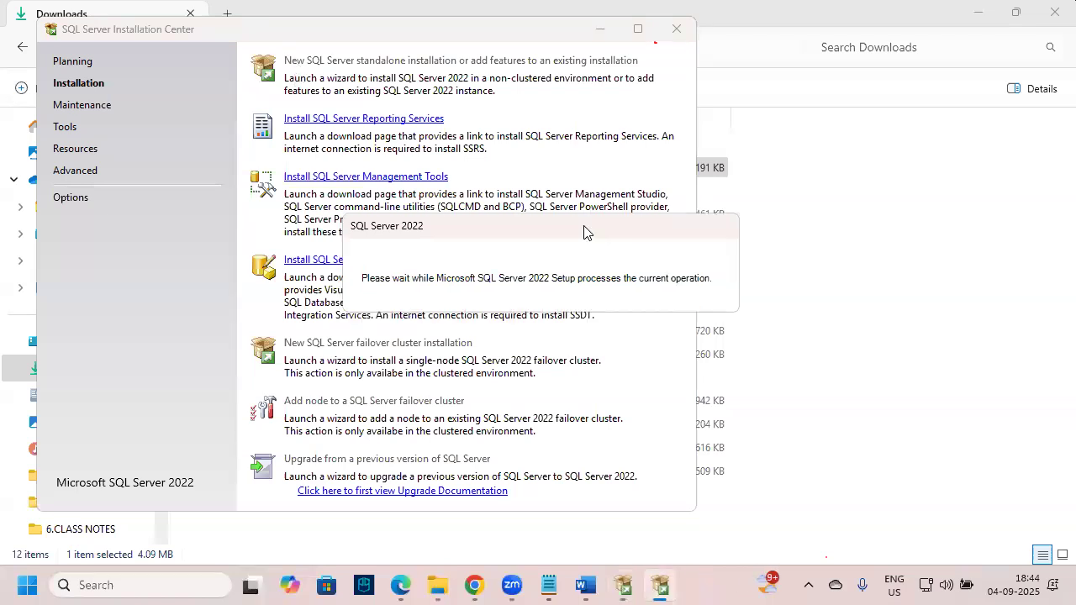
{"action": "left_click", "coordinate": [600, 30]}
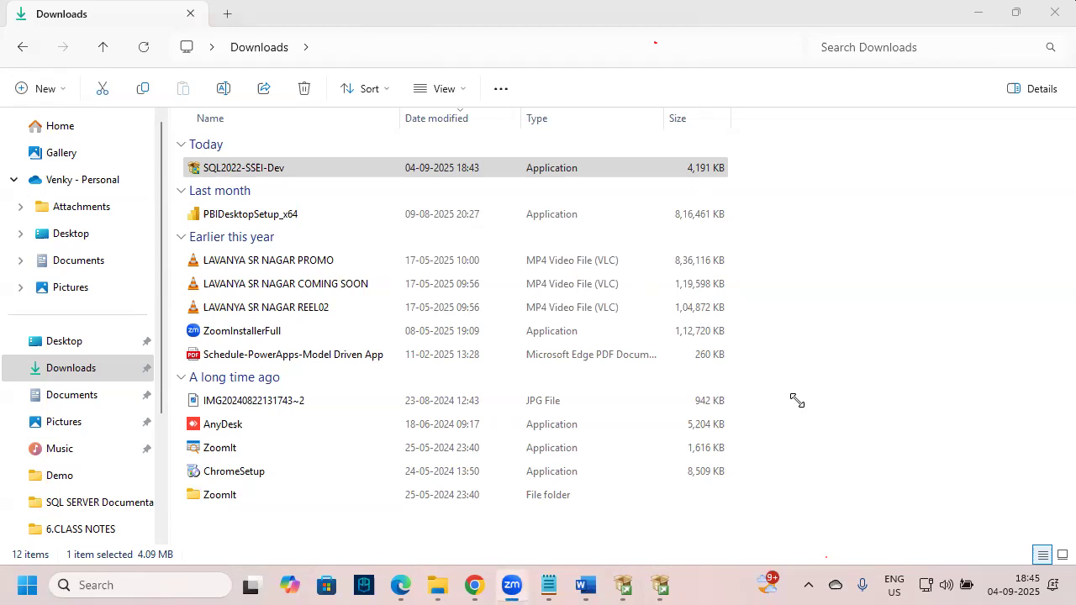
{"action": "left_click", "coordinate": [661, 585]}
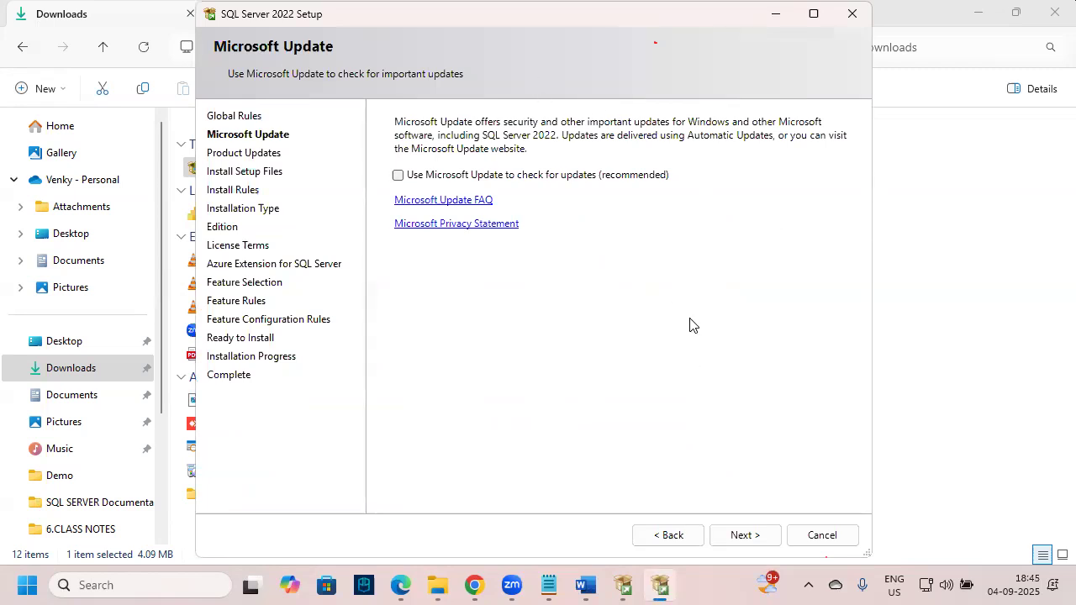
Mark the Next option and the Microsoft Update check box, clear the marks, and continue with update checking off
{"action": "left_click_drag", "start_coordinate": [703, 522], "coordinate": [784, 553]}
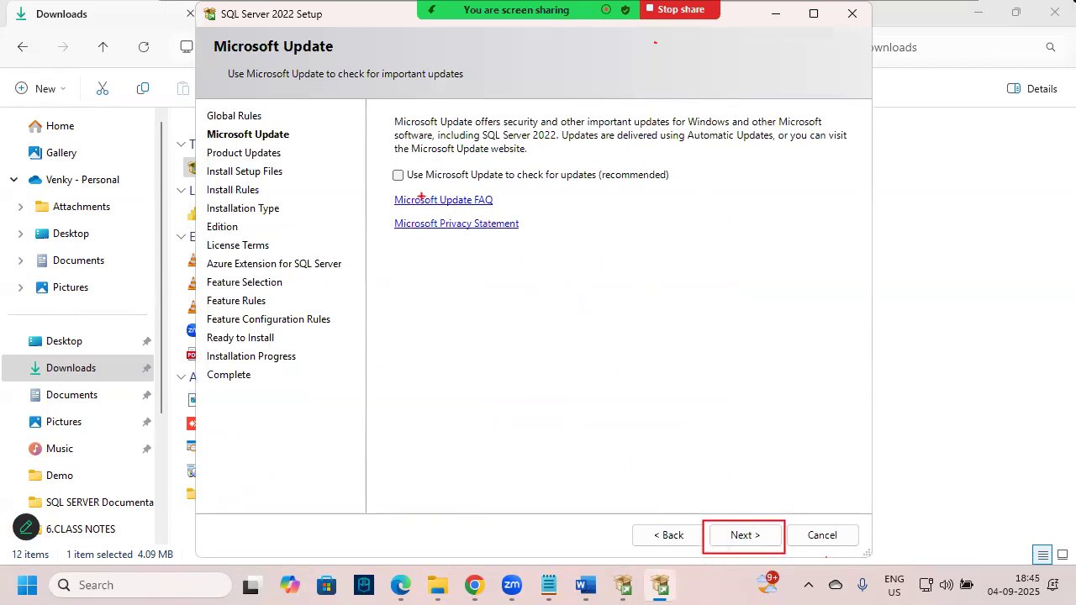
{"action": "mouse_move", "coordinate": [389, 180]}
{"action": "left_mouse_down"}
{"action": "mouse_move", "coordinate": [430, 151]}
{"action": "mouse_move", "coordinate": [418, 201]}
{"action": "left_mouse_up"}
{"action": "key", "text": "Escape"}
{"action": "left_click", "coordinate": [764, 545]}
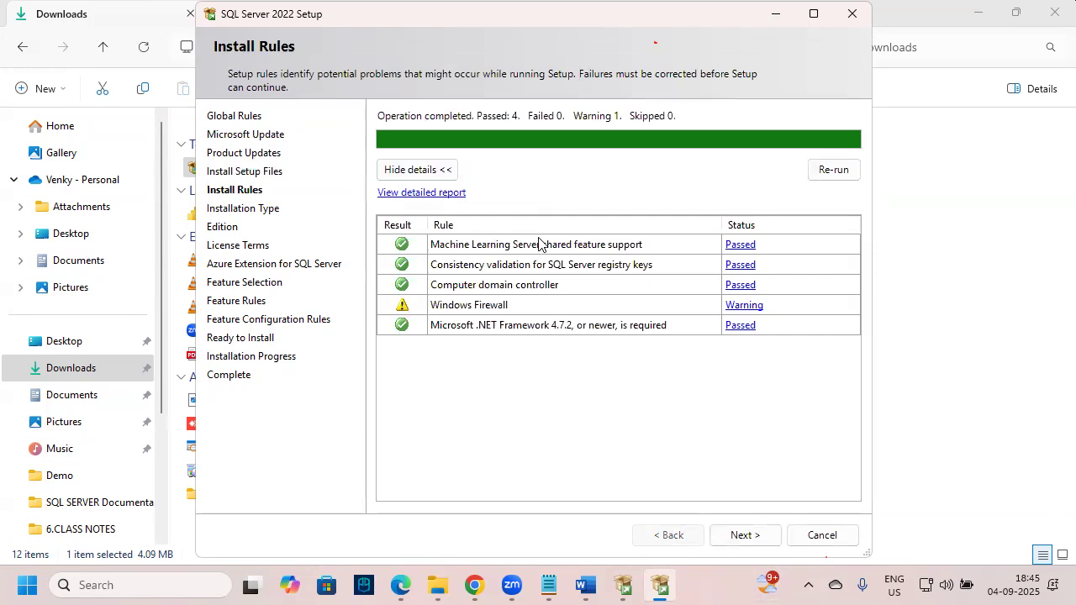
Mark the passed install rules and the Windows Firewall warning, clear the marks, and continue to Installation Type
{"action": "key", "text": "ctrl+2"}
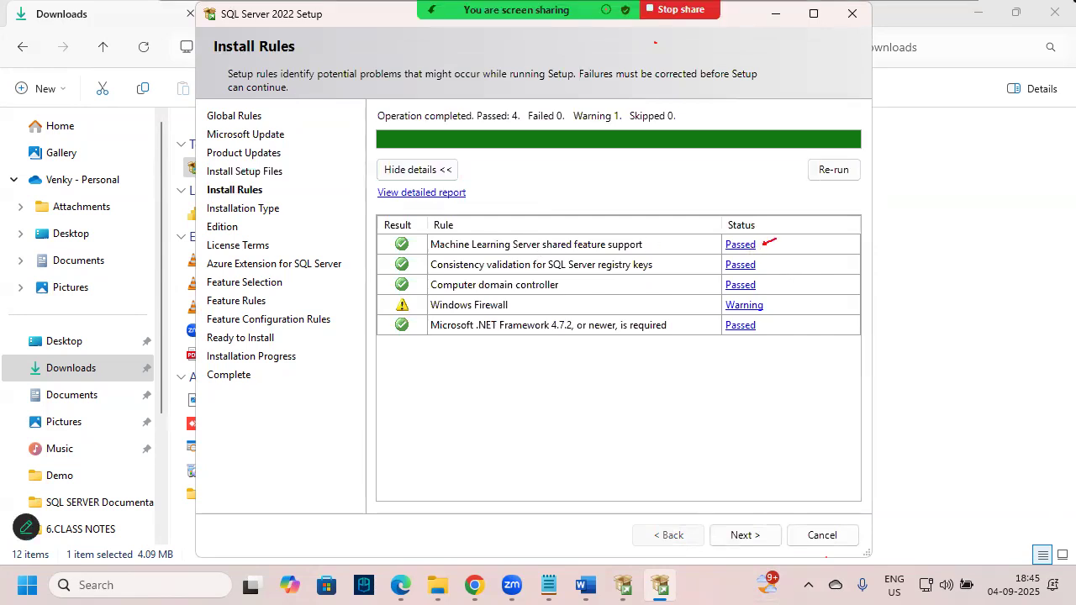
{"action": "mouse_move", "coordinate": [765, 265]}
{"action": "left_mouse_down"}
{"action": "mouse_move", "coordinate": [789, 257]}
{"action": "mouse_move", "coordinate": [795, 271]}
{"action": "left_mouse_up"}
{"action": "left_click_drag", "start_coordinate": [767, 327], "coordinate": [780, 326]}
{"action": "left_click_drag", "start_coordinate": [717, 296], "coordinate": [767, 318]}
{"action": "mouse_move", "coordinate": [448, 314]}
{"action": "left_mouse_down"}
{"action": "mouse_move", "coordinate": [518, 293]}
{"action": "mouse_move", "coordinate": [509, 311]}
{"action": "left_mouse_up"}
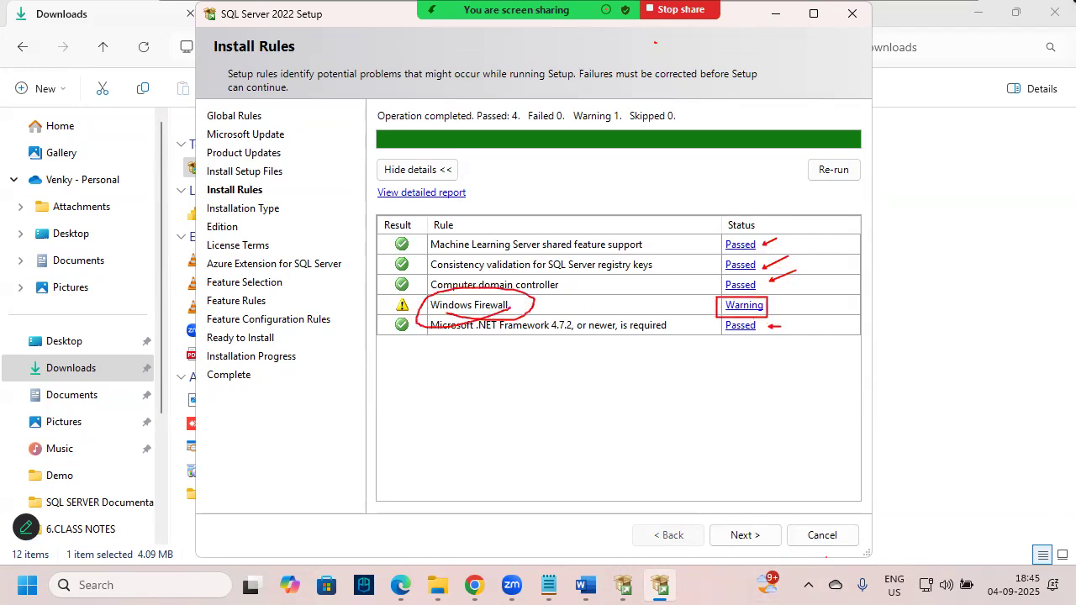
{"action": "key", "text": "Escape"}
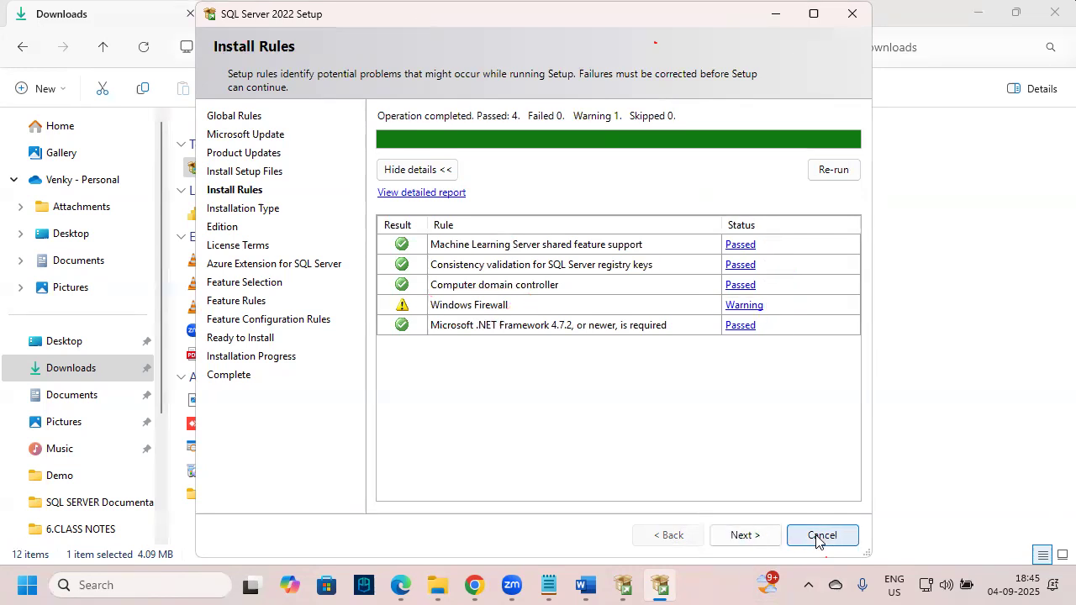
{"action": "left_click", "coordinate": [745, 535]}
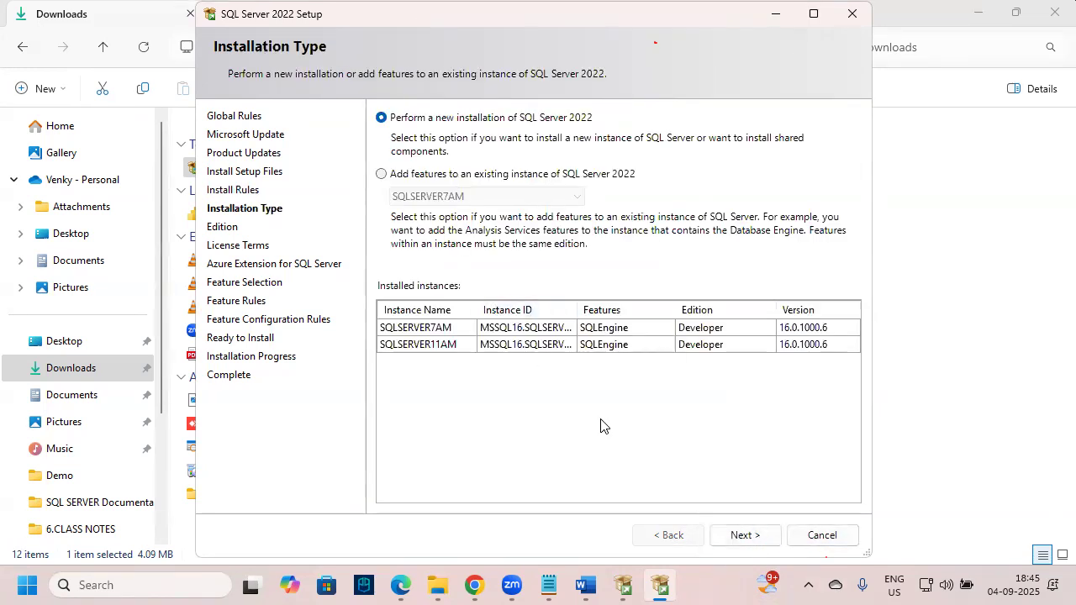
Widen the Instance ID column, switch to Edge to box an item in the Block Diagram PDF, and return to setup
{"action": "left_click_drag", "start_coordinate": [578, 310], "coordinate": [628, 310]}
{"action": "left_click", "coordinate": [401, 585]}
{"action": "key", "text": "ctrl+2"}
{"action": "left_click_drag", "start_coordinate": [286, 397], "coordinate": [352, 437]}
{"action": "key", "text": "alt+Tab"}
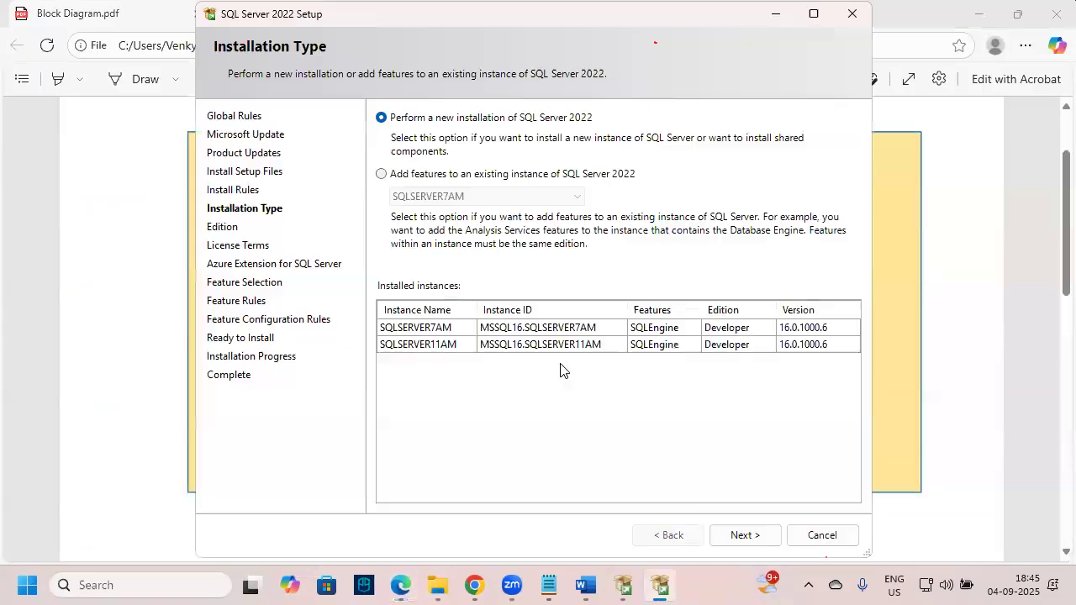
Underline 7AM and 11AM in the instance IDs, mark the new installation option, clear the marks, and continue with it
{"action": "mouse_move", "coordinate": [572, 338]}
{"action": "left_mouse_down"}
{"action": "mouse_move", "coordinate": [605, 335]}
{"action": "mouse_move", "coordinate": [612, 353]}
{"action": "left_mouse_up"}
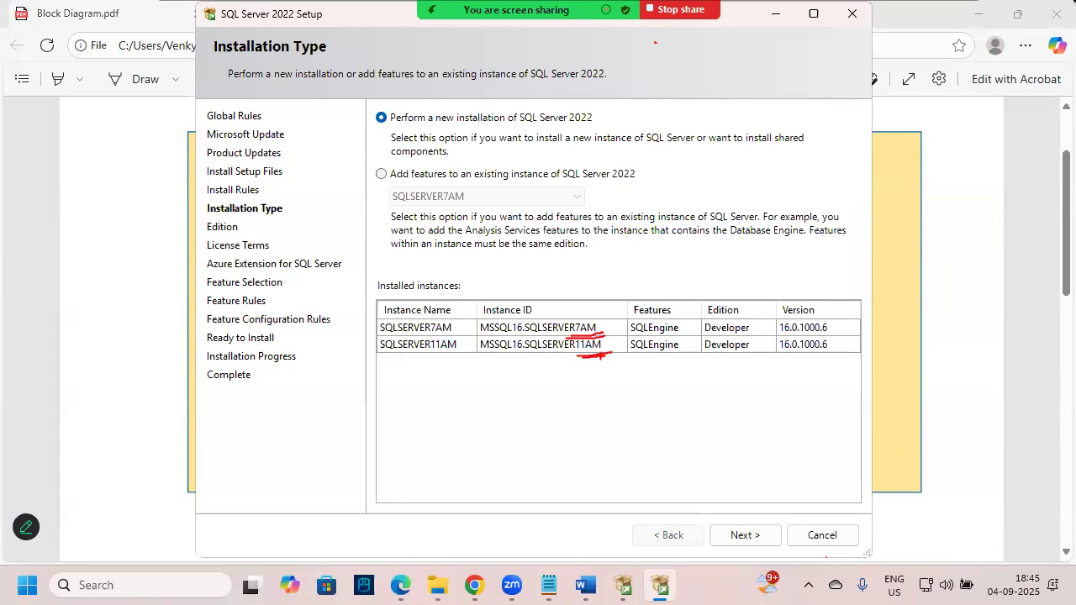
{"action": "mouse_move", "coordinate": [376, 126]}
{"action": "left_mouse_down"}
{"action": "mouse_move", "coordinate": [404, 101]}
{"action": "mouse_move", "coordinate": [380, 129]}
{"action": "left_mouse_up"}
{"action": "left_click_drag", "start_coordinate": [461, 130], "coordinate": [547, 124]}
{"action": "key", "text": "Escape"}
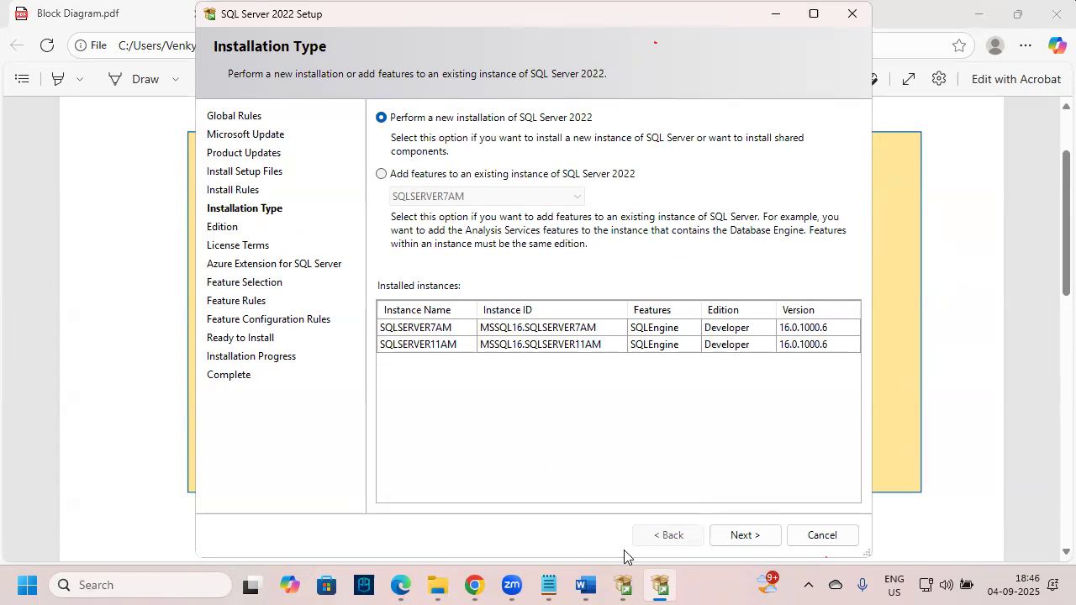
{"action": "left_click", "coordinate": [760, 537]}
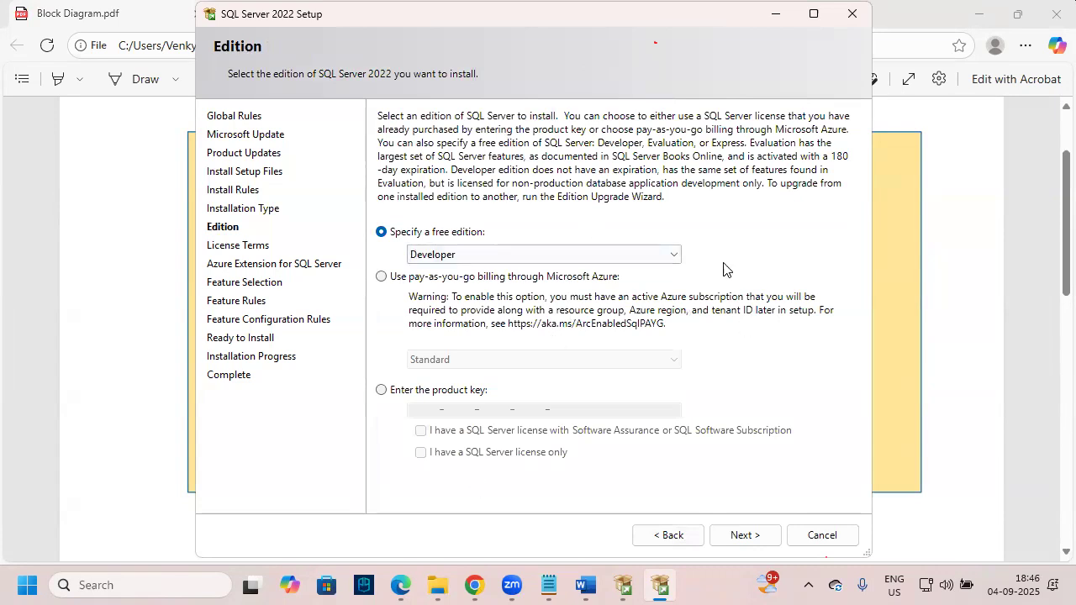
Box and tick the Next option on the Edition page, clear the marks, and continue with the free Developer edition
{"action": "key", "text": "ctrl+2"}
{"action": "left_click_drag", "start_coordinate": [692, 518], "coordinate": [799, 556]}
{"action": "left_click_drag", "start_coordinate": [721, 544], "coordinate": [782, 508]}
{"action": "key", "text": "Escape"}
{"action": "left_click", "coordinate": [770, 540]}
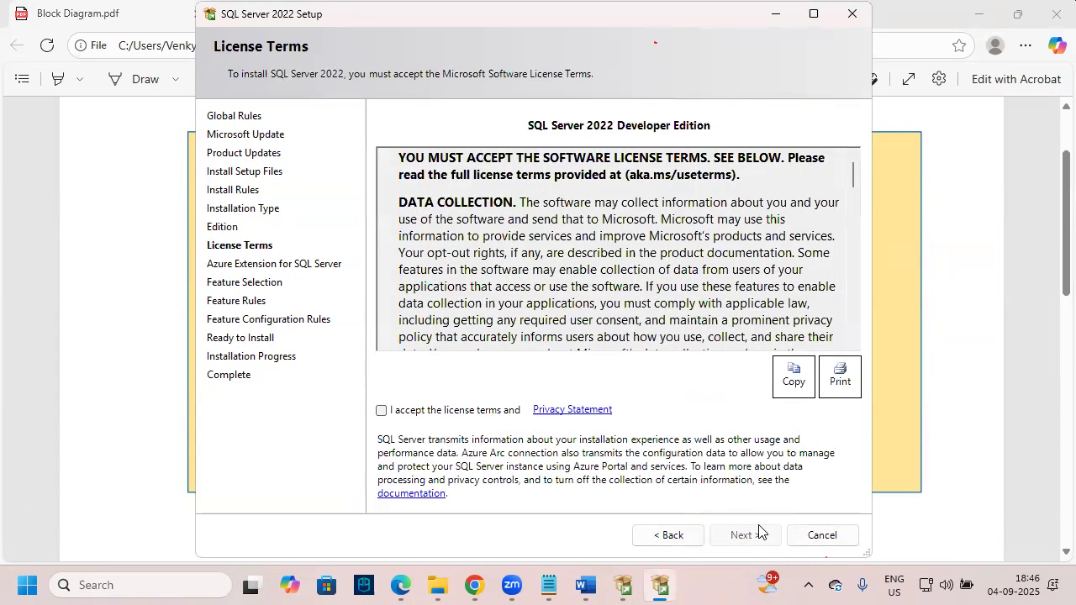
Tick the license acceptance box with the pen, clear the mark, accept the license terms, and continue
{"action": "key", "text": "ctrl+2"}
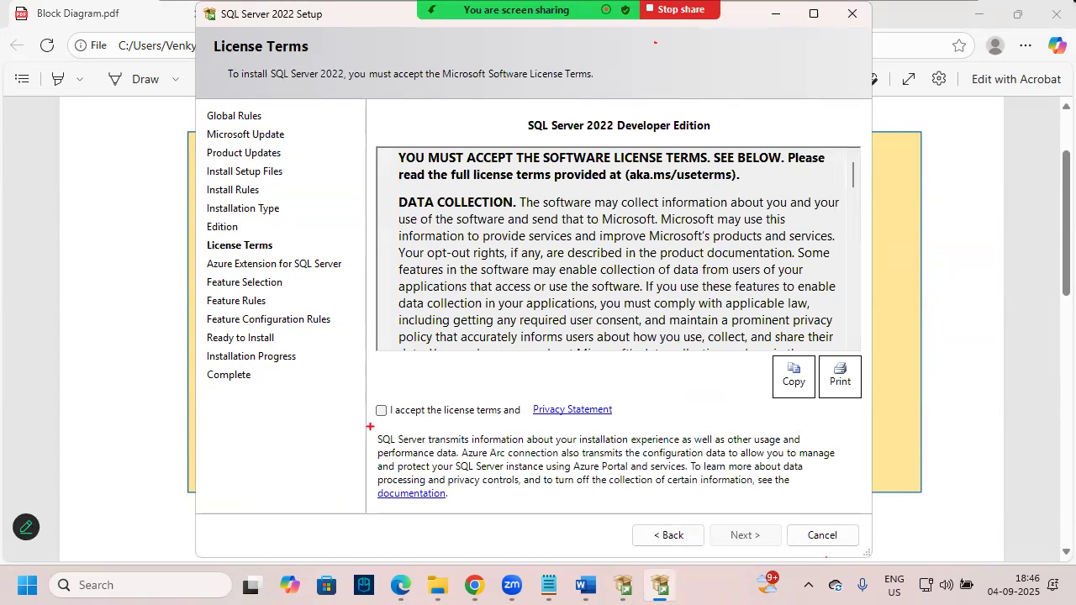
{"action": "left_click_drag", "start_coordinate": [362, 418], "coordinate": [429, 375]}
{"action": "key", "text": "Escape"}
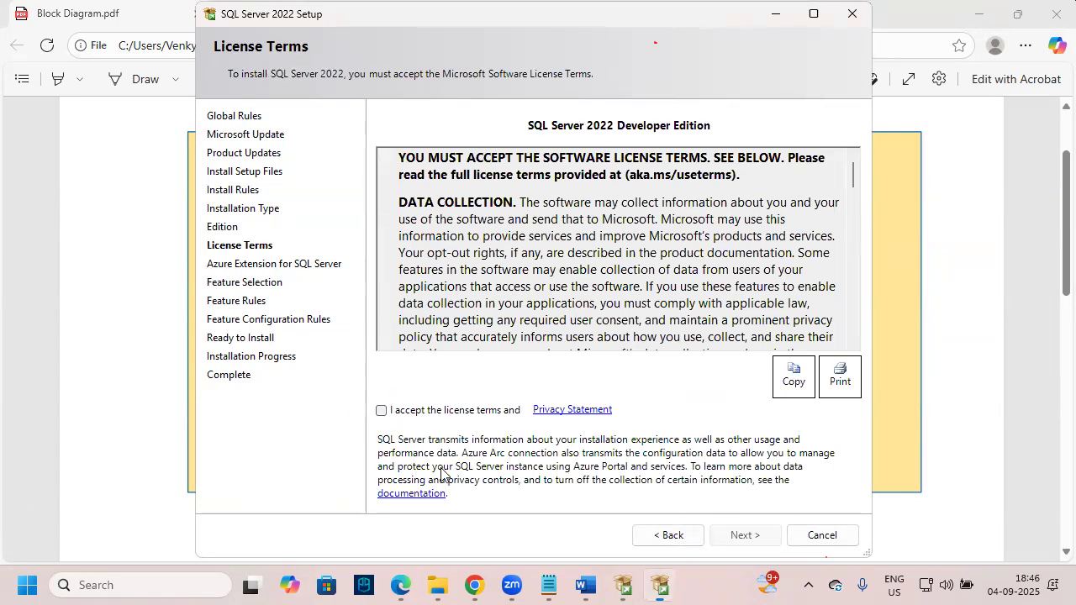
{"action": "left_click", "coordinate": [381, 410]}
{"action": "left_click", "coordinate": [763, 540]}
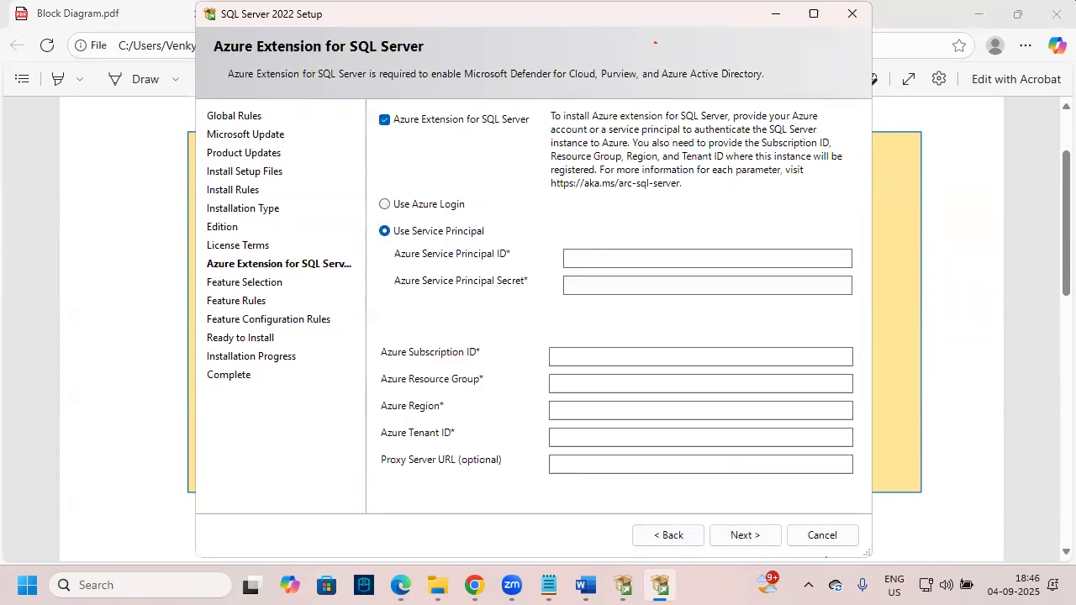
Cross out the Azure Extension for SQL Server option with the pen, deselect it, mark Next, clear the marks, and continue
{"action": "left_click_drag", "start_coordinate": [375, 113], "coordinate": [408, 136]}
{"action": "left_click_drag", "start_coordinate": [401, 99], "coordinate": [353, 178]}
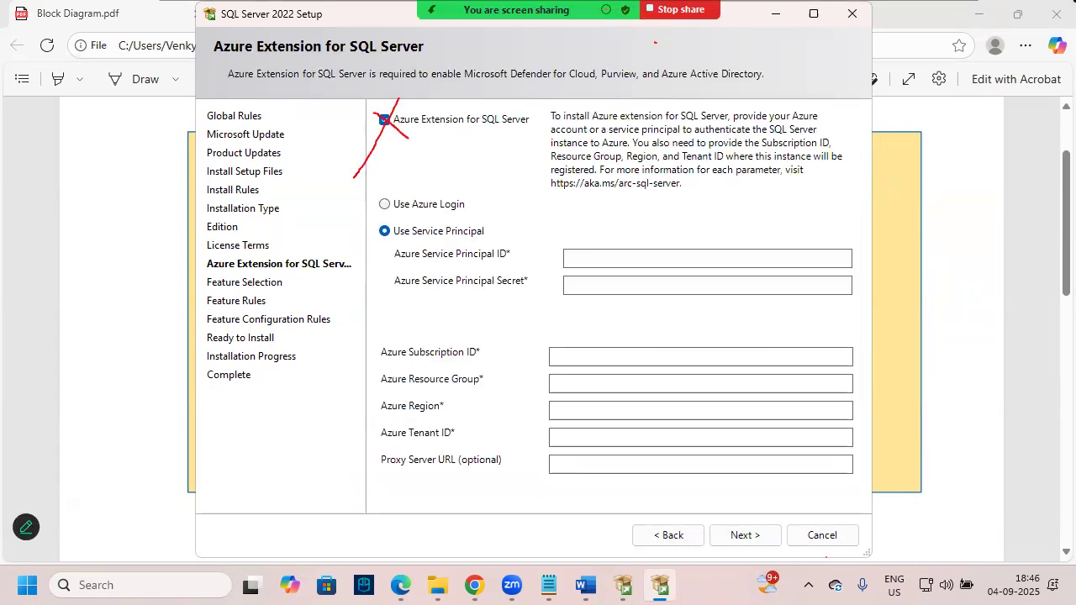
{"action": "left_click", "coordinate": [418, 122]}
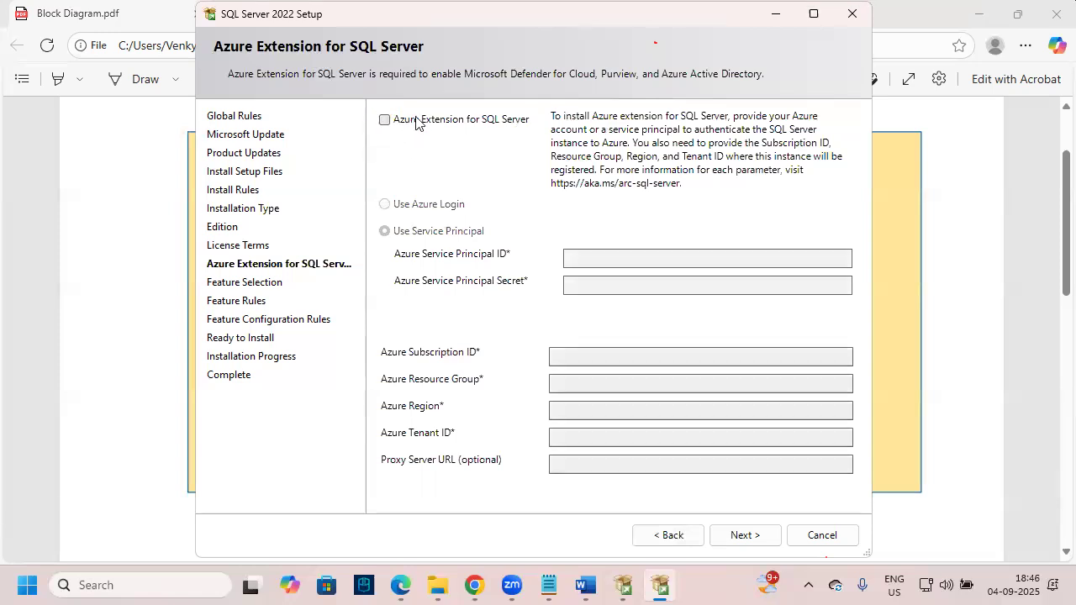
{"action": "key", "text": "ctrl+2"}
{"action": "left_click_drag", "start_coordinate": [703, 517], "coordinate": [797, 562]}
{"action": "left_click_drag", "start_coordinate": [732, 545], "coordinate": [790, 511]}
{"action": "key", "text": "Escape"}
{"action": "left_click", "coordinate": [762, 543]}
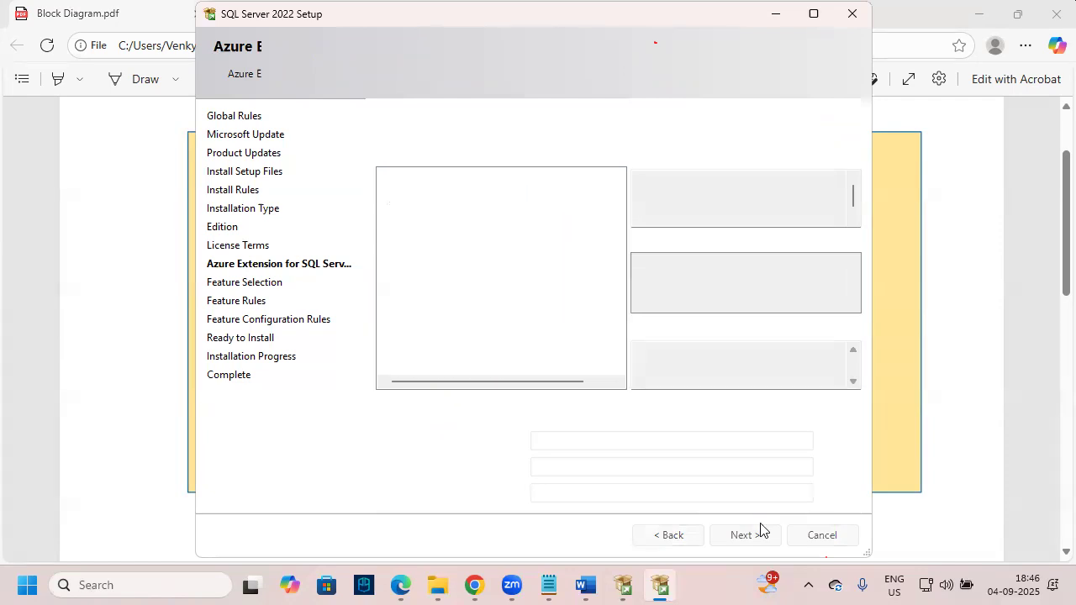
Tick Database Engine Services with the pen, clear the mark, select that feature for installation, and continue
{"action": "key", "text": "ctrl+2"}
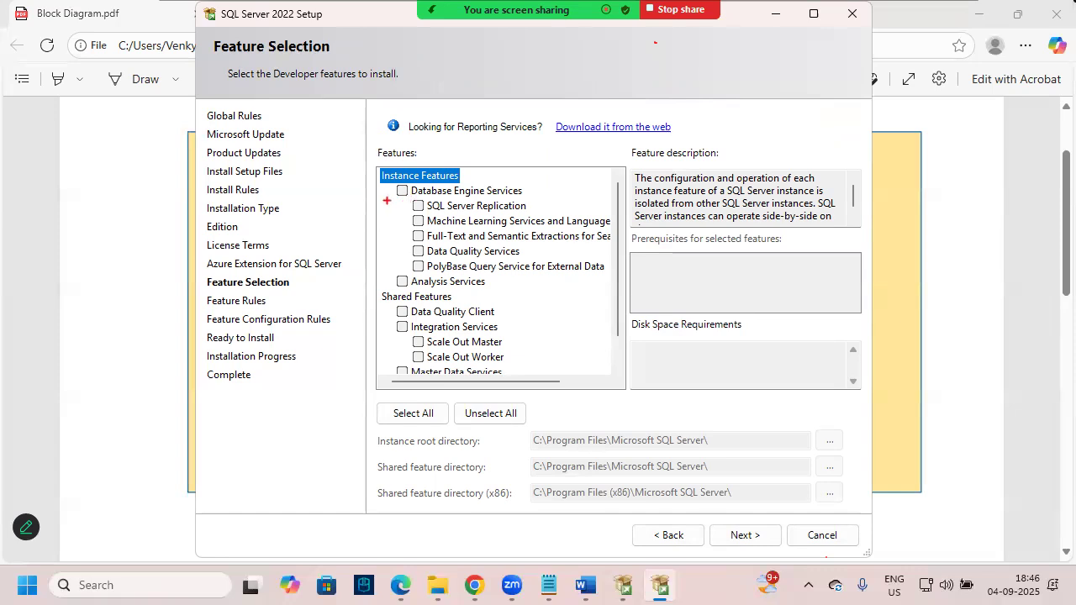
{"action": "left_click_drag", "start_coordinate": [387, 194], "coordinate": [442, 169]}
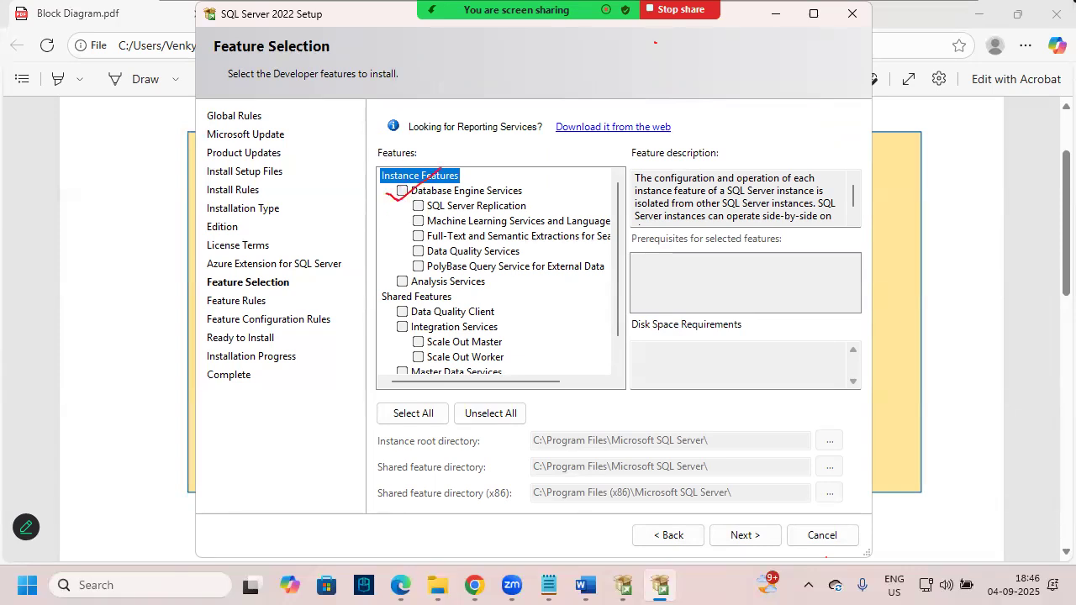
{"action": "left_click", "coordinate": [404, 192]}
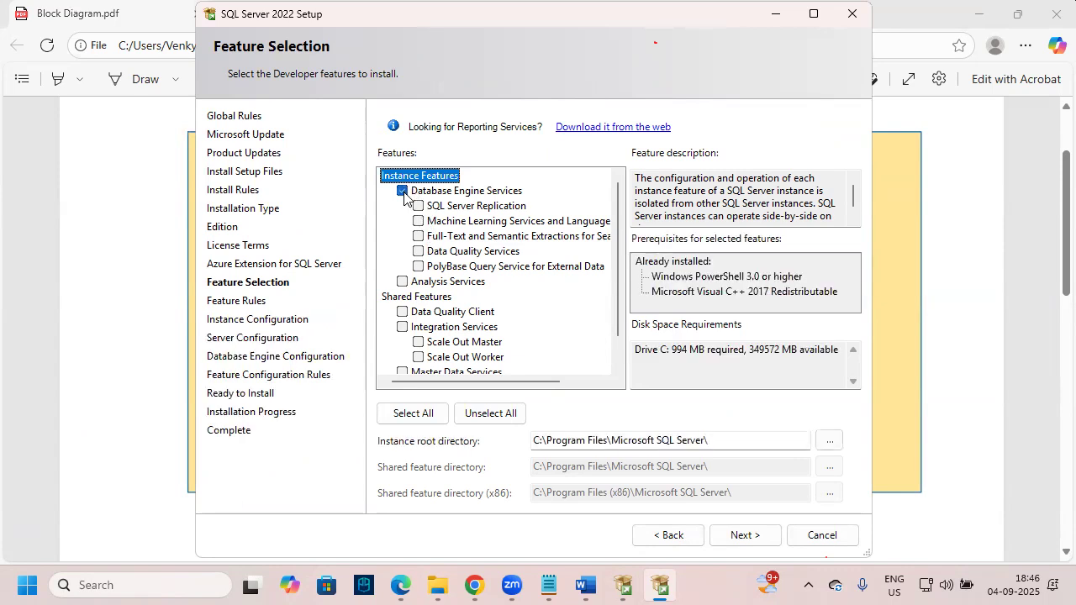
{"action": "left_click", "coordinate": [767, 537]}
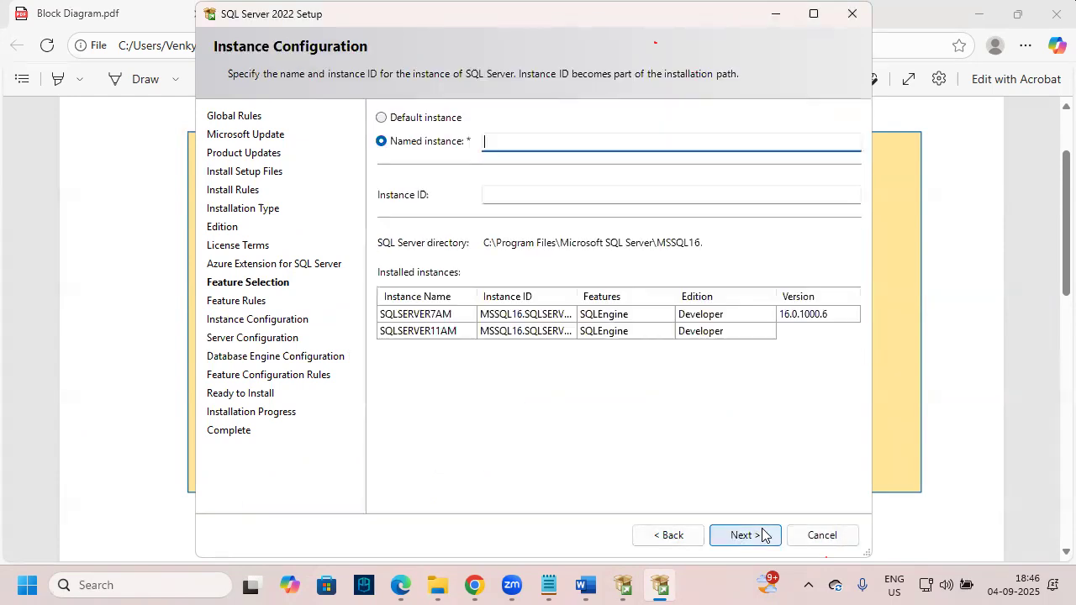
Choose Default instance, underline the Instance Configuration heading with the pen, and clear the mark
{"action": "left_click", "coordinate": [381, 119]}
{"action": "left_click_drag", "start_coordinate": [334, 61], "coordinate": [272, 58]}
{"action": "key", "text": "Escape"}
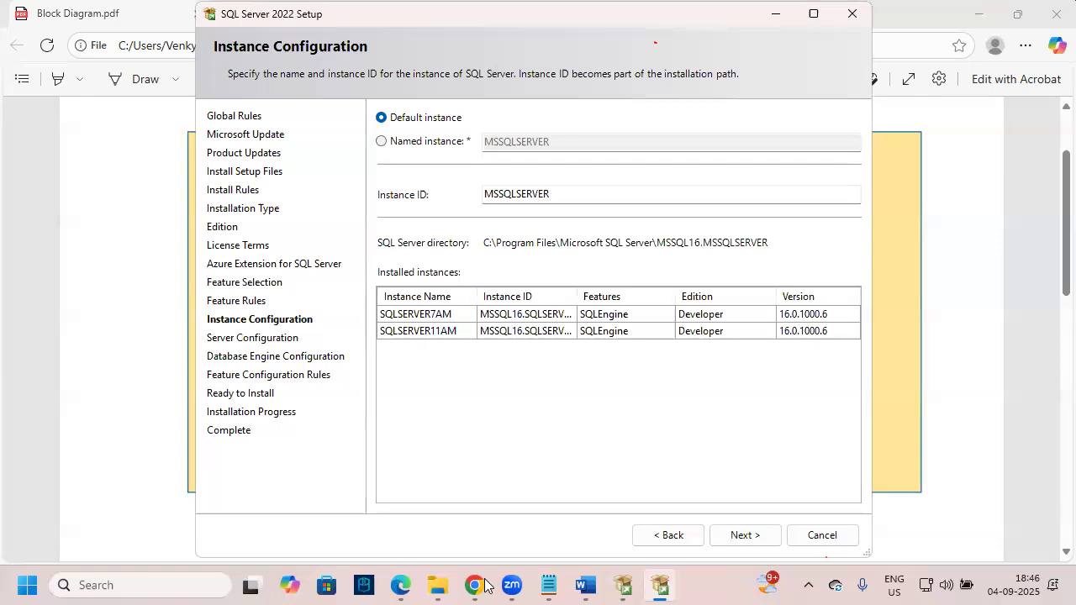
Switch to the Block Diagram PDF in Edge to box Instance and circle Server Name, and mark the Instance Configuration heading in setup
{"action": "left_click", "coordinate": [400, 585]}
{"action": "left_click_drag", "start_coordinate": [248, 313], "coordinate": [375, 346]}
{"action": "mouse_move", "coordinate": [262, 225]}
{"action": "left_mouse_down"}
{"action": "mouse_move", "coordinate": [305, 251]}
{"action": "mouse_move", "coordinate": [257, 203]}
{"action": "left_mouse_up"}
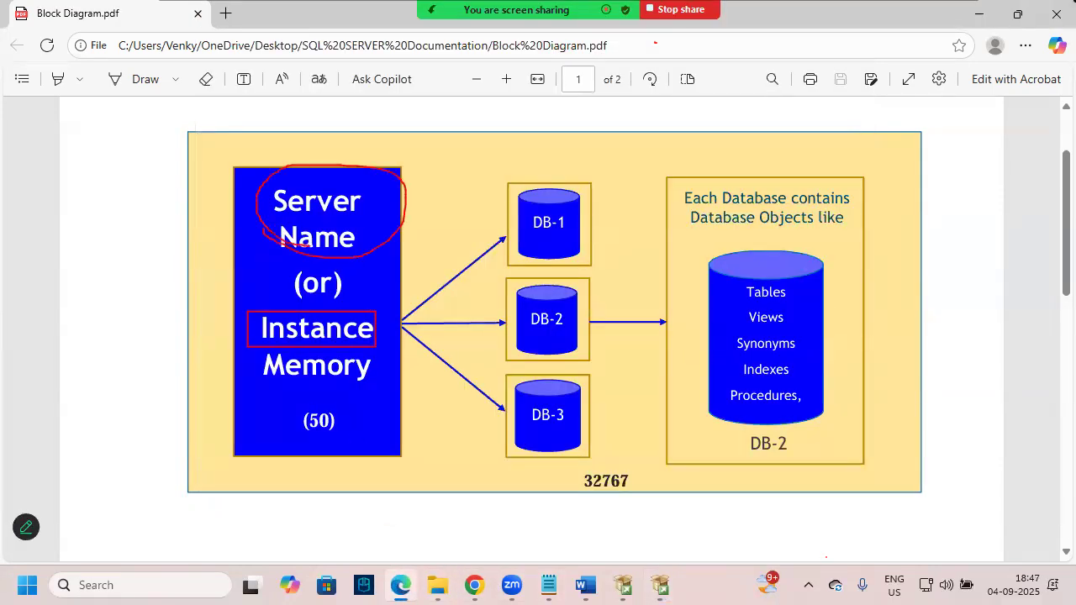
{"action": "mouse_move", "coordinate": [330, 130]}
{"action": "left_mouse_down"}
{"action": "mouse_move", "coordinate": [336, 178]}
{"action": "mouse_move", "coordinate": [352, 156]}
{"action": "left_mouse_up"}
{"action": "left_click", "coordinate": [976, 15]}
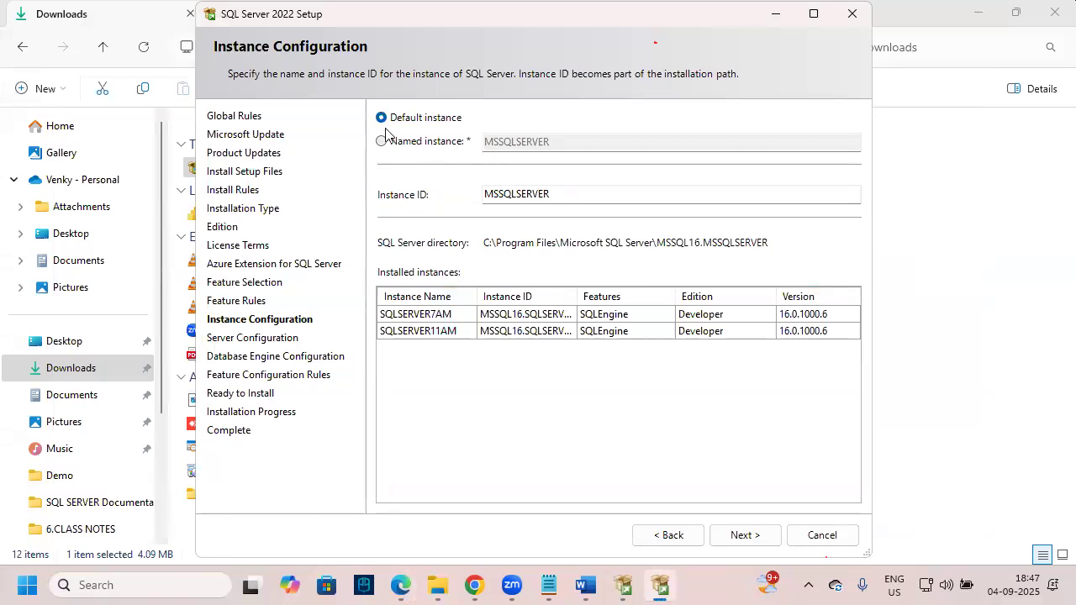
{"action": "mouse_move", "coordinate": [209, 35]}
{"action": "left_mouse_down"}
{"action": "mouse_move", "coordinate": [300, 60]}
{"action": "mouse_move", "coordinate": [378, 60]}
{"action": "left_mouse_up"}
{"action": "left_click_drag", "start_coordinate": [262, 81], "coordinate": [352, 14]}
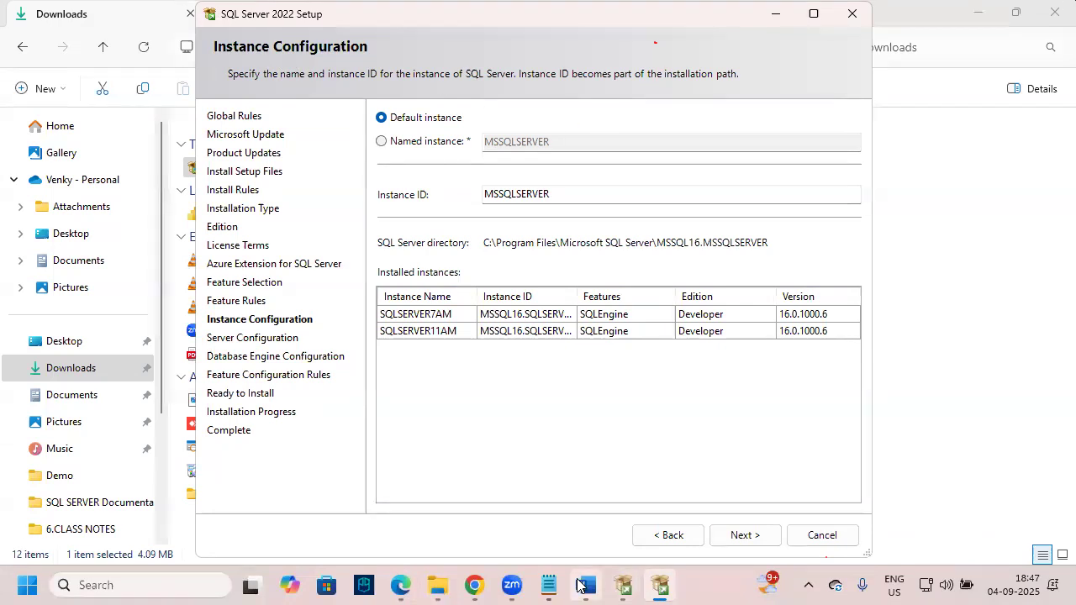
Switch to the Introduction.txt notes, tick Default Instance and Named Instance with the pen, clear the ticks, and return to setup
{"action": "left_click", "coordinate": [548, 586]}
{"action": "scroll", "coordinate": [93, 330], "scroll_direction": "down", "scroll_amount": 3}
{"action": "scroll", "coordinate": [93, 330], "scroll_direction": "down", "scroll_amount": 5}
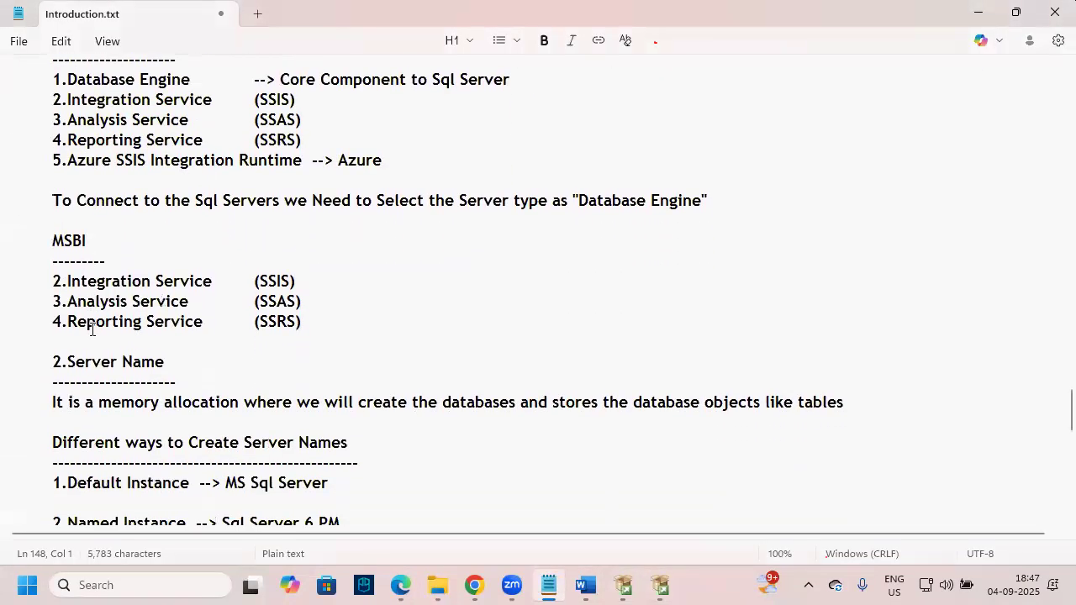
{"action": "mouse_move", "coordinate": [14, 287]}
{"action": "left_mouse_down"}
{"action": "mouse_move", "coordinate": [12, 221]}
{"action": "mouse_move", "coordinate": [109, 192]}
{"action": "left_mouse_up"}
{"action": "left_click_drag", "start_coordinate": [32, 276], "coordinate": [131, 217]}
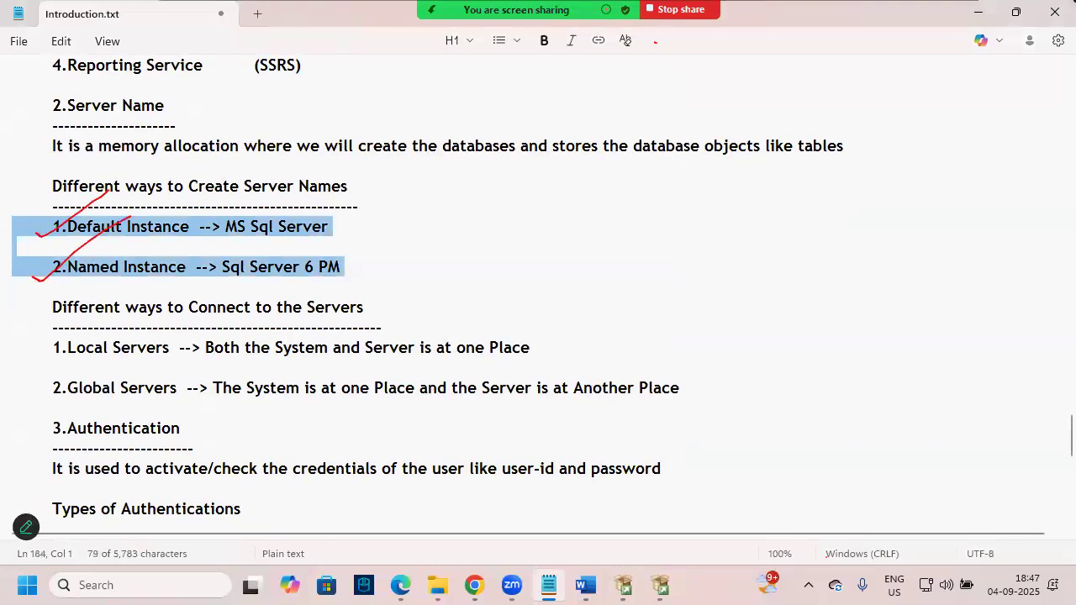
{"action": "key", "text": "Escape"}
{"action": "left_click", "coordinate": [439, 275]}
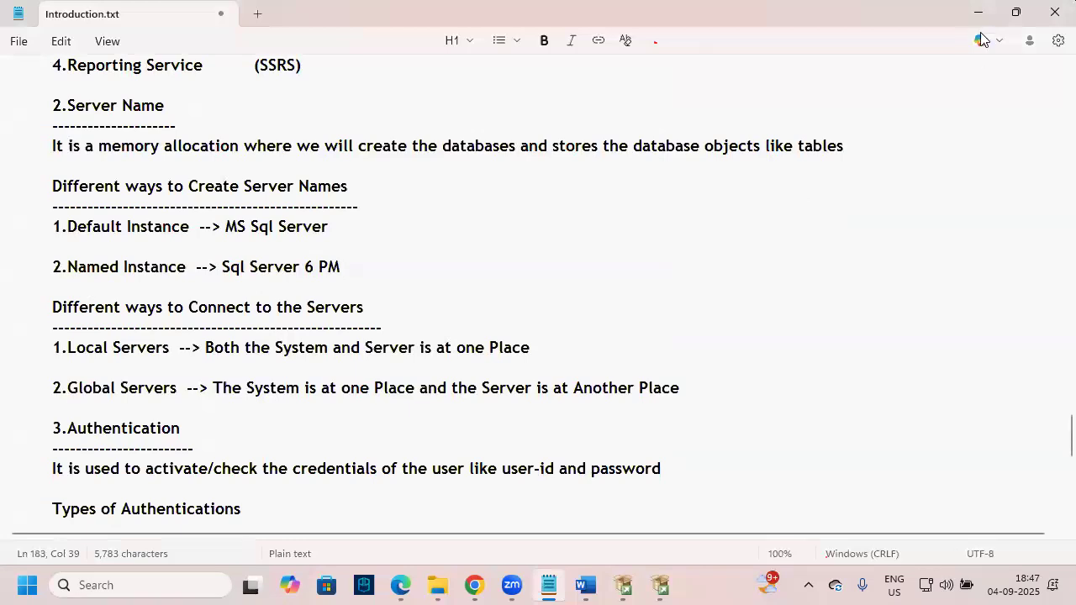
{"action": "left_click", "coordinate": [979, 13]}
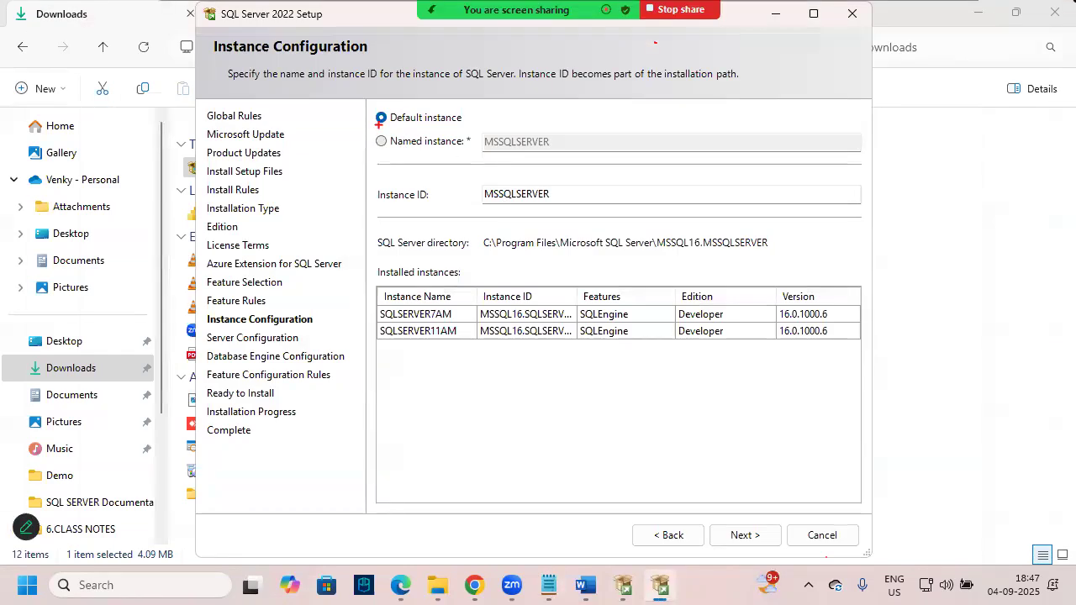
Circle the Default instance option and box the MSSQLSERVER name with the pen, and clear the marks
{"action": "mouse_move", "coordinate": [375, 126]}
{"action": "left_mouse_down"}
{"action": "mouse_move", "coordinate": [464, 130]}
{"action": "mouse_move", "coordinate": [392, 102]}
{"action": "mouse_move", "coordinate": [412, 129]}
{"action": "left_mouse_up"}
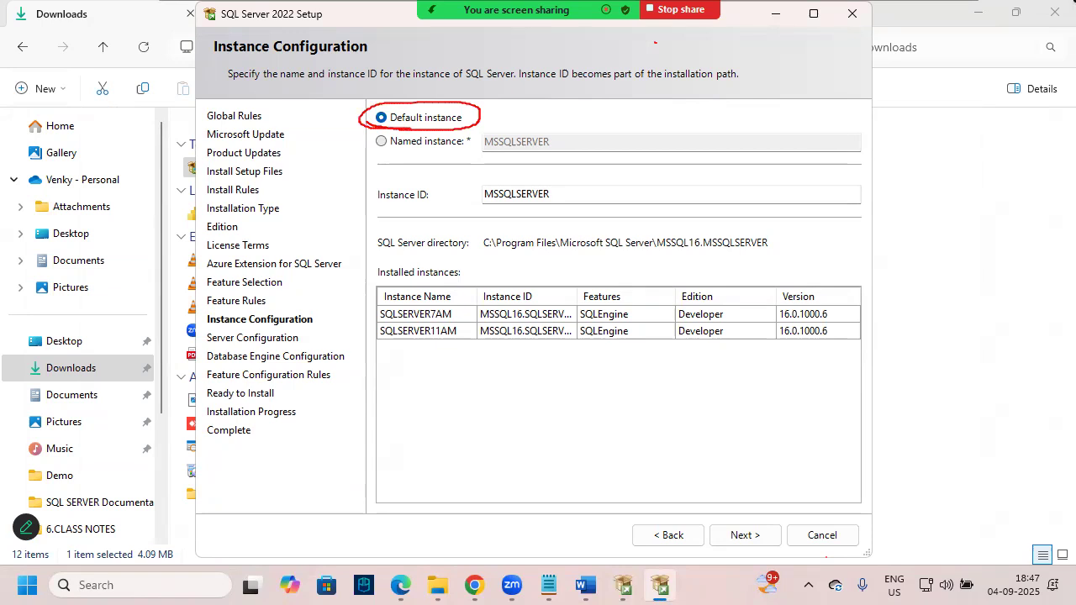
{"action": "mouse_move", "coordinate": [481, 131]}
{"action": "left_mouse_down"}
{"action": "mouse_move", "coordinate": [548, 156]}
{"action": "mouse_move", "coordinate": [597, 154]}
{"action": "left_mouse_up"}
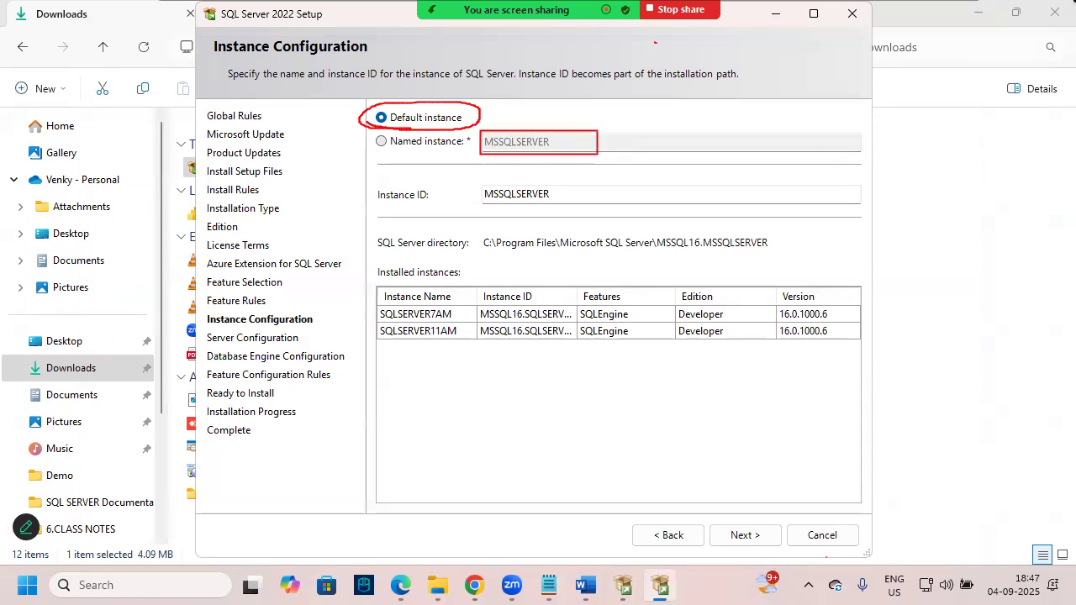
{"action": "key", "text": "Escape"}
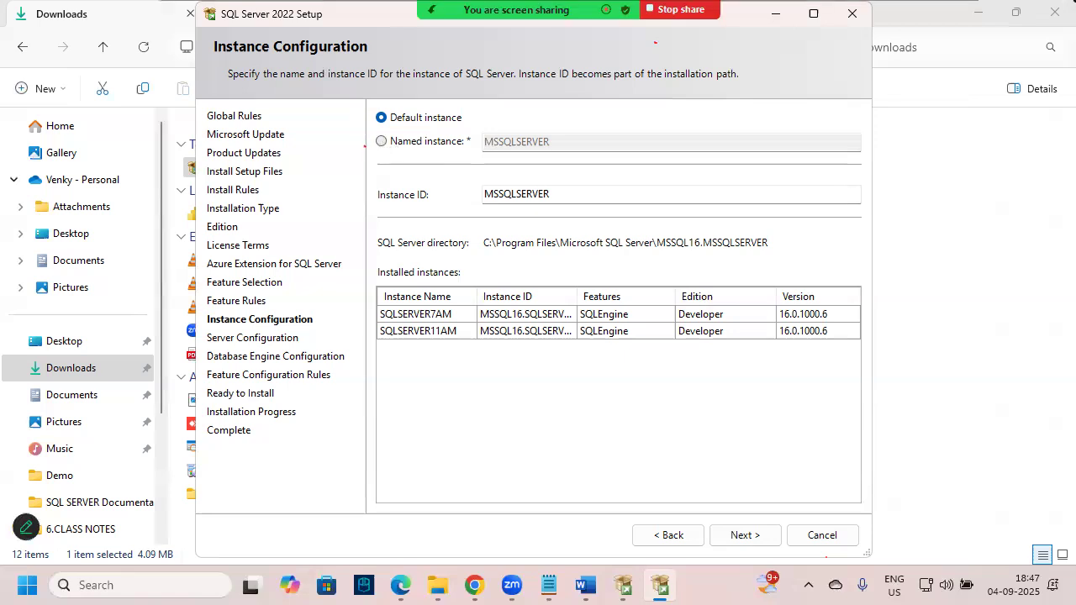
Choose Named instance and set its name to SQLSERVER6PM, with the same value as the instance ID
{"action": "left_click", "coordinate": [382, 141]}
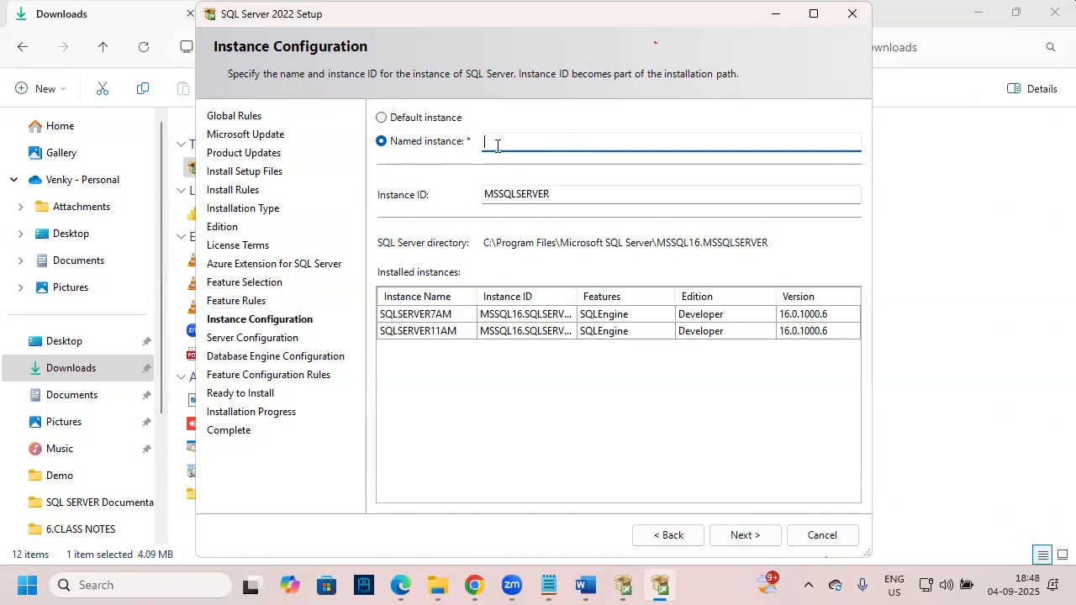
{"action": "key", "text": "Caps_Lock"}
{"action": "type", "text": "SQL SERVER6PM"}
{"action": "left_click", "coordinate": [570, 191]}
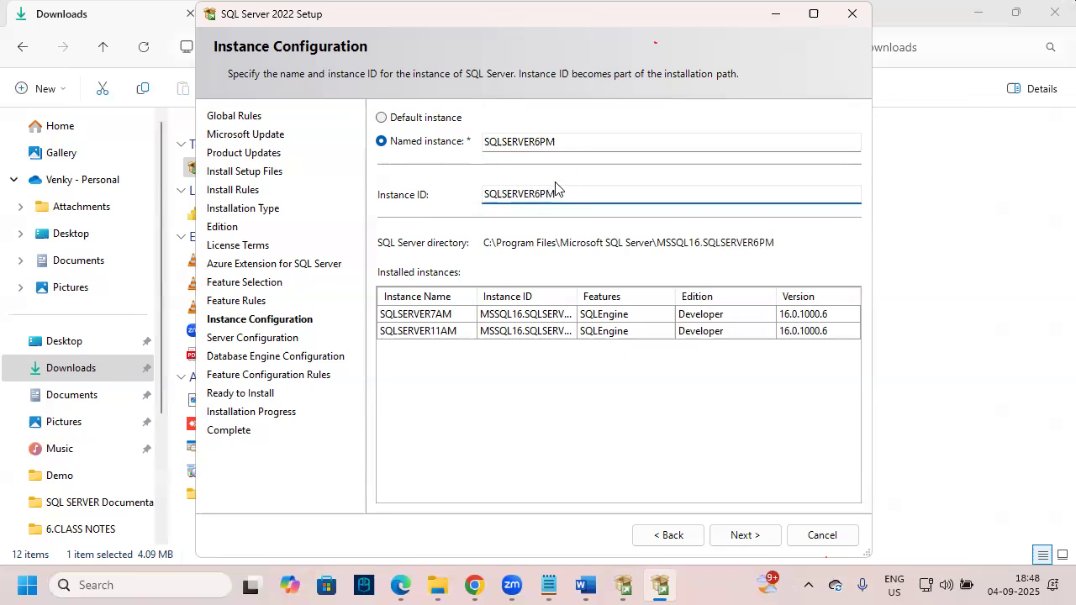
Mark the new instance name, instance ID and Next option with the pen, clear the marks, and continue
{"action": "left_click_drag", "start_coordinate": [480, 152], "coordinate": [518, 142]}
{"action": "left_click_drag", "start_coordinate": [488, 210], "coordinate": [530, 193]}
{"action": "key", "text": "Escape"}
{"action": "key", "text": "ctrl+2"}
{"action": "left_click_drag", "start_coordinate": [711, 551], "coordinate": [800, 493]}
{"action": "key", "text": "Escape"}
{"action": "left_click", "coordinate": [767, 538]}
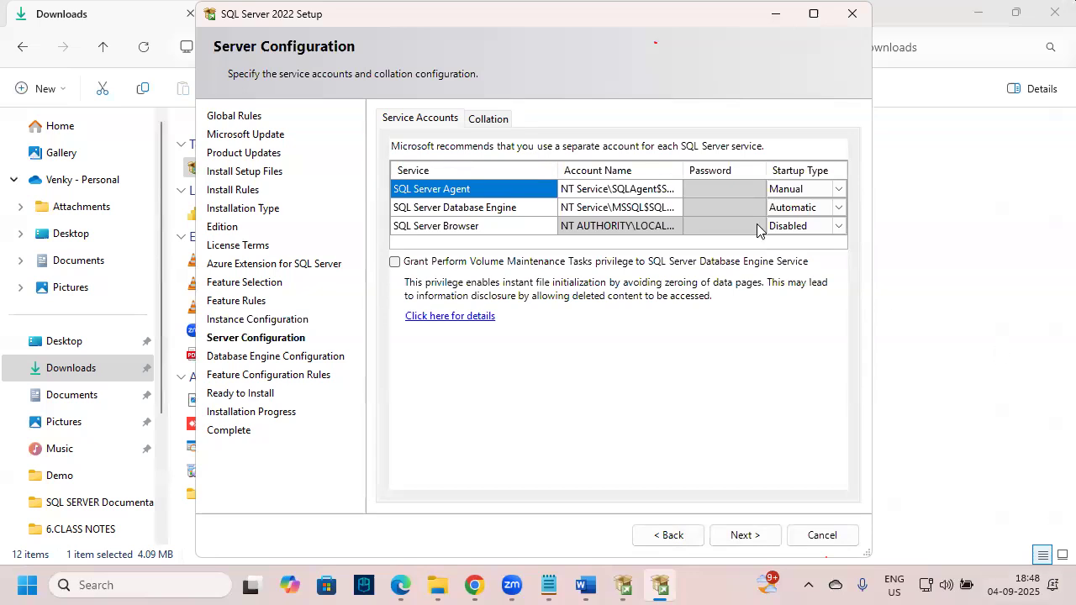
Keep the default service accounts and continue, and mark Database Engine and Authentication Mode on the Database Engine Configuration page
{"action": "left_click", "coordinate": [762, 539]}
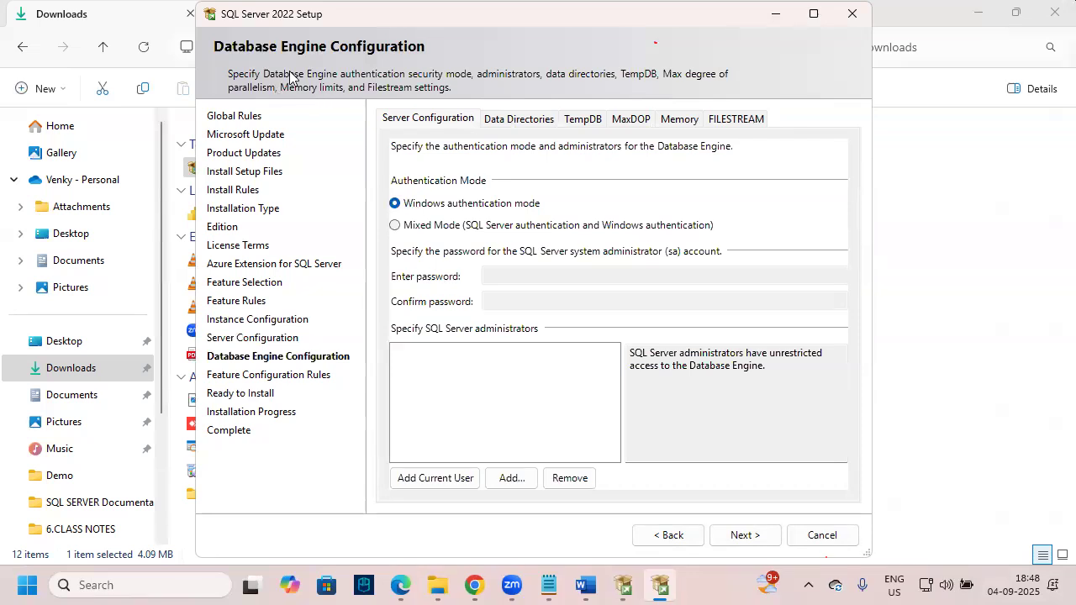
{"action": "left_click_drag", "start_coordinate": [226, 58], "coordinate": [339, 57]}
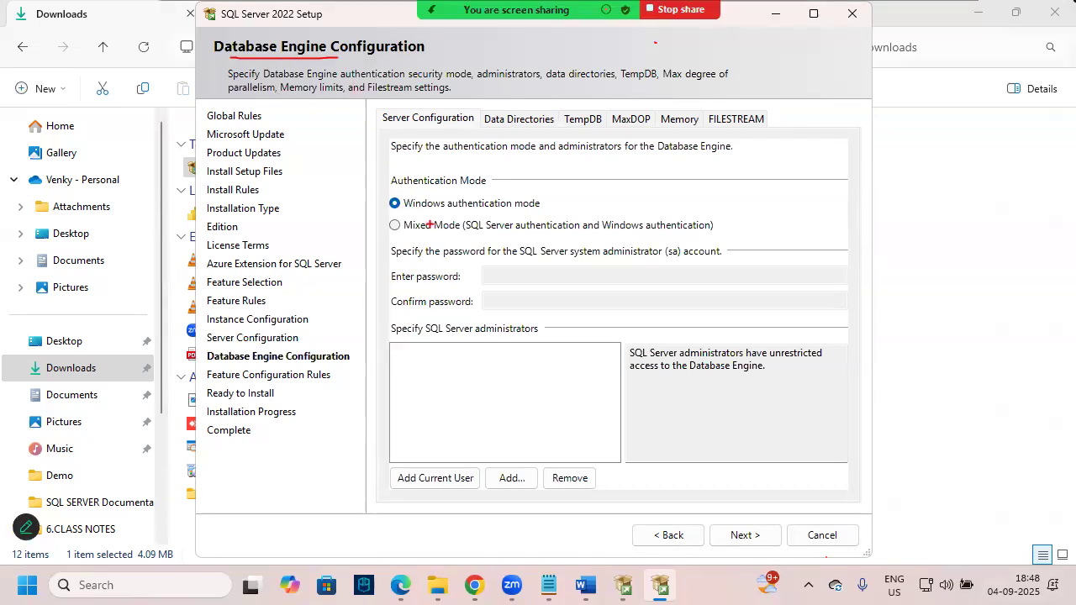
{"action": "left_click_drag", "start_coordinate": [227, 60], "coordinate": [347, 57]}
{"action": "left_click_drag", "start_coordinate": [395, 179], "coordinate": [489, 190]}
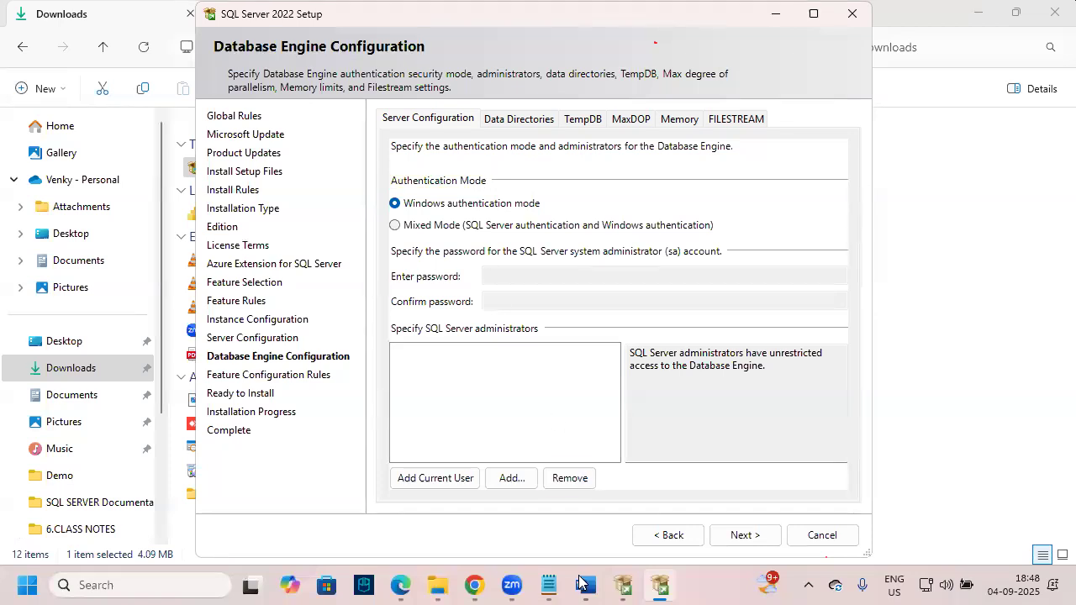
Switch to the Introduction.txt notes to highlight the Default and Windows Authentication line, and return to setup
{"action": "left_click", "coordinate": [548, 585]}
{"action": "scroll", "coordinate": [181, 354], "scroll_direction": "down", "scroll_amount": 3}
{"action": "left_click_drag", "start_coordinate": [93, 287], "coordinate": [413, 285]}
{"action": "left_click", "coordinate": [422, 332]}
{"action": "key", "text": "alt+Tab"}
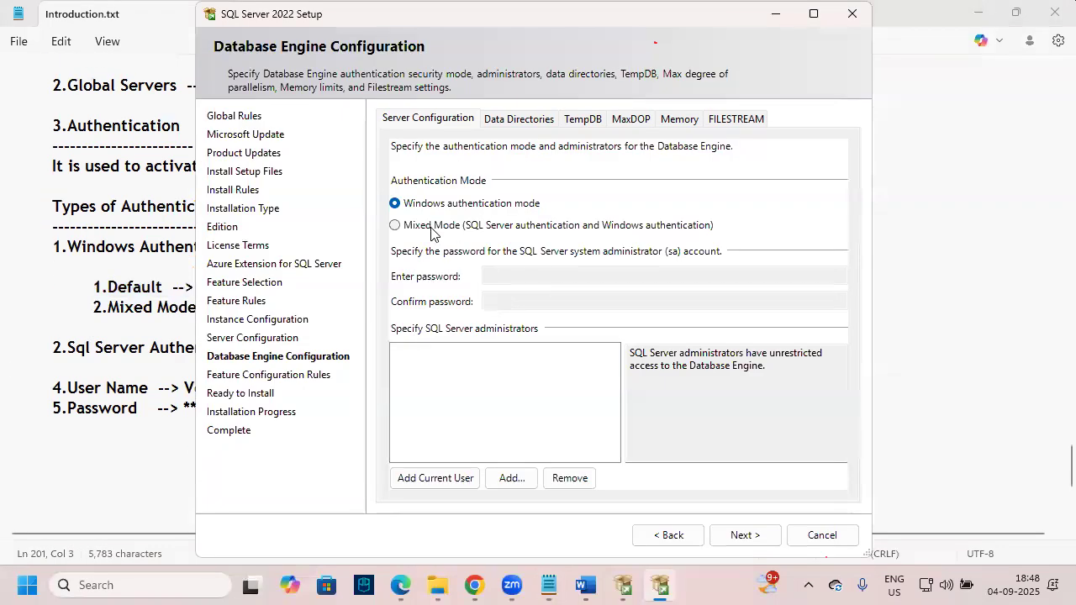
Circle the Windows authentication mode option and mark the area beside it with the pen, and clear the marks
{"action": "left_click_drag", "start_coordinate": [386, 209], "coordinate": [407, 192]}
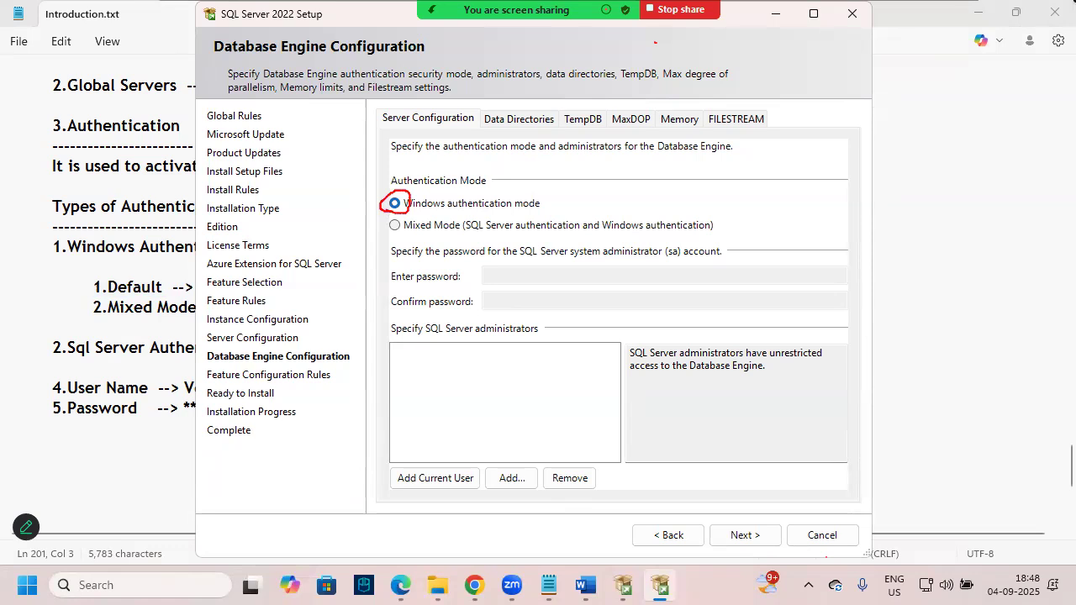
{"action": "key", "text": "Escape"}
{"action": "key", "text": "ctrl+2"}
{"action": "mouse_move", "coordinate": [635, 211]}
{"action": "left_mouse_down"}
{"action": "mouse_move", "coordinate": [666, 160]}
{"action": "mouse_move", "coordinate": [734, 154]}
{"action": "mouse_move", "coordinate": [746, 220]}
{"action": "mouse_move", "coordinate": [798, 219]}
{"action": "left_mouse_up"}
{"action": "key", "text": "Escape"}
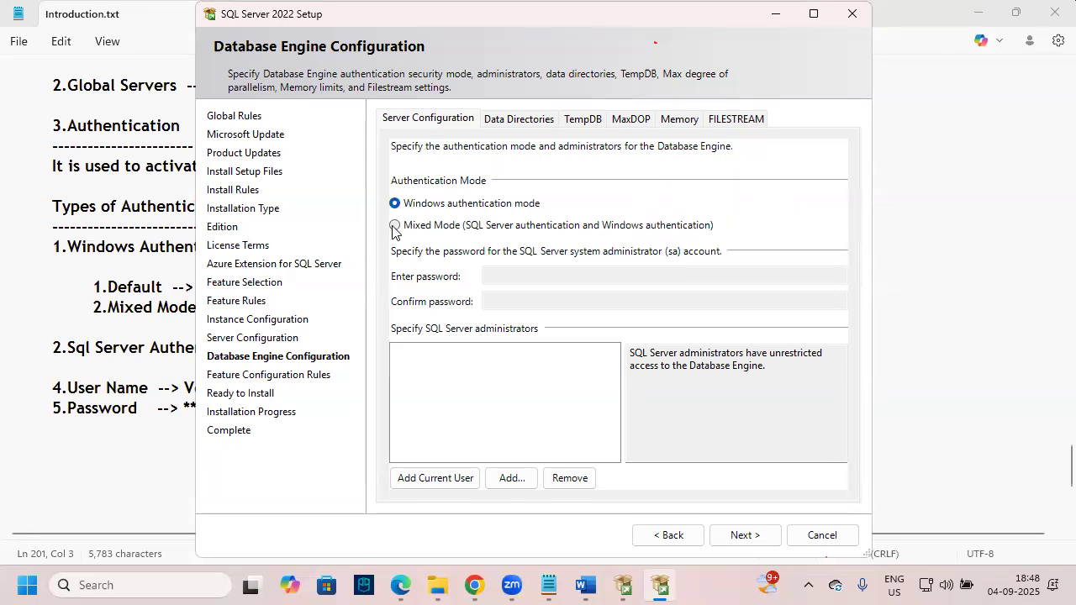
Choose Mixed Mode, mark its description with the pen, clear the marks, and switch back to Windows authentication mode
{"action": "left_click", "coordinate": [395, 226]}
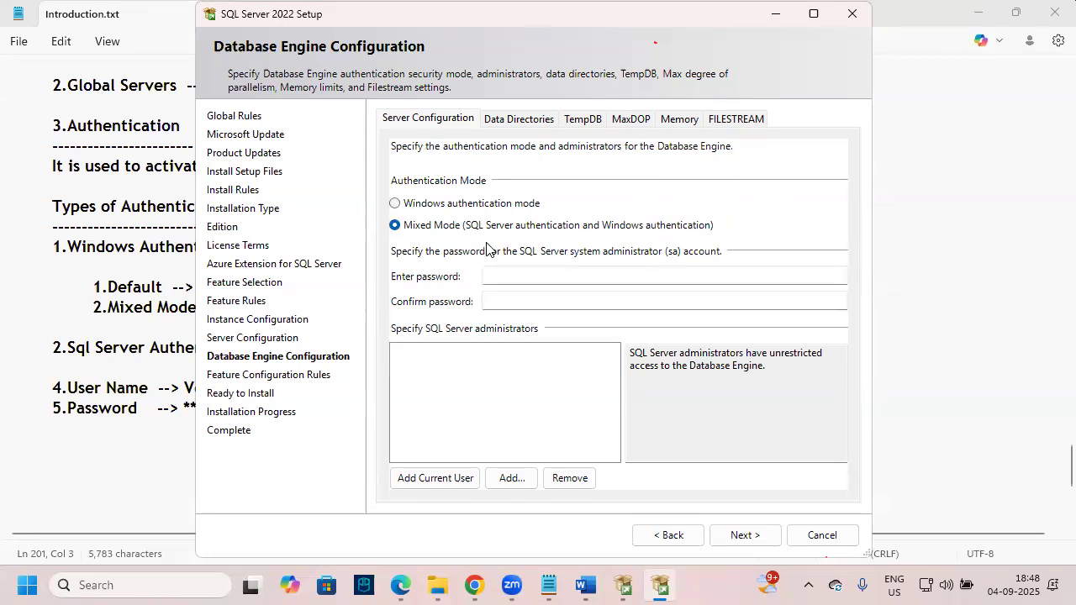
{"action": "key", "text": "ctrl+2"}
{"action": "mouse_move", "coordinate": [461, 216]}
{"action": "left_mouse_down"}
{"action": "mouse_move", "coordinate": [541, 237]}
{"action": "mouse_move", "coordinate": [736, 241]}
{"action": "left_mouse_up"}
{"action": "key", "text": "e"}
{"action": "left_click_drag", "start_coordinate": [382, 238], "coordinate": [441, 199]}
{"action": "left_click", "coordinate": [396, 204]}
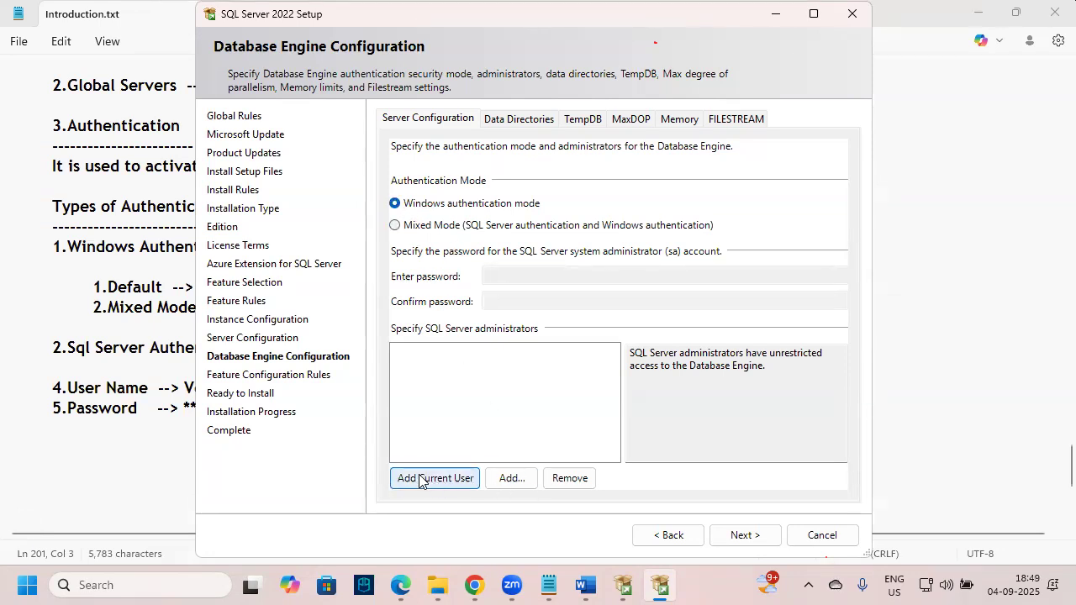
Box and tick the Add Current User option with the pen, and add the current user as a SQL Server administrator
{"action": "left_click_drag", "start_coordinate": [380, 462], "coordinate": [478, 495]}
{"action": "left_click_drag", "start_coordinate": [403, 502], "coordinate": [472, 461]}
{"action": "left_click", "coordinate": [471, 481]}
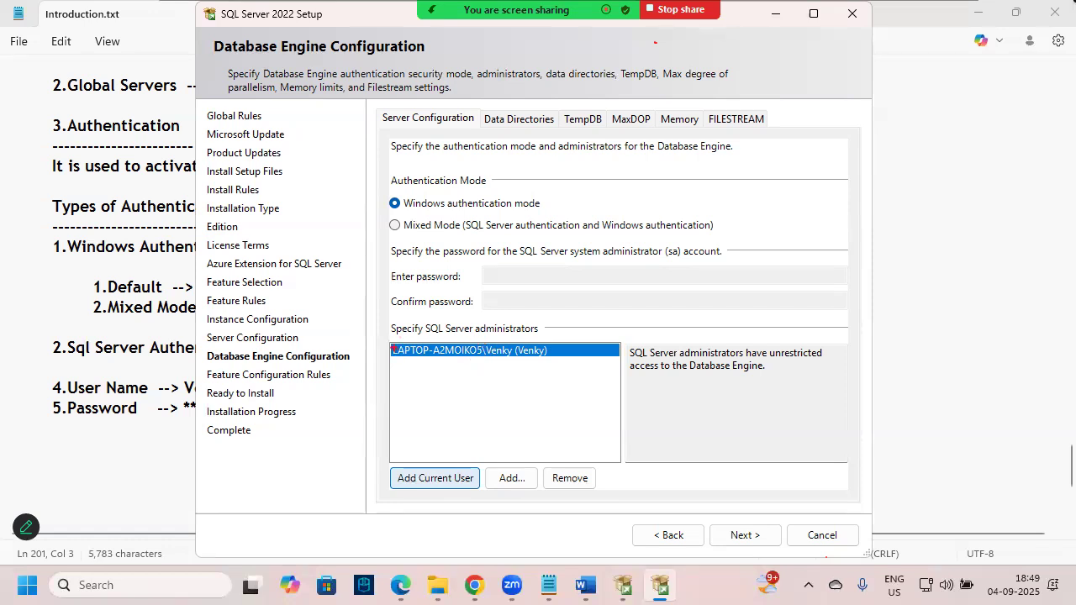
Box and point out the added administrator account with the pen, clear the marks, and continue to the Ready to Install page
{"action": "left_click_drag", "start_coordinate": [389, 341], "coordinate": [622, 364]}
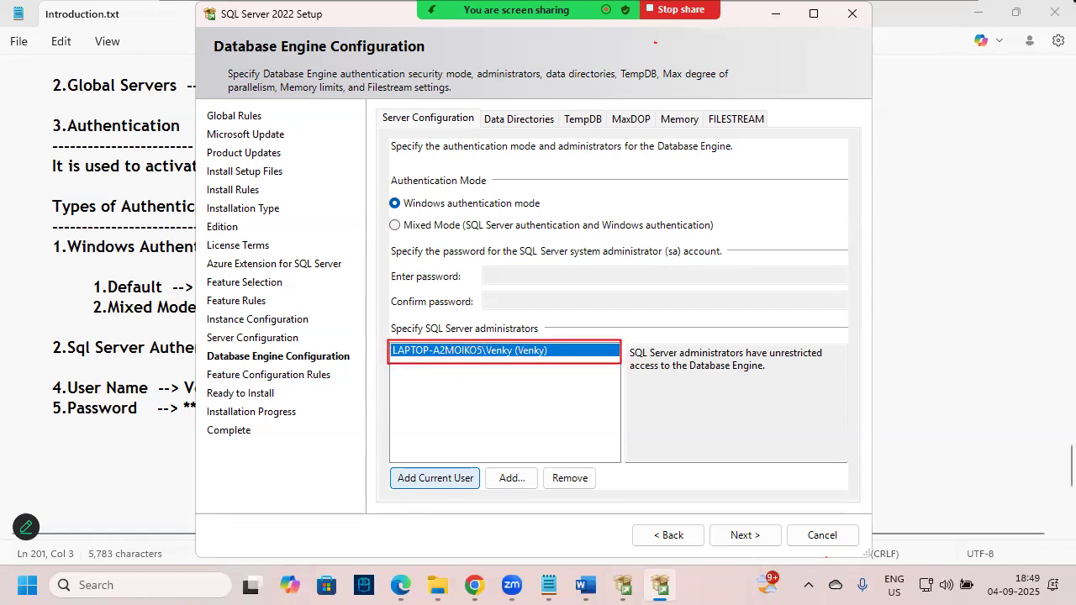
{"action": "left_click_drag", "start_coordinate": [539, 301], "coordinate": [546, 350]}
{"action": "mouse_move", "coordinate": [529, 338]}
{"action": "left_mouse_down"}
{"action": "mouse_move", "coordinate": [547, 351]}
{"action": "mouse_move", "coordinate": [535, 361]}
{"action": "left_mouse_up"}
{"action": "key", "text": "Escape"}
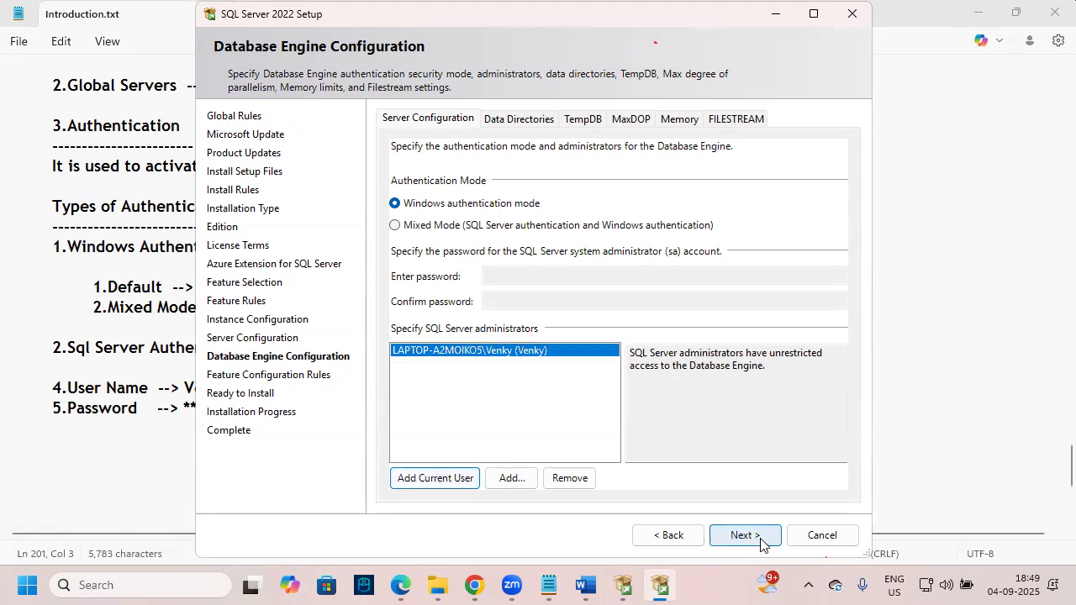
{"action": "left_click", "coordinate": [759, 542]}
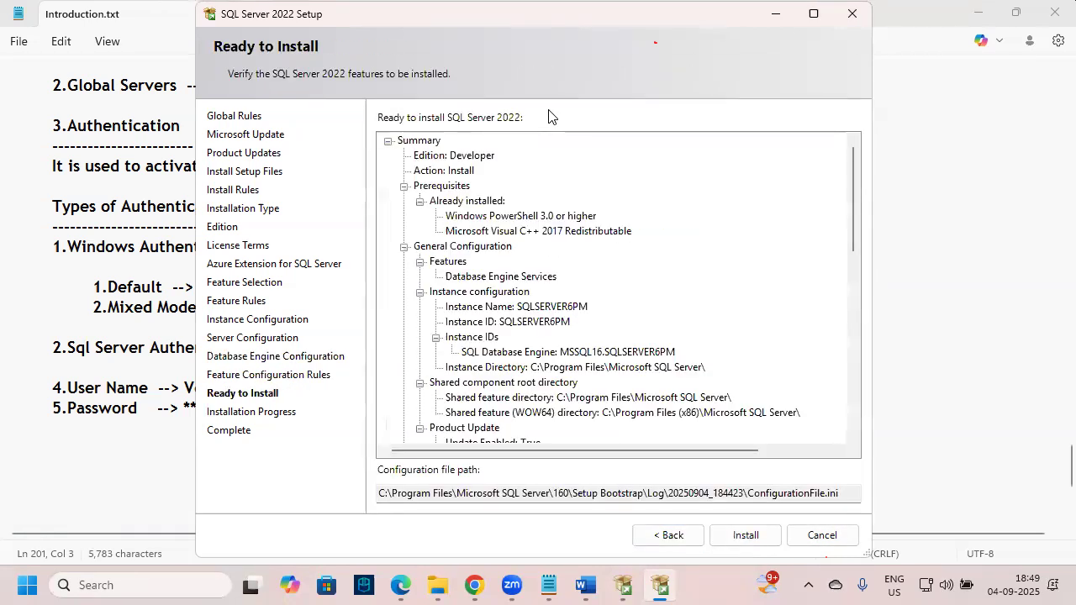
Review the Ready to Install summary and start installing SQL Server 2022
{"action": "scroll", "coordinate": [601, 332], "scroll_direction": "down", "scroll_amount": 4}
{"action": "scroll", "coordinate": [580, 362], "scroll_direction": "up", "scroll_amount": 4}
{"action": "scroll", "coordinate": [719, 357], "scroll_direction": "down", "scroll_amount": 3}
{"action": "scroll", "coordinate": [730, 379], "scroll_direction": "up", "scroll_amount": 3}
{"action": "left_click", "coordinate": [764, 541]}
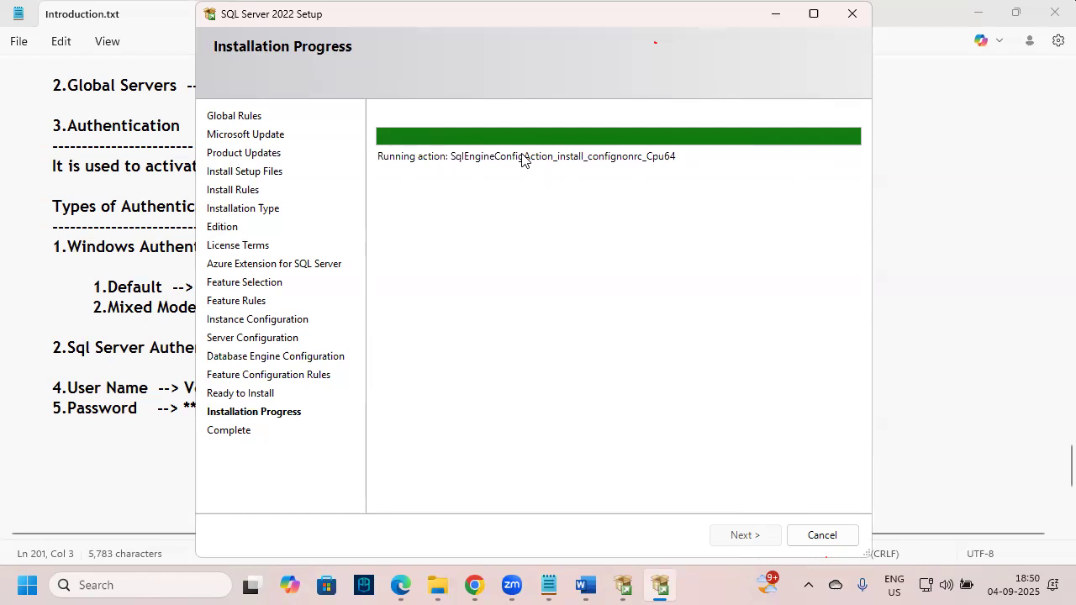
Switch to the Introduction.txt notes and highlight the SSMS Window item in the Installation section
{"action": "left_click", "coordinate": [552, 585]}
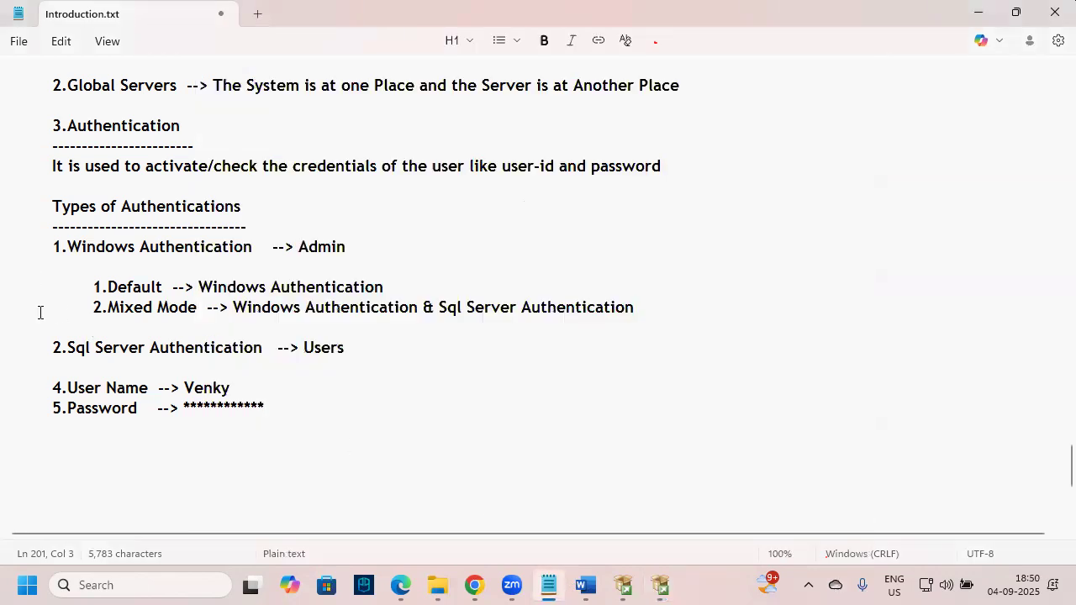
{"action": "scroll", "coordinate": [240, 379], "scroll_direction": "up", "scroll_amount": 10}
{"action": "scroll", "coordinate": [199, 379], "scroll_direction": "up", "scroll_amount": 6}
{"action": "left_click_drag", "start_coordinate": [175, 247], "coordinate": [36, 248]}
{"action": "left_click", "coordinate": [411, 417]}
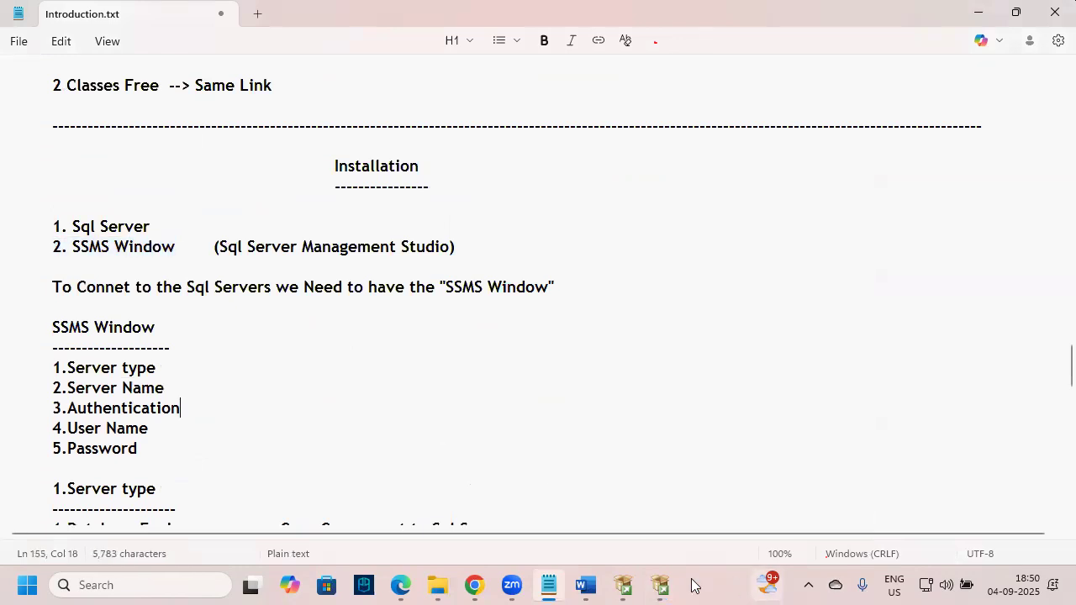
Switch to Chrome and search Google for "ssms download 2022" in a new tab
{"action": "left_click", "coordinate": [475, 586]}
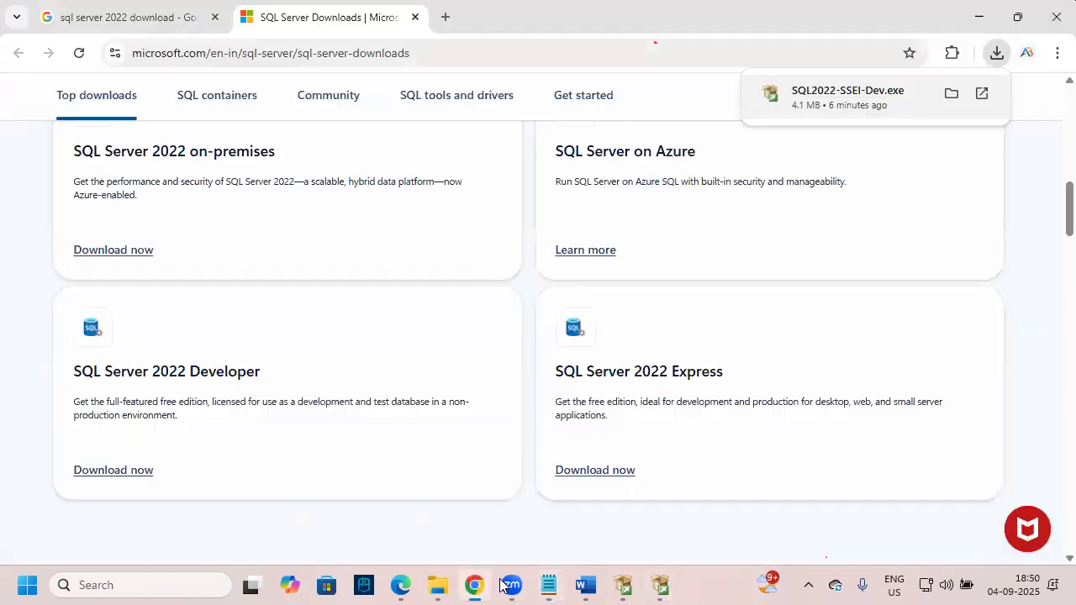
{"action": "left_click", "coordinate": [445, 17]}
{"action": "left_click", "coordinate": [254, 53]}
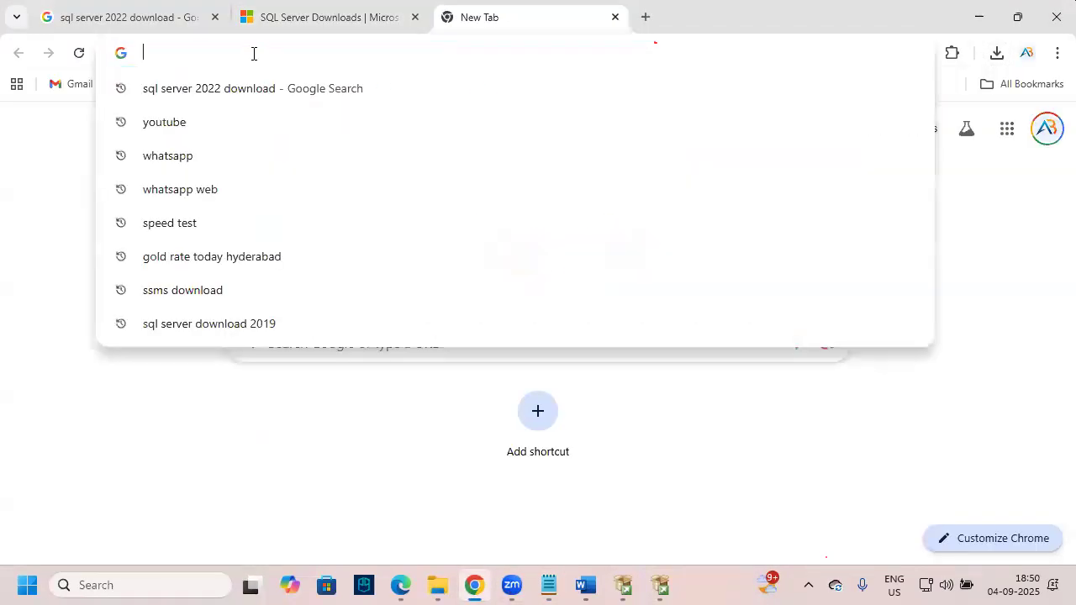
{"action": "type", "text": "SSMS"}
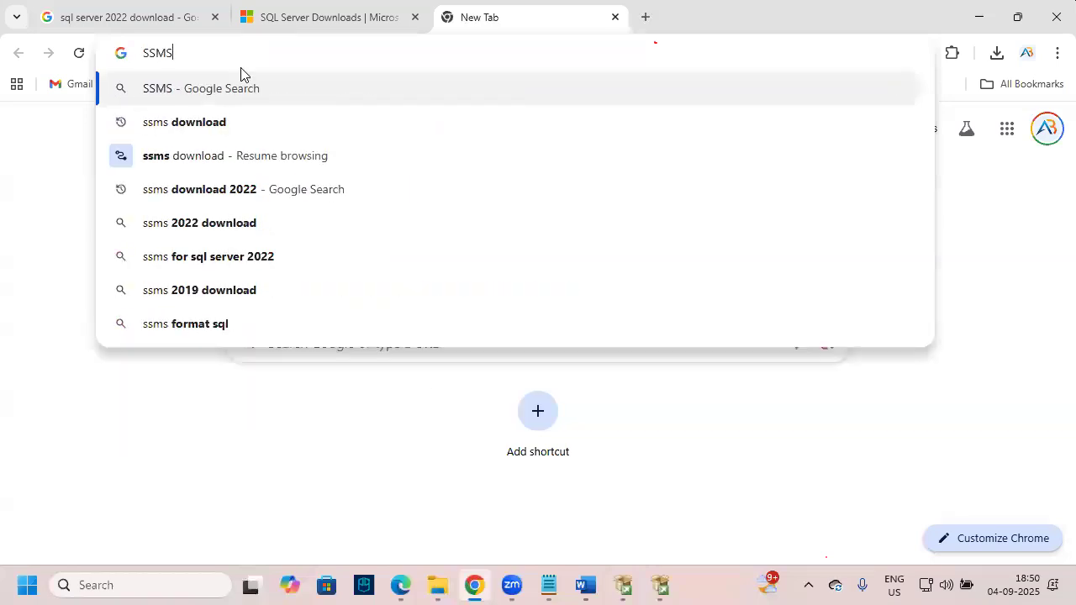
{"action": "left_click", "coordinate": [259, 194]}
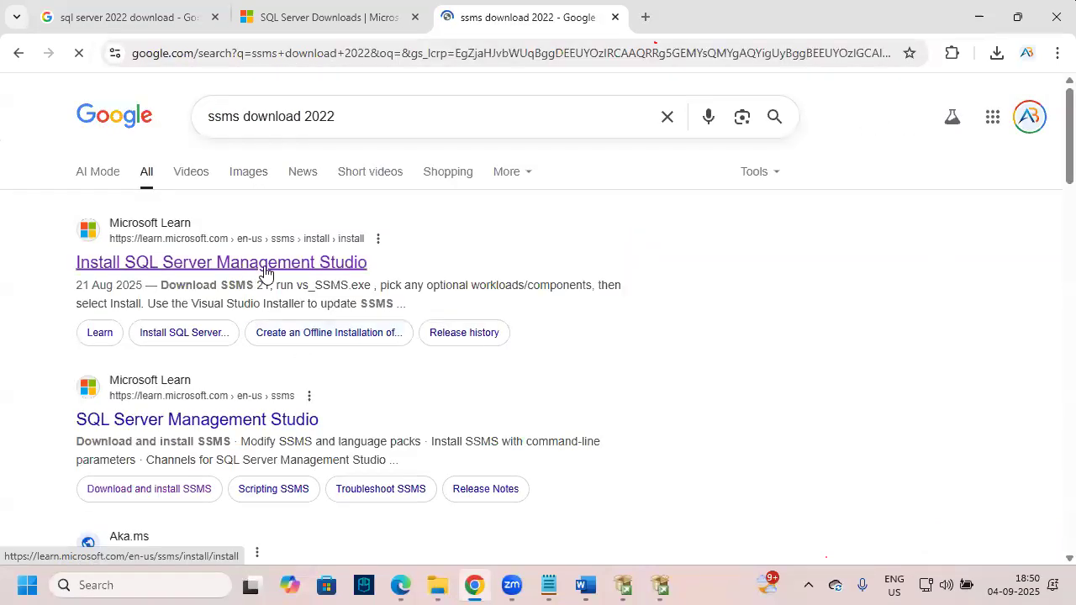
Box and tick the Install SQL Server Management Studio result with the pen, and open that Microsoft Learn page
{"action": "mouse_move", "coordinate": [59, 206]}
{"action": "left_mouse_down"}
{"action": "mouse_move", "coordinate": [123, 239]}
{"action": "mouse_move", "coordinate": [682, 371]}
{"action": "left_mouse_up"}
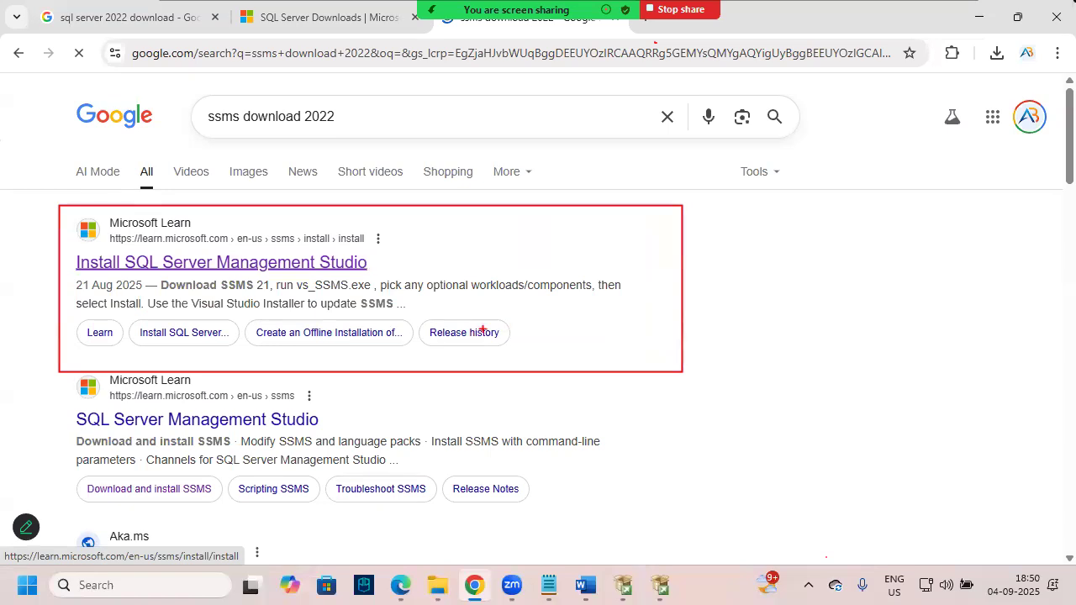
{"action": "left_click_drag", "start_coordinate": [53, 278], "coordinate": [253, 177]}
{"action": "left_click", "coordinate": [128, 264]}
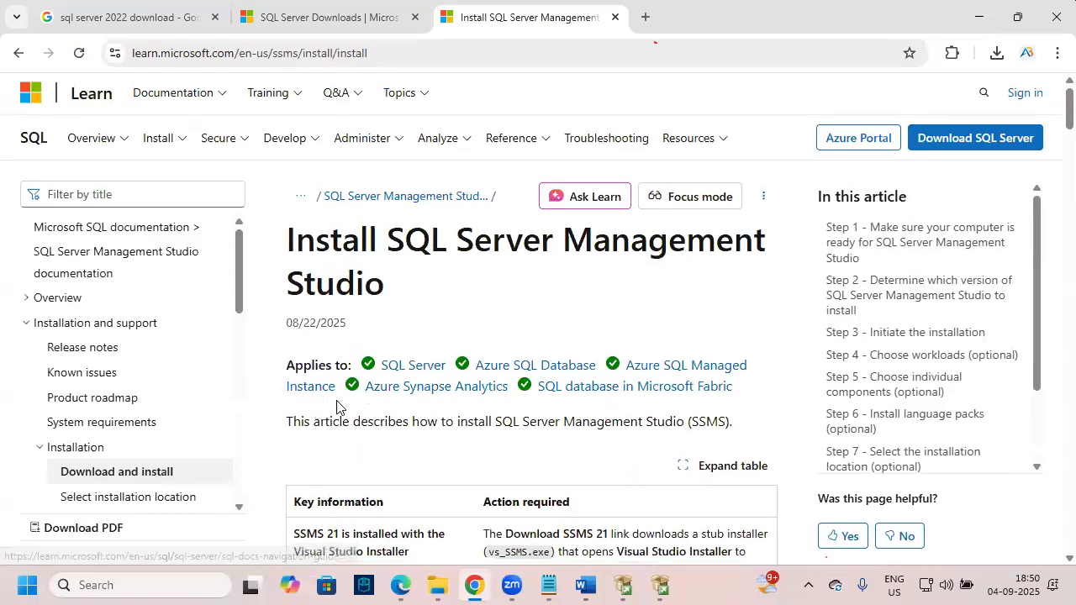
Box and tick the Download SSMS 21 link under Step 2 with the pen, clear the marks, and download the installer
{"action": "scroll", "coordinate": [370, 404], "scroll_direction": "down", "scroll_amount": 10}
{"action": "scroll", "coordinate": [354, 328], "scroll_direction": "down", "scroll_amount": 6}
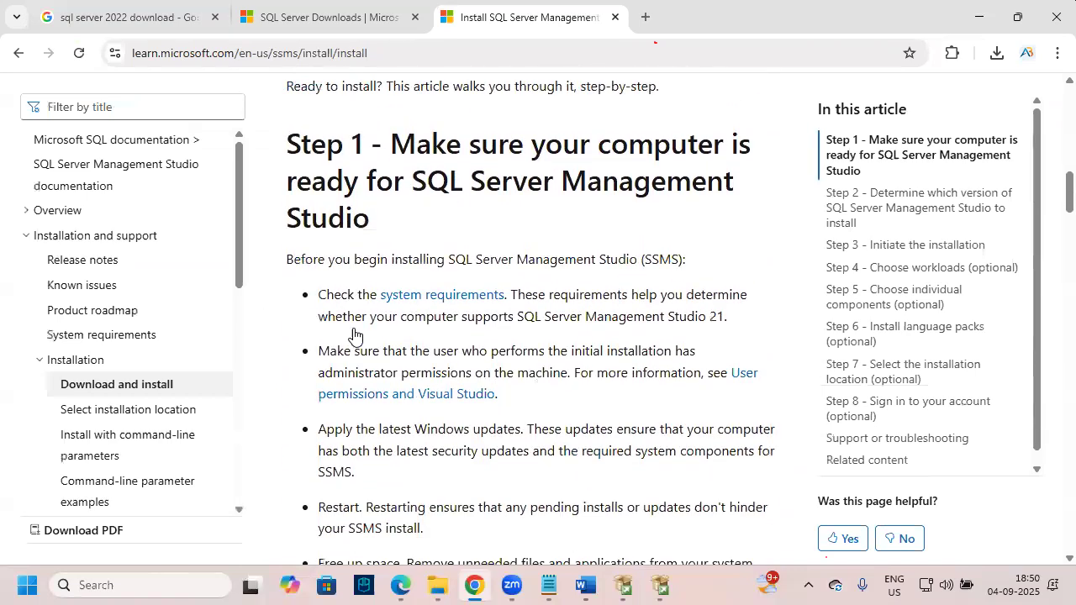
{"action": "scroll", "coordinate": [354, 328], "scroll_direction": "down", "scroll_amount": 3}
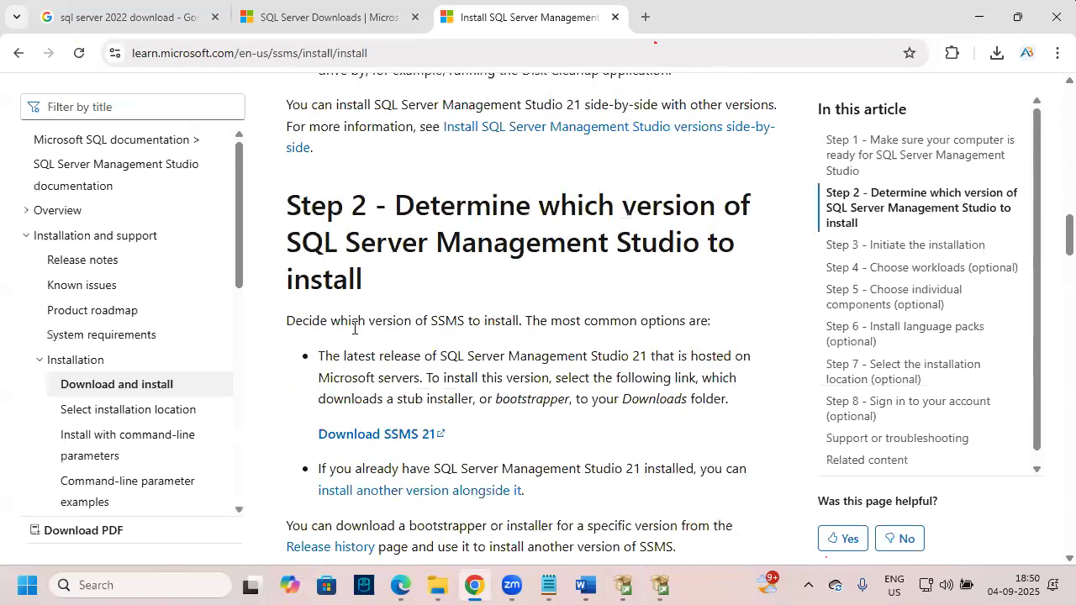
{"action": "scroll", "coordinate": [354, 328], "scroll_direction": "down", "scroll_amount": 3}
{"action": "scroll", "coordinate": [398, 331], "scroll_direction": "up", "scroll_amount": 1}
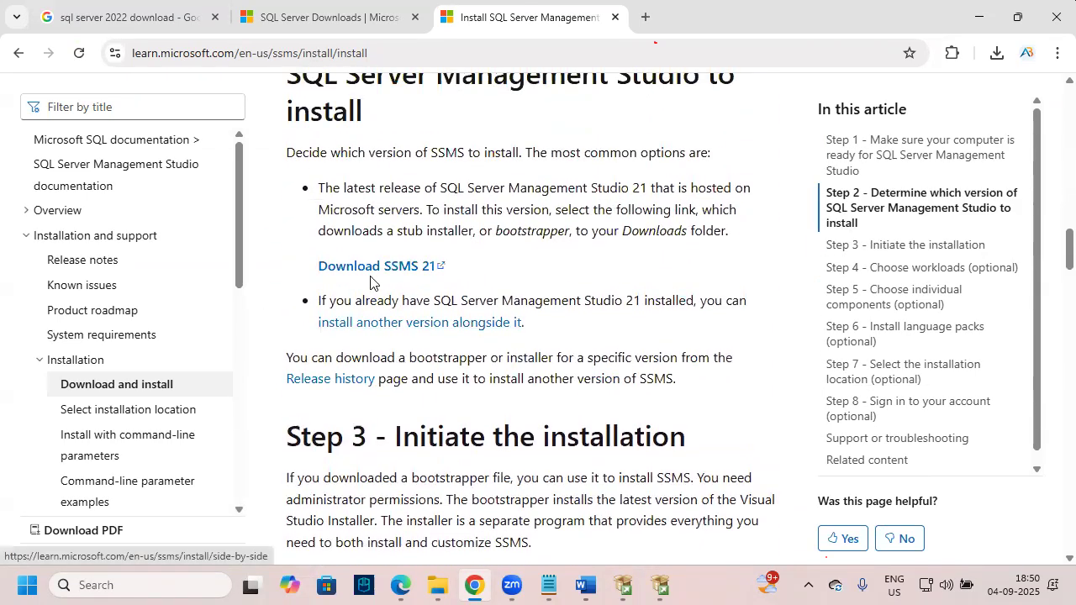
{"action": "left_click_drag", "start_coordinate": [305, 249], "coordinate": [472, 286]}
{"action": "left_click_drag", "start_coordinate": [307, 290], "coordinate": [391, 252]}
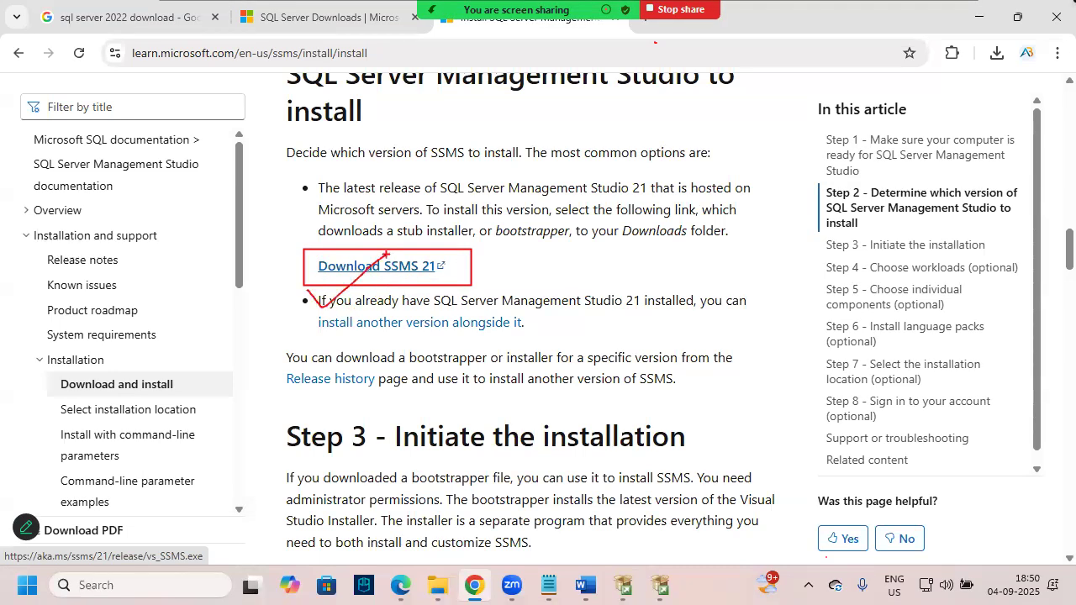
{"action": "key", "text": "Escape"}
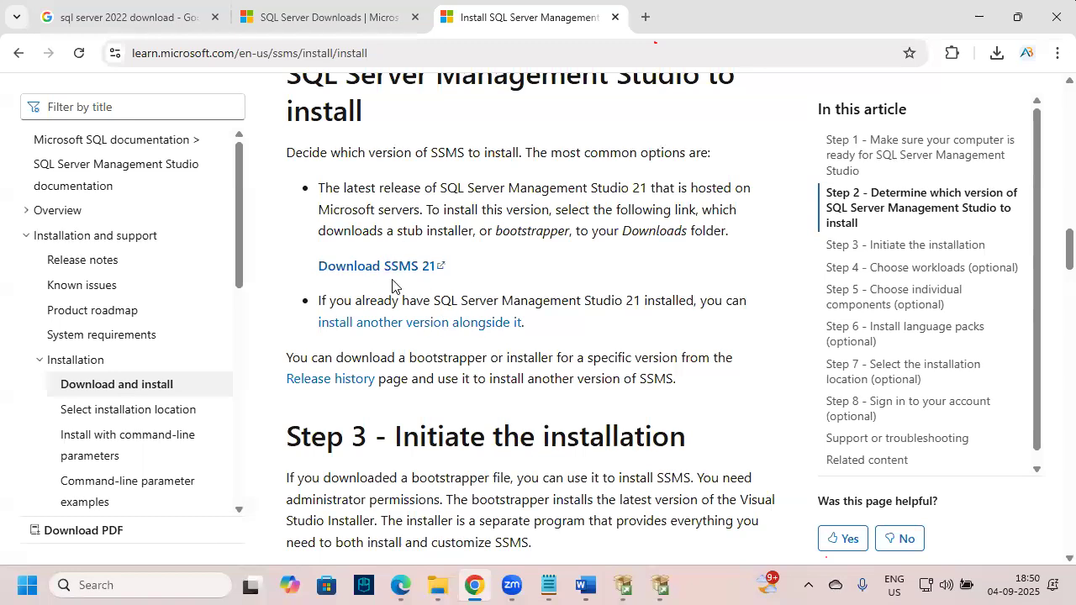
{"action": "left_click", "coordinate": [378, 268]}
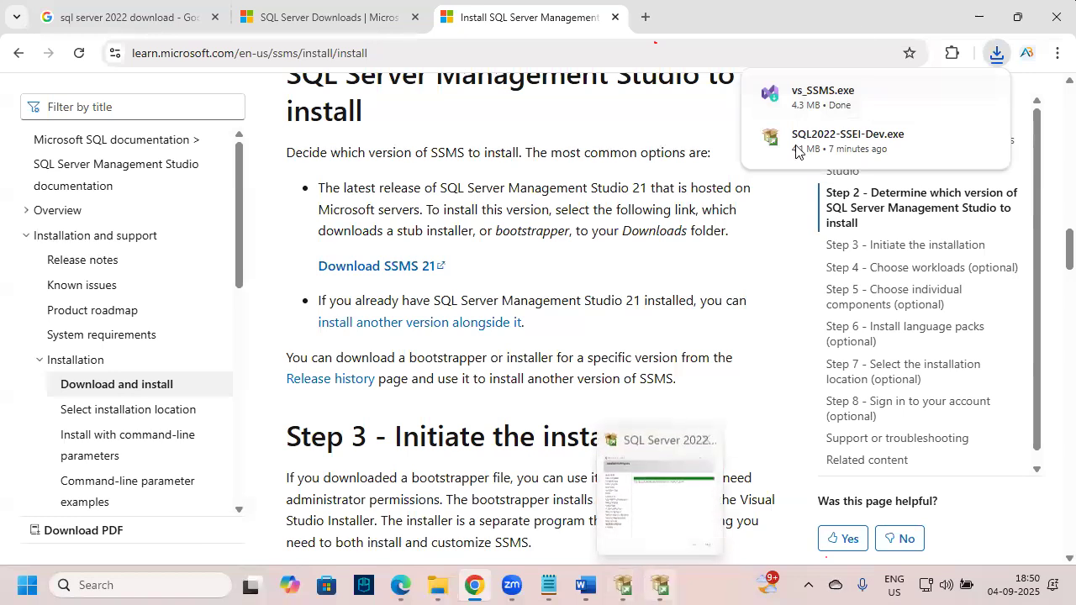
Check the SQL Server setup progress, and point out the vs_SSMS and SQL2022-SSEI-Dev installers in the Downloads folder
{"action": "left_click", "coordinate": [660, 586]}
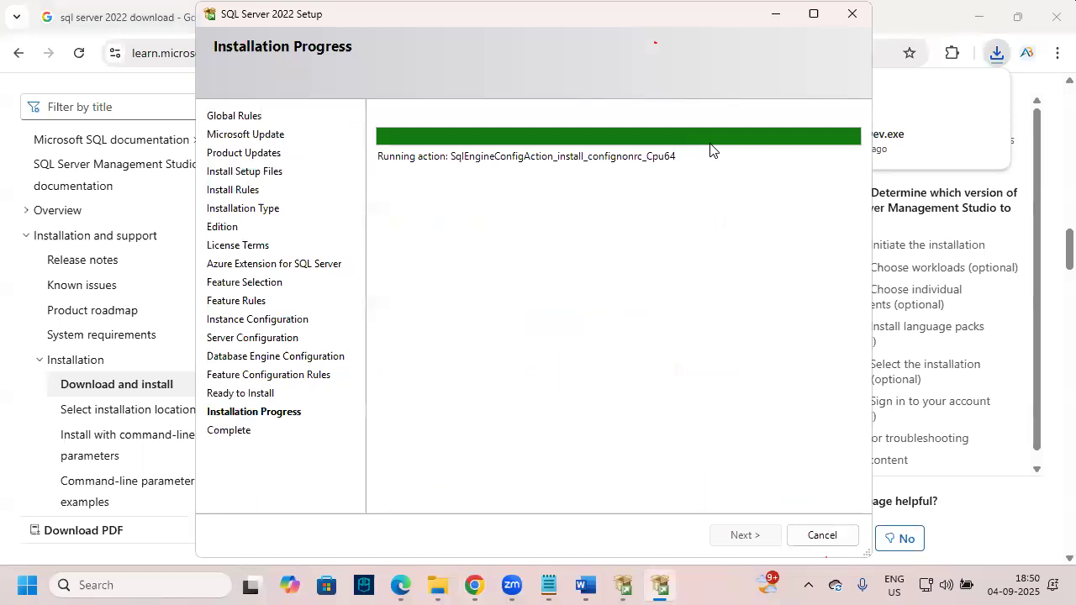
{"action": "left_click", "coordinate": [1001, 54]}
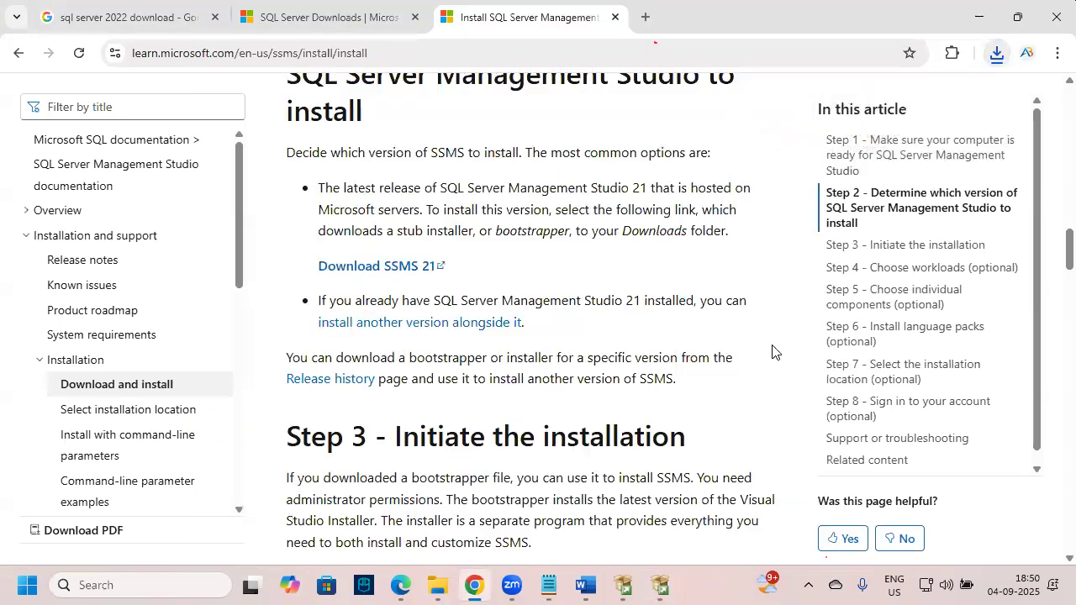
{"action": "left_click", "coordinate": [437, 585]}
{"action": "left_click", "coordinate": [244, 189]}
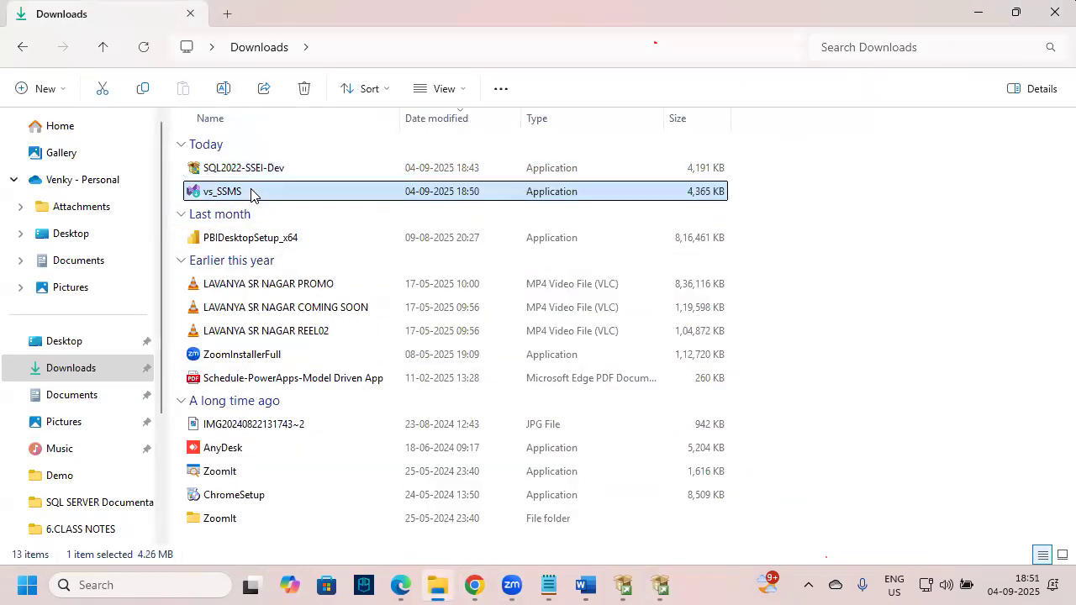
{"action": "left_click", "coordinate": [289, 163]}
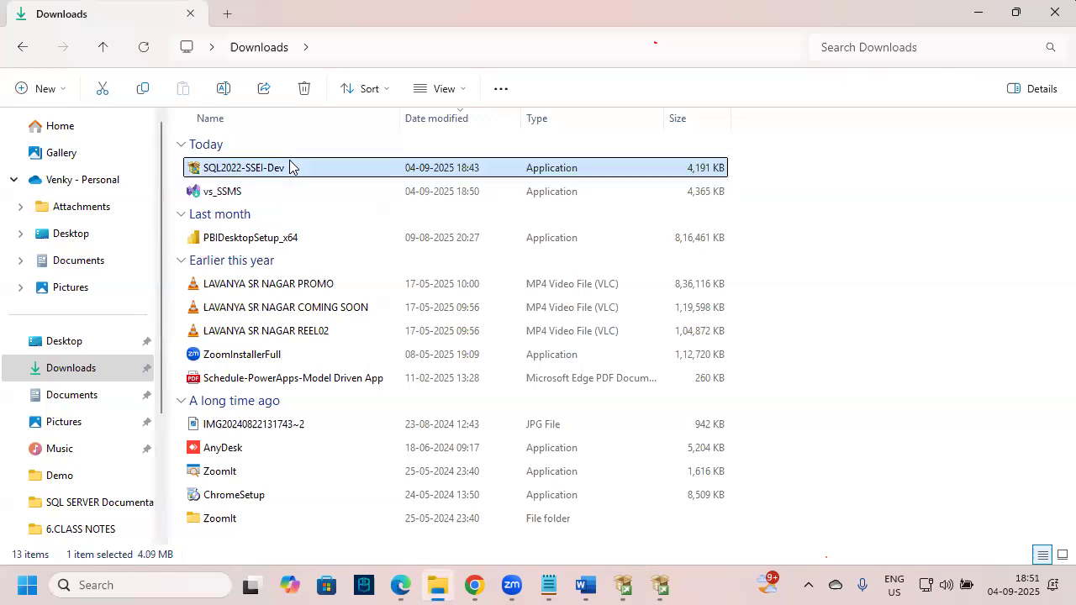
Bring SQL Server 2022 Setup to the front and minimize all the windows behind it
{"action": "left_click", "coordinate": [660, 585]}
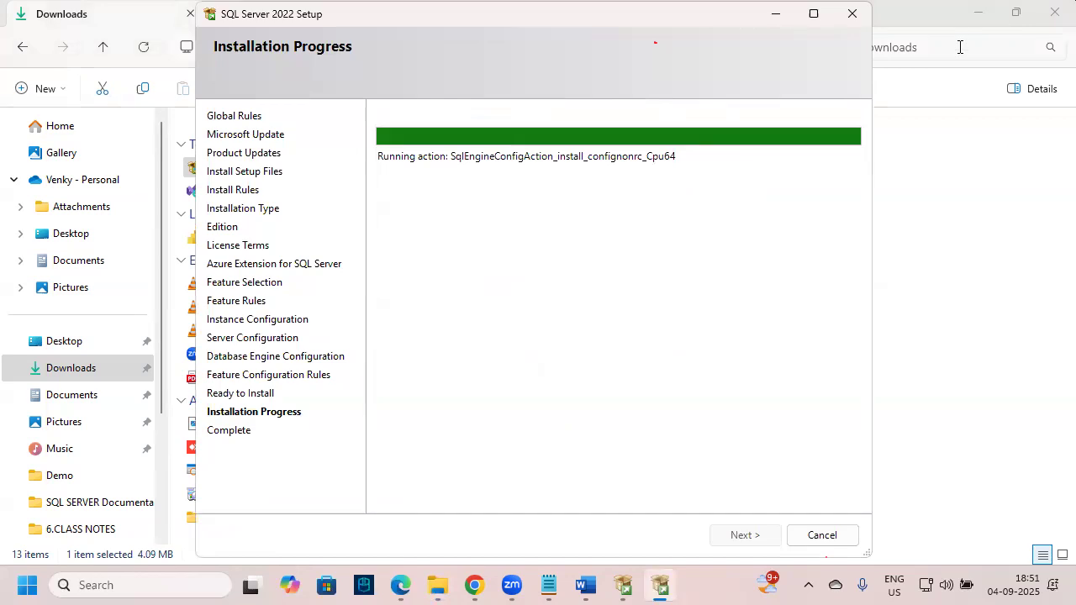
{"action": "left_click", "coordinate": [976, 24]}
{"action": "left_click", "coordinate": [976, 24]}
{"action": "left_click", "coordinate": [976, 24]}
{"action": "left_click", "coordinate": [976, 25]}
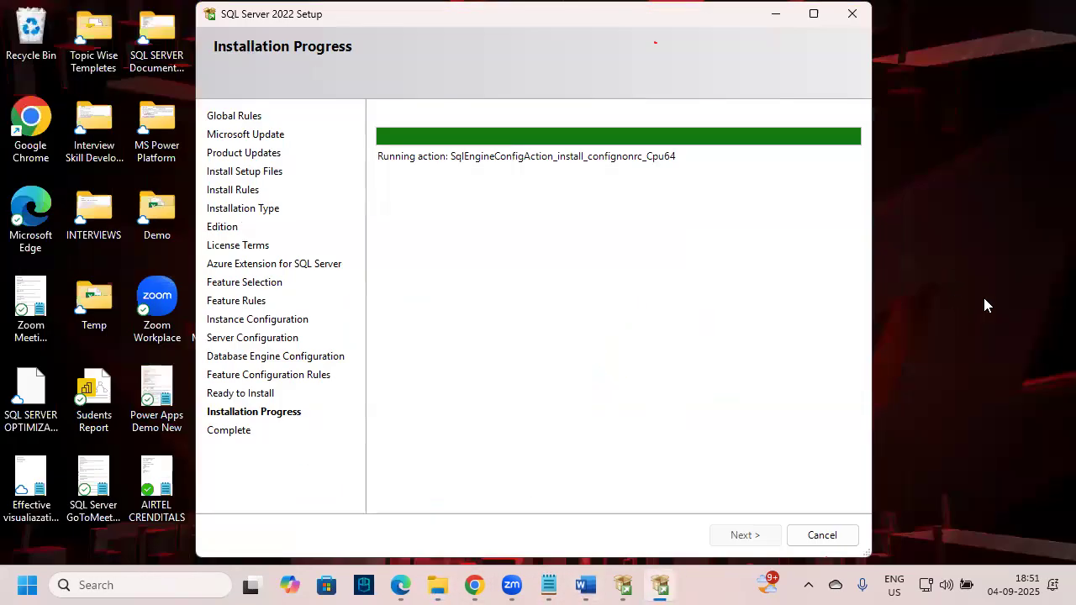
{"action": "right_click", "coordinate": [947, 166]}
{"action": "left_click", "coordinate": [917, 229]}
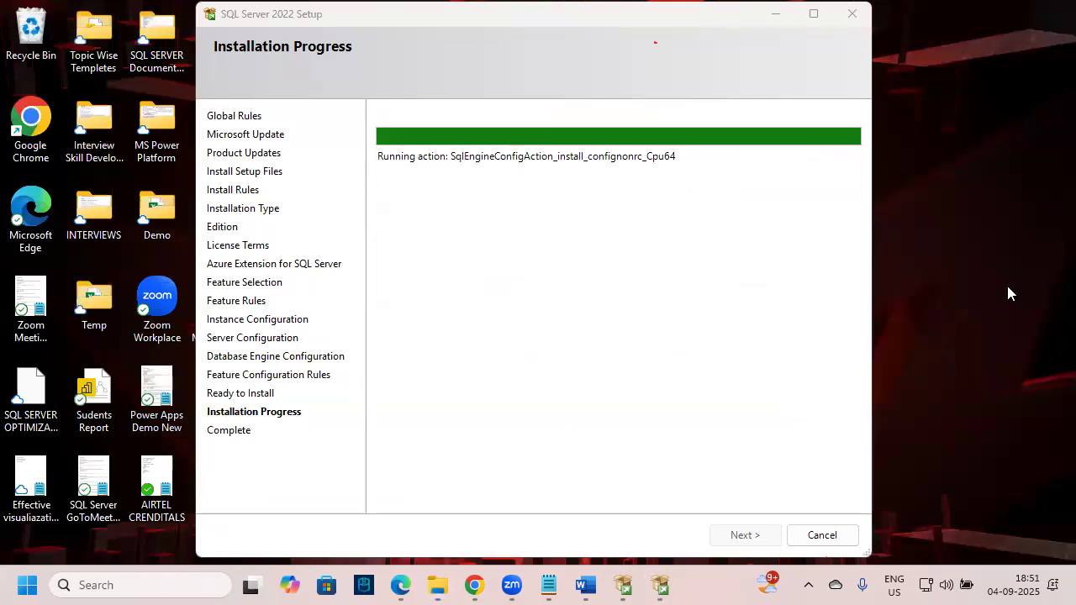
{"action": "right_click", "coordinate": [941, 79]}
{"action": "left_click", "coordinate": [921, 166]}
{"action": "right_click", "coordinate": [945, 55]}
{"action": "left_click", "coordinate": [920, 126]}
{"action": "right_click", "coordinate": [932, 118]}
{"action": "left_click", "coordinate": [898, 183]}
{"action": "right_click", "coordinate": [925, 132]}
{"action": "left_click", "coordinate": [976, 204]}
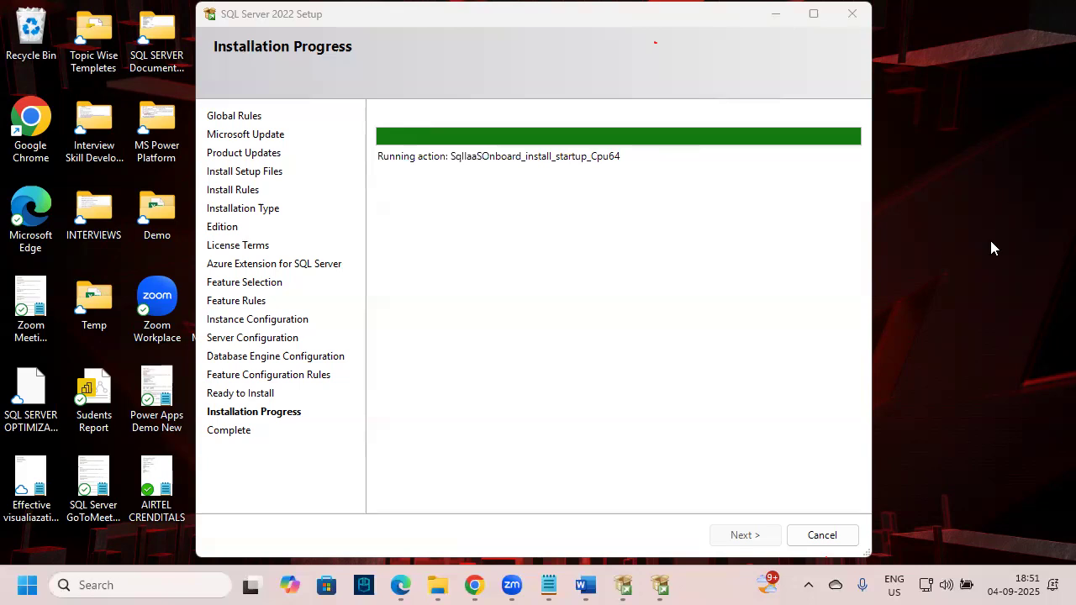
{"action": "right_click", "coordinate": [939, 135]}
{"action": "mouse_move", "coordinate": [920, 176]}
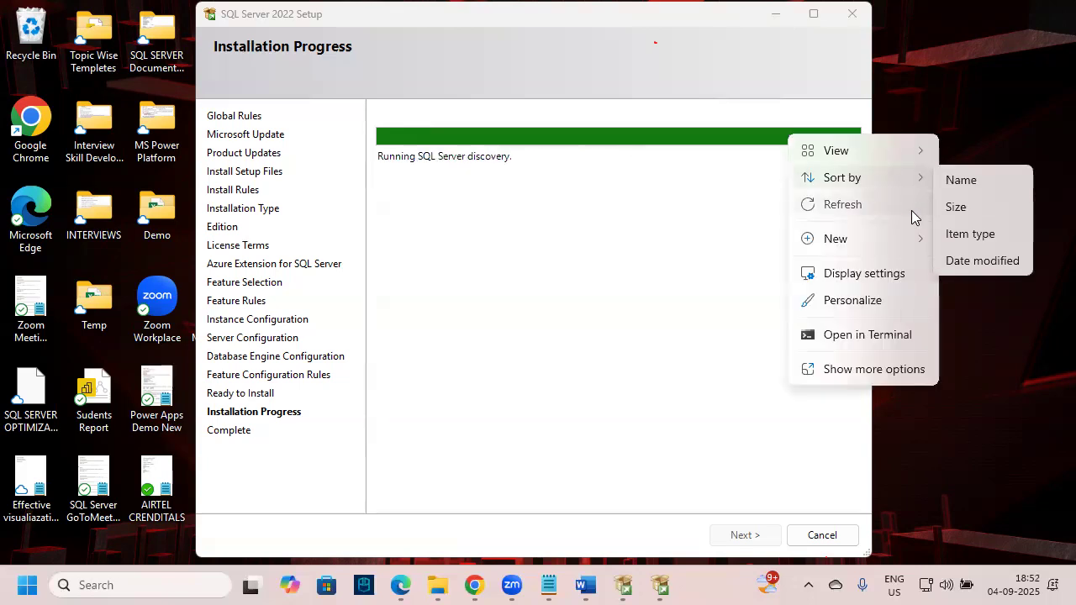
{"action": "left_click", "coordinate": [911, 209]}
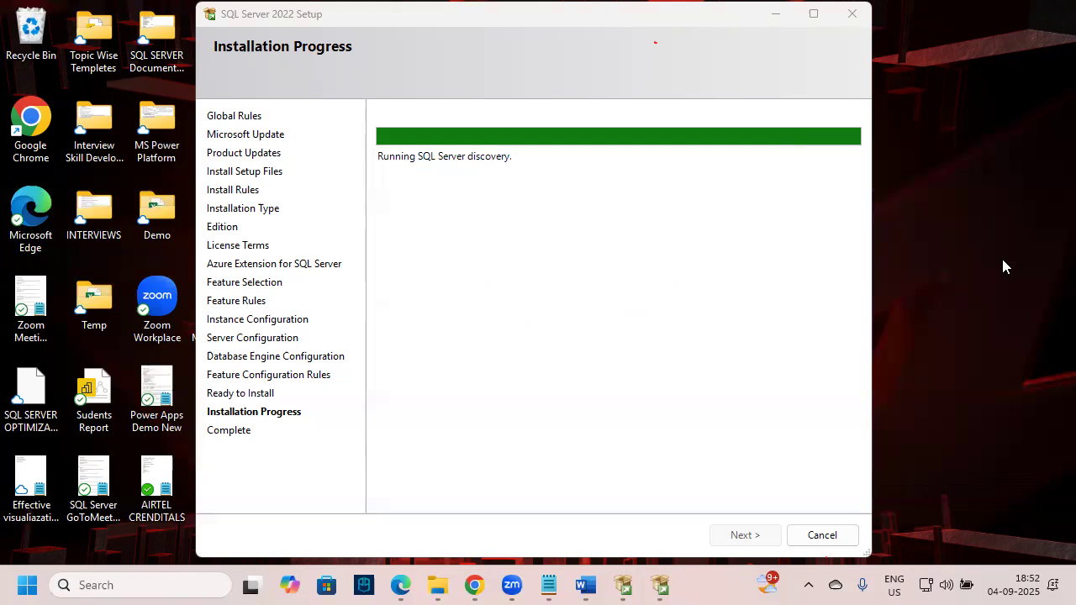
{"action": "right_click", "coordinate": [944, 117]}
{"action": "left_click", "coordinate": [925, 185]}
Close the Word document, the SQL Server Installation Center, Chrome and the Downloads folder window
{"action": "left_click", "coordinate": [586, 586]}
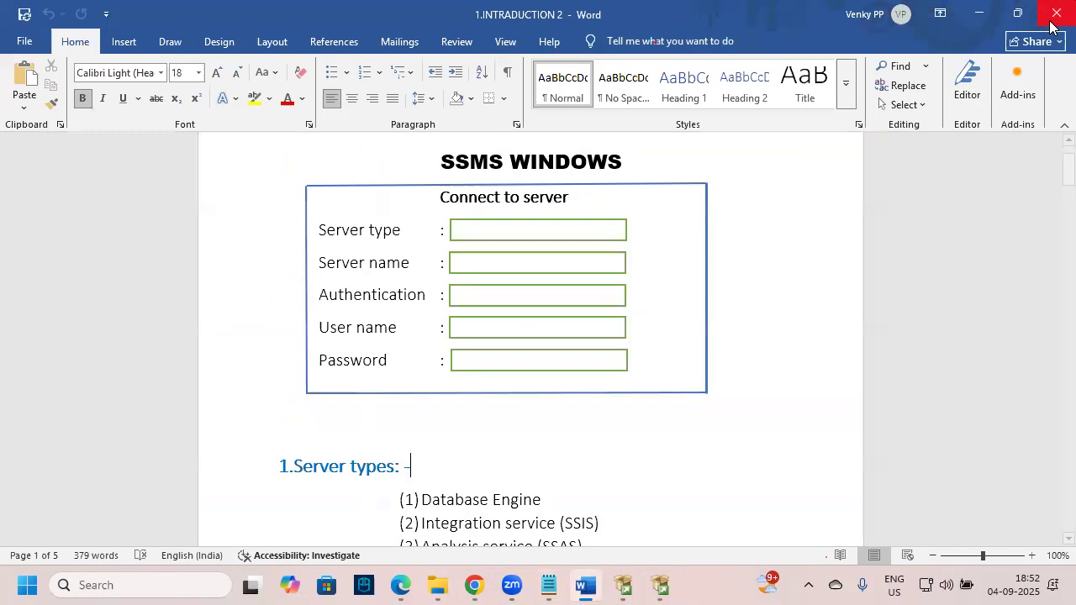
{"action": "left_click", "coordinate": [1056, 13]}
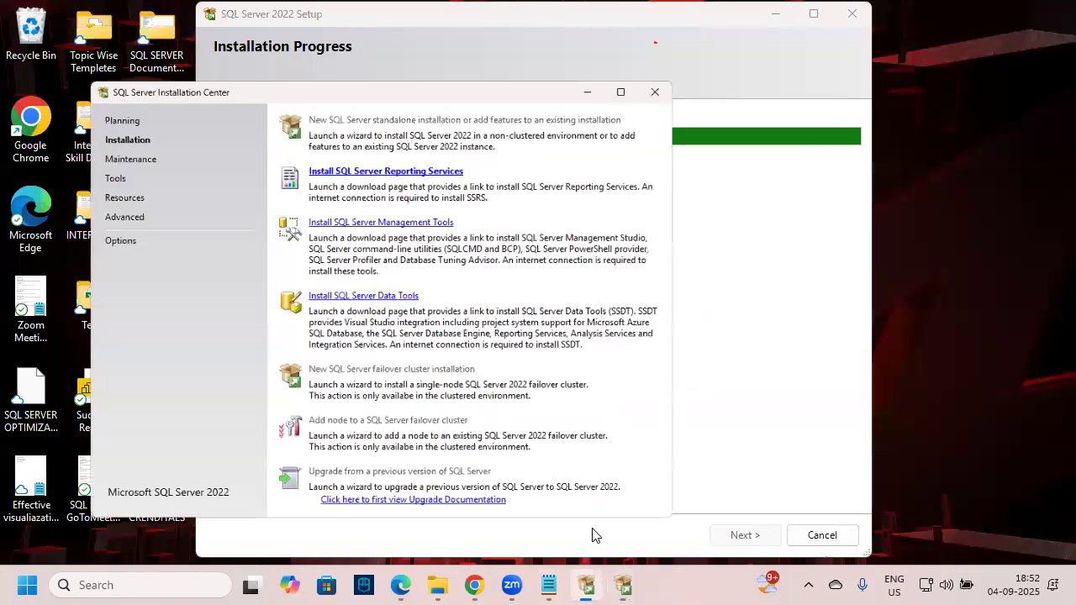
{"action": "left_click", "coordinate": [677, 26]}
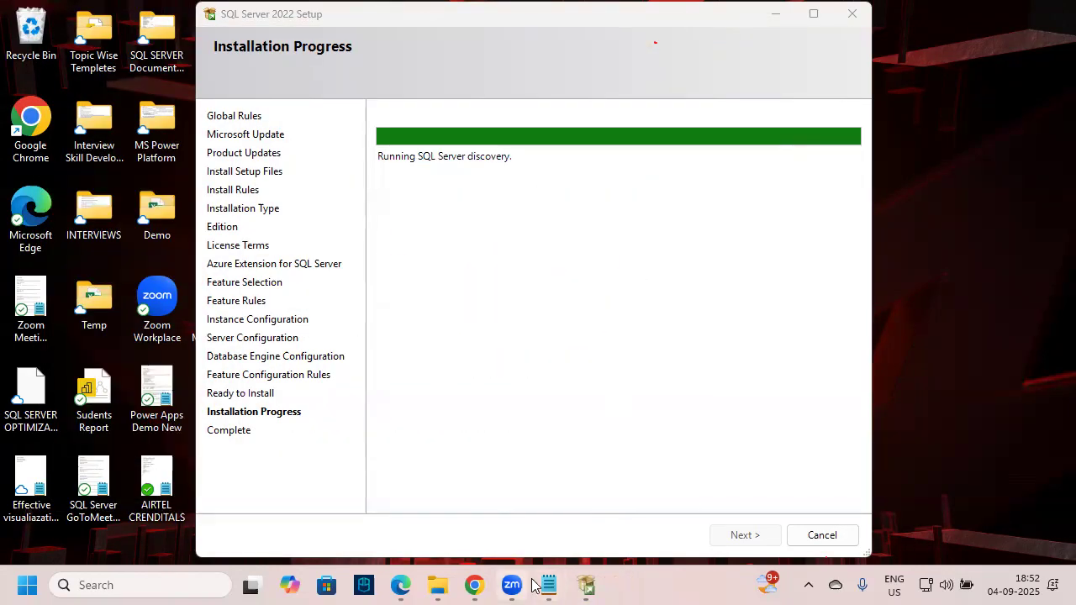
{"action": "left_click", "coordinate": [476, 586]}
{"action": "left_click", "coordinate": [1056, 13]}
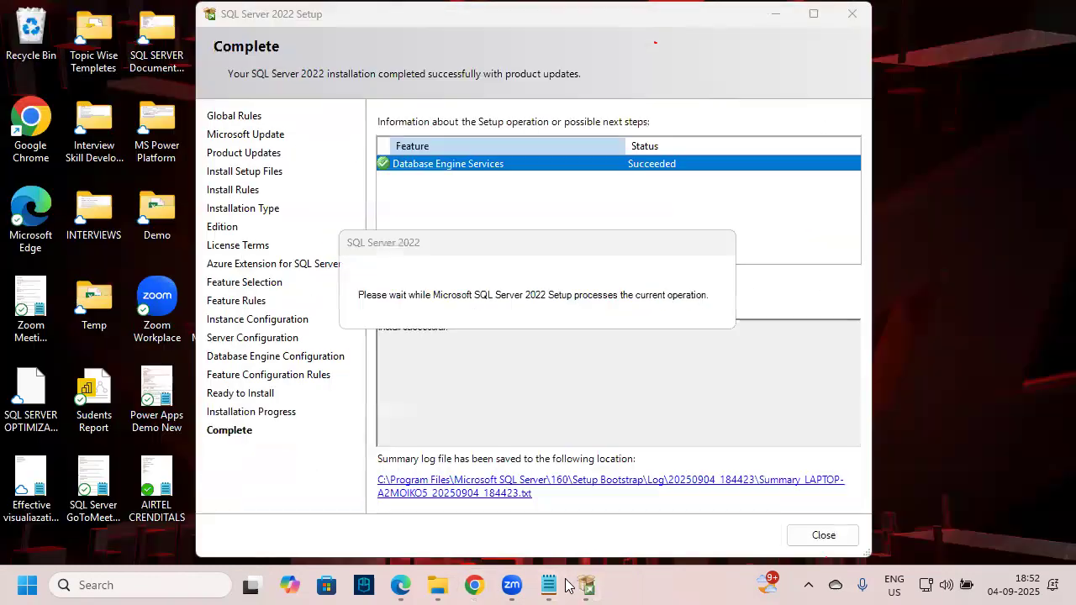
{"action": "left_click", "coordinate": [446, 586]}
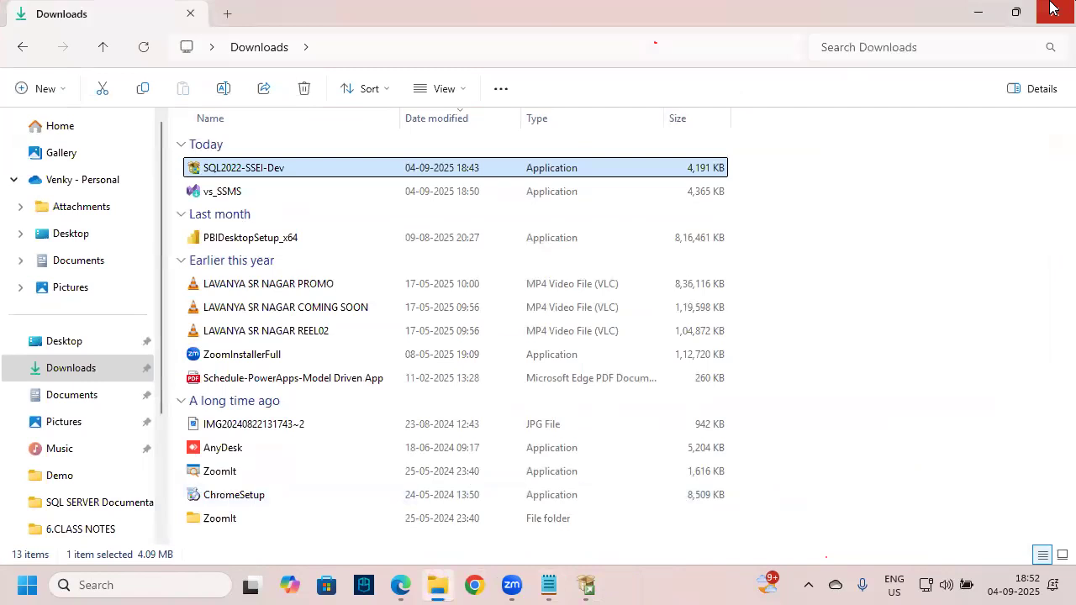
{"action": "left_click", "coordinate": [1056, 12]}
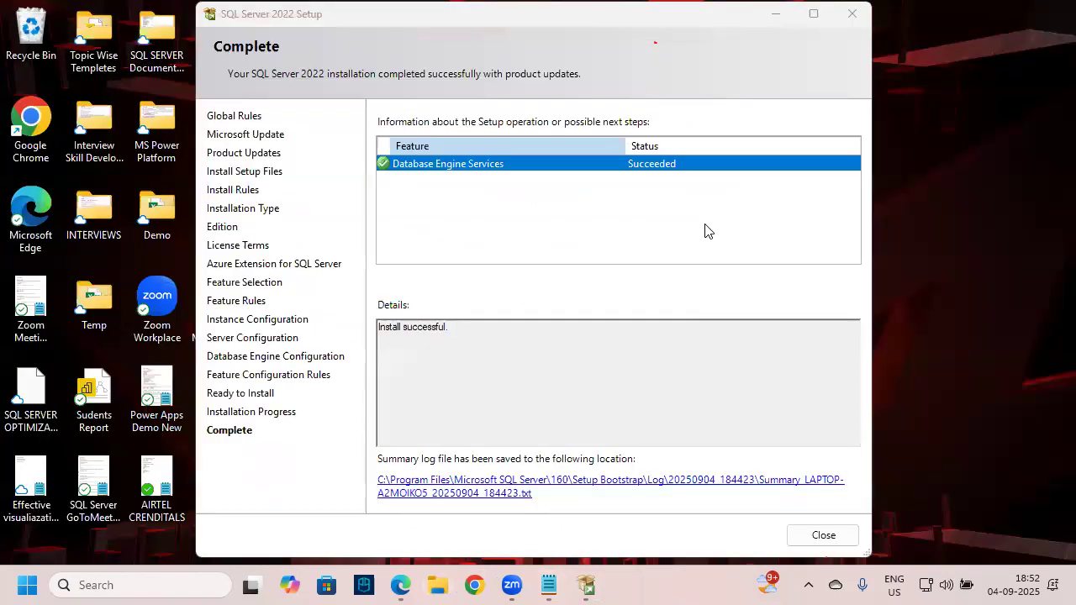
Mark the Database Engine Services status and installation details with the pen, clear the marks, and close SQL Server 2022 Setup
{"action": "mouse_move", "coordinate": [376, 150]}
{"action": "left_mouse_down"}
{"action": "mouse_move", "coordinate": [540, 176]}
{"action": "mouse_move", "coordinate": [708, 178]}
{"action": "left_mouse_up"}
{"action": "left_click_drag", "start_coordinate": [370, 308], "coordinate": [492, 349]}
{"action": "left_click_drag", "start_coordinate": [357, 382], "coordinate": [487, 298]}
{"action": "key", "text": "Escape"}
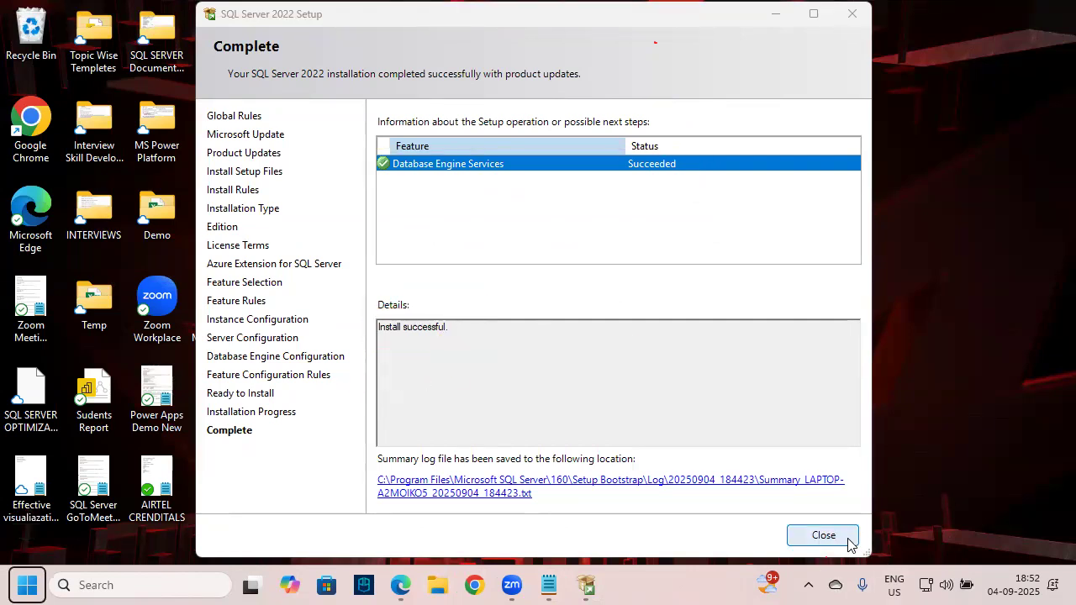
{"action": "left_click", "coordinate": [846, 538]}
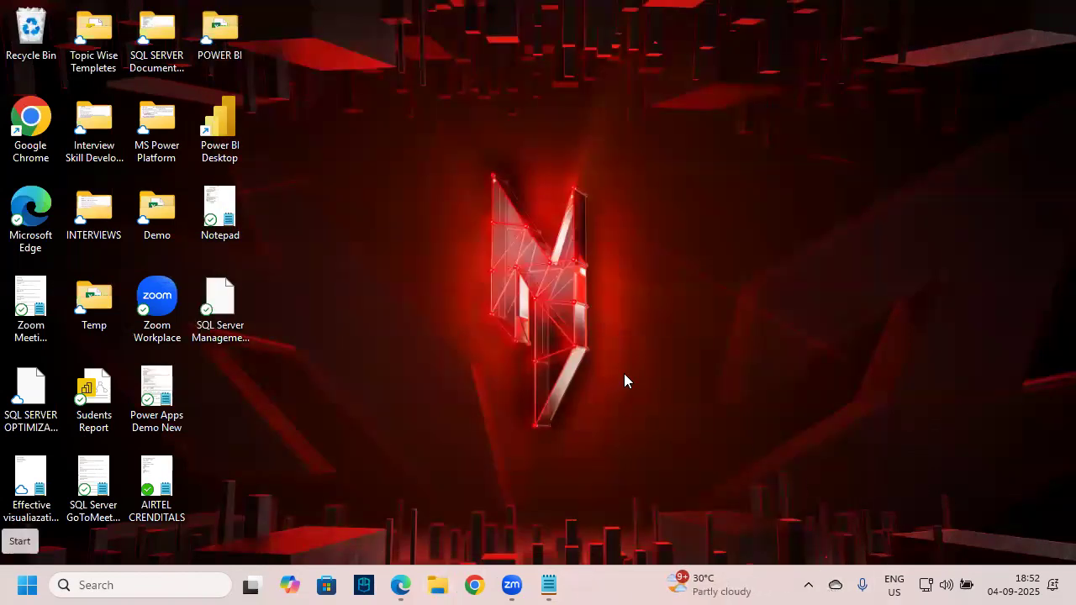
Return to the Introduction.txt notes, highlight the SSMS Window line, and open File Explorer
{"action": "left_click", "coordinate": [551, 586]}
{"action": "left_click_drag", "start_coordinate": [42, 253], "coordinate": [213, 250]}
{"action": "left_click", "coordinate": [437, 586]}
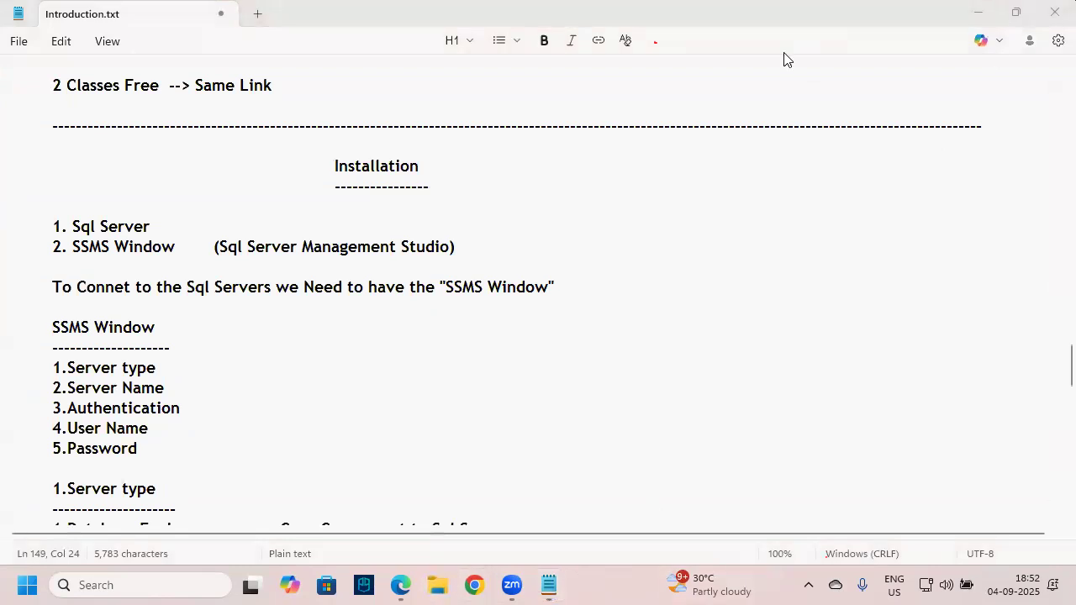
{"action": "scroll", "coordinate": [84, 395], "scroll_direction": "down", "scroll_amount": 3}
{"action": "scroll", "coordinate": [73, 374], "scroll_direction": "up", "scroll_amount": 3}
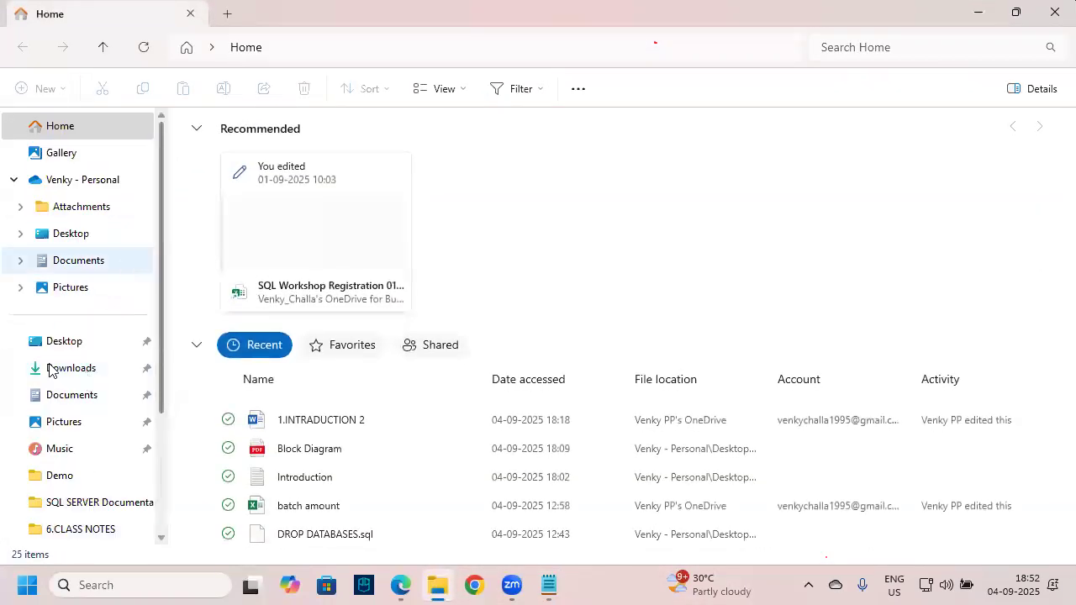
Run the vs_SSMS installer from the Downloads folder as administrator
{"action": "left_click", "coordinate": [71, 367]}
{"action": "left_click", "coordinate": [273, 193]}
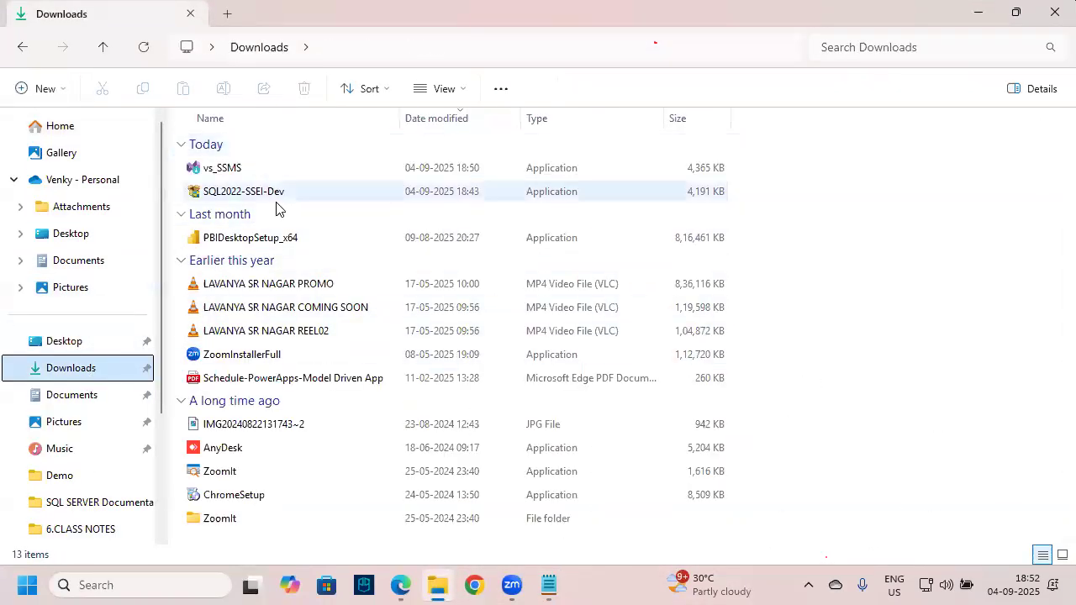
{"action": "left_click", "coordinate": [253, 170]}
{"action": "right_click", "coordinate": [253, 171]}
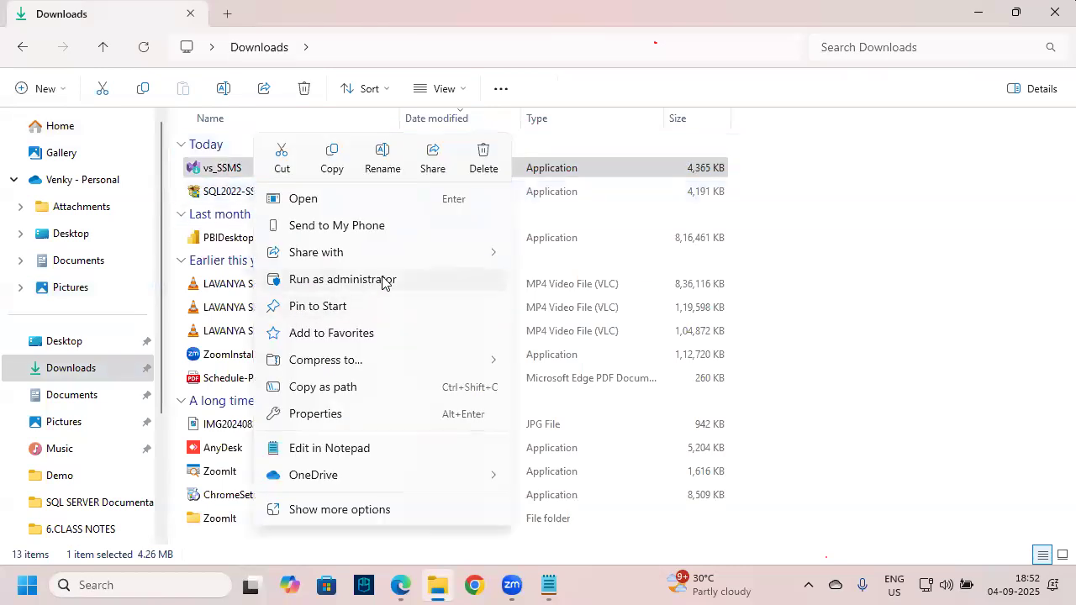
{"action": "left_click", "coordinate": [421, 283]}
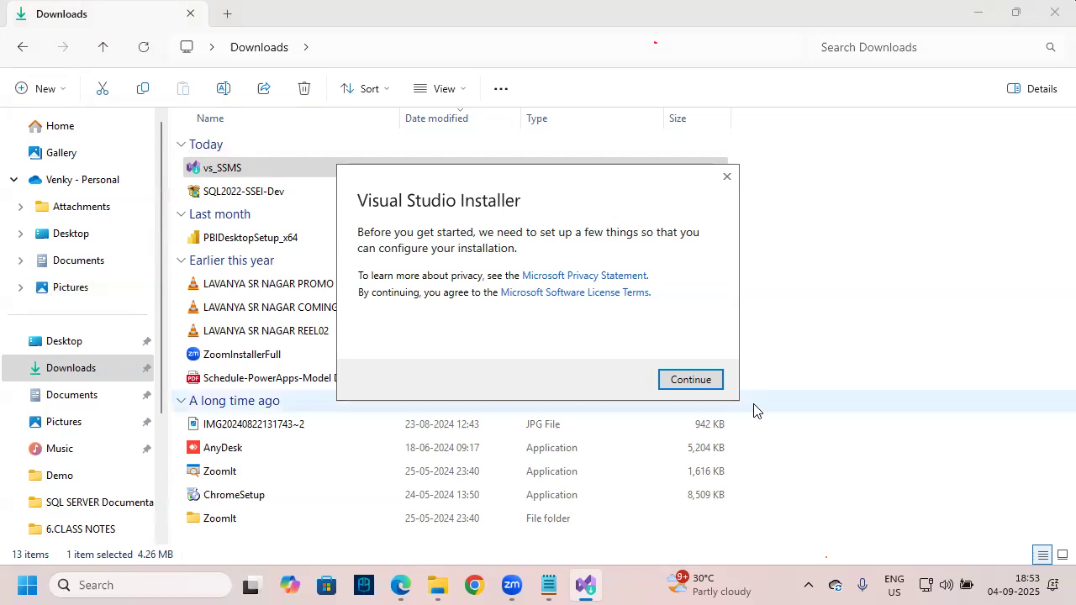
Continue past the Visual Studio Installer setup notice and review the four SQL Server Management Studio workloads
{"action": "left_click", "coordinate": [705, 384]}
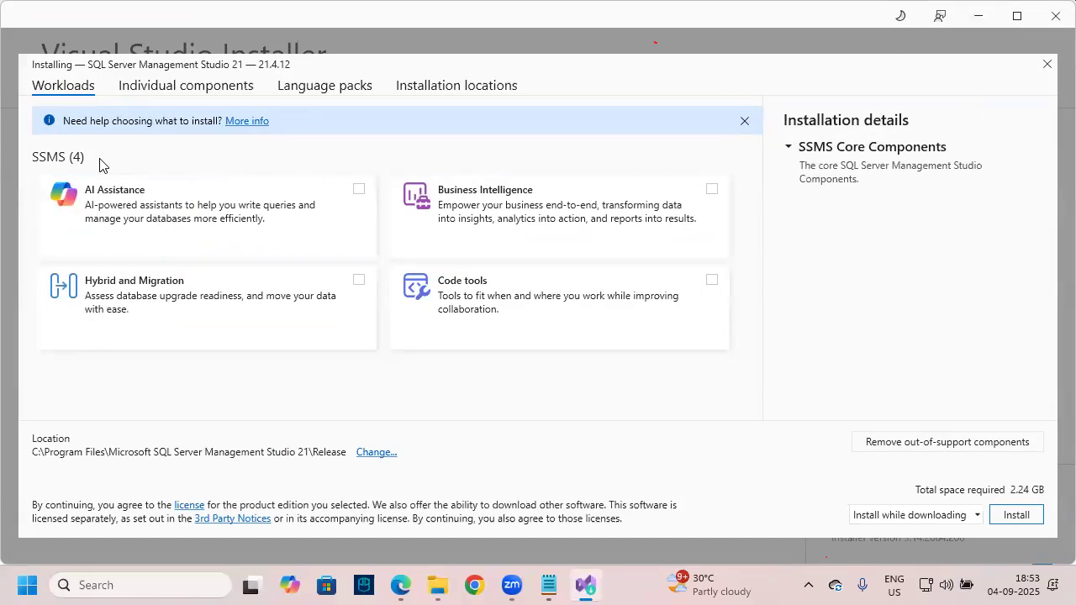
{"action": "key", "text": "ctrl+2"}
{"action": "mouse_move", "coordinate": [17, 57]}
{"action": "left_mouse_down"}
{"action": "mouse_move", "coordinate": [829, 318]}
{"action": "mouse_move", "coordinate": [998, 489]}
{"action": "left_mouse_up"}
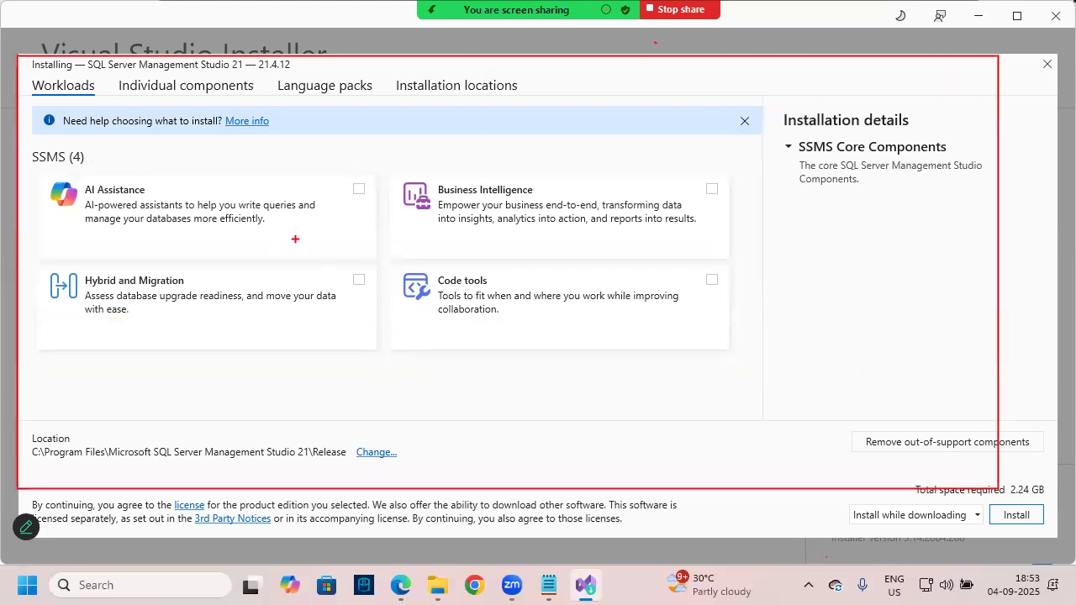
{"action": "key", "text": "Escape"}
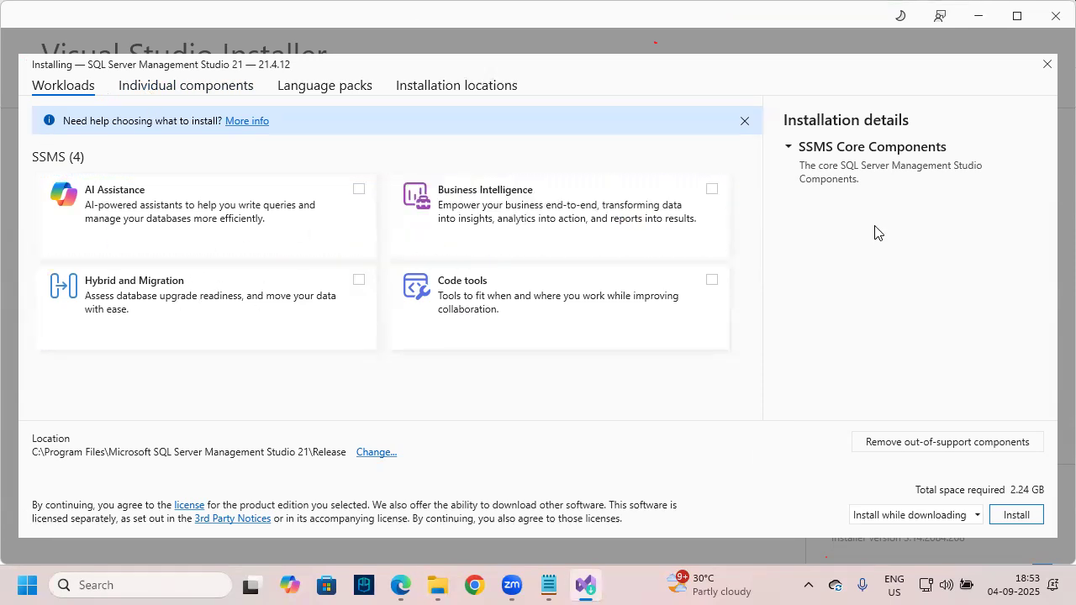
{"action": "left_click_drag", "start_coordinate": [483, 216], "coordinate": [536, 187]}
{"action": "left_click_drag", "start_coordinate": [450, 300], "coordinate": [494, 278]}
{"action": "left_click_drag", "start_coordinate": [116, 309], "coordinate": [157, 288]}
{"action": "left_click_drag", "start_coordinate": [100, 211], "coordinate": [217, 139]}
{"action": "key", "text": "Escape"}
Examine the individual components offered for the SQL Server Management Studio 21 installation and compare them with the workloads
{"action": "left_click", "coordinate": [175, 87]}
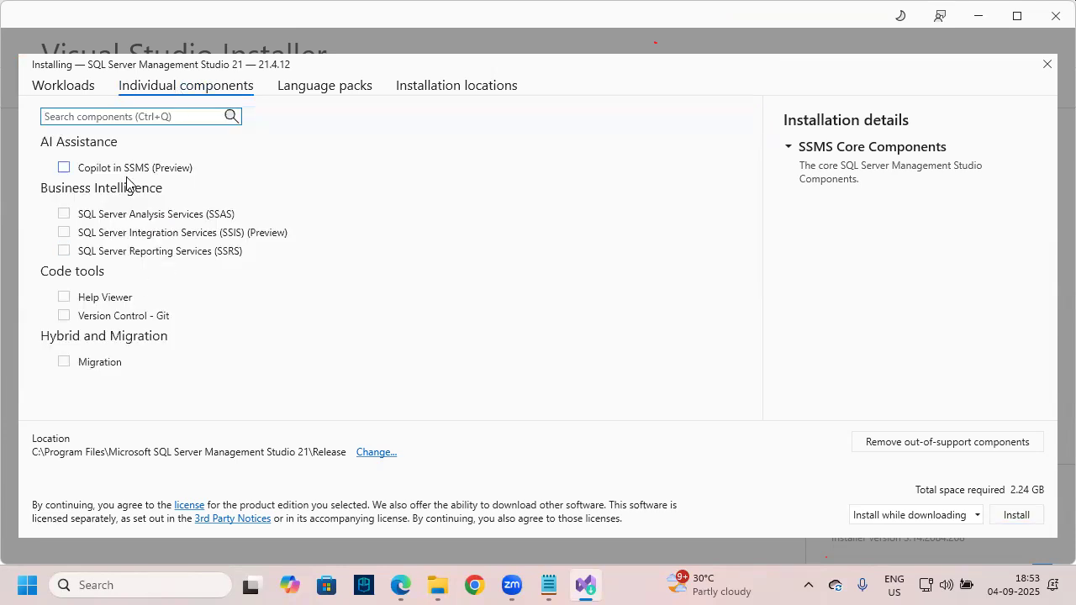
{"action": "mouse_move", "coordinate": [52, 167]}
{"action": "left_mouse_down"}
{"action": "mouse_move", "coordinate": [85, 154]}
{"action": "mouse_move", "coordinate": [97, 134]}
{"action": "left_mouse_up"}
{"action": "left_click_drag", "start_coordinate": [49, 200], "coordinate": [97, 197]}
{"action": "left_click_drag", "start_coordinate": [40, 281], "coordinate": [116, 274]}
{"action": "left_click", "coordinate": [63, 85]}
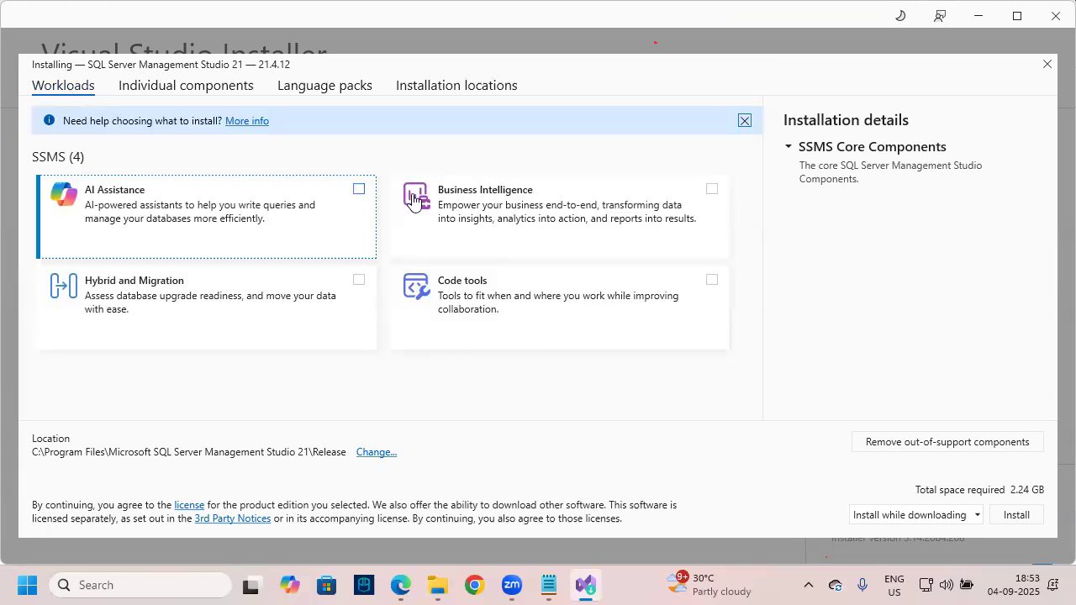
{"action": "left_click", "coordinate": [223, 92]}
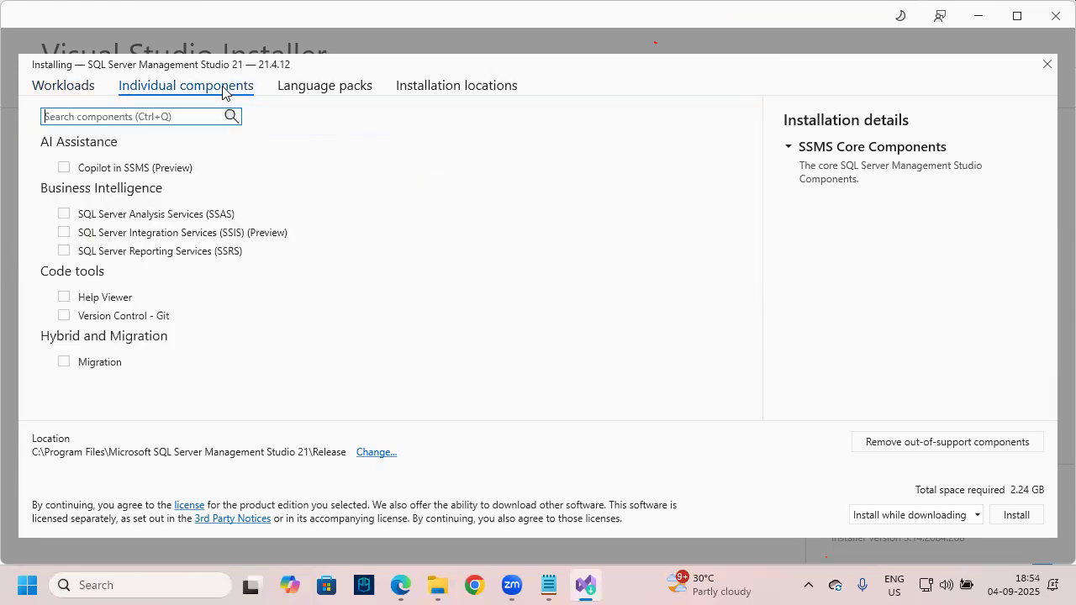
Review the installation locations and install SQL Server Management Studio 21 with the Install while downloading option
{"action": "left_click", "coordinate": [443, 87]}
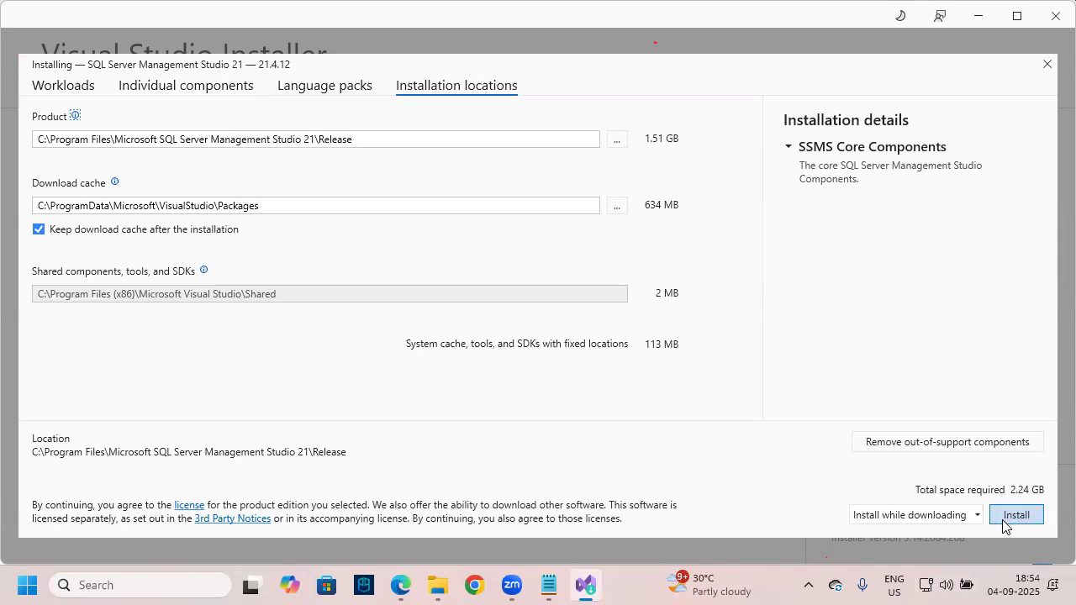
{"action": "left_click_drag", "start_coordinate": [993, 507], "coordinate": [1050, 531]}
{"action": "left_click_drag", "start_coordinate": [980, 520], "coordinate": [1056, 483]}
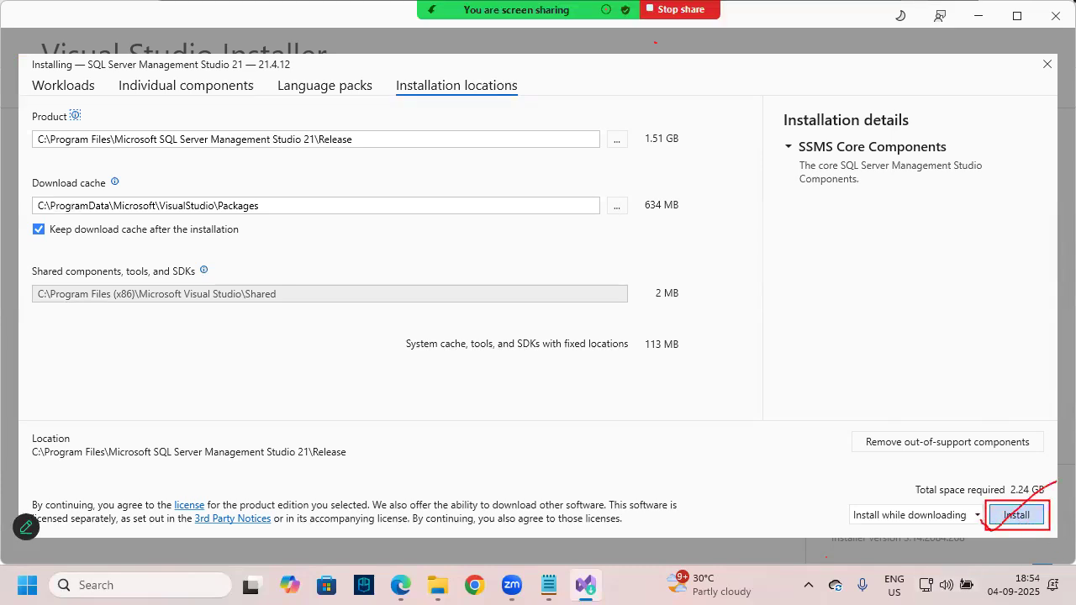
{"action": "left_click", "coordinate": [978, 515]}
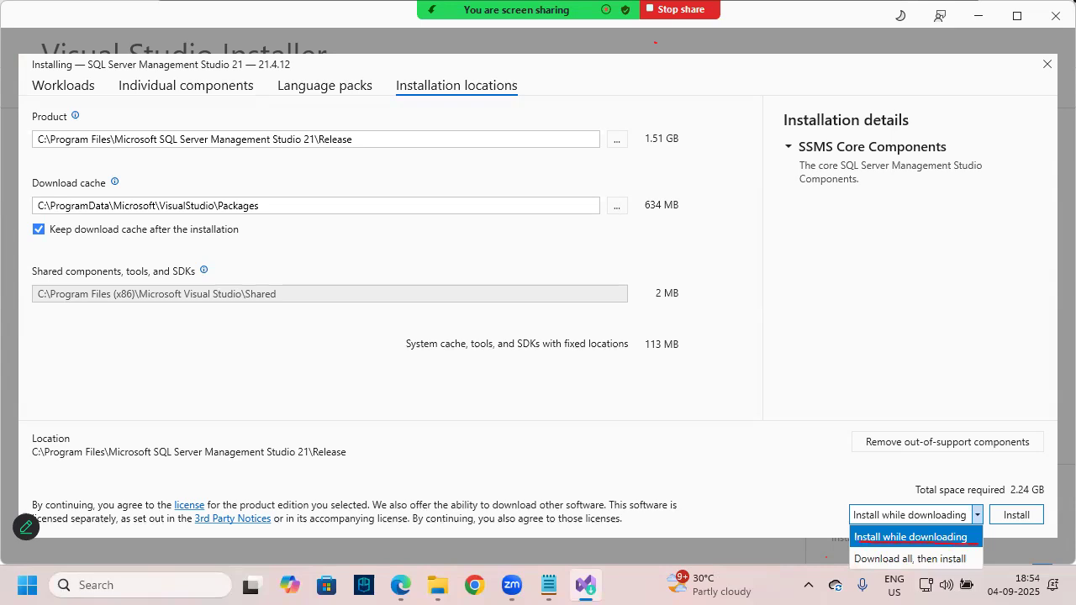
{"action": "left_click_drag", "start_coordinate": [870, 566], "coordinate": [961, 568]}
{"action": "key", "text": "Escape"}
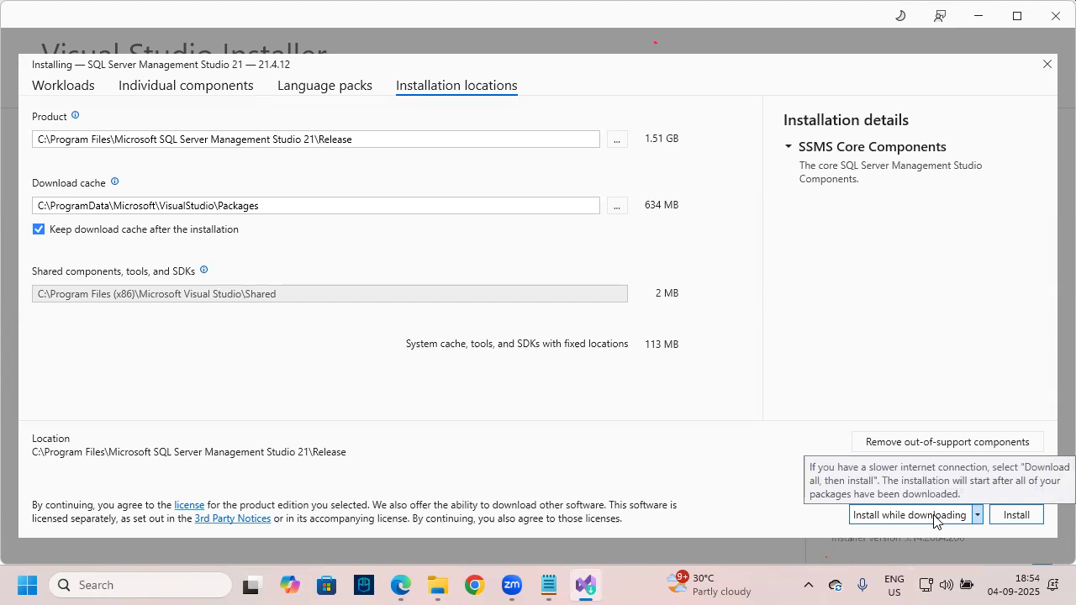
{"action": "left_click", "coordinate": [1028, 520]}
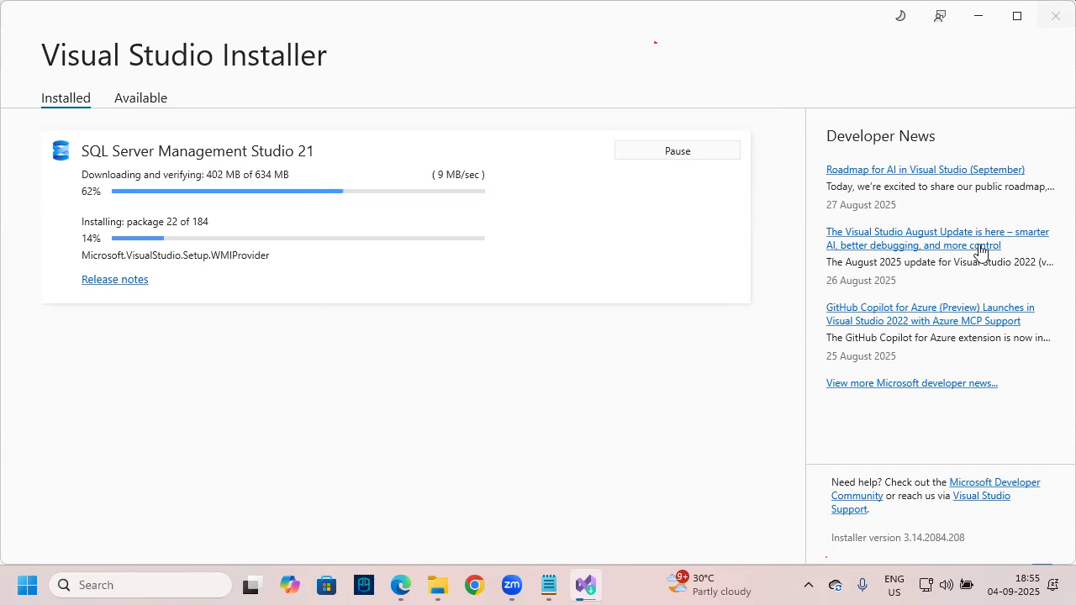
Switch to Microsoft Edge and examine the server, database and database object blocks in Block Diagram.pdf
{"action": "left_click", "coordinate": [402, 586]}
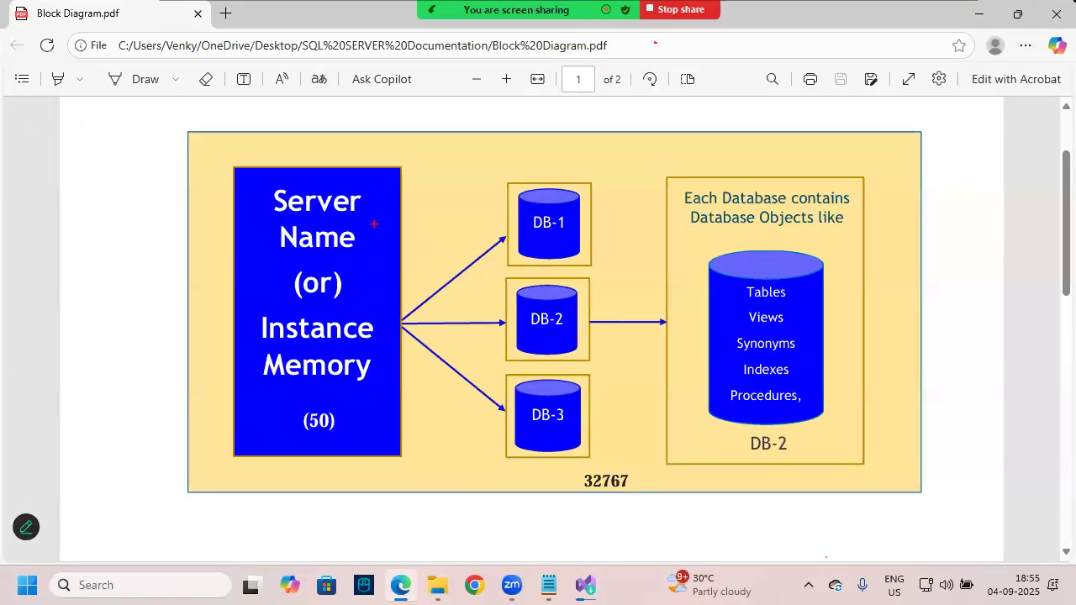
{"action": "left_click_drag", "start_coordinate": [257, 186], "coordinate": [368, 261]}
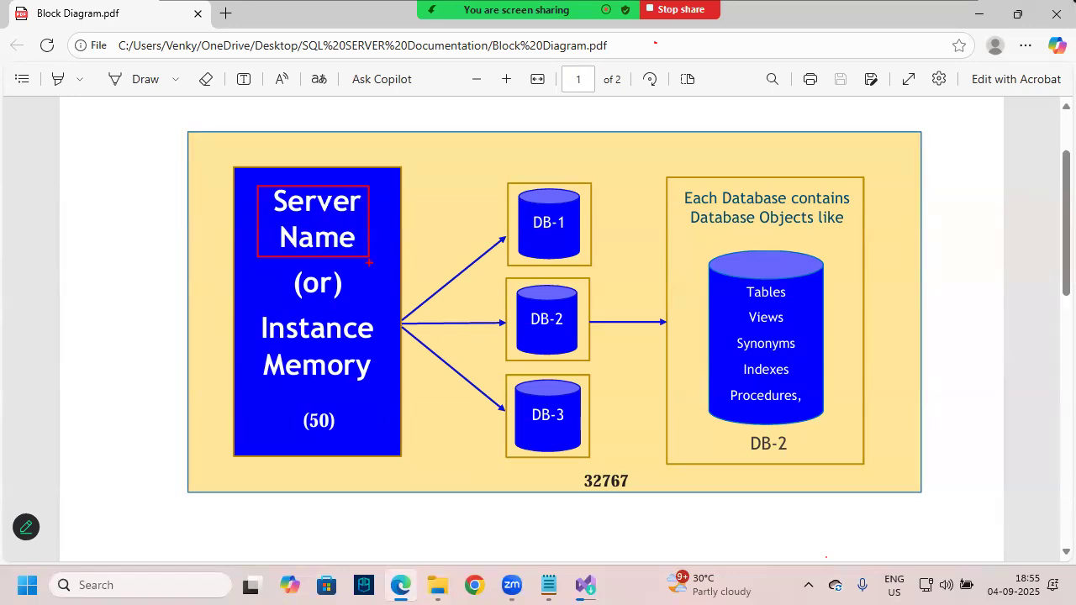
{"action": "left_click_drag", "start_coordinate": [239, 311], "coordinate": [385, 394]}
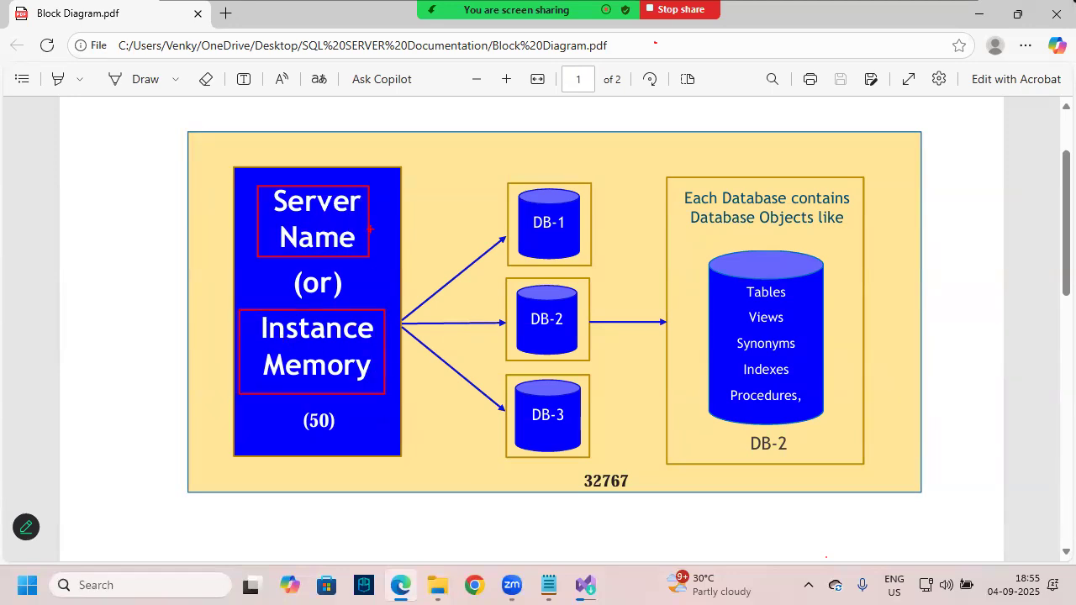
{"action": "mouse_move", "coordinate": [295, 133]}
{"action": "left_mouse_down"}
{"action": "mouse_move", "coordinate": [296, 158]}
{"action": "mouse_move", "coordinate": [323, 141]}
{"action": "mouse_move", "coordinate": [269, 130]}
{"action": "left_mouse_up"}
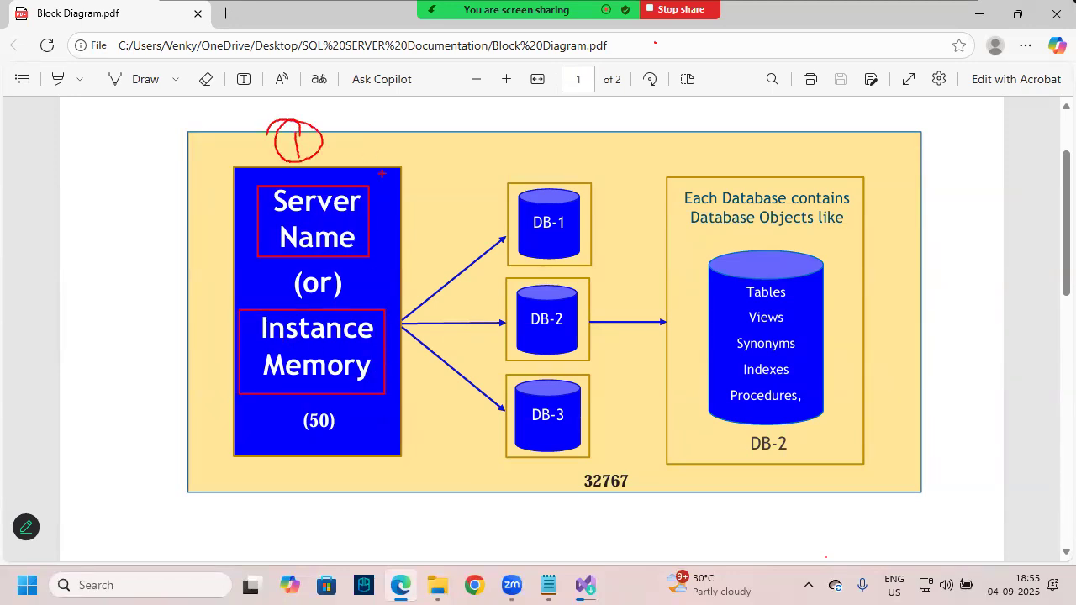
{"action": "left_click_drag", "start_coordinate": [468, 108], "coordinate": [367, 239]}
{"action": "mouse_move", "coordinate": [395, 204]}
{"action": "left_mouse_down"}
{"action": "mouse_move", "coordinate": [377, 234]}
{"action": "mouse_move", "coordinate": [408, 256]}
{"action": "left_mouse_up"}
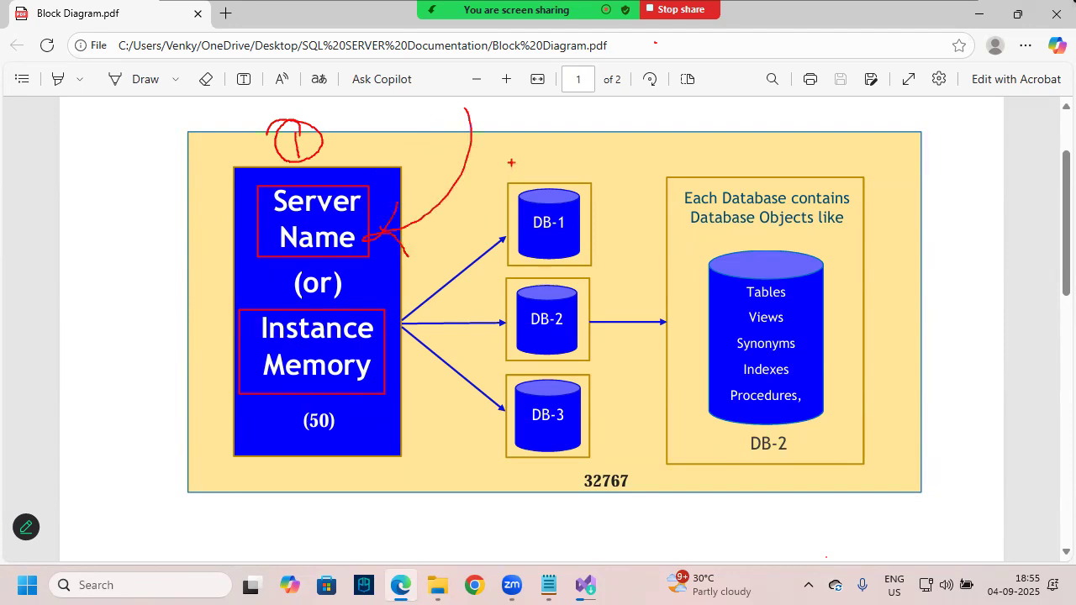
{"action": "mouse_move", "coordinate": [443, 84]}
{"action": "left_mouse_down"}
{"action": "mouse_move", "coordinate": [457, 110]}
{"action": "mouse_move", "coordinate": [480, 80]}
{"action": "left_mouse_up"}
{"action": "left_click_drag", "start_coordinate": [507, 216], "coordinate": [542, 195]}
{"action": "left_click_drag", "start_coordinate": [497, 330], "coordinate": [529, 314]}
{"action": "left_click_drag", "start_coordinate": [481, 431], "coordinate": [561, 399]}
{"action": "mouse_move", "coordinate": [571, 341]}
{"action": "left_mouse_down"}
{"action": "mouse_move", "coordinate": [650, 333]}
{"action": "mouse_move", "coordinate": [705, 417]}
{"action": "mouse_move", "coordinate": [694, 444]}
{"action": "left_mouse_up"}
{"action": "mouse_move", "coordinate": [746, 302]}
{"action": "left_mouse_down"}
{"action": "mouse_move", "coordinate": [797, 305]}
{"action": "mouse_move", "coordinate": [761, 313]}
{"action": "left_mouse_up"}
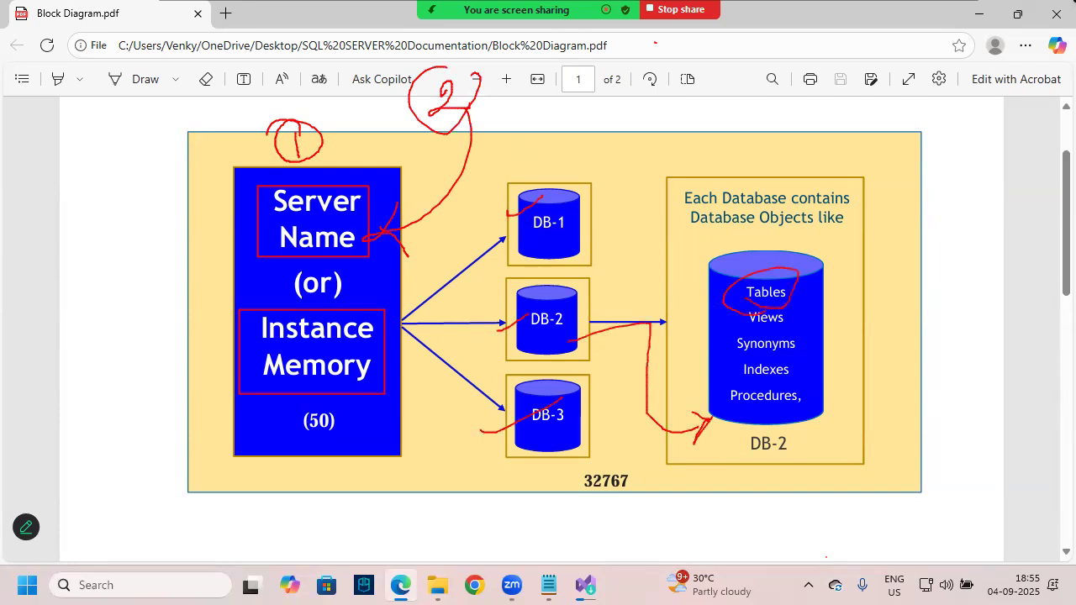
{"action": "key", "text": "Escape"}
Return to the Visual Studio Installer and check the SQL Server Management Studio 21 installation status and launch option
{"action": "left_click", "coordinate": [586, 585]}
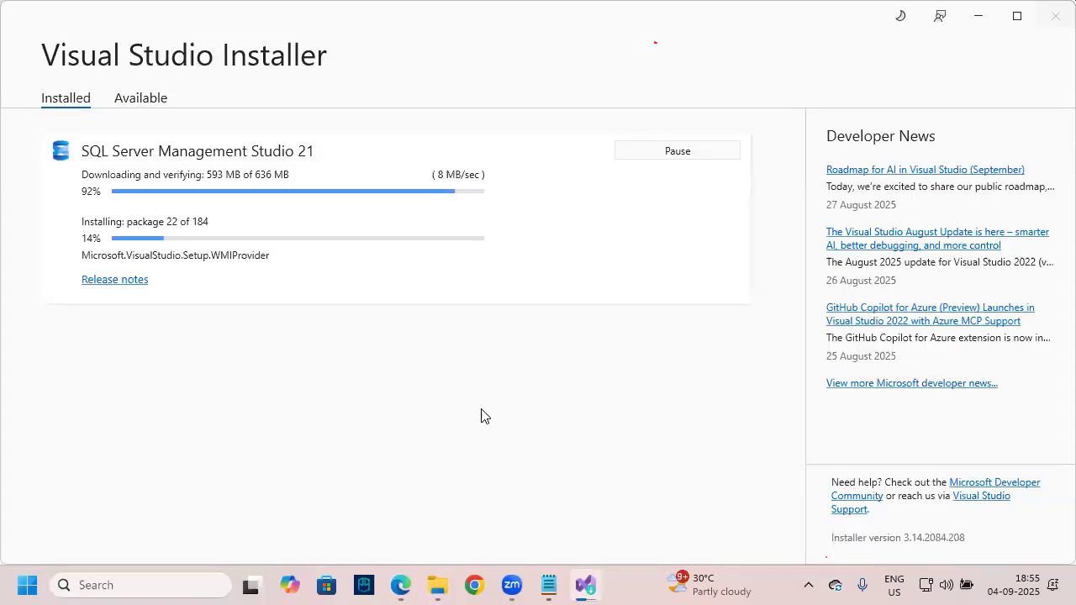
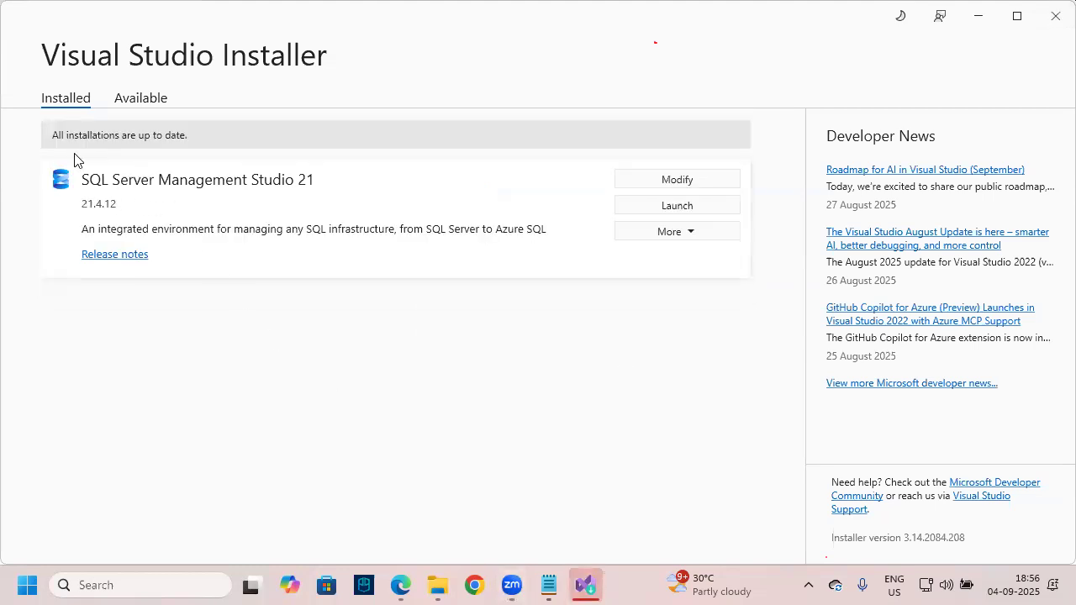
{"action": "mouse_move", "coordinate": [48, 122]}
{"action": "left_mouse_down"}
{"action": "mouse_move", "coordinate": [219, 149]}
{"action": "mouse_move", "coordinate": [206, 124]}
{"action": "left_mouse_up"}
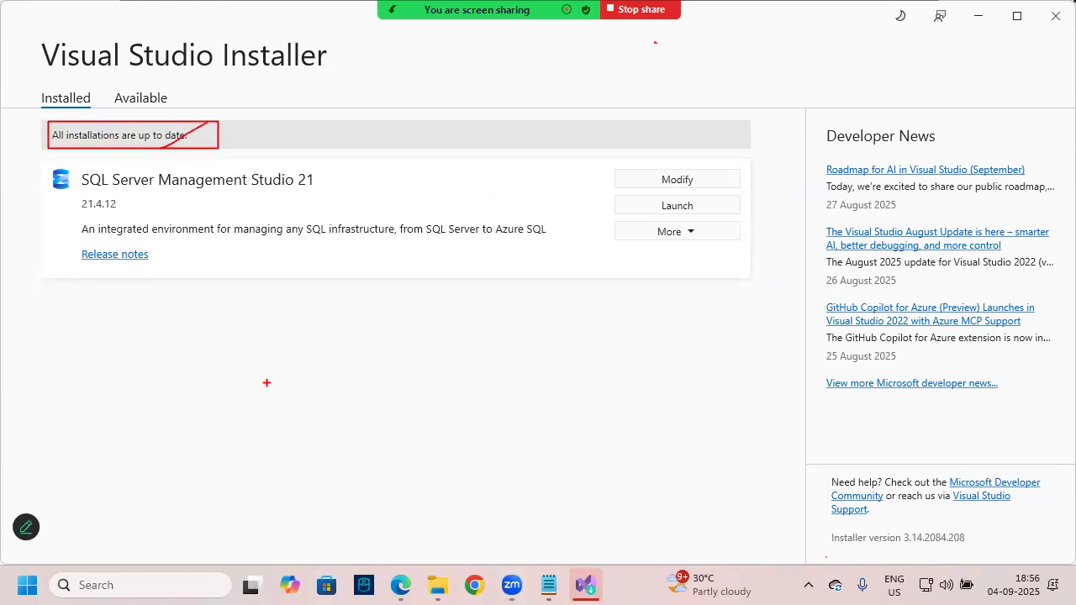
{"action": "key", "text": "Escape"}
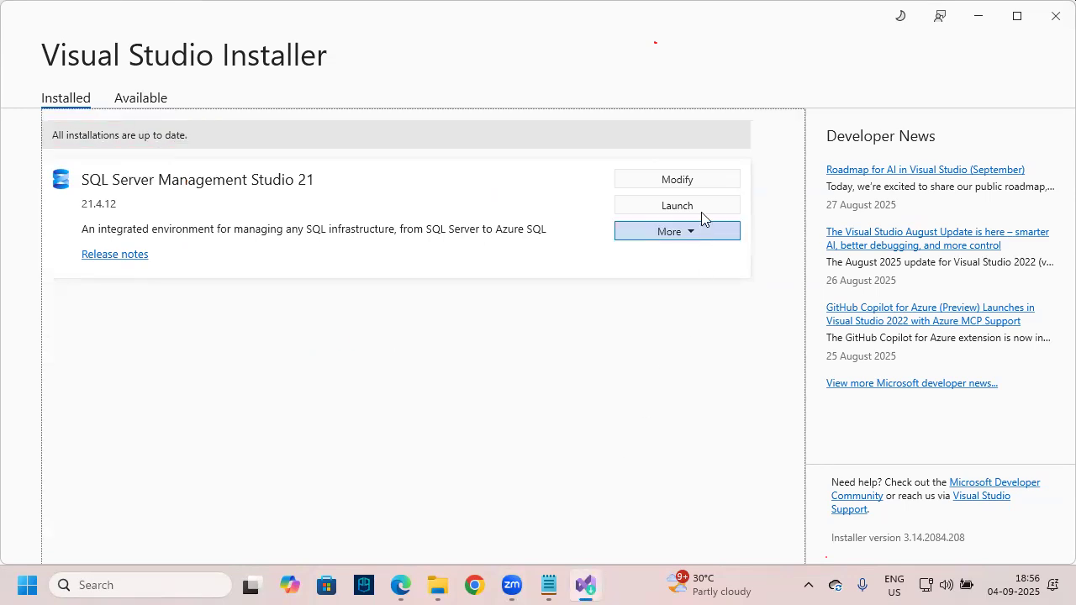
{"action": "left_click_drag", "start_coordinate": [609, 194], "coordinate": [745, 217]}
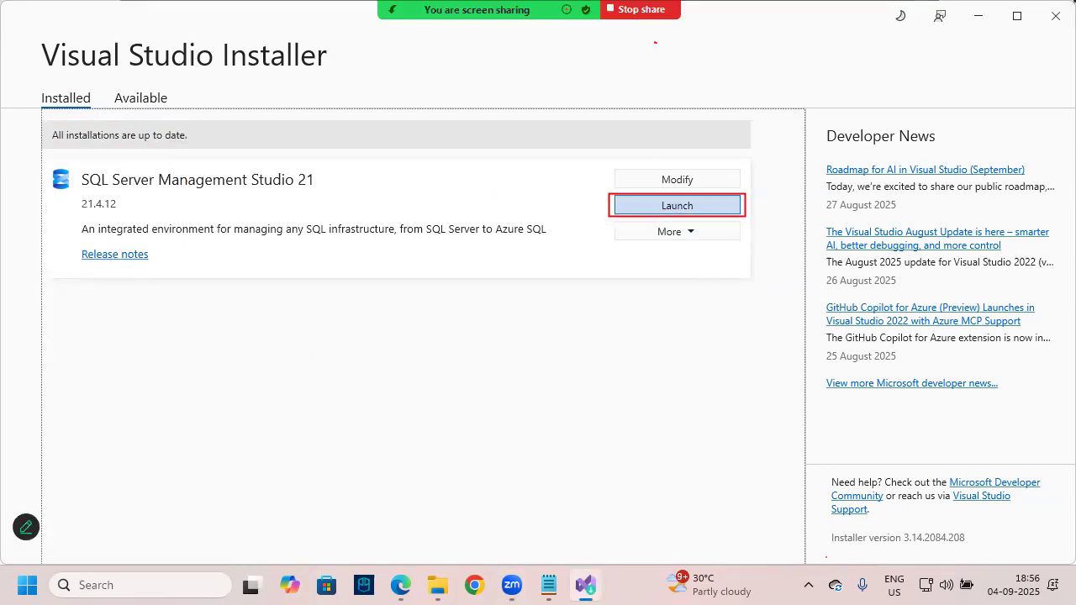
{"action": "key", "text": "Escape"}
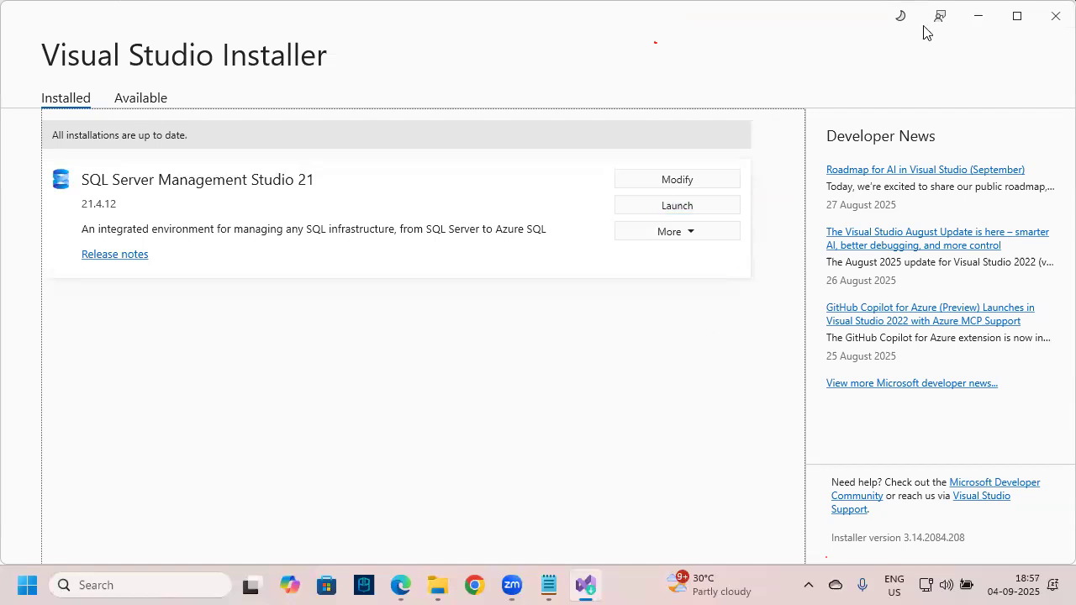
Minimize the installer and Downloads windows to show the desktop, and open the Windows search
{"action": "left_click", "coordinate": [980, 18]}
{"action": "left_click", "coordinate": [974, 18]}
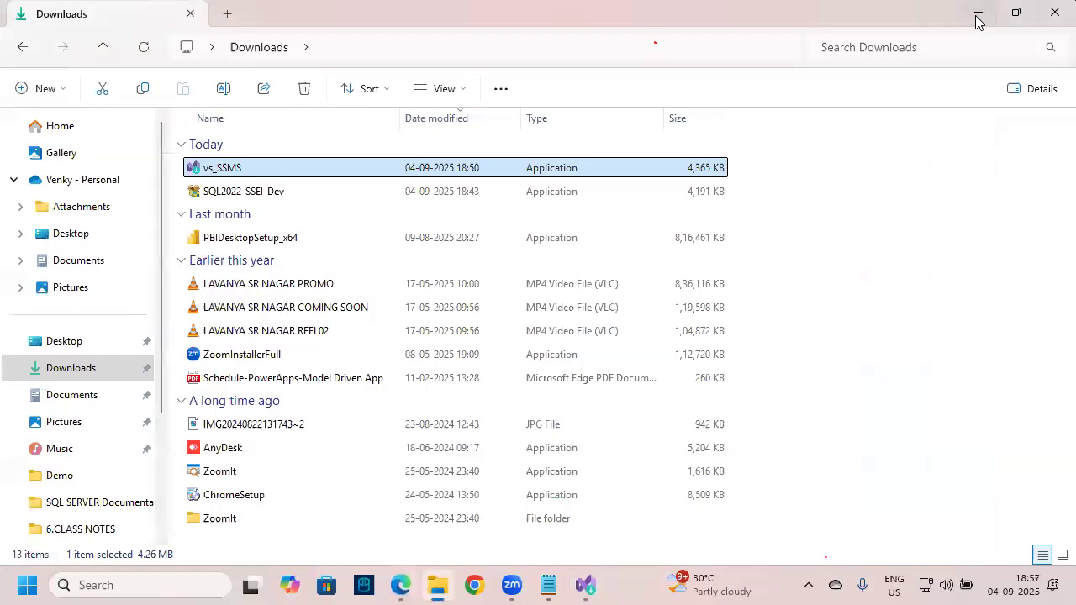
{"action": "left_click", "coordinate": [978, 14]}
{"action": "left_click", "coordinate": [978, 15]}
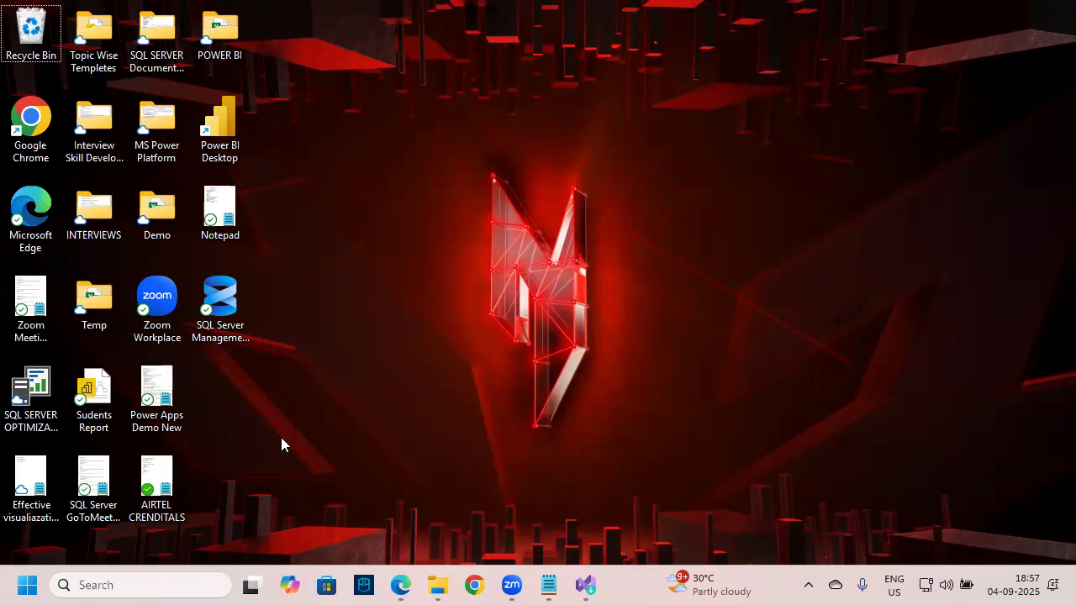
{"action": "left_click", "coordinate": [26, 527]}
{"action": "mouse_move", "coordinate": [188, 269]}
{"action": "left_mouse_down"}
{"action": "mouse_move", "coordinate": [259, 361]}
{"action": "mouse_move", "coordinate": [257, 290]}
{"action": "left_mouse_up"}
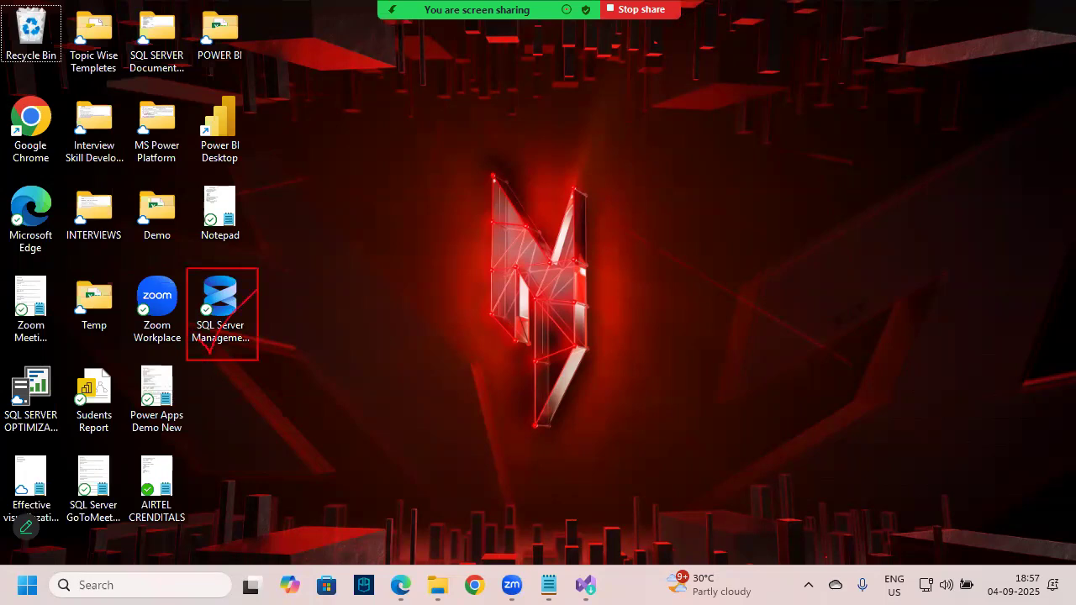
{"action": "left_click_drag", "start_coordinate": [217, 247], "coordinate": [219, 268]}
{"action": "key", "text": "Escape"}
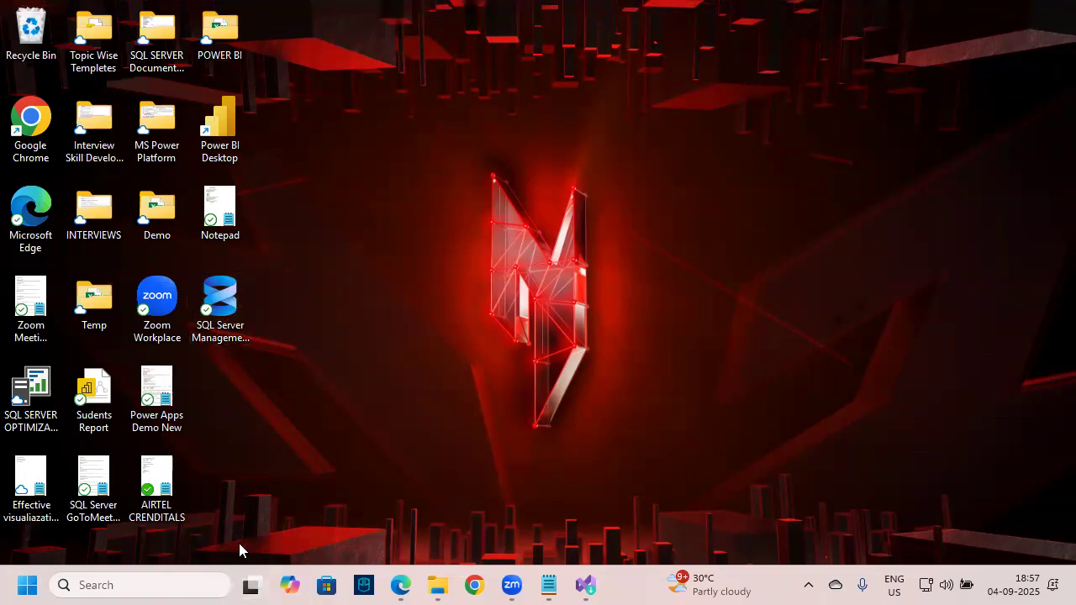
{"action": "left_click", "coordinate": [172, 585]}
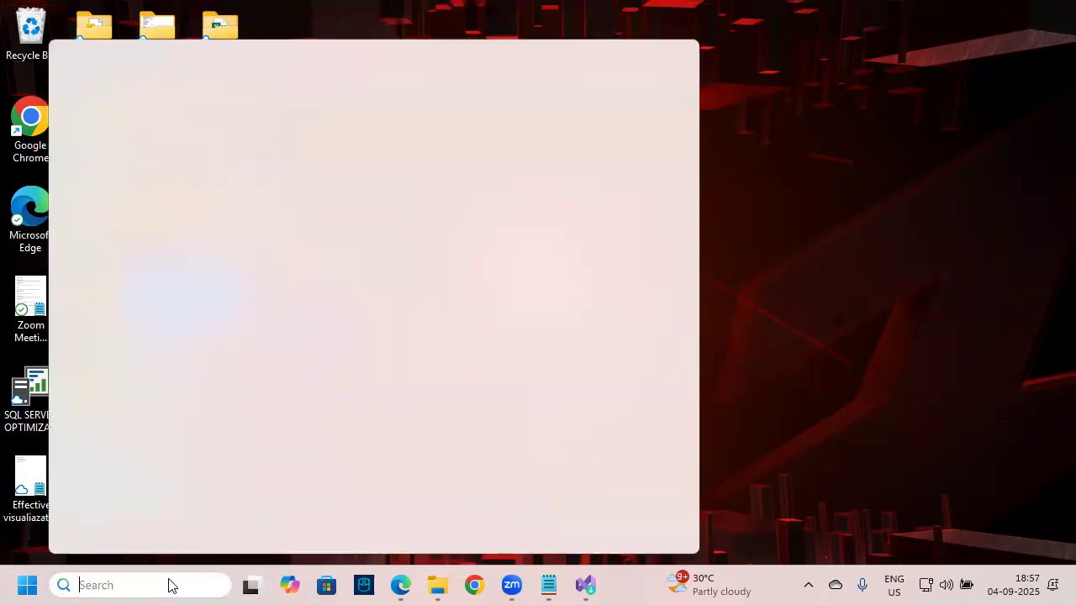
{"action": "type", "text": "SQL"}
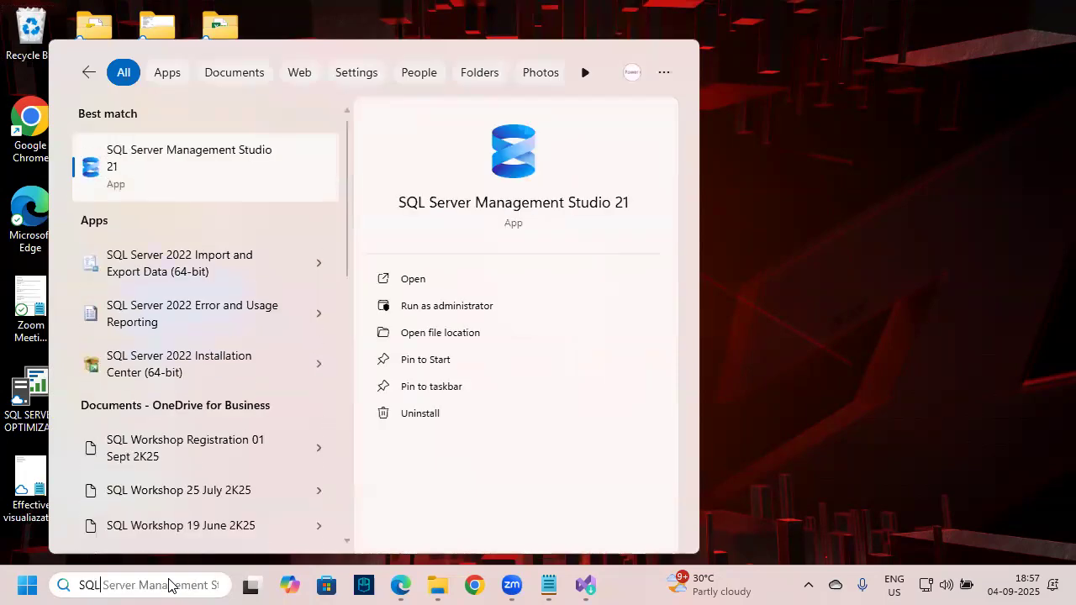
{"action": "type", "text": " SERVER"}
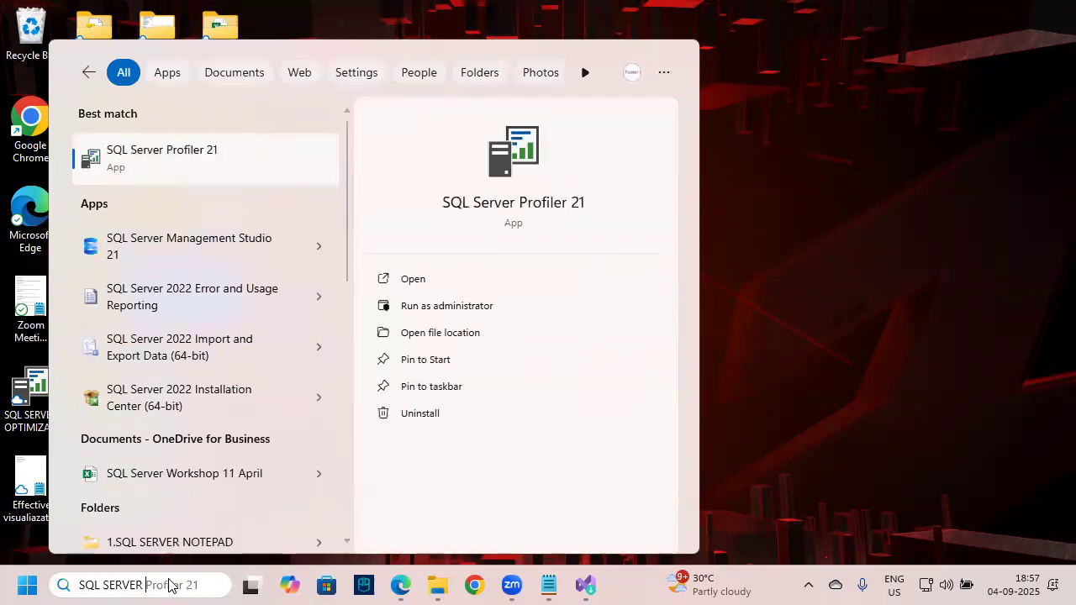
{"action": "key", "text": "BackSpace"}
{"action": "key", "text": "BackSpace"}
{"action": "key", "text": "BackSpace"}
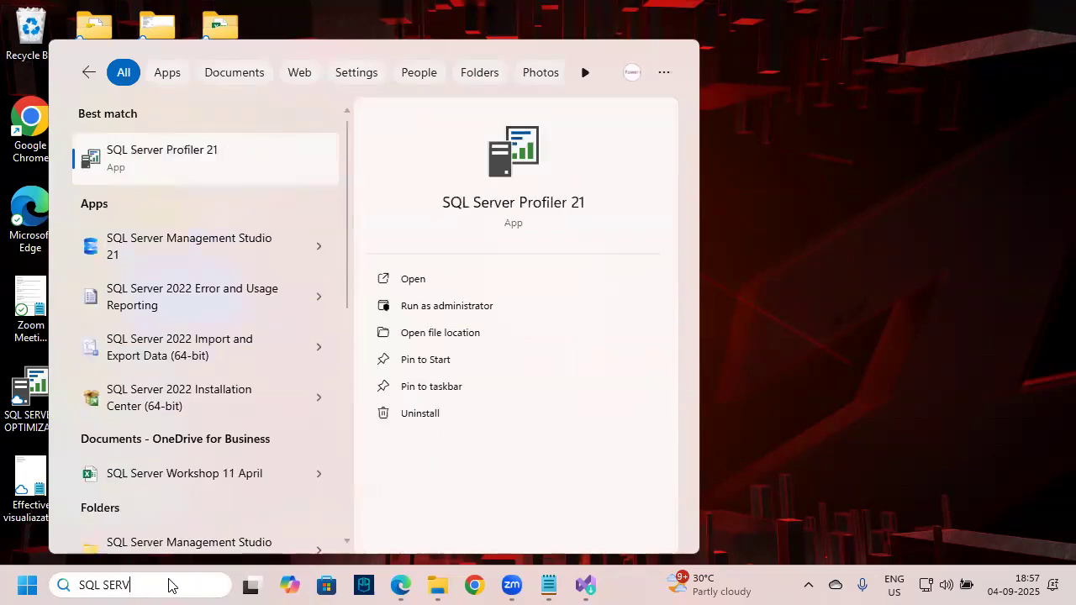
{"action": "key", "text": "BackSpace"}
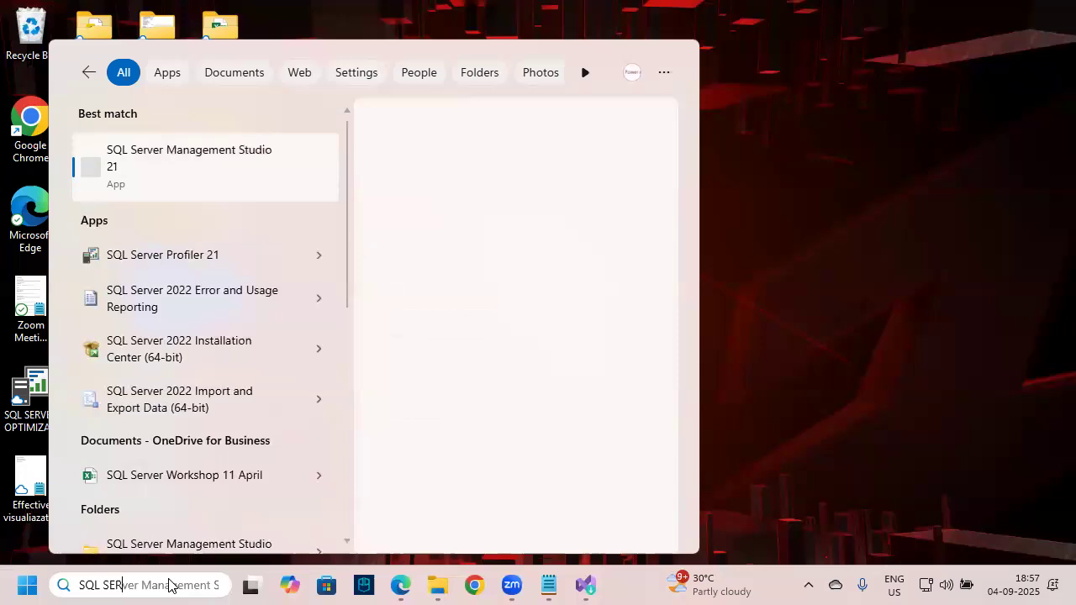
{"action": "key", "text": "BackSpace"}
{"action": "key", "text": "BackSpace"}
{"action": "key", "text": "BackSpace"}
{"action": "key", "text": "BackSpace"}
{"action": "key", "text": "BackSpace"}
{"action": "key", "text": "BackSpace"}
{"action": "key", "text": "BackSpace"}
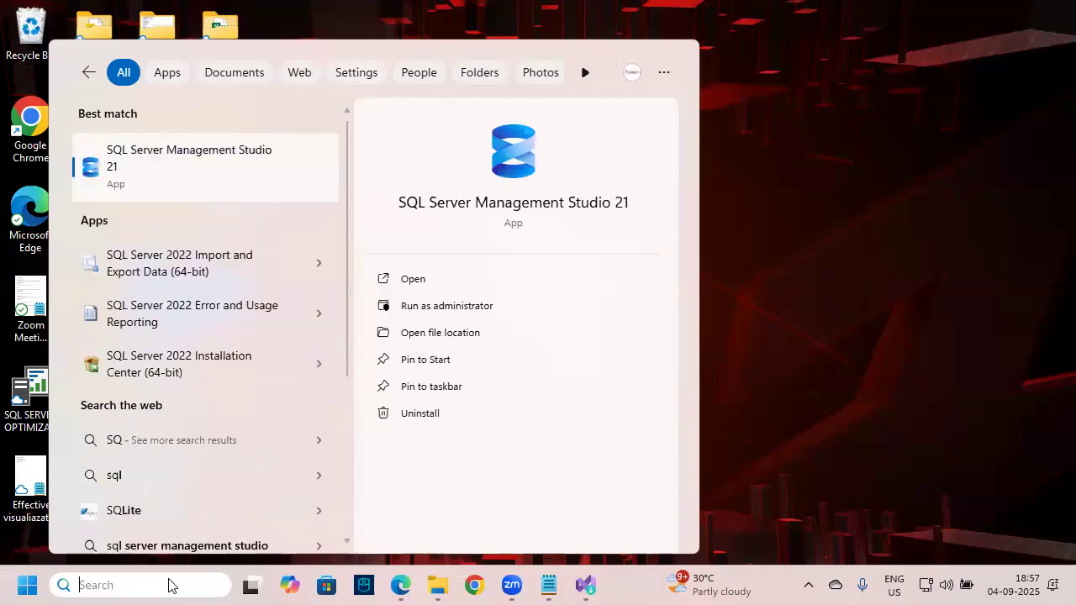
Search Windows for "sql ser" and launch SQL Server Management Studio 21
{"action": "key", "text": "Caps_Lock"}
{"action": "type", "text": "sql ser"}
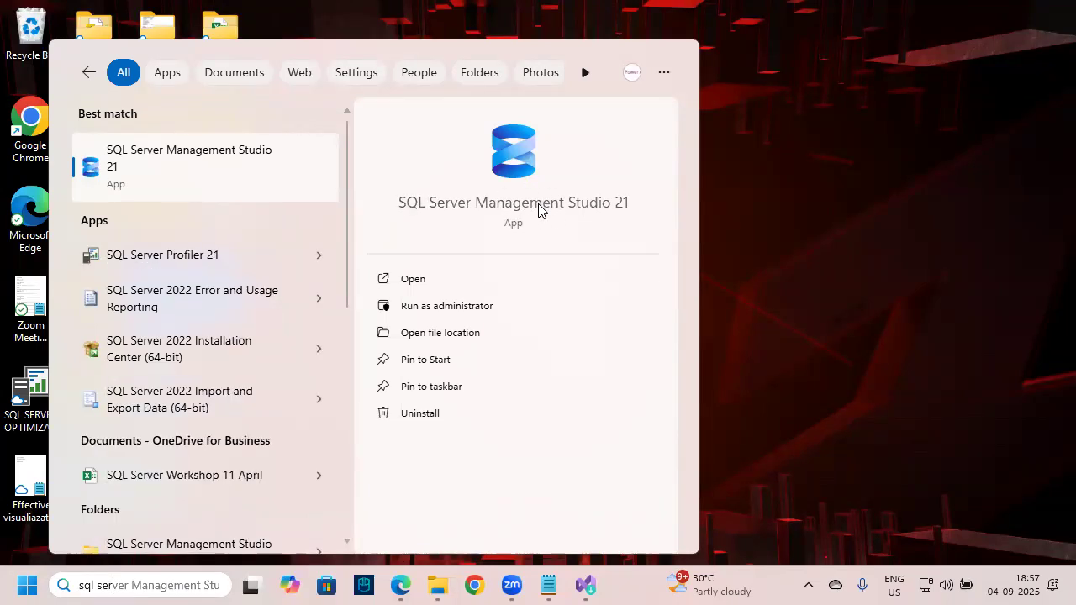
{"action": "left_click", "coordinate": [552, 202]}
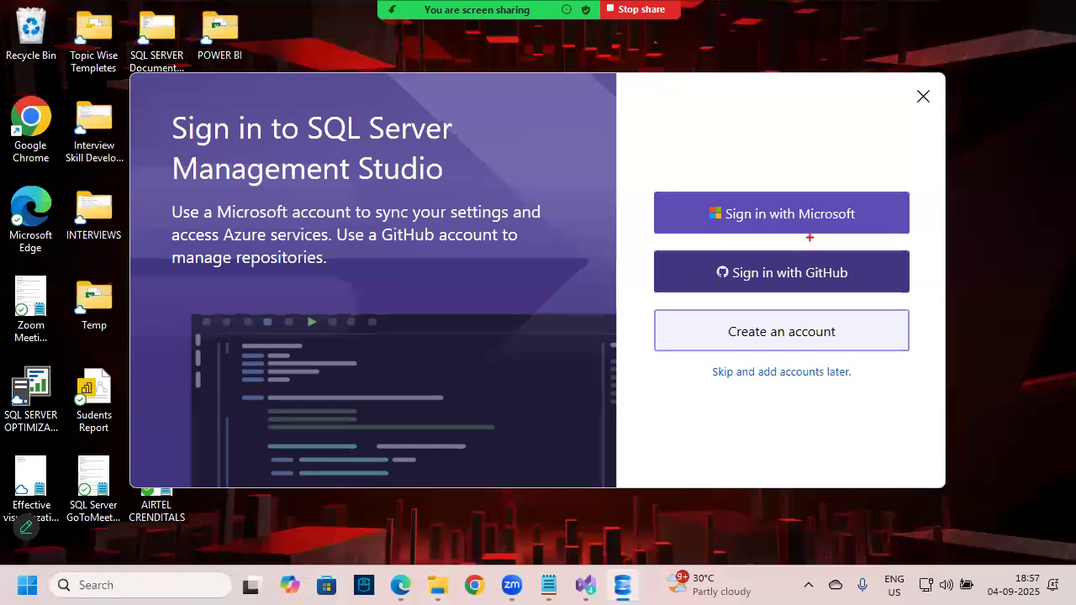
Skip the account sign-in for SQL Server Management Studio and accept the new connection dialog experience
{"action": "left_click_drag", "start_coordinate": [778, 155], "coordinate": [781, 187]}
{"action": "left_click_drag", "start_coordinate": [773, 177], "coordinate": [781, 187]}
{"action": "mouse_move", "coordinate": [773, 345]}
{"action": "left_mouse_down"}
{"action": "mouse_move", "coordinate": [782, 308]}
{"action": "mouse_move", "coordinate": [807, 364]}
{"action": "left_mouse_up"}
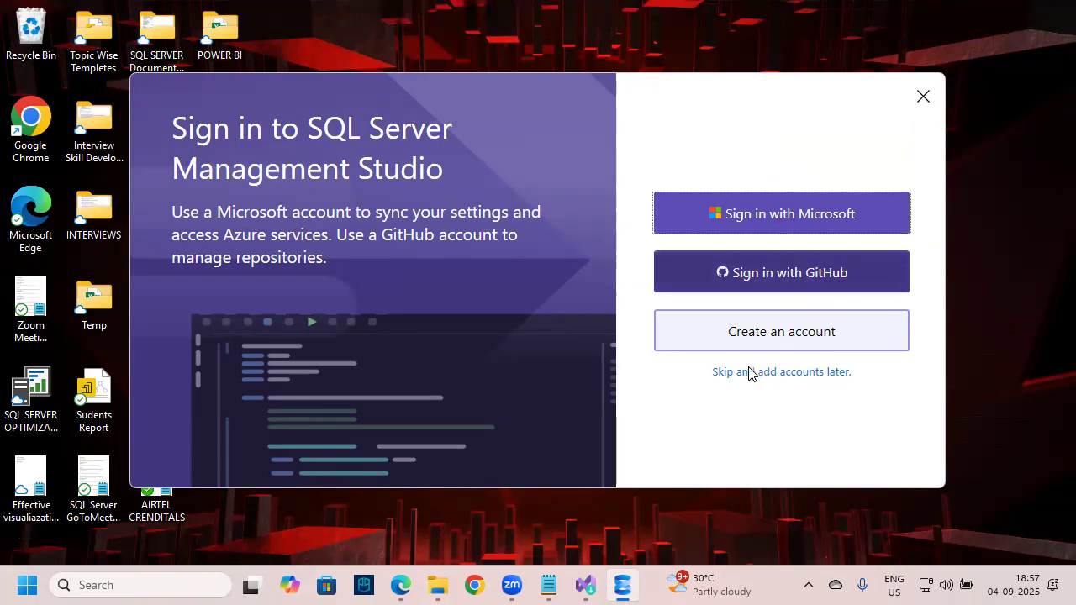
{"action": "left_click_drag", "start_coordinate": [704, 358], "coordinate": [872, 390]}
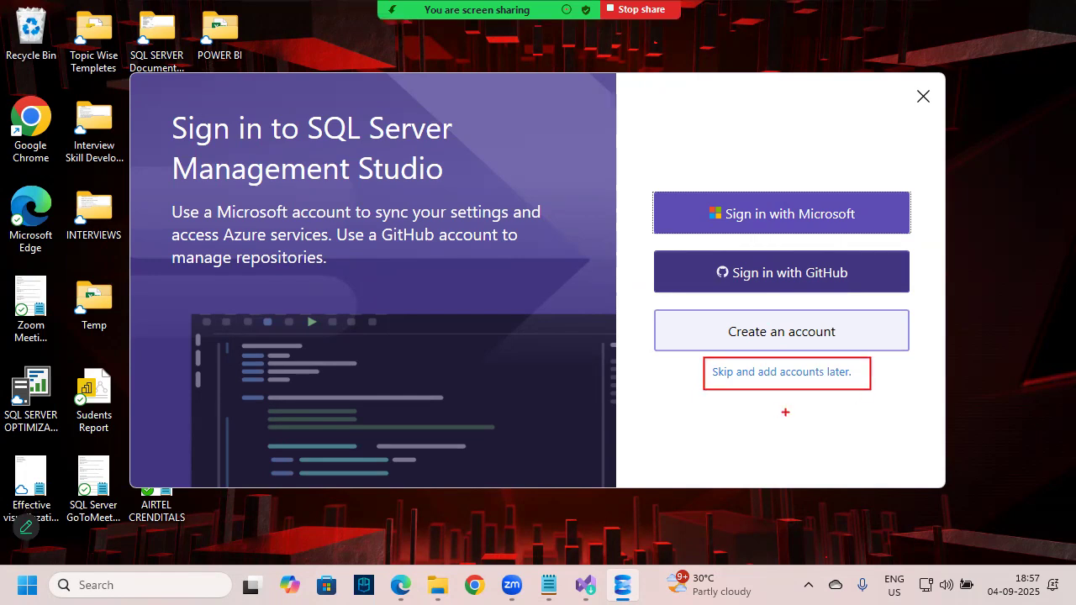
{"action": "left_click_drag", "start_coordinate": [779, 385], "coordinate": [843, 355]}
{"action": "key", "text": "Escape"}
{"action": "left_click", "coordinate": [762, 372]}
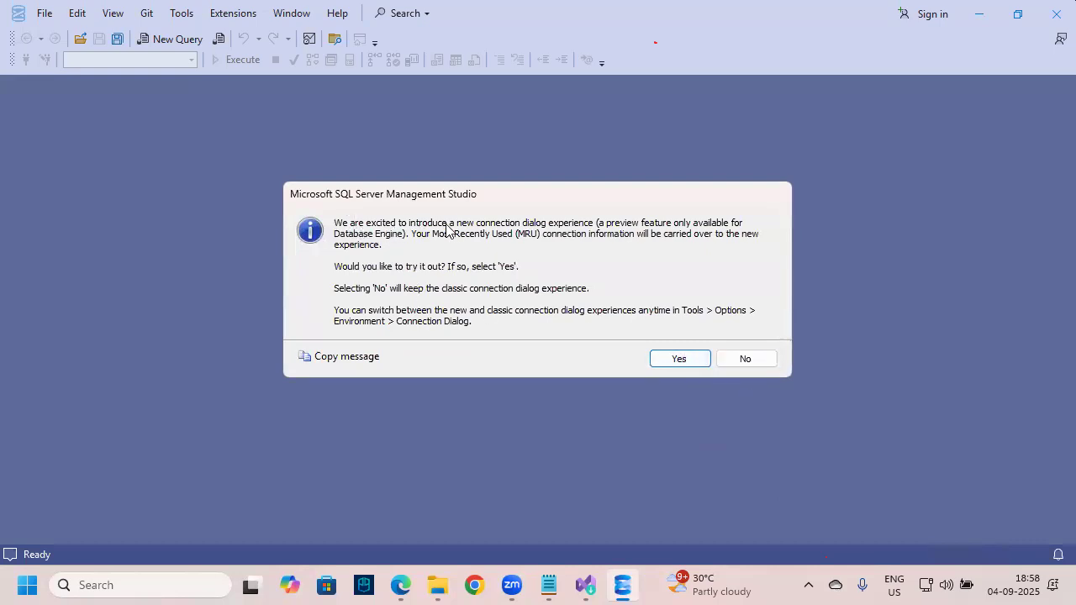
{"action": "left_click", "coordinate": [680, 359]}
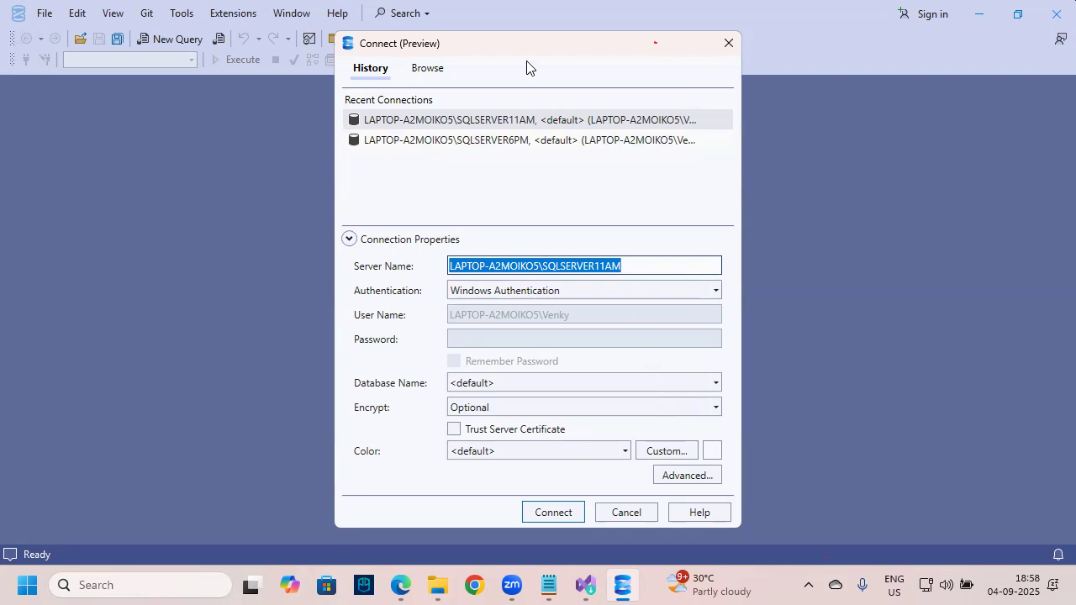
Examine the recent connections and the browsable server categories in the connection dialog
{"action": "left_click_drag", "start_coordinate": [513, 53], "coordinate": [502, 51]}
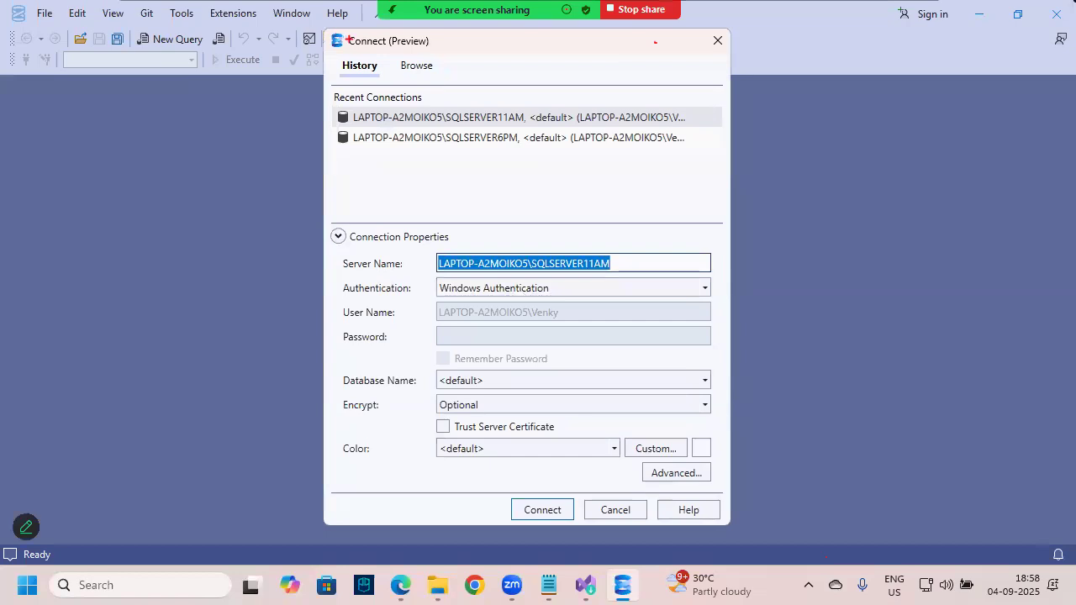
{"action": "left_click_drag", "start_coordinate": [492, 166], "coordinate": [468, 211]}
{"action": "mouse_move", "coordinate": [564, 161]}
{"action": "left_mouse_down"}
{"action": "mouse_move", "coordinate": [532, 177]}
{"action": "mouse_move", "coordinate": [514, 210]}
{"action": "mouse_move", "coordinate": [564, 206]}
{"action": "left_mouse_up"}
{"action": "mouse_move", "coordinate": [571, 173]}
{"action": "left_mouse_down"}
{"action": "mouse_move", "coordinate": [599, 171]}
{"action": "mouse_move", "coordinate": [599, 200]}
{"action": "left_mouse_up"}
{"action": "mouse_move", "coordinate": [626, 163]}
{"action": "left_mouse_down"}
{"action": "mouse_move", "coordinate": [627, 192]}
{"action": "mouse_move", "coordinate": [580, 214]}
{"action": "left_mouse_up"}
{"action": "left_click_drag", "start_coordinate": [503, 235], "coordinate": [660, 193]}
{"action": "key", "text": "Escape"}
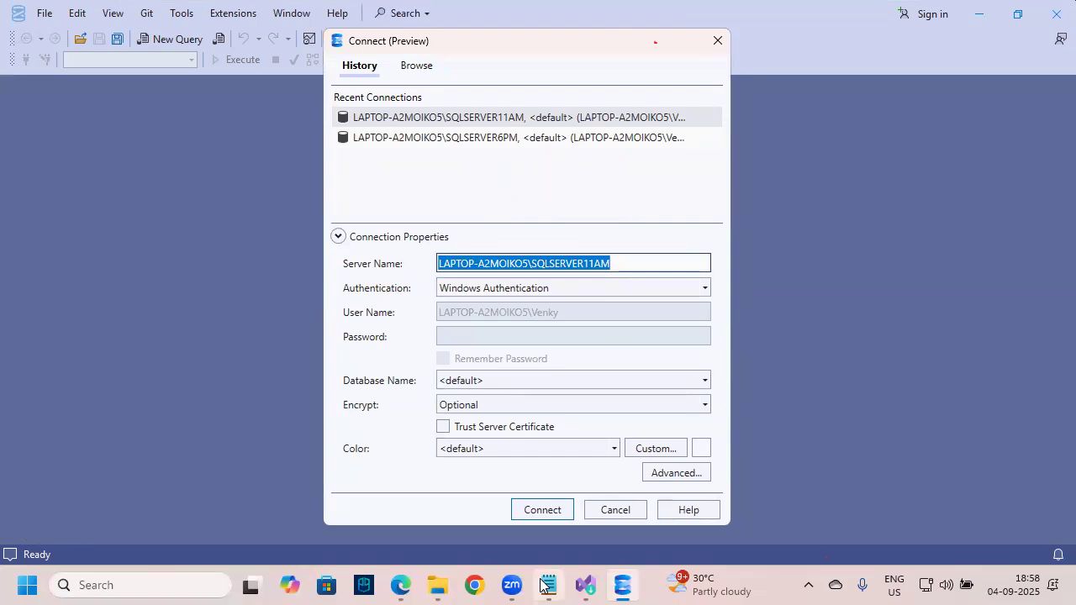
{"action": "mouse_move", "coordinate": [545, 586]}
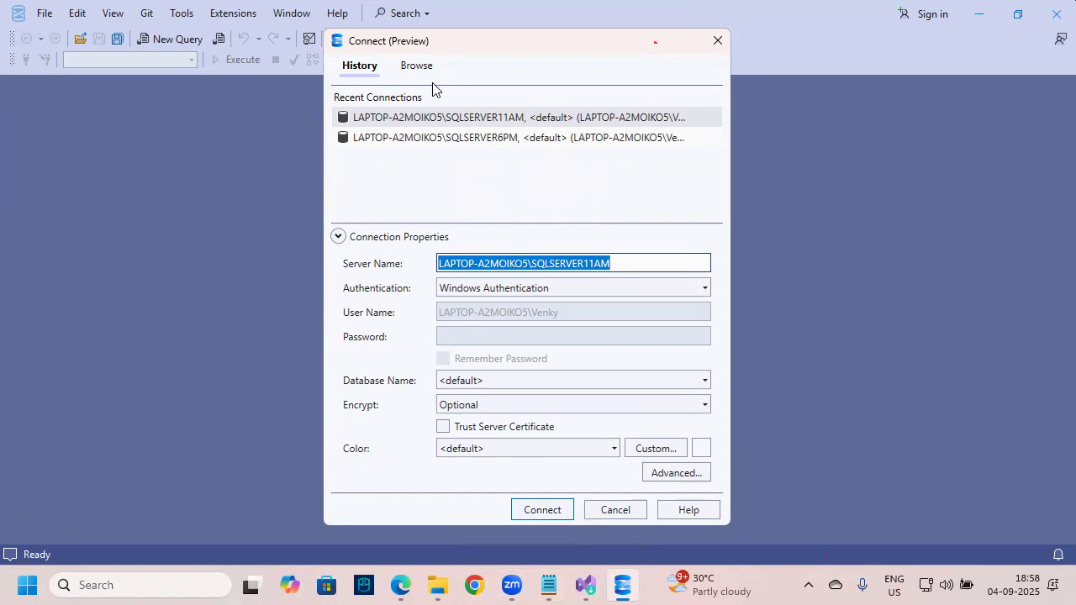
{"action": "mouse_move", "coordinate": [349, 31]}
{"action": "left_mouse_down"}
{"action": "mouse_move", "coordinate": [445, 51]}
{"action": "mouse_move", "coordinate": [423, 19]}
{"action": "left_mouse_up"}
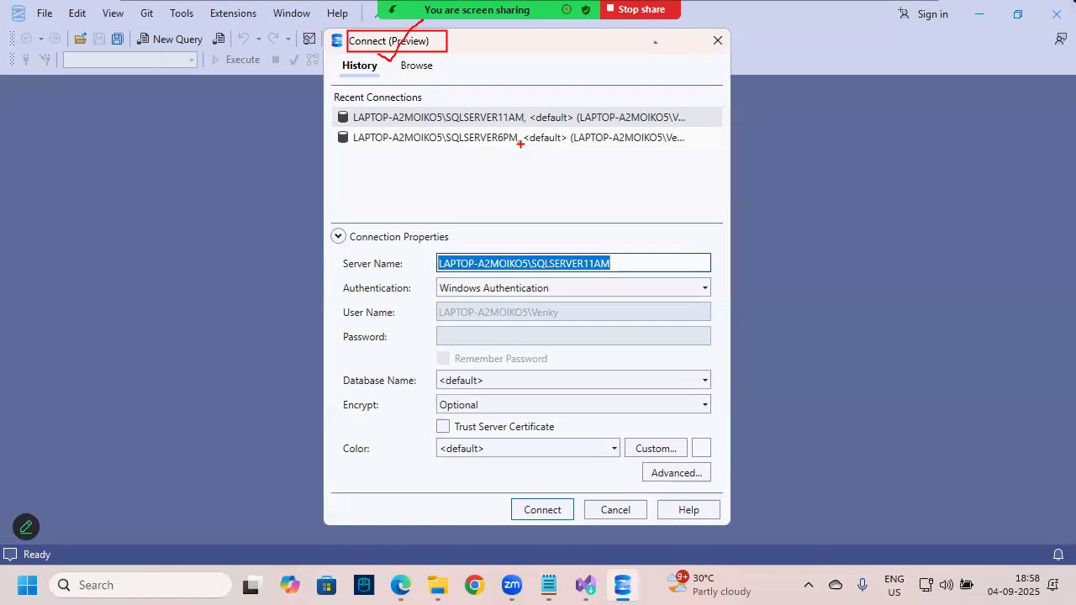
{"action": "key", "text": "Escape"}
{"action": "key", "text": "ctrl+2"}
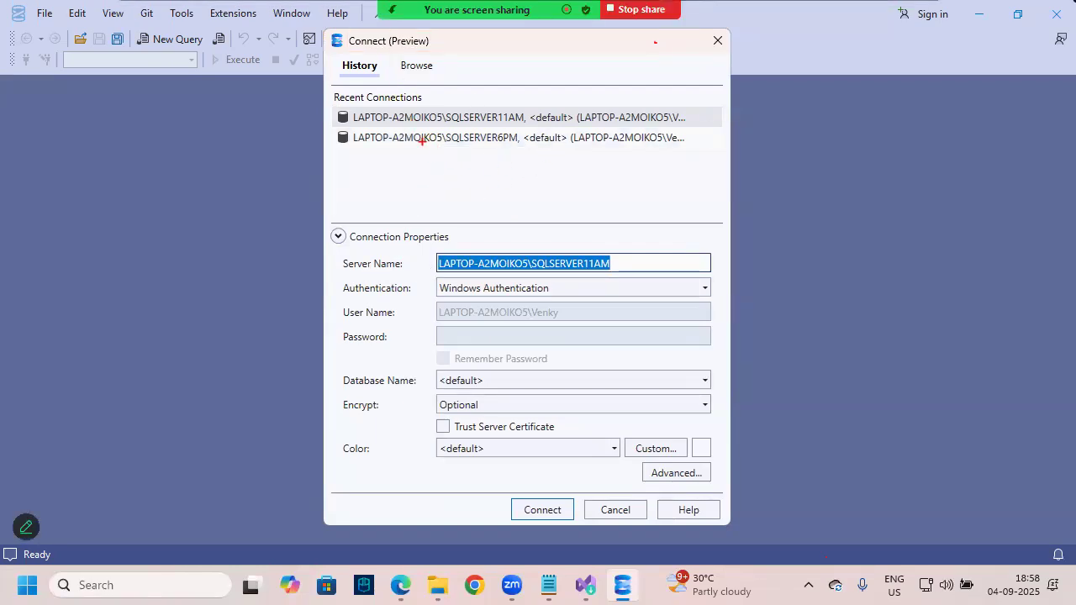
{"action": "left_click", "coordinate": [423, 69]}
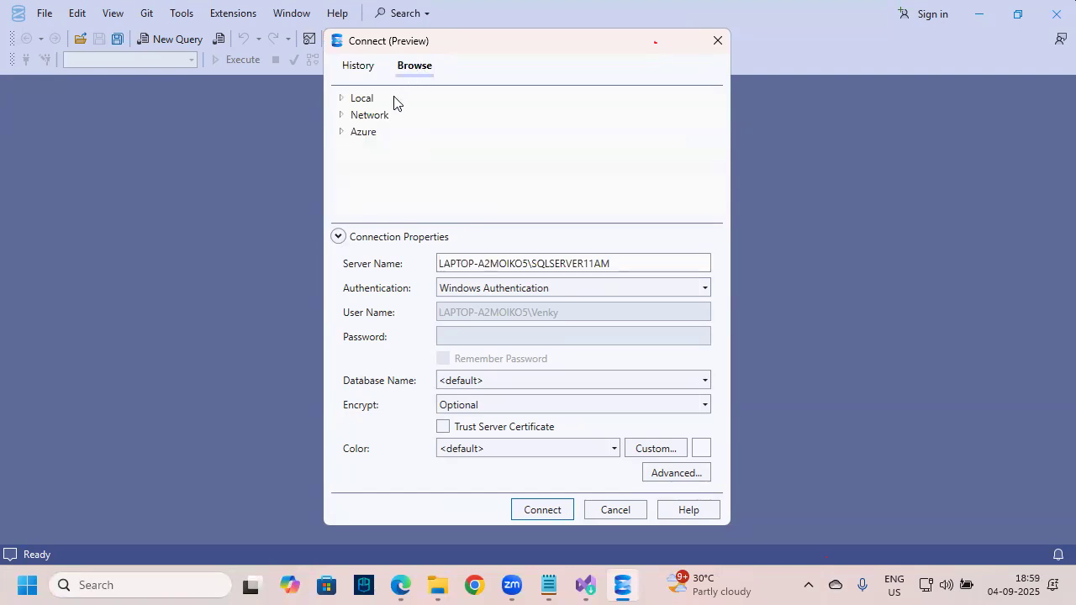
{"action": "left_click", "coordinate": [359, 67]}
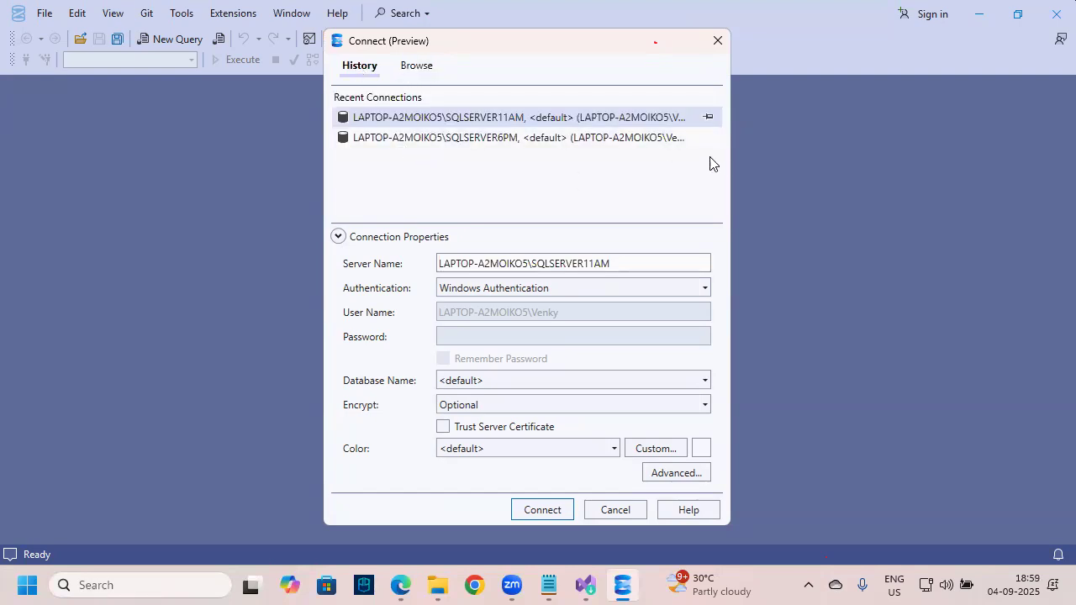
{"action": "left_click_drag", "start_coordinate": [683, 181], "coordinate": [740, 164]}
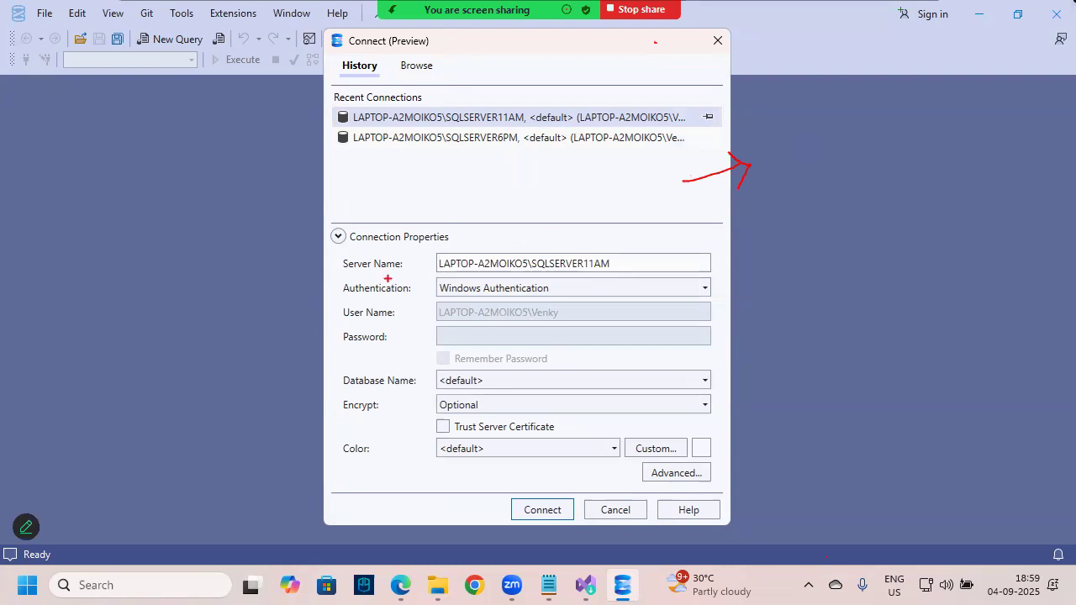
Clear the server name and choose the local server LAPTOP-A2MOIKO5\SQLSERVER6PM for the connection
{"action": "left_click_drag", "start_coordinate": [644, 264], "coordinate": [432, 268]}
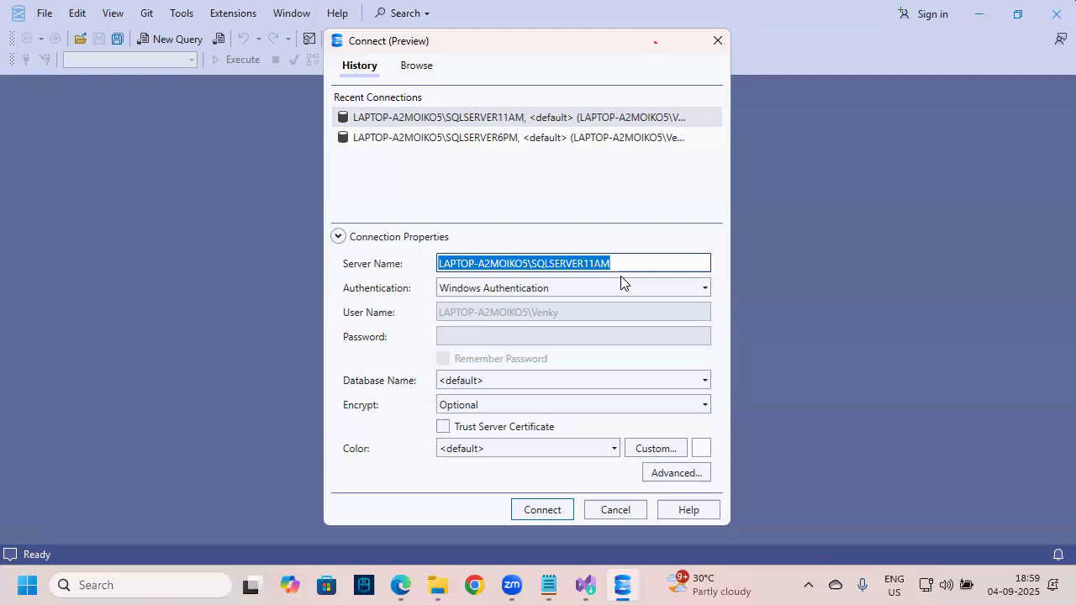
{"action": "key", "text": "BackSpace"}
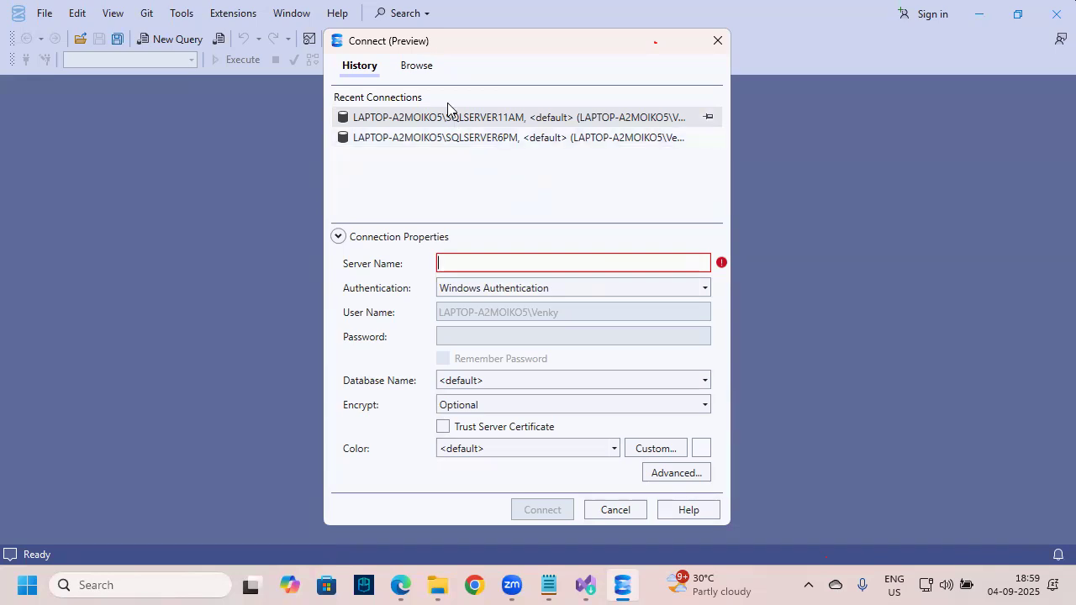
{"action": "left_click", "coordinate": [424, 72]}
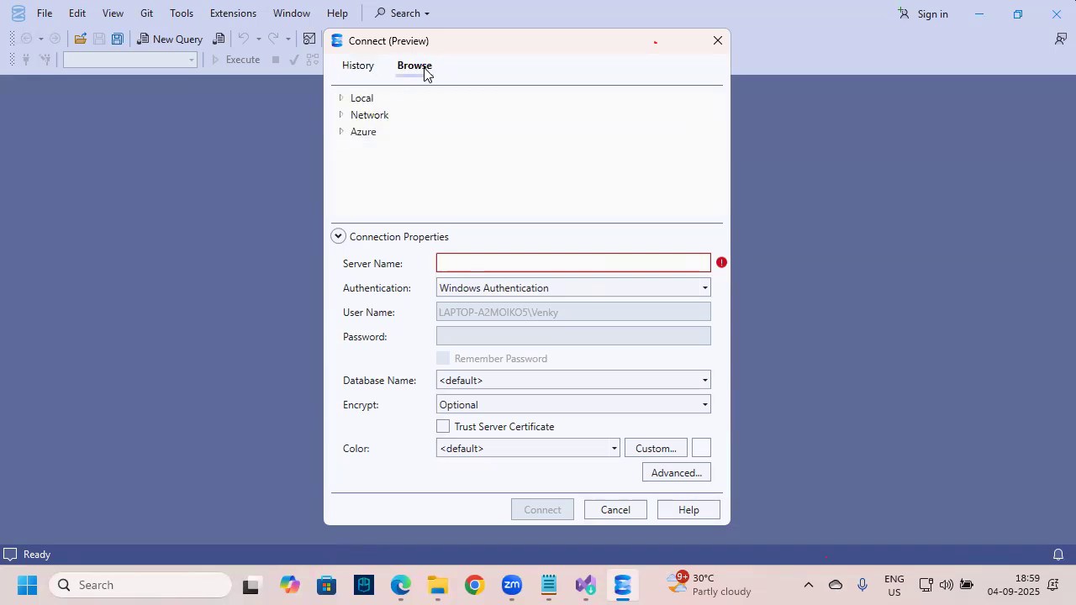
{"action": "left_click", "coordinate": [341, 99]}
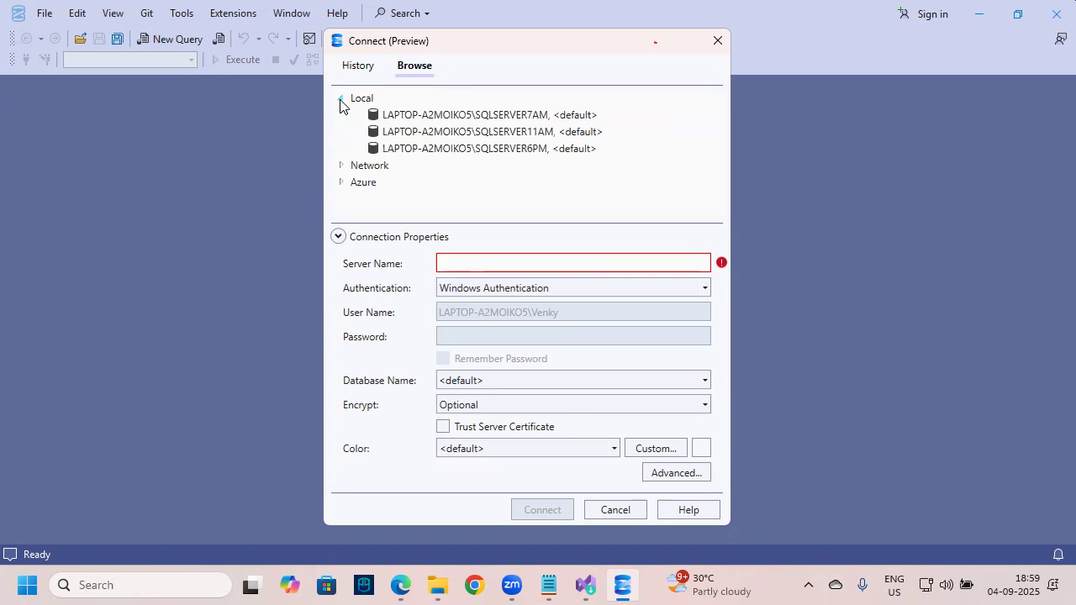
{"action": "mouse_move", "coordinate": [360, 104]}
{"action": "left_mouse_down"}
{"action": "mouse_move", "coordinate": [463, 140]}
{"action": "mouse_move", "coordinate": [639, 169]}
{"action": "left_mouse_up"}
{"action": "left_click_drag", "start_coordinate": [529, 122], "coordinate": [560, 133]}
{"action": "left_click_drag", "start_coordinate": [375, 139], "coordinate": [621, 159]}
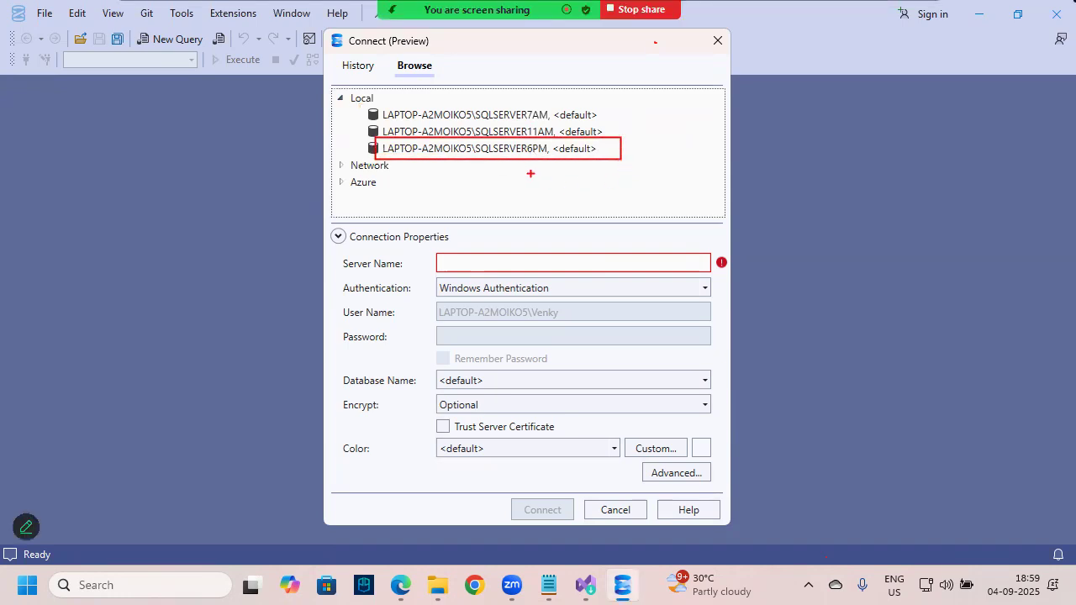
{"action": "left_click", "coordinate": [539, 150]}
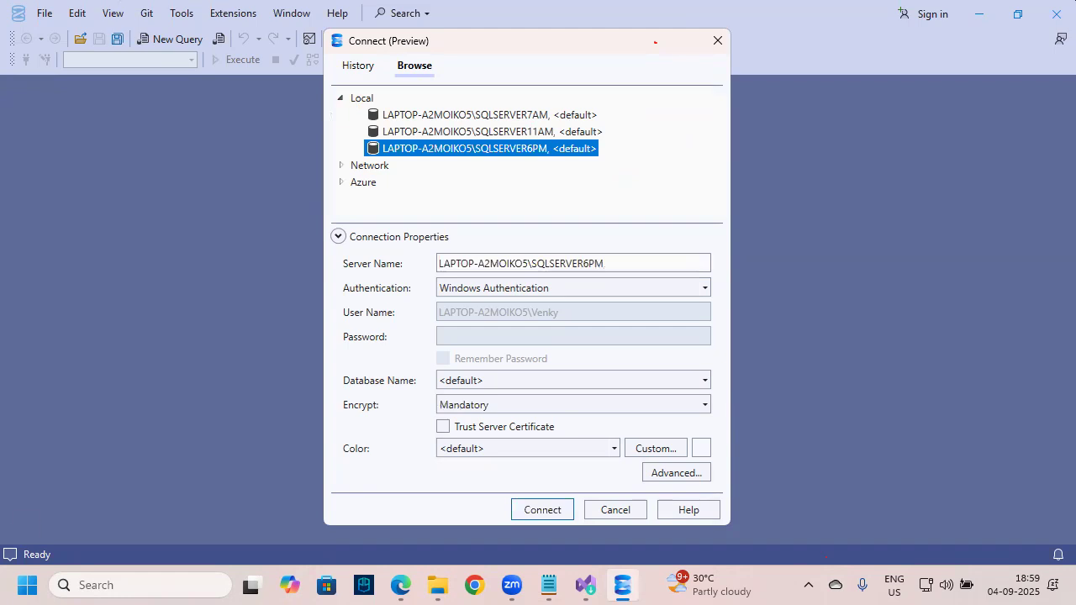
{"action": "left_click_drag", "start_coordinate": [468, 134], "coordinate": [438, 160]}
{"action": "mouse_move", "coordinate": [431, 250]}
{"action": "left_mouse_down"}
{"action": "mouse_move", "coordinate": [577, 272]}
{"action": "mouse_move", "coordinate": [724, 275]}
{"action": "left_mouse_up"}
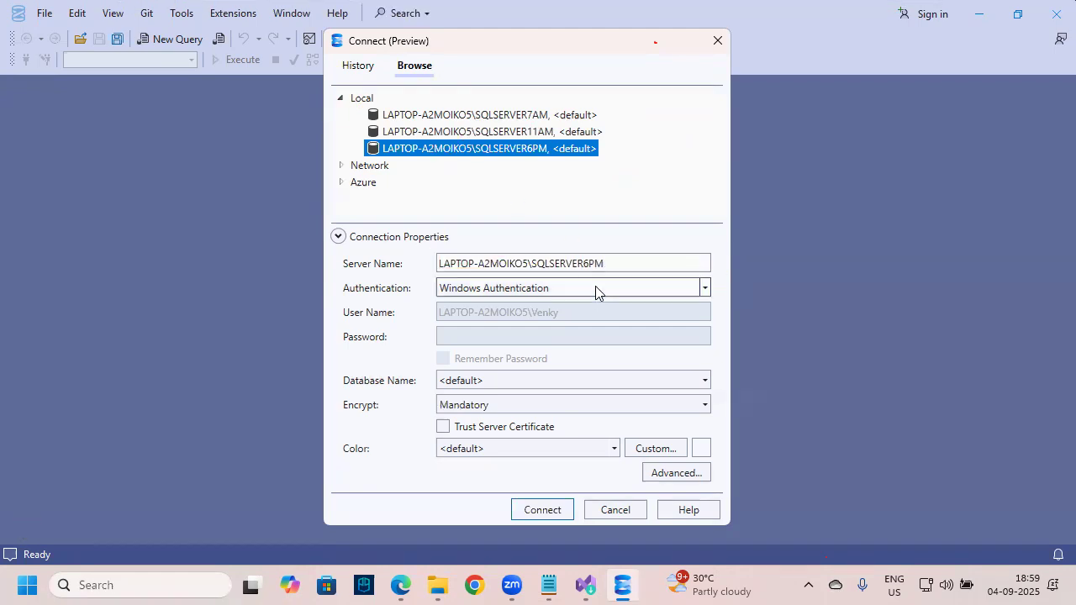
Set the connection's authentication to Windows Authentication and review the user name and password fields
{"action": "left_click", "coordinate": [619, 291]}
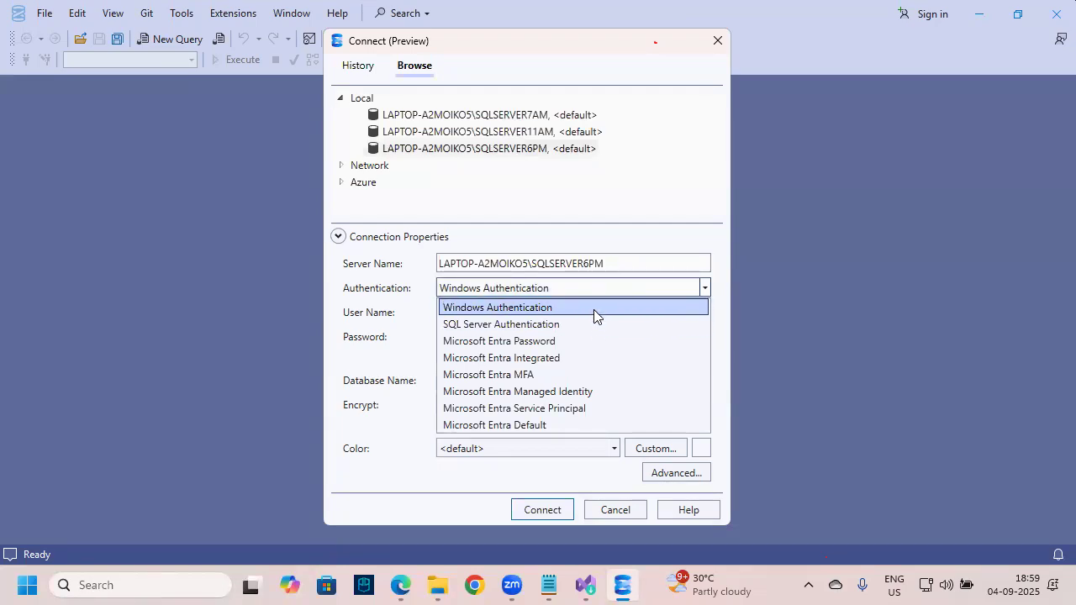
{"action": "left_click", "coordinate": [593, 310]}
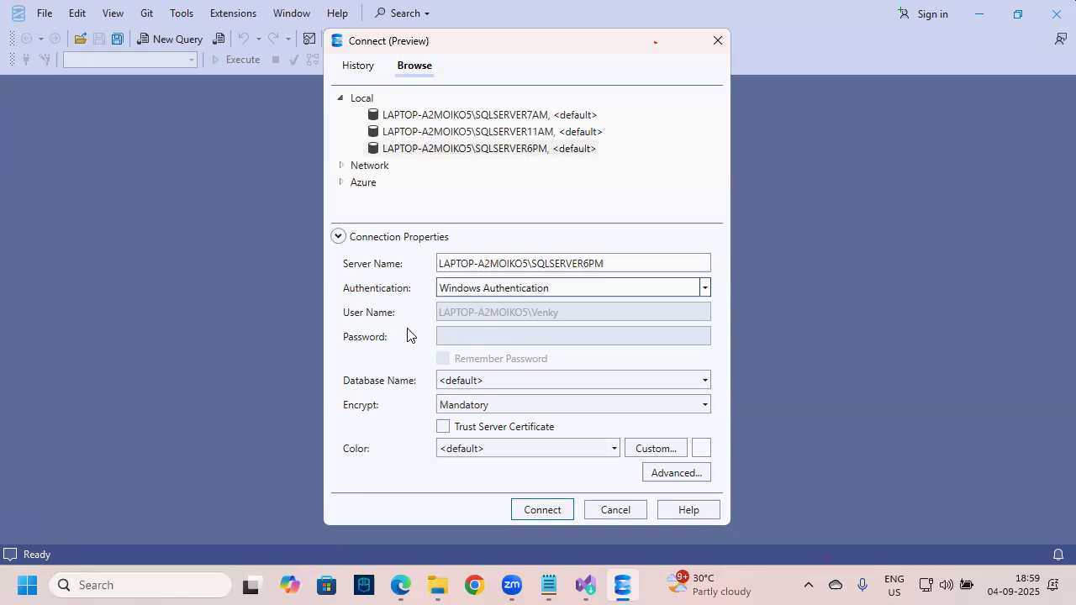
{"action": "left_click_drag", "start_coordinate": [344, 325], "coordinate": [376, 324]}
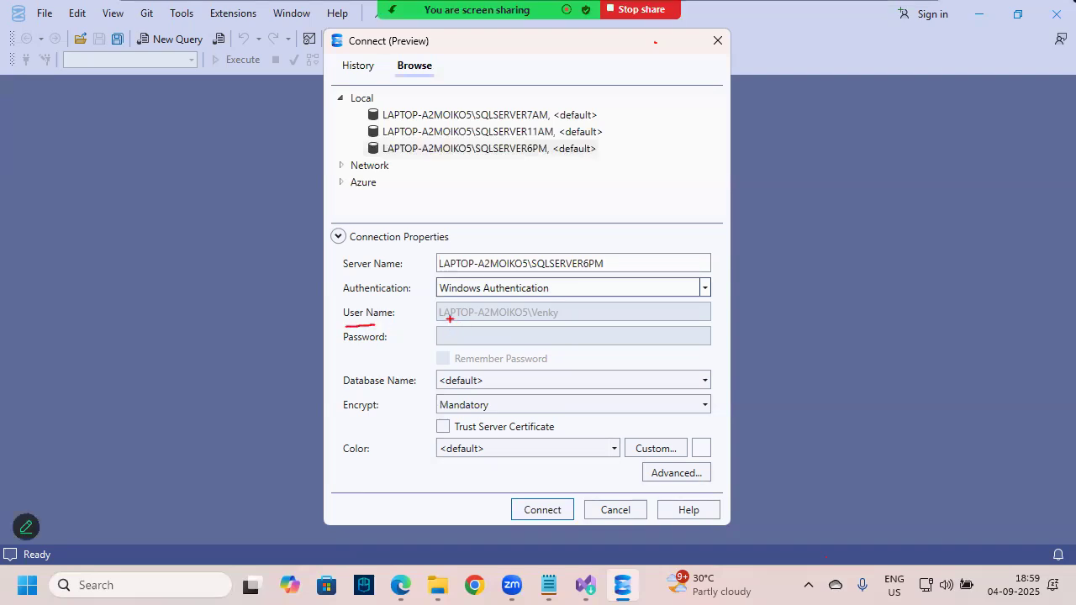
{"action": "left_click_drag", "start_coordinate": [543, 319], "coordinate": [562, 316]}
{"action": "left_click_drag", "start_coordinate": [344, 343], "coordinate": [477, 328]}
{"action": "key", "text": "Escape"}
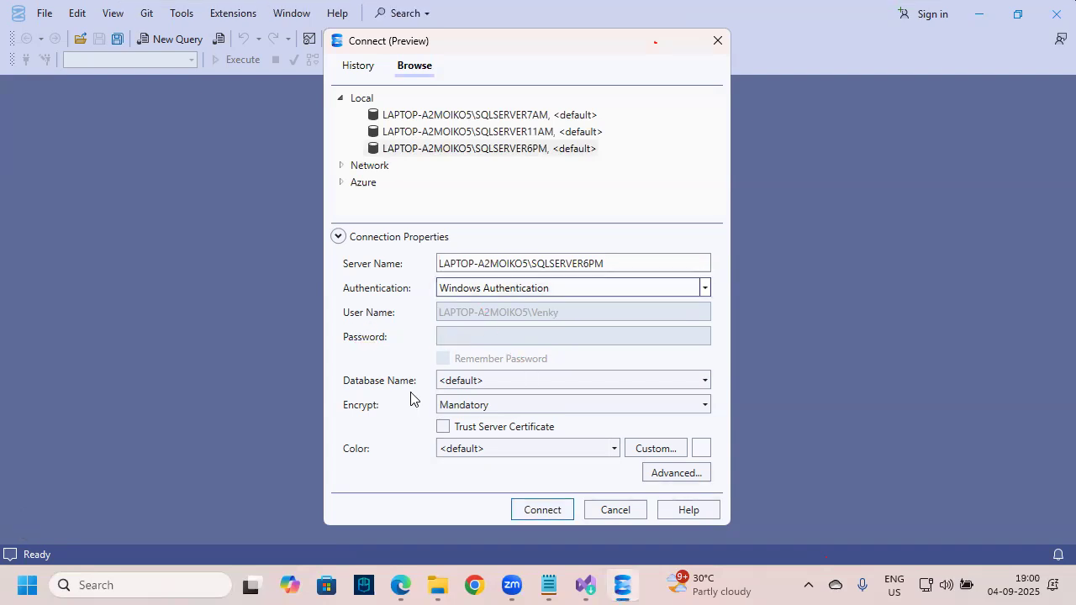
Try to list the selected server's databases for the connection's database name
{"action": "left_click", "coordinate": [705, 380]}
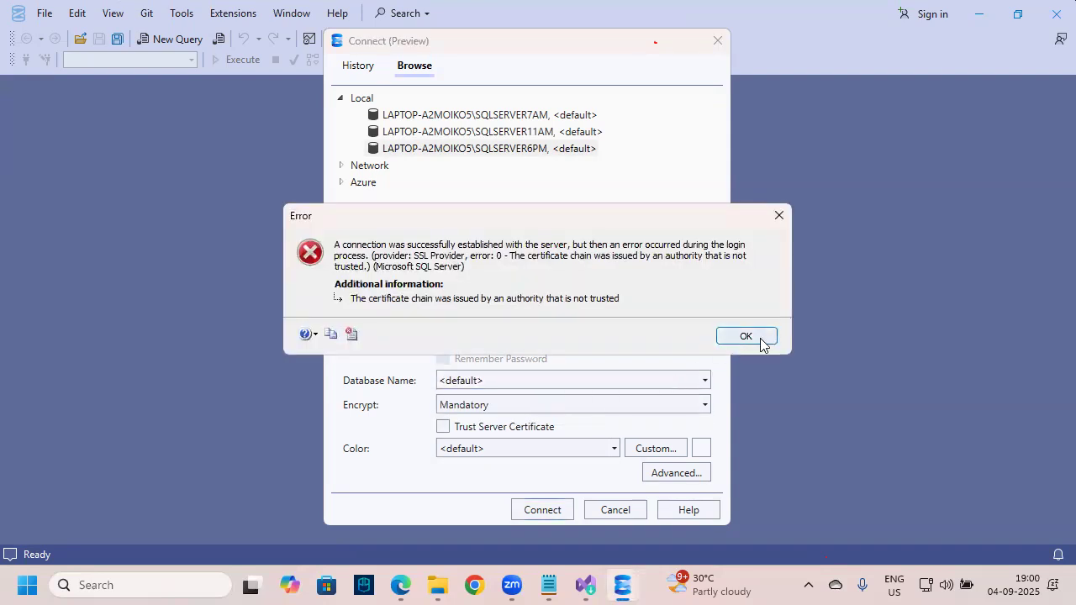
{"action": "left_click", "coordinate": [779, 218]}
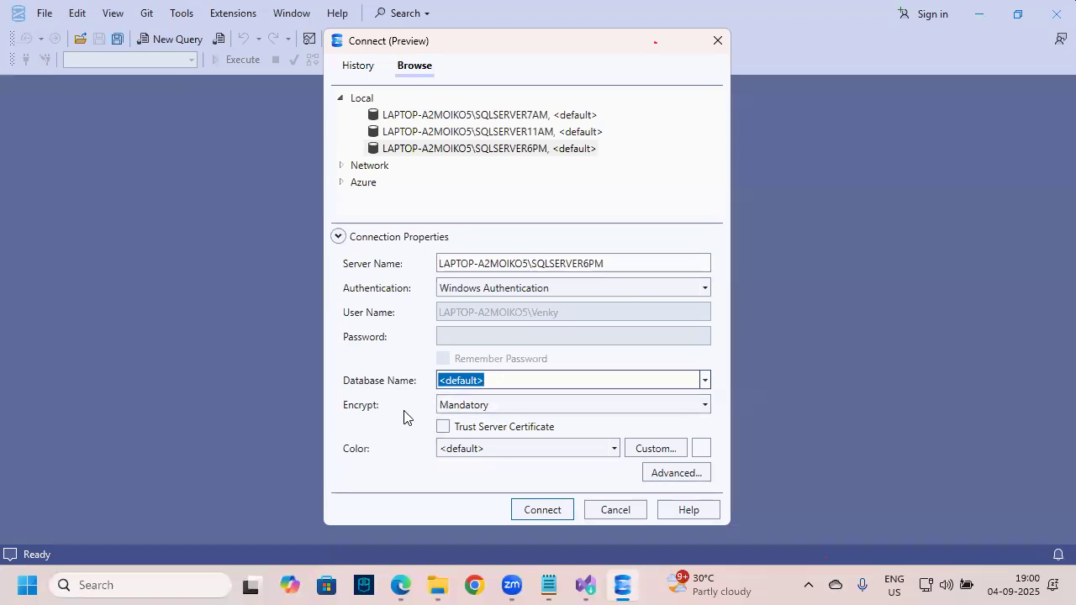
{"action": "mouse_move", "coordinate": [334, 394]}
{"action": "left_mouse_down"}
{"action": "mouse_move", "coordinate": [718, 434]}
{"action": "mouse_move", "coordinate": [715, 418]}
{"action": "left_mouse_up"}
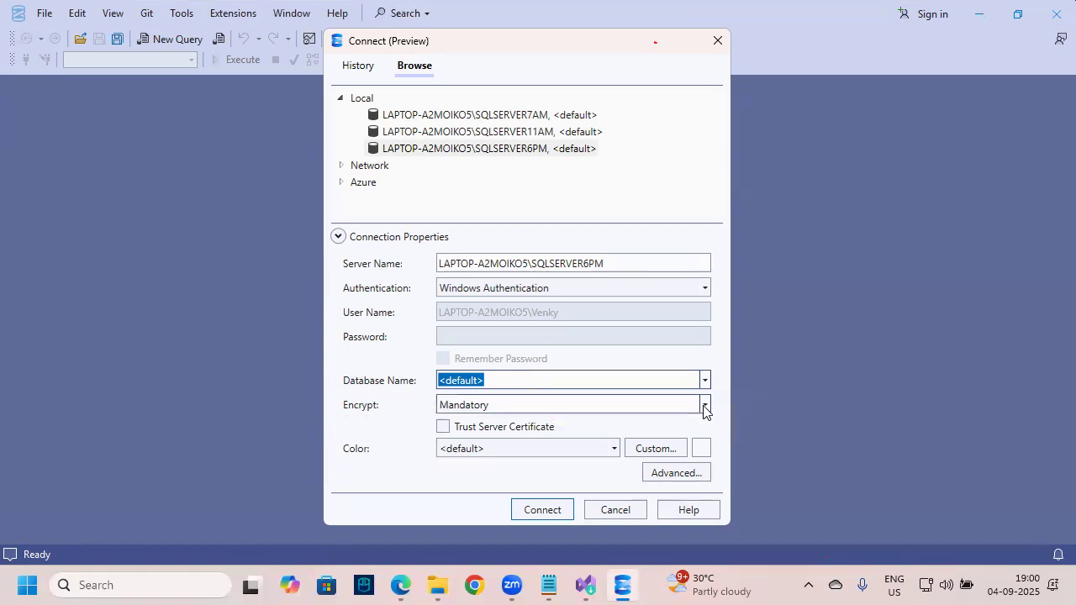
{"action": "left_click_drag", "start_coordinate": [427, 427], "coordinate": [463, 404]}
{"action": "left_click", "coordinate": [443, 426]}
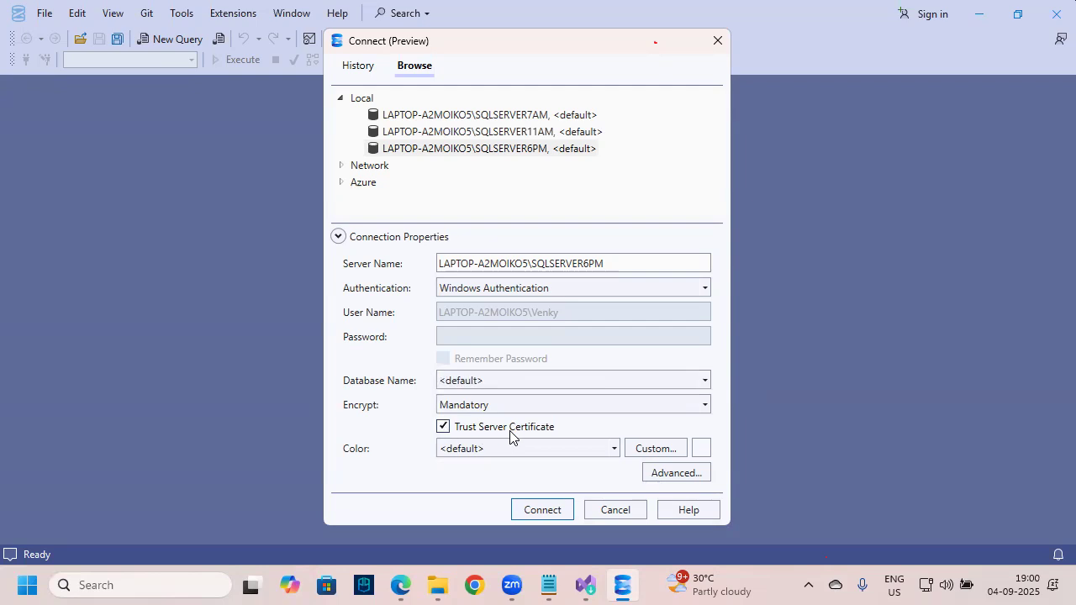
{"action": "left_click_drag", "start_coordinate": [434, 253], "coordinate": [635, 277]}
{"action": "left_click_drag", "start_coordinate": [551, 221], "coordinate": [546, 260]}
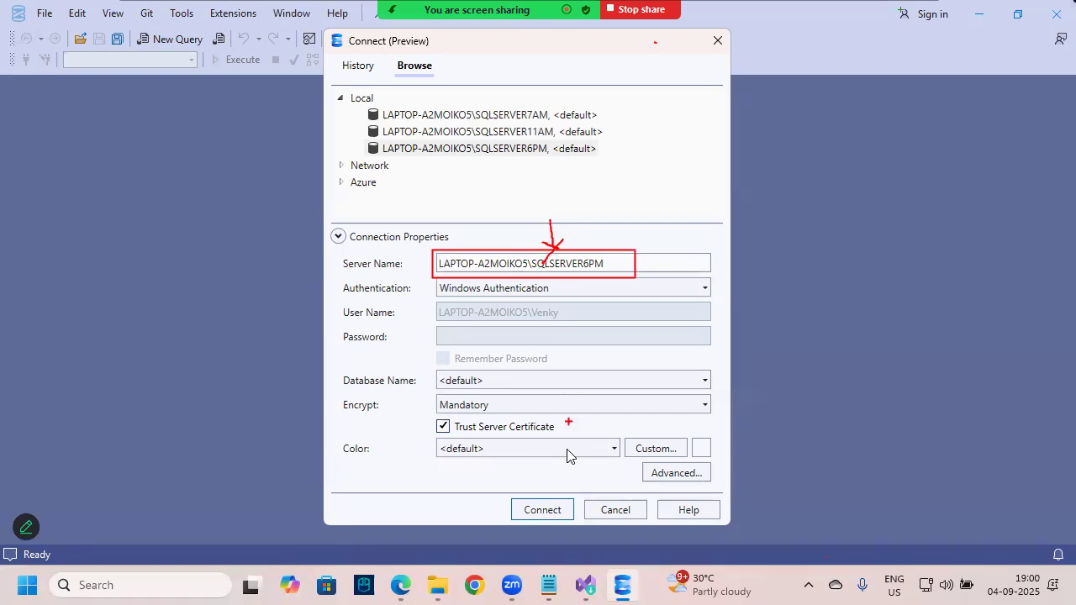
{"action": "left_click", "coordinate": [445, 427]}
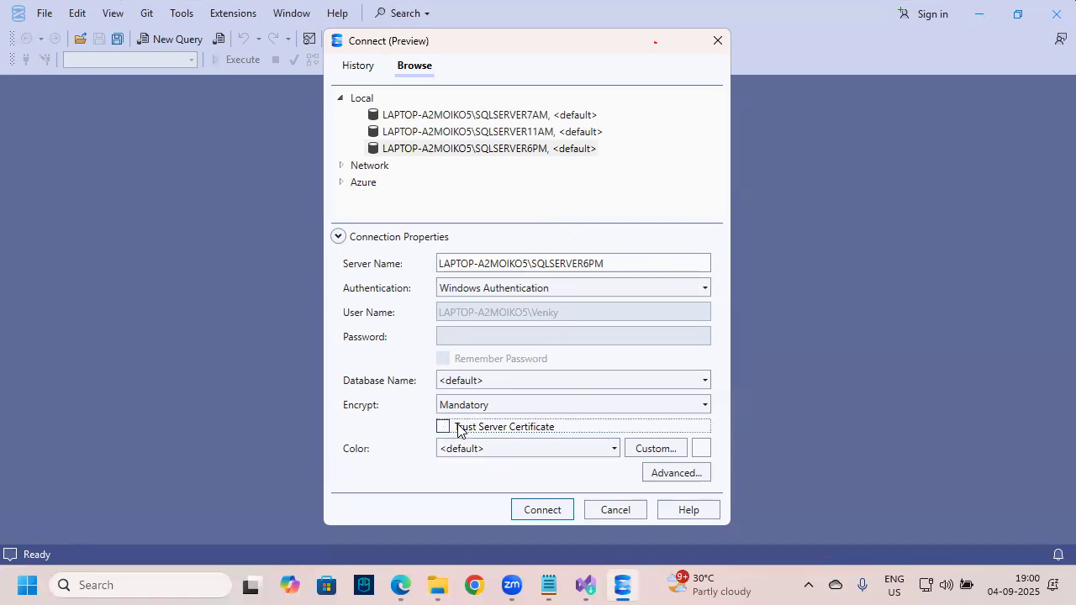
Set the connection's encryption to Optional
{"action": "left_click", "coordinate": [704, 405]}
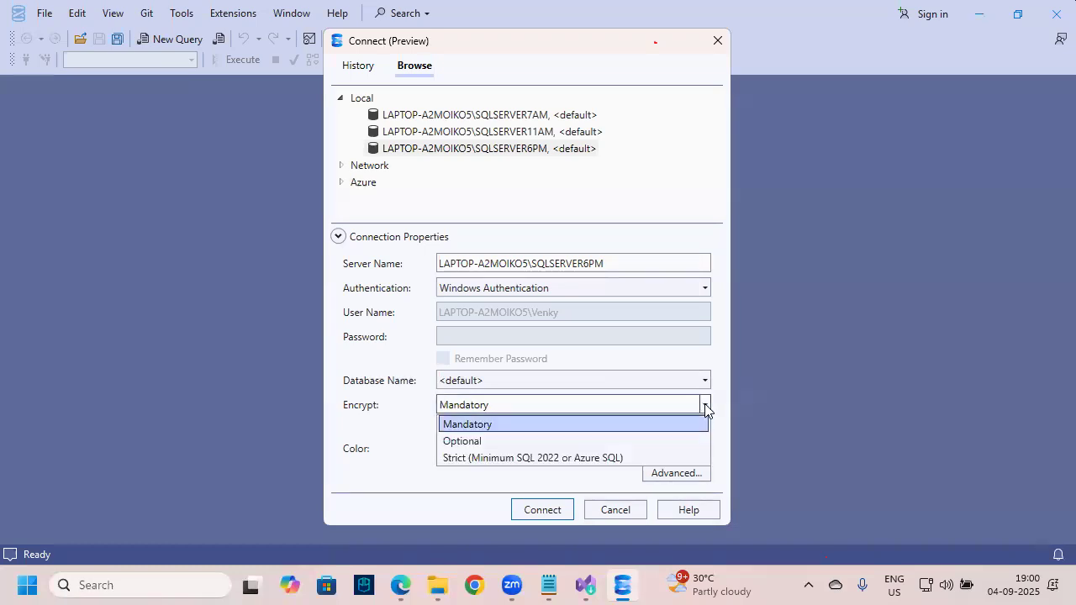
{"action": "left_click", "coordinate": [503, 442]}
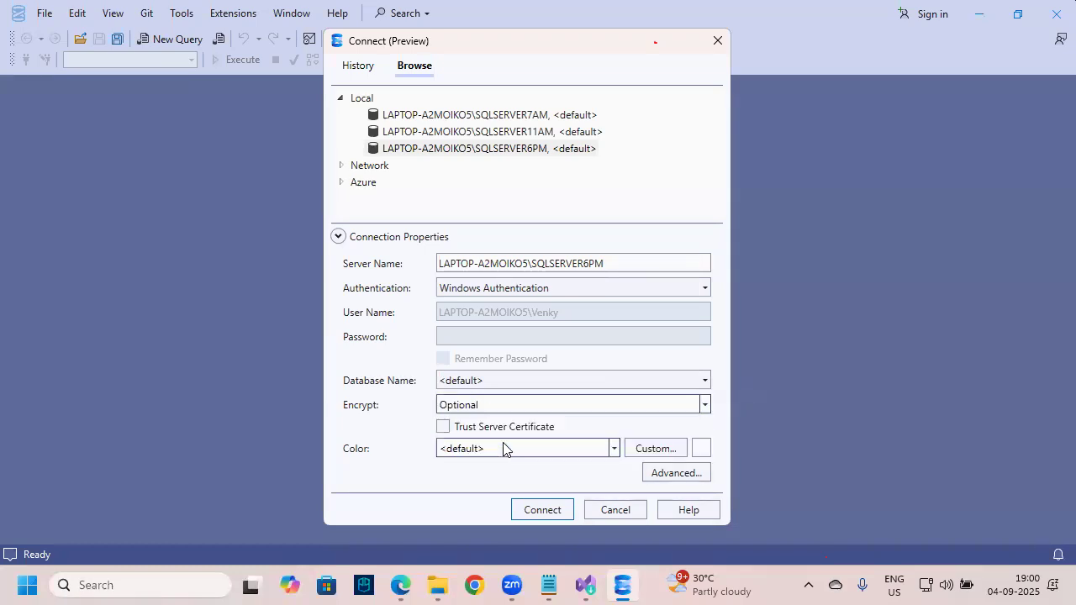
{"action": "left_click", "coordinate": [542, 510]}
{"action": "left_click_drag", "start_coordinate": [577, 526], "coordinate": [572, 486]}
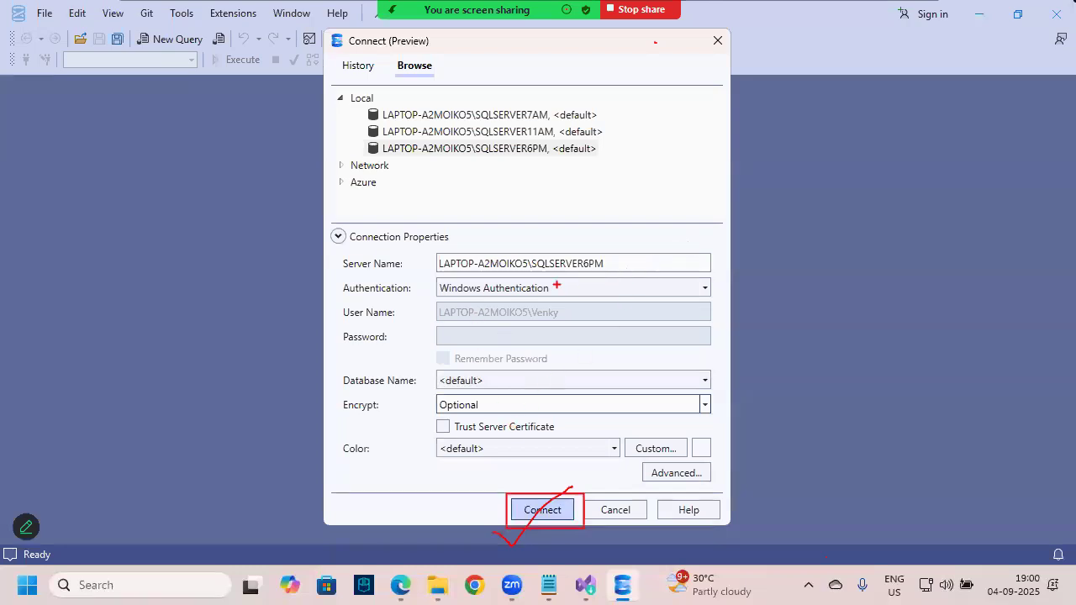
{"action": "left_click_drag", "start_coordinate": [435, 252], "coordinate": [614, 281]}
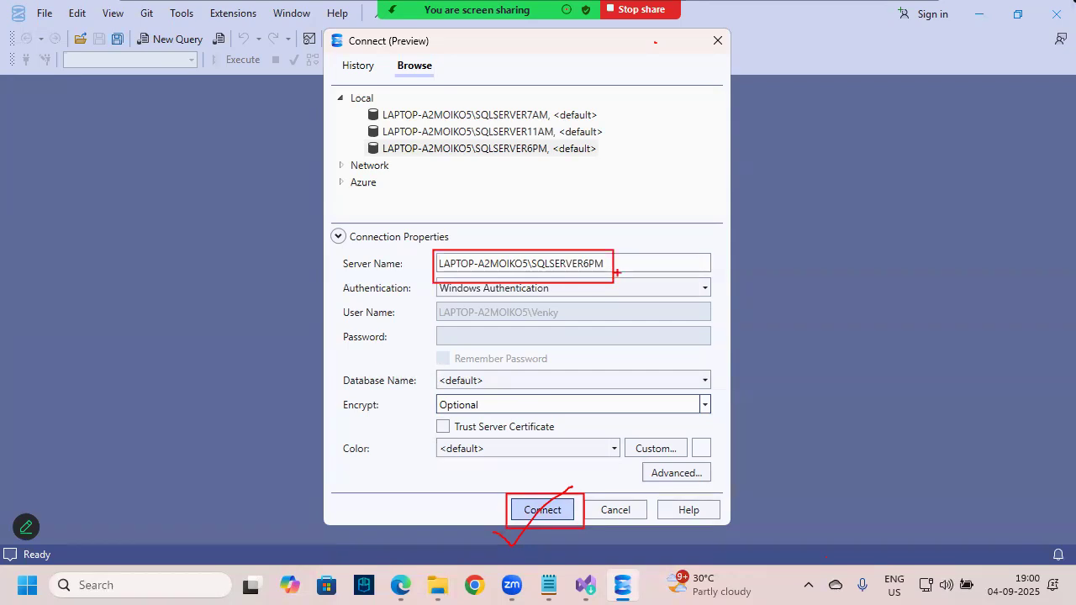
Switch to Microsoft Edge and examine the server name block in Block Diagram.pdf
{"action": "left_click", "coordinate": [400, 585]}
{"action": "mouse_move", "coordinate": [249, 180]}
{"action": "left_mouse_down"}
{"action": "mouse_move", "coordinate": [332, 243]}
{"action": "mouse_move", "coordinate": [384, 261]}
{"action": "left_mouse_up"}
{"action": "mouse_move", "coordinate": [296, 123]}
{"action": "left_mouse_down"}
{"action": "mouse_move", "coordinate": [296, 147]}
{"action": "mouse_move", "coordinate": [320, 118]}
{"action": "mouse_move", "coordinate": [301, 115]}
{"action": "left_mouse_up"}
{"action": "left_click_drag", "start_coordinate": [425, 95], "coordinate": [380, 206]}
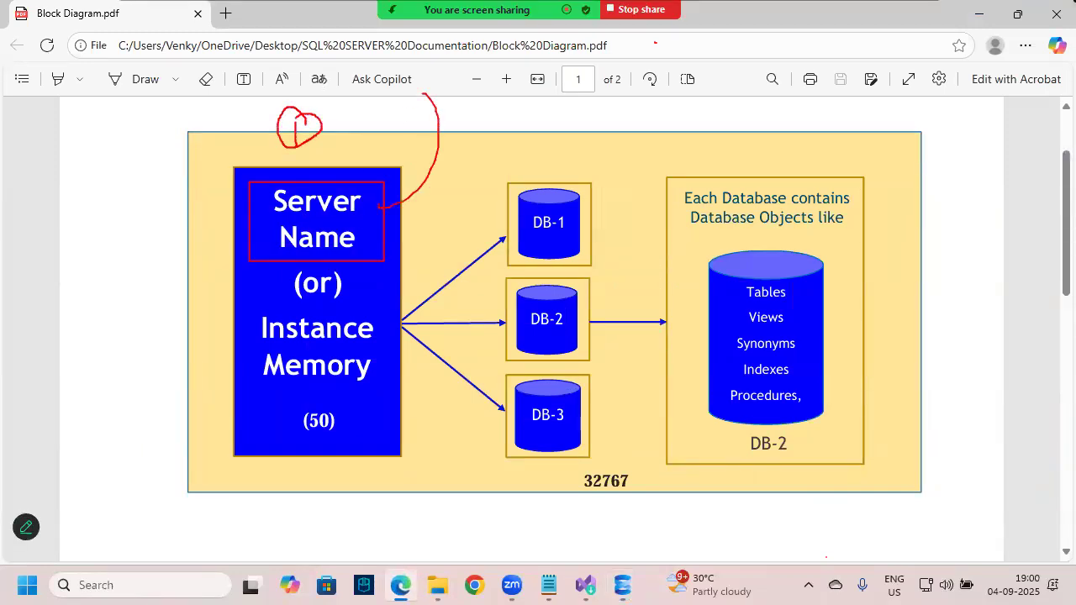
{"action": "key", "text": "Escape"}
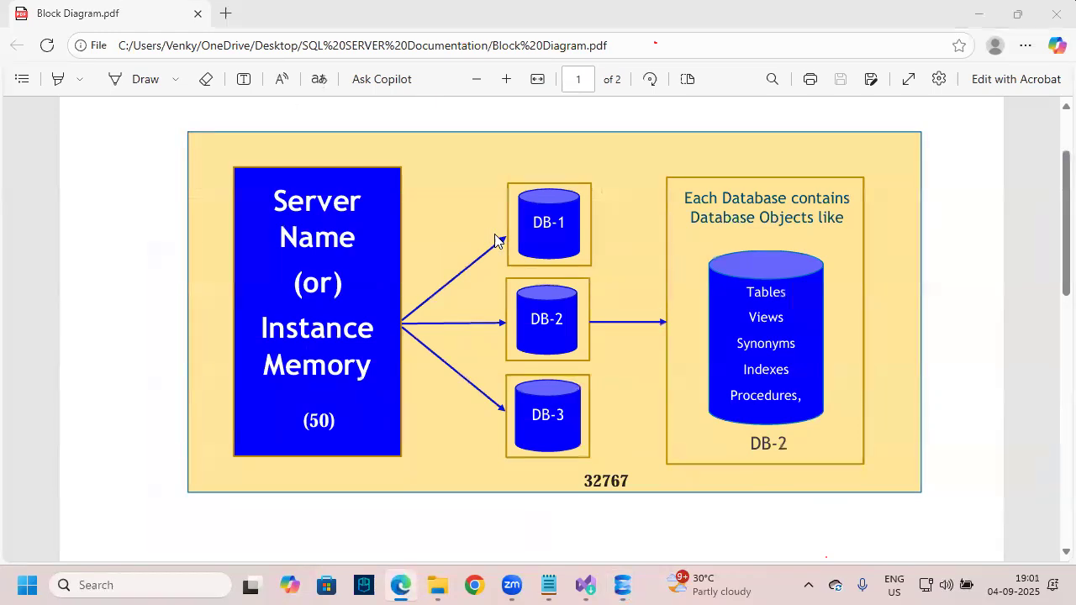
Switch to SQL Server Management Studio and connect to the SQLSERVER6PM instance with the configured properties
{"action": "key", "text": "alt+Tab"}
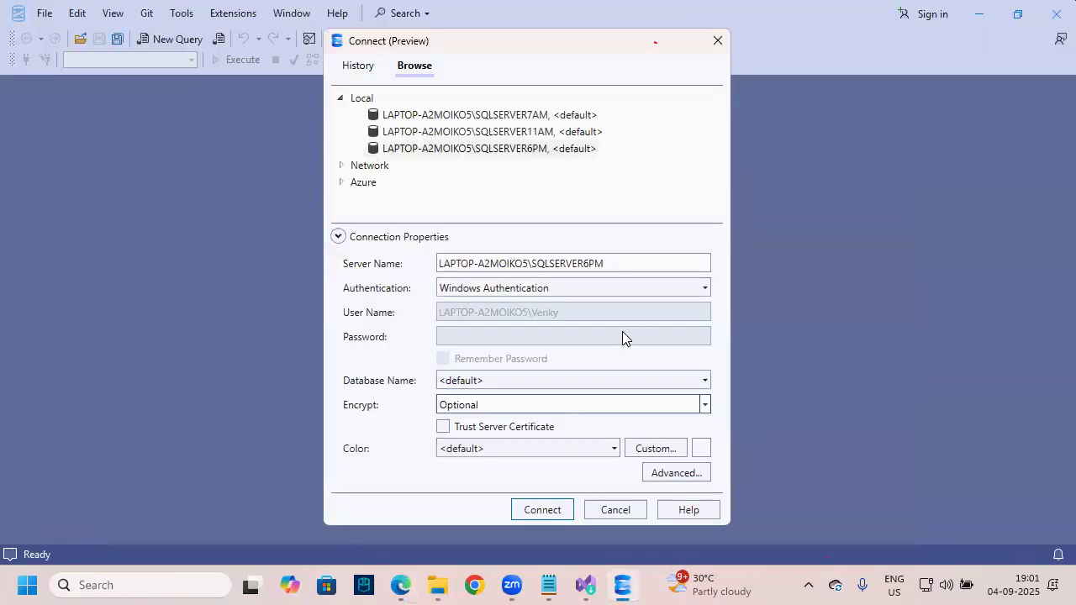
{"action": "left_click_drag", "start_coordinate": [607, 263], "coordinate": [436, 268]}
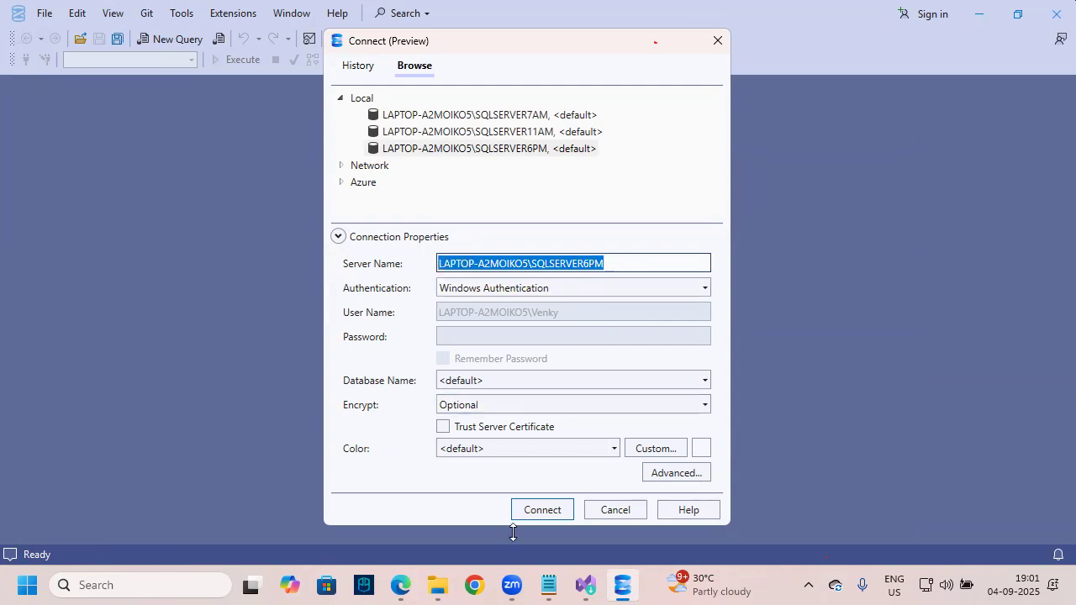
{"action": "left_click", "coordinate": [555, 511]}
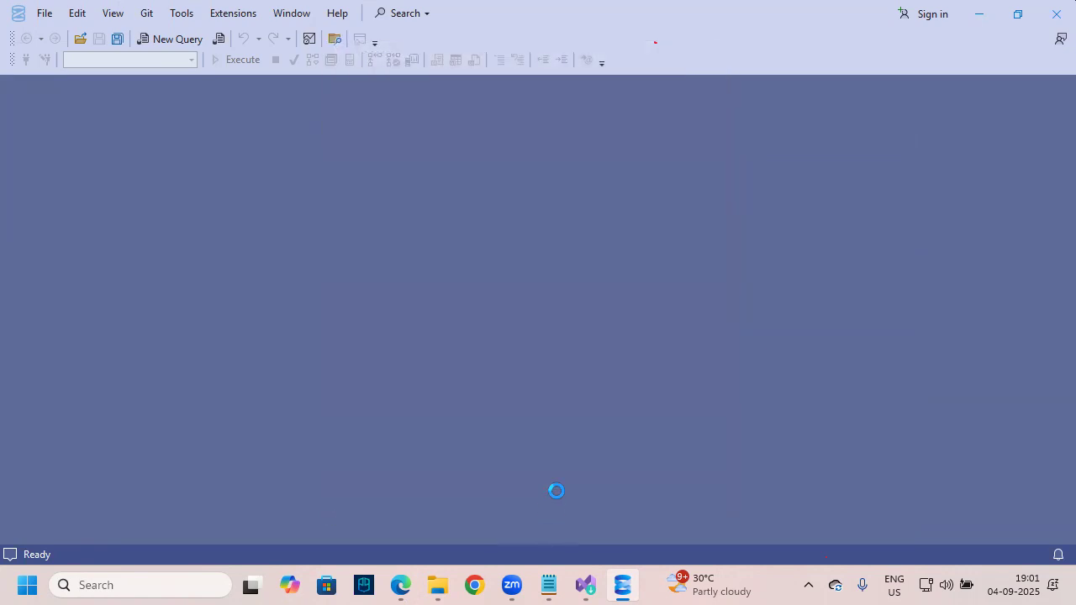
Widen Object Explorer to examine the connected SQLSERVER6PM instance name, and narrow the pane again
{"action": "left_click_drag", "start_coordinate": [293, 323], "coordinate": [514, 324]}
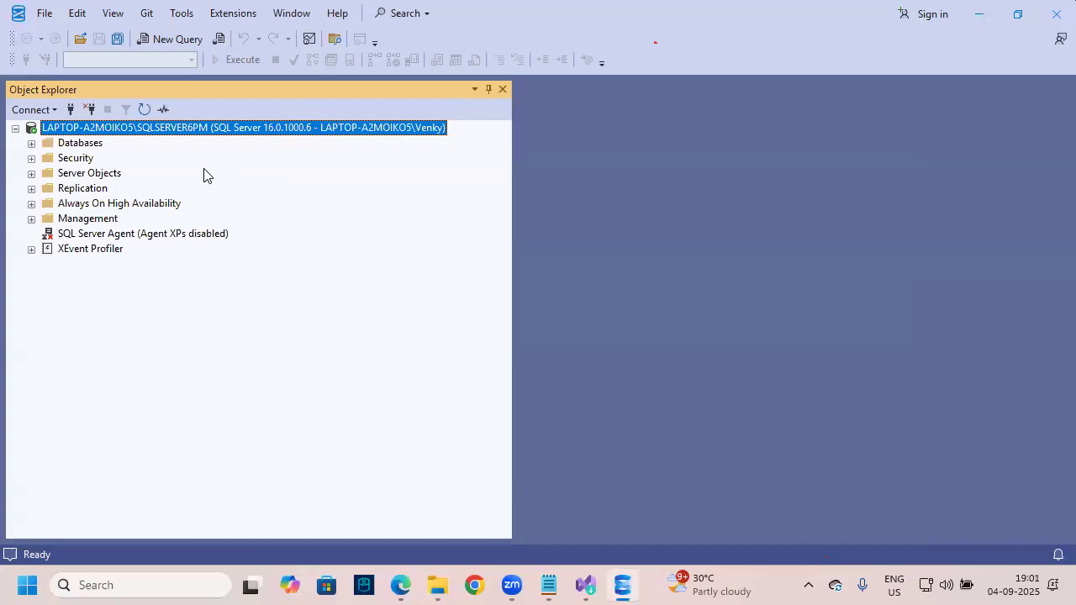
{"action": "key", "text": "ctrl+2"}
{"action": "left_click_drag", "start_coordinate": [131, 118], "coordinate": [216, 139]}
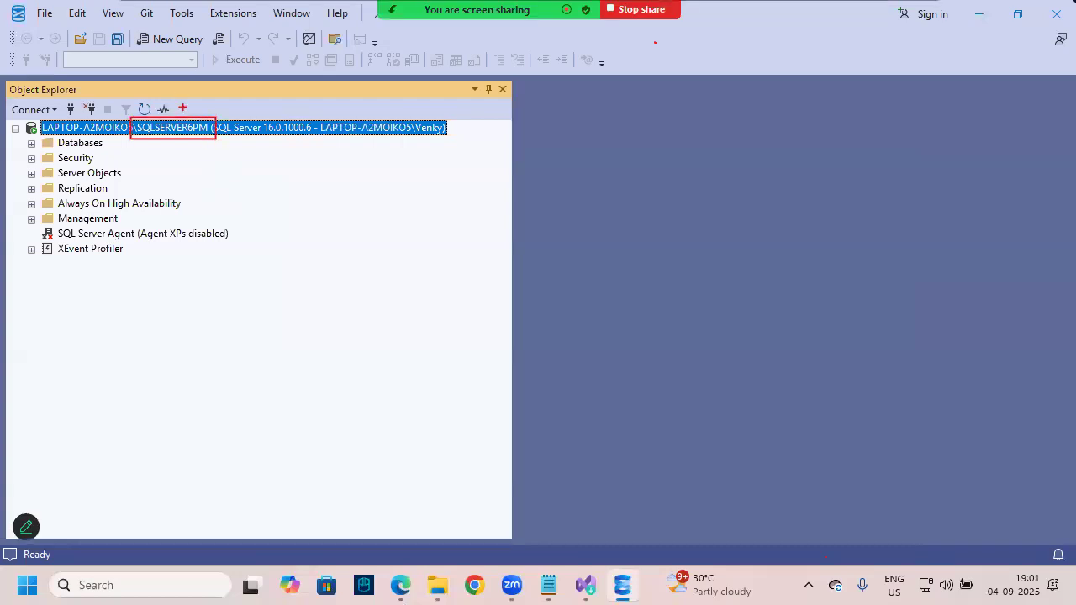
{"action": "left_click_drag", "start_coordinate": [174, 111], "coordinate": [183, 117]}
{"action": "left_click_drag", "start_coordinate": [192, 104], "coordinate": [183, 118]}
{"action": "key", "text": "Escape"}
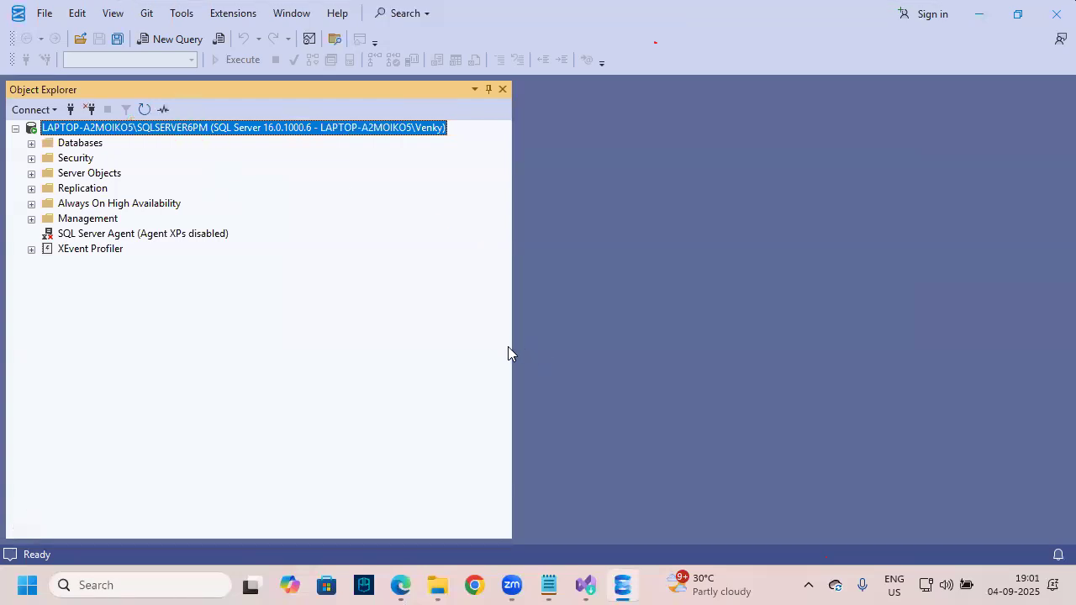
{"action": "left_click_drag", "start_coordinate": [512, 350], "coordinate": [294, 335]}
Switch to Microsoft Edge and mark the DB-1, DB-2 and DB-3 databases in Block Diagram.pdf
{"action": "key", "text": "alt+Tab"}
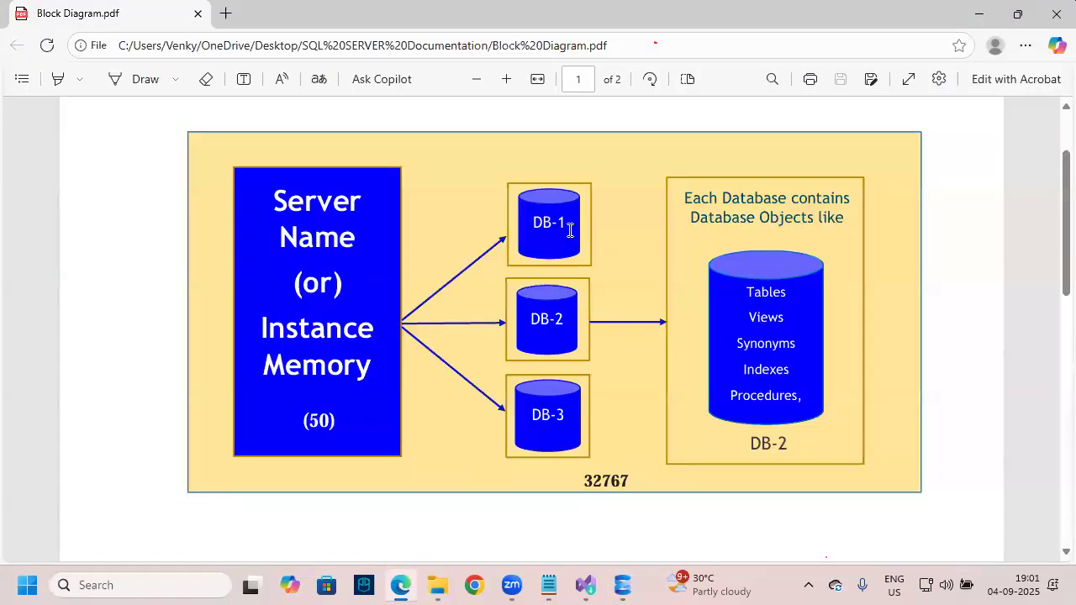
{"action": "key", "text": "ctrl+2"}
{"action": "left_click_drag", "start_coordinate": [538, 245], "coordinate": [559, 233]}
{"action": "left_click_drag", "start_coordinate": [513, 355], "coordinate": [555, 335]}
{"action": "left_click_drag", "start_coordinate": [518, 448], "coordinate": [629, 402]}
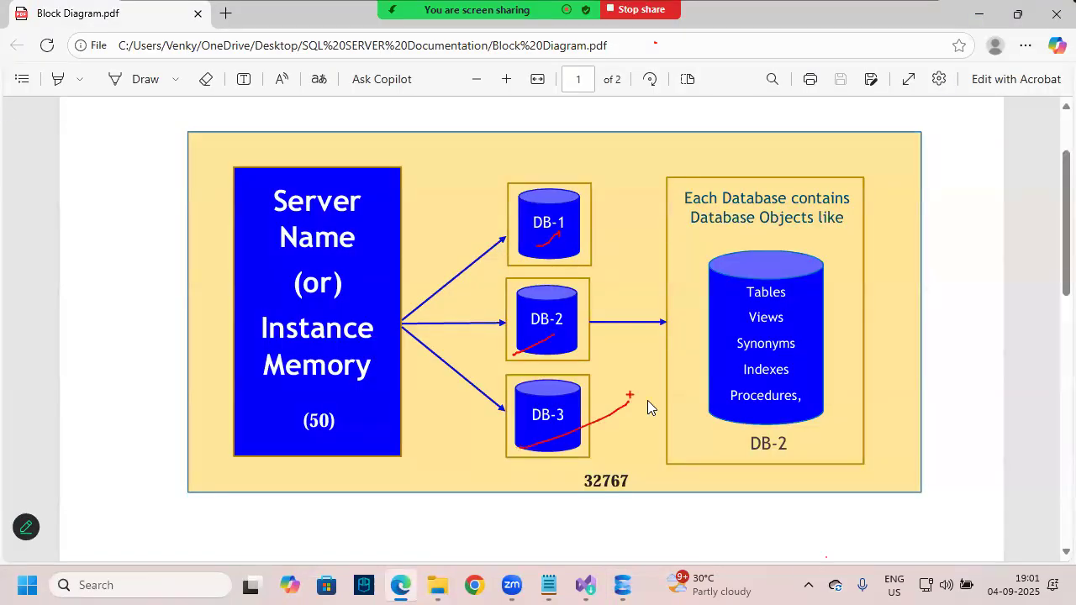
{"action": "key", "text": "Escape"}
Switch to SQL Server Management Studio and annotate the empty workspace as "Query" and Object Explorer as "GUI", clearing the marks
{"action": "key", "text": "alt+Tab"}
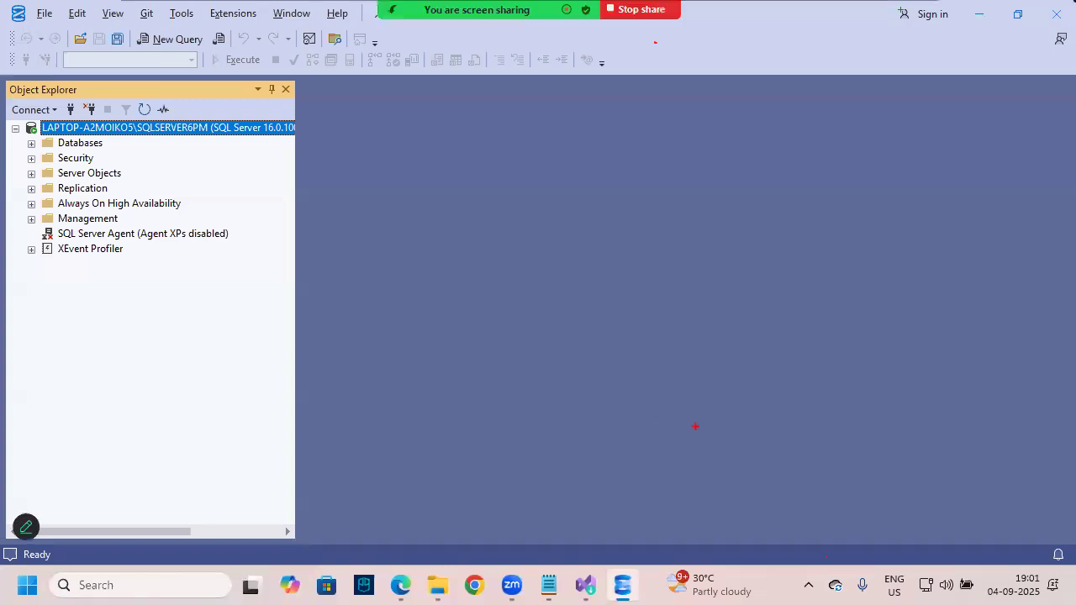
{"action": "mouse_move", "coordinate": [614, 244]}
{"action": "left_mouse_down"}
{"action": "mouse_move", "coordinate": [579, 338]}
{"action": "mouse_move", "coordinate": [589, 298]}
{"action": "mouse_move", "coordinate": [659, 276]}
{"action": "mouse_move", "coordinate": [710, 281]}
{"action": "mouse_move", "coordinate": [742, 270]}
{"action": "mouse_move", "coordinate": [783, 334]}
{"action": "mouse_move", "coordinate": [833, 294]}
{"action": "left_mouse_up"}
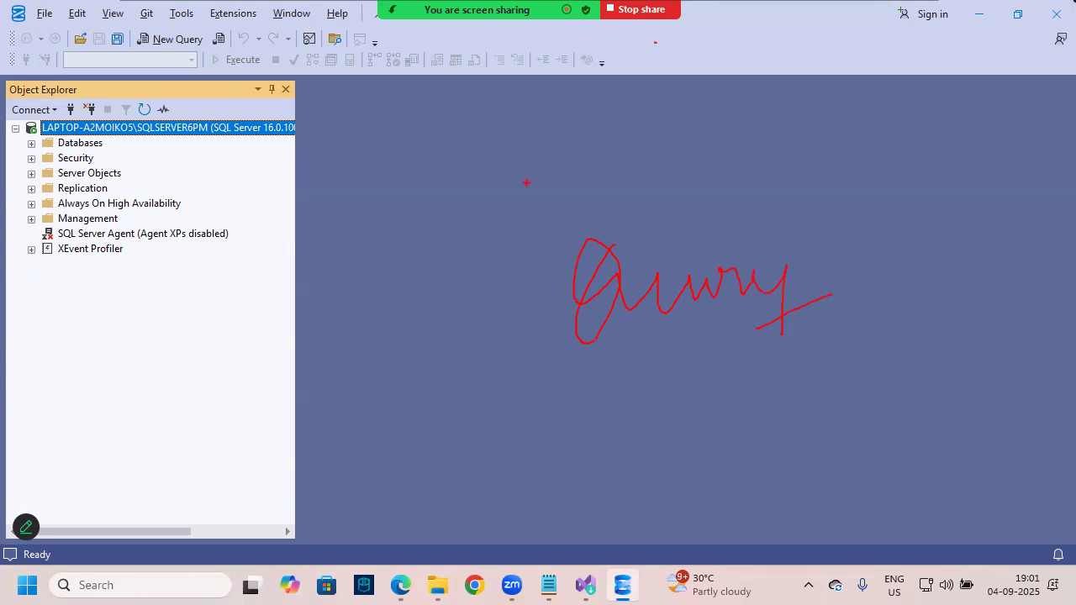
{"action": "left_click_drag", "start_coordinate": [106, 288], "coordinate": [116, 392]}
{"action": "mouse_move", "coordinate": [140, 352]}
{"action": "left_mouse_down"}
{"action": "mouse_move", "coordinate": [149, 378]}
{"action": "mouse_move", "coordinate": [168, 335]}
{"action": "left_mouse_up"}
{"action": "mouse_move", "coordinate": [192, 335]}
{"action": "left_mouse_down"}
{"action": "mouse_move", "coordinate": [237, 305]}
{"action": "mouse_move", "coordinate": [231, 323]}
{"action": "left_mouse_up"}
{"action": "mouse_move", "coordinate": [222, 319]}
{"action": "left_mouse_down"}
{"action": "mouse_move", "coordinate": [223, 360]}
{"action": "mouse_move", "coordinate": [244, 343]}
{"action": "left_mouse_up"}
{"action": "left_click_drag", "start_coordinate": [136, 415], "coordinate": [274, 361]}
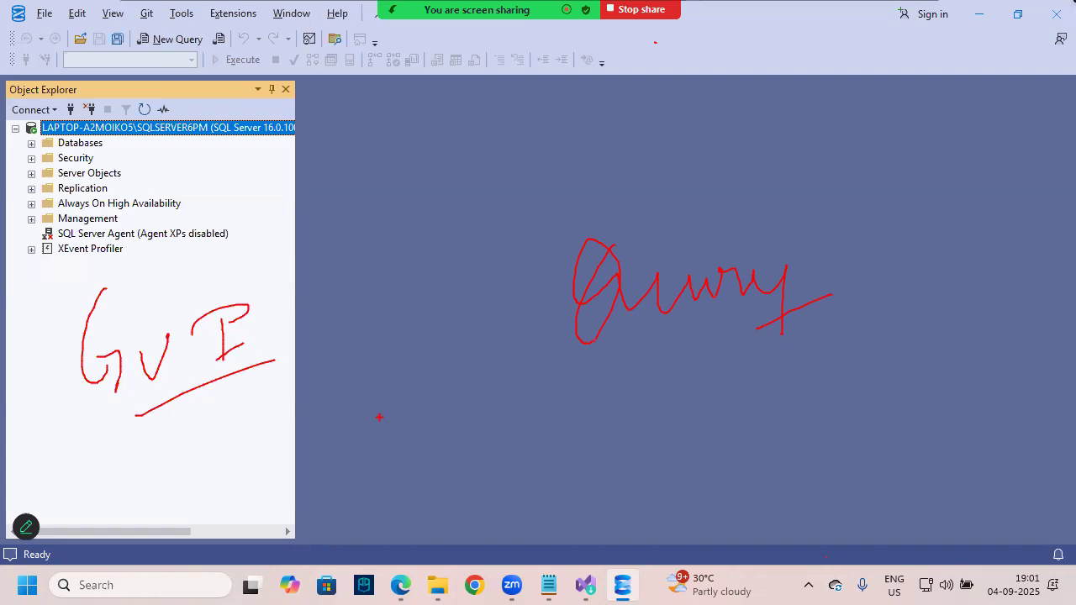
{"action": "key", "text": "Escape"}
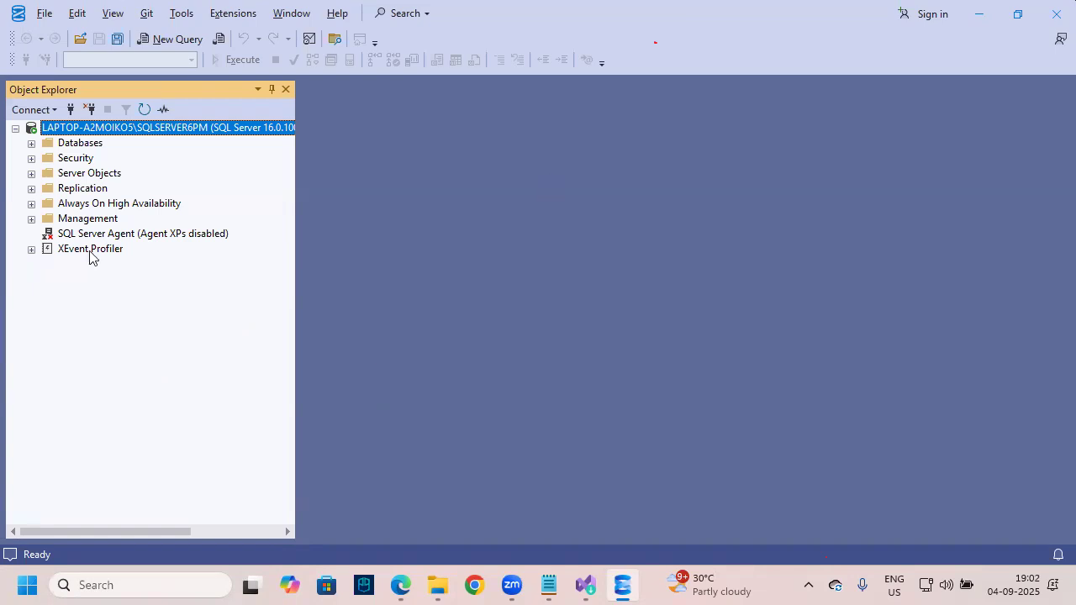
Create a new database named BATCH6PM on the connected instance with the default owner
{"action": "left_click", "coordinate": [81, 143]}
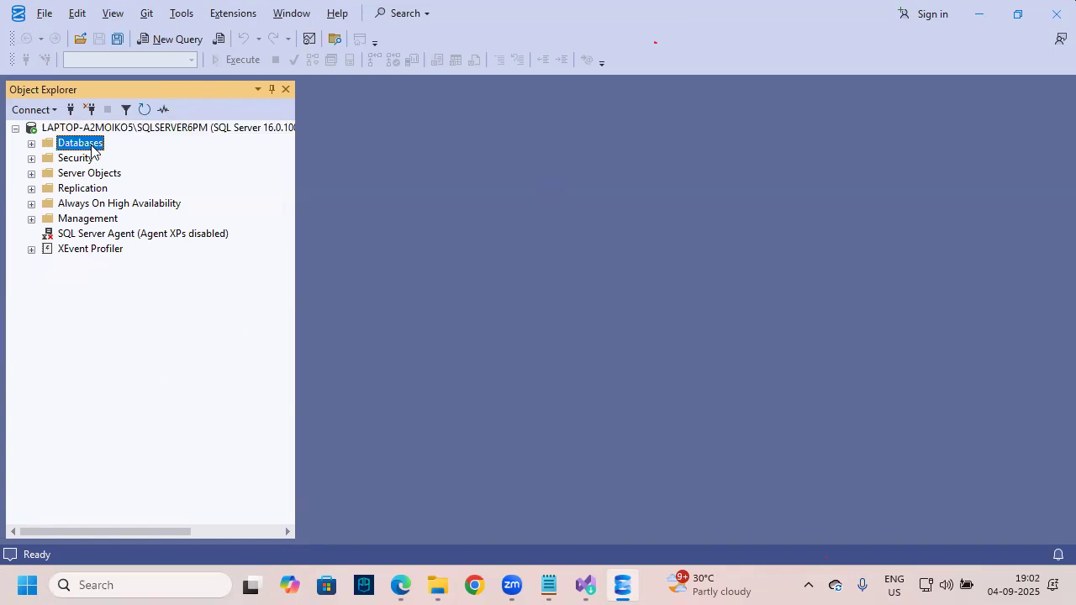
{"action": "left_click", "coordinate": [84, 158]}
{"action": "left_click", "coordinate": [96, 147]}
{"action": "right_click", "coordinate": [96, 144]}
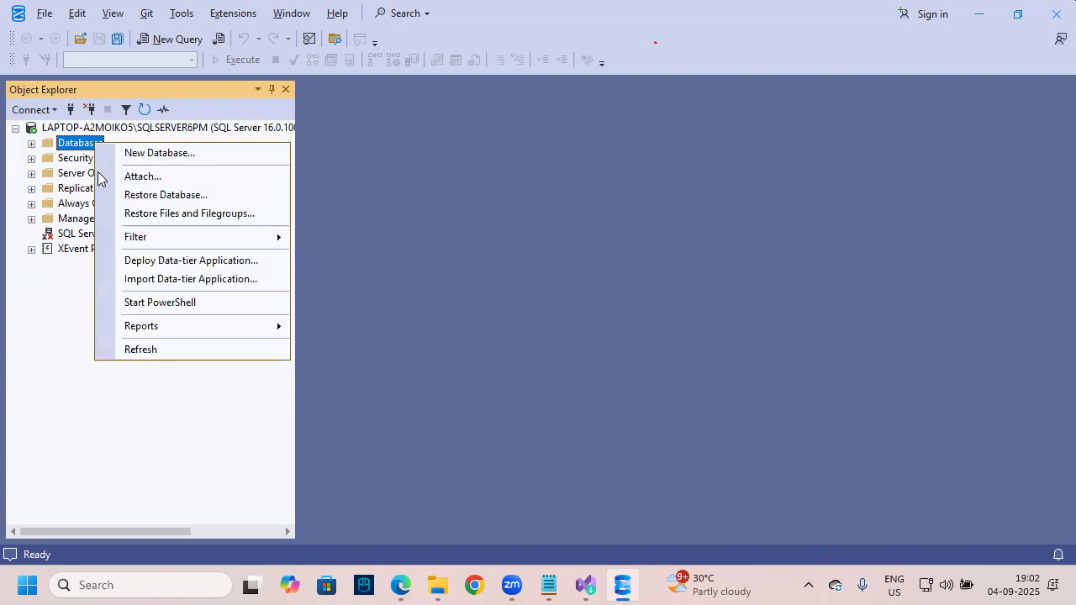
{"action": "left_click", "coordinate": [219, 152]}
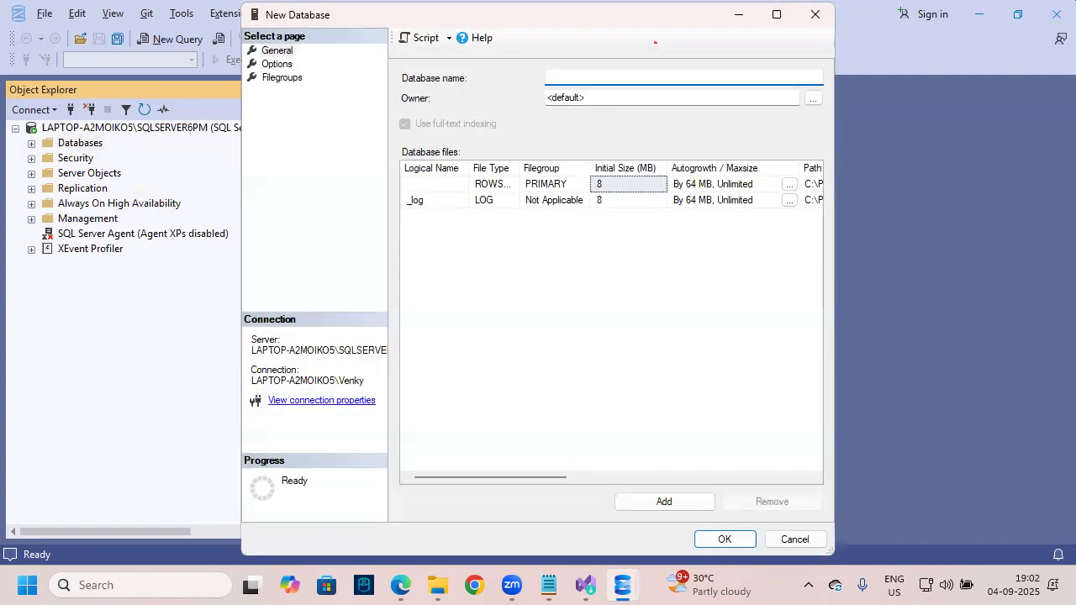
{"action": "mouse_move", "coordinate": [392, 78]}
{"action": "left_mouse_down"}
{"action": "mouse_move", "coordinate": [399, 85]}
{"action": "mouse_move", "coordinate": [437, 40]}
{"action": "left_mouse_up"}
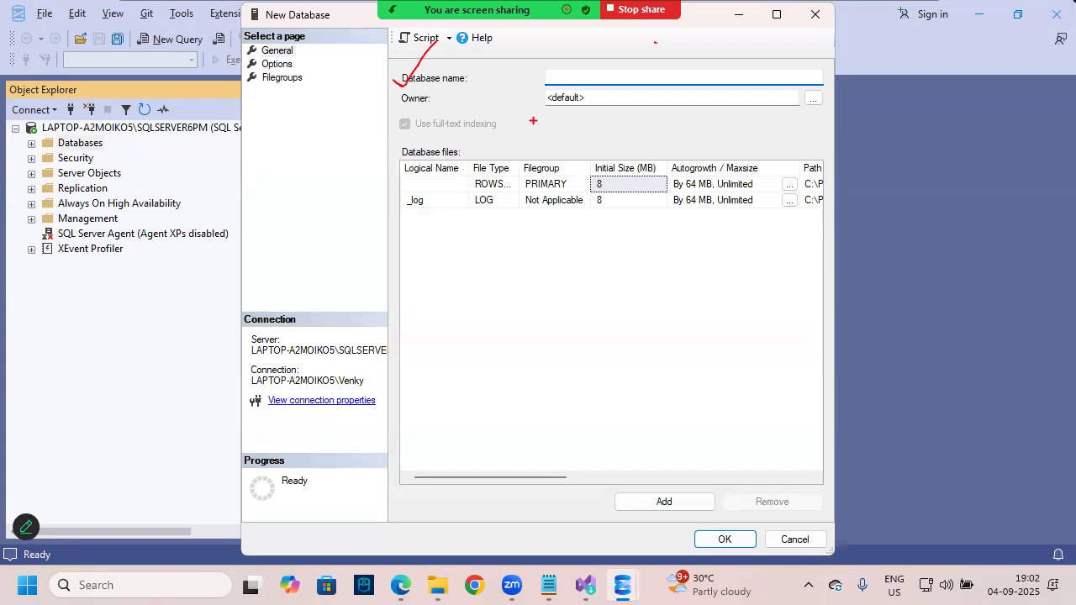
{"action": "key", "text": "Escape"}
{"action": "type", "text": "Batch"}
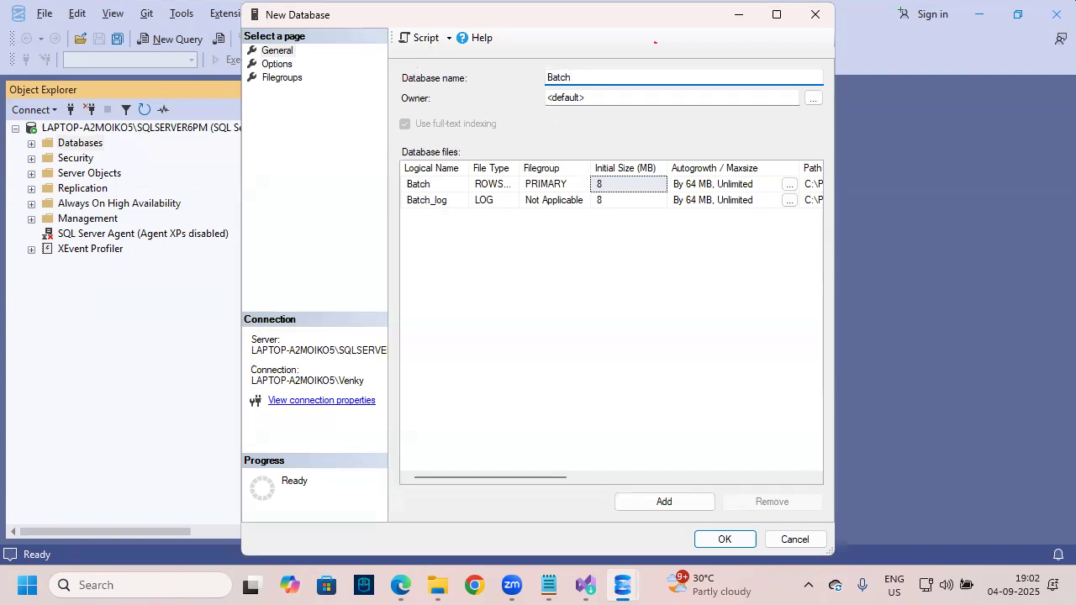
{"action": "type", "text": "6"}
{"action": "key", "text": "BackSpace"}
{"action": "key", "text": "BackSpace"}
{"action": "key", "text": "BackSpace"}
{"action": "key", "text": "BackSpace"}
{"action": "key", "text": "BackSpace"}
{"action": "key", "text": "BackSpace"}
{"action": "key", "text": "Caps_Lock"}
{"action": "type", "text": "BATCH6PM"}
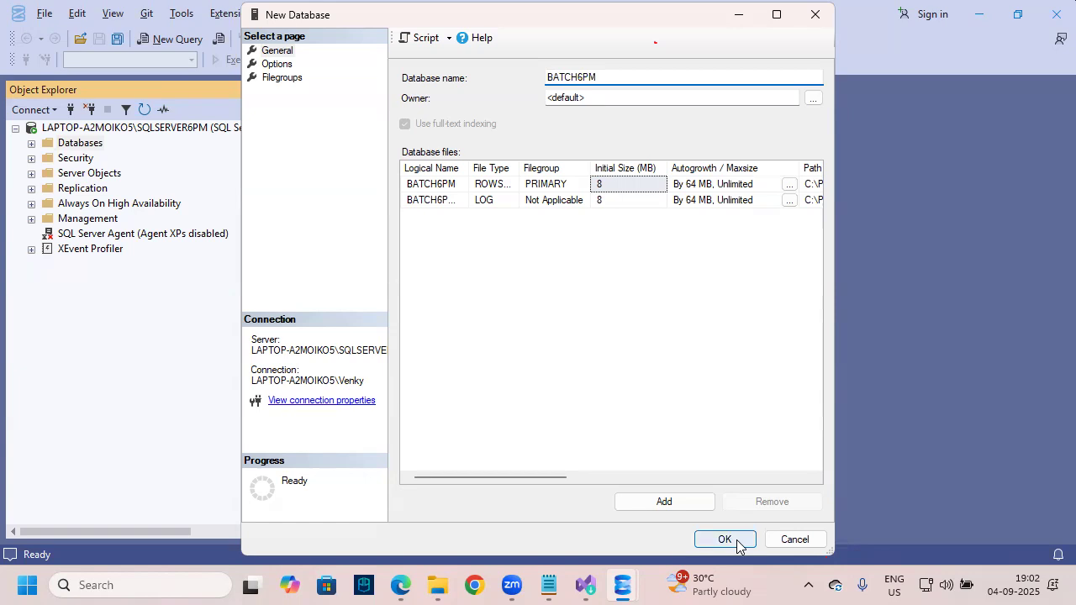
{"action": "left_click_drag", "start_coordinate": [530, 76], "coordinate": [590, 45]}
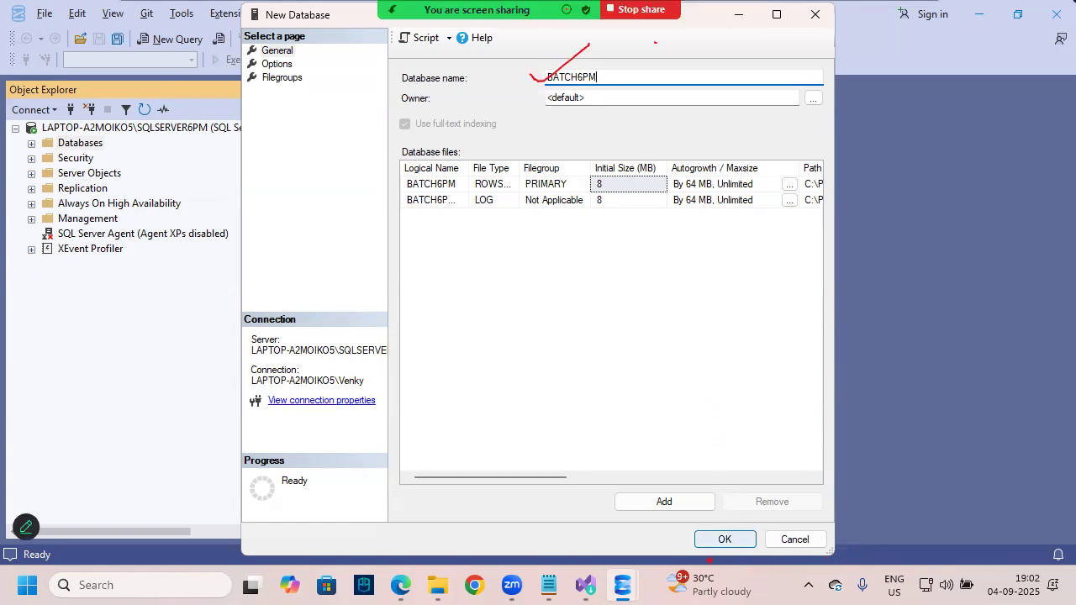
{"action": "left_click", "coordinate": [732, 539]}
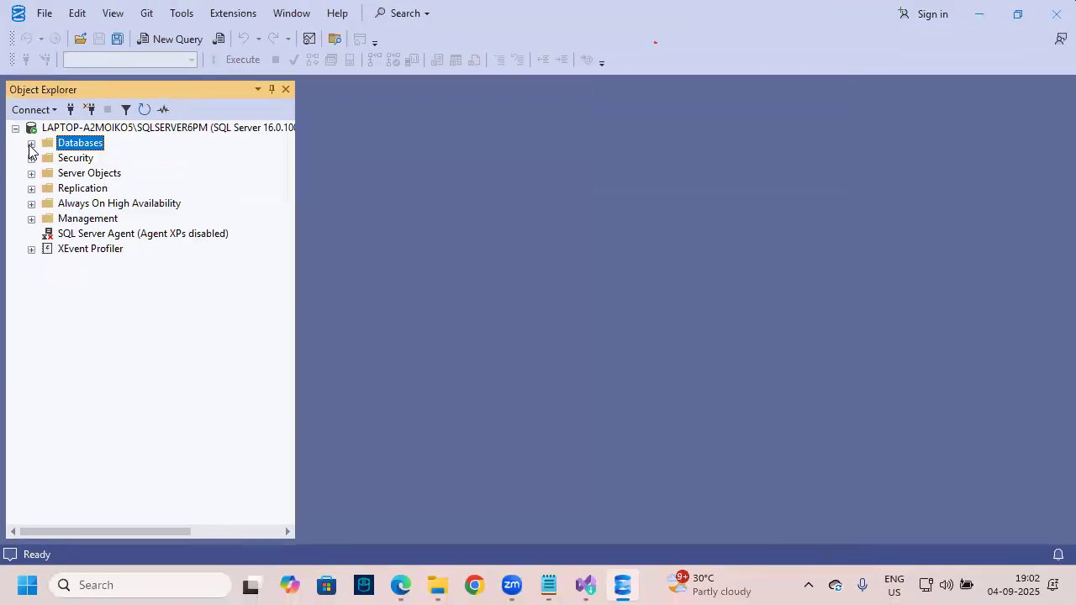
Expand the Databases folder and examine its System Databases and Database Snapshots entries
{"action": "left_click", "coordinate": [63, 143]}
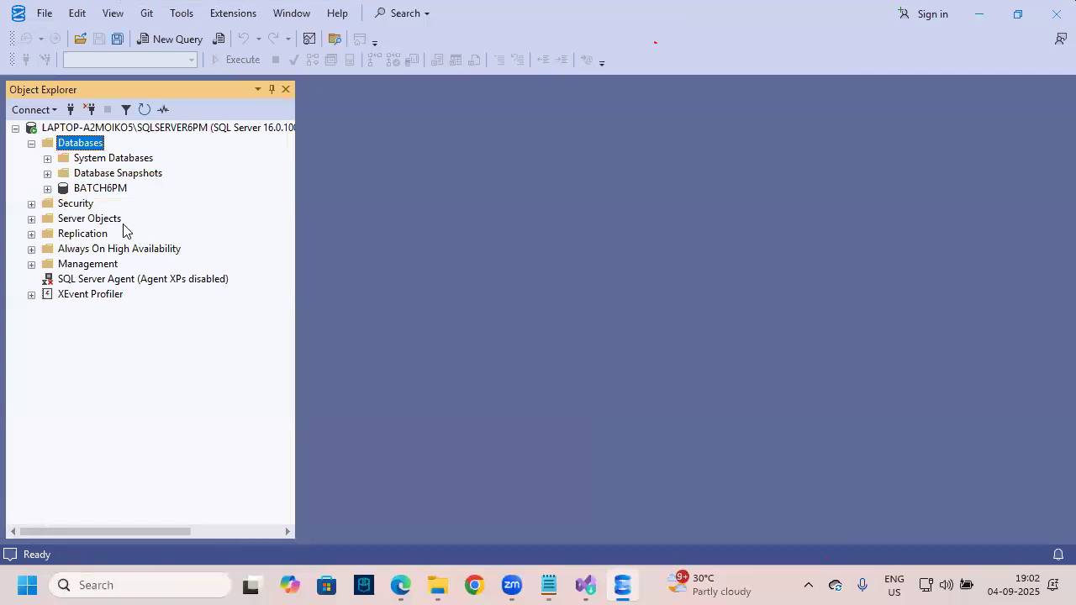
{"action": "left_click", "coordinate": [111, 162]}
{"action": "left_click", "coordinate": [130, 173]}
Create a second new database named SAMPLE DATABASE with the default owner
{"action": "left_click", "coordinate": [81, 143]}
{"action": "right_click", "coordinate": [95, 144]}
{"action": "left_click", "coordinate": [190, 149]}
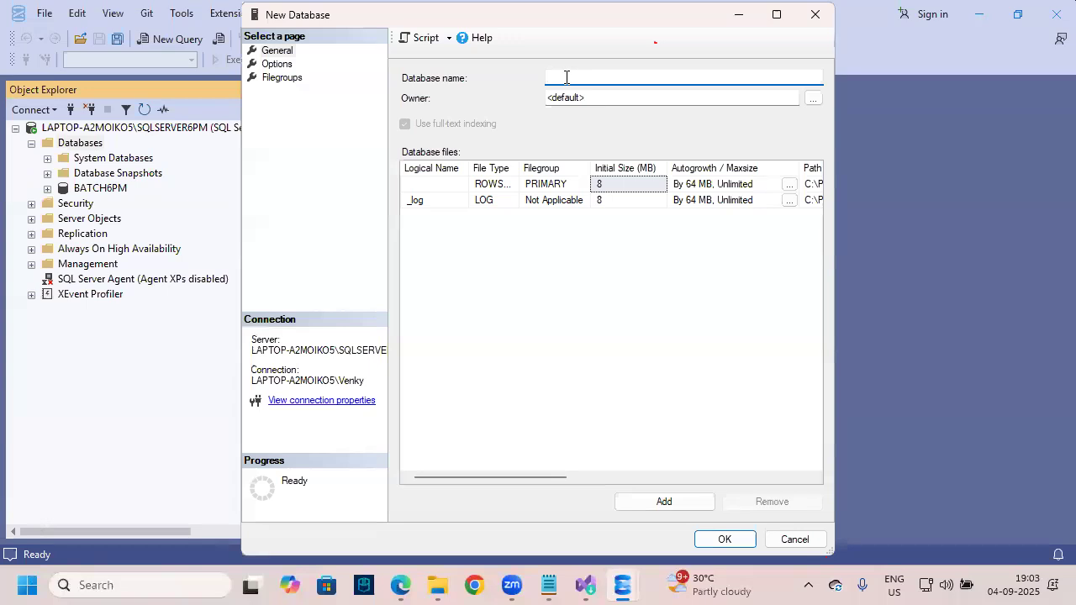
{"action": "key", "text": "Caps_Lock"}
{"action": "type", "text": "D"}
{"action": "key", "text": "BackSpace"}
{"action": "type", "text": "SAMPLED"}
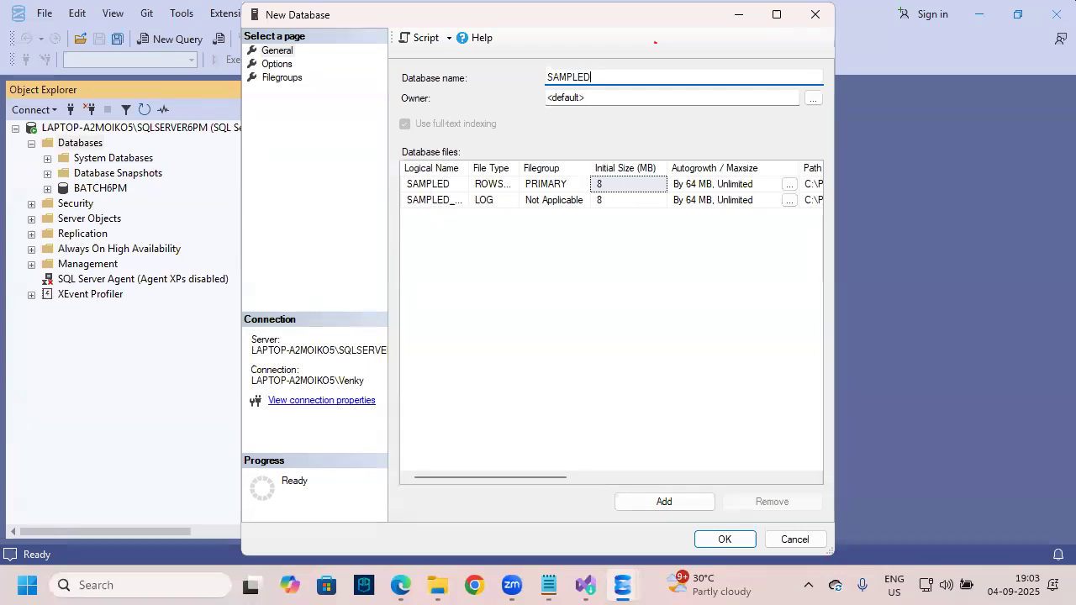
{"action": "key", "text": "BackSpace"}
{"action": "type", "text": "dATA"}
{"action": "key", "text": "BackSpace"}
{"action": "key", "text": "BackSpace"}
{"action": "key", "text": "BackSpace"}
{"action": "key", "text": "BackSpace"}
{"action": "type", "text": "DATABASE"}
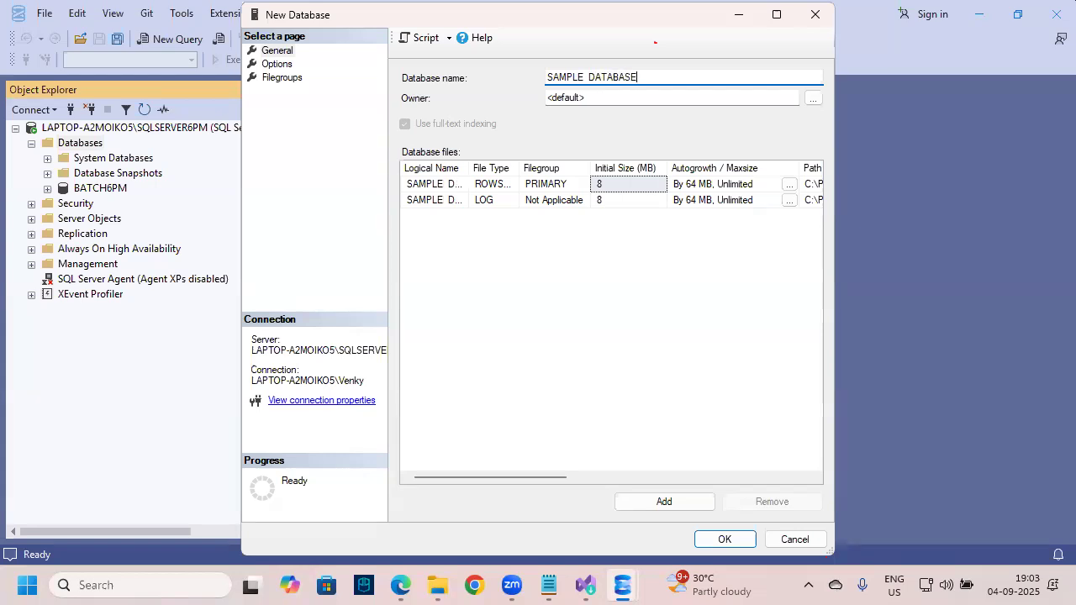
{"action": "left_click", "coordinate": [725, 540]}
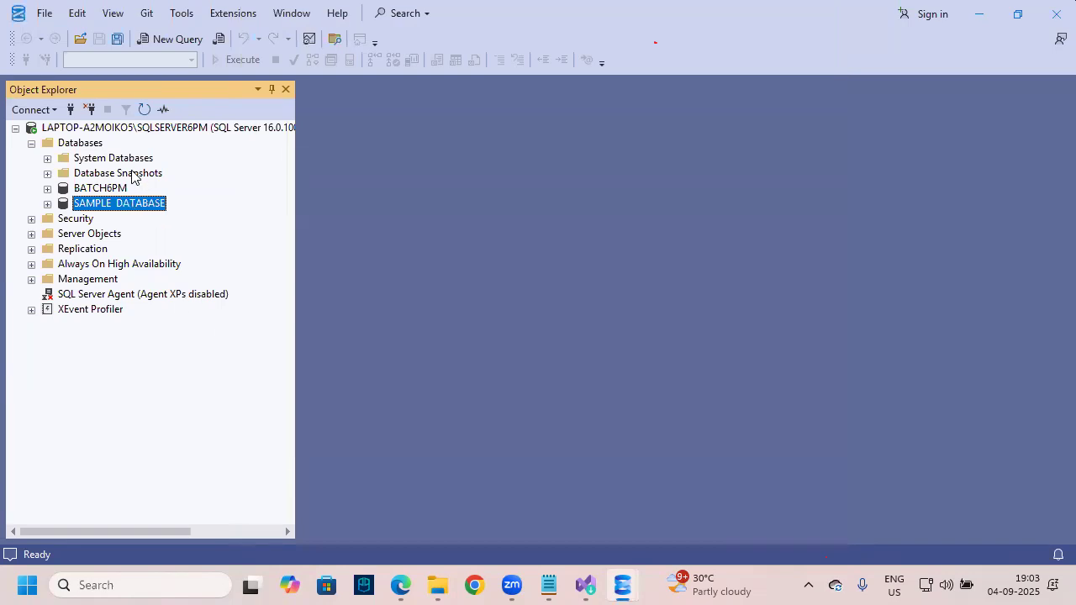
Try to create a third new database named DB3 on the connected instance
{"action": "right_click", "coordinate": [95, 142]}
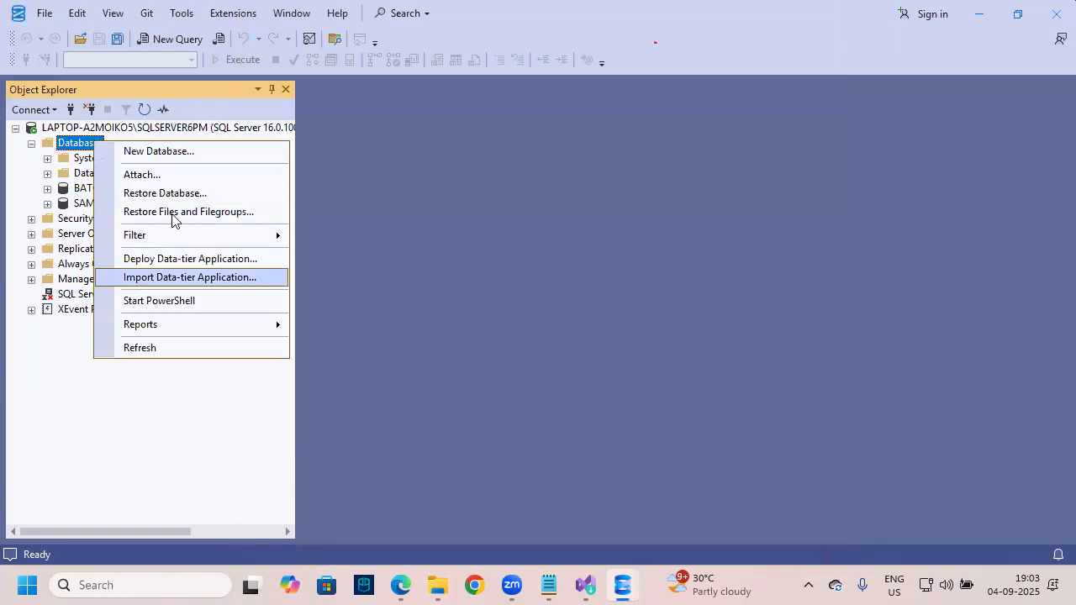
{"action": "left_click", "coordinate": [180, 152]}
{"action": "type", "text": "D"}
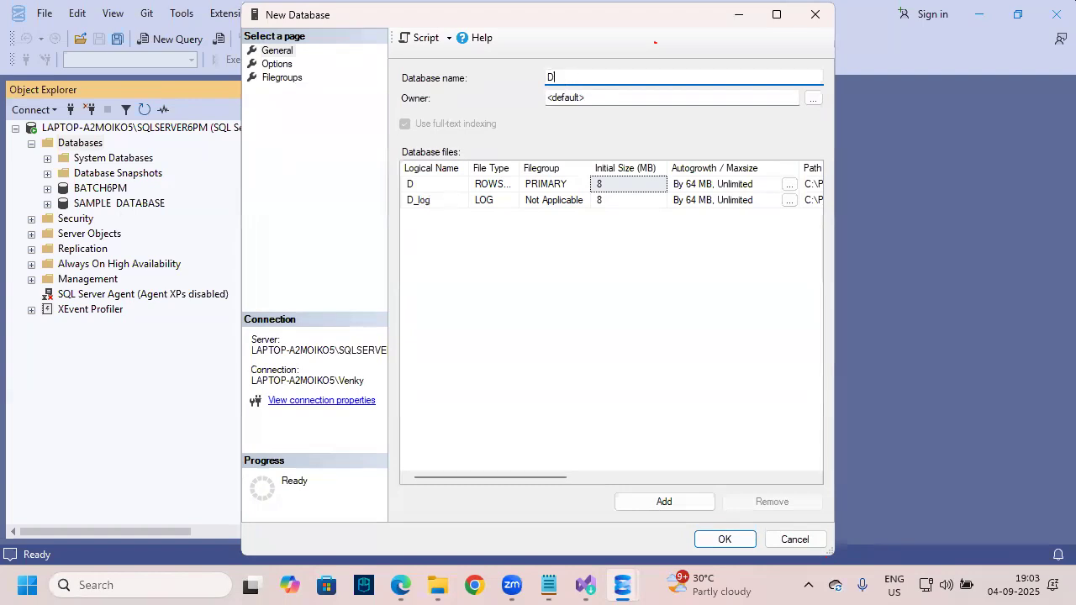
{"action": "type", "text": "B3"}
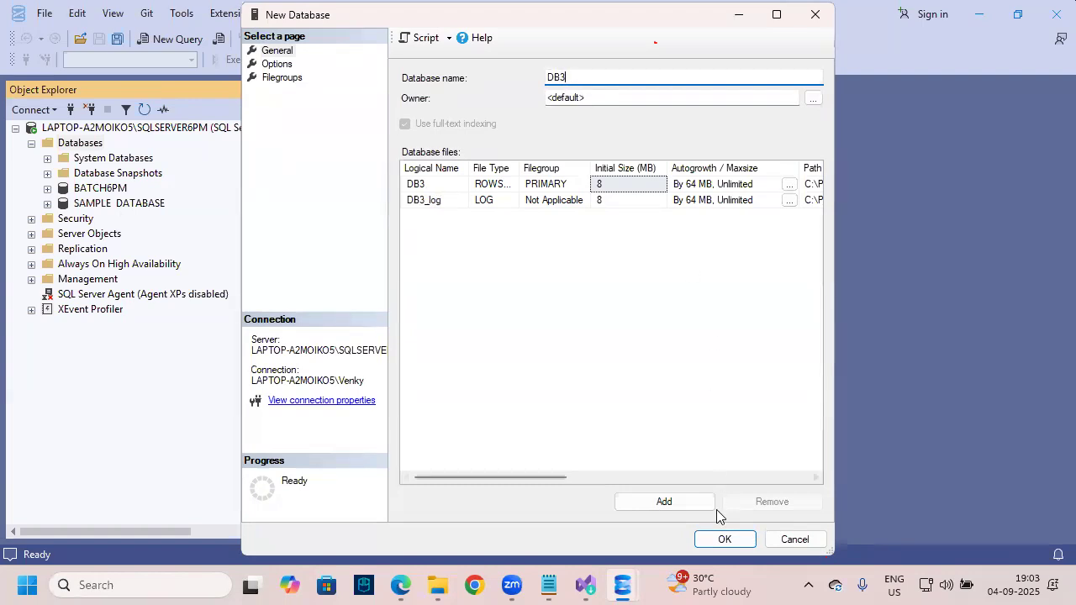
{"action": "left_click", "coordinate": [724, 541]}
{"action": "left_click", "coordinate": [748, 361]}
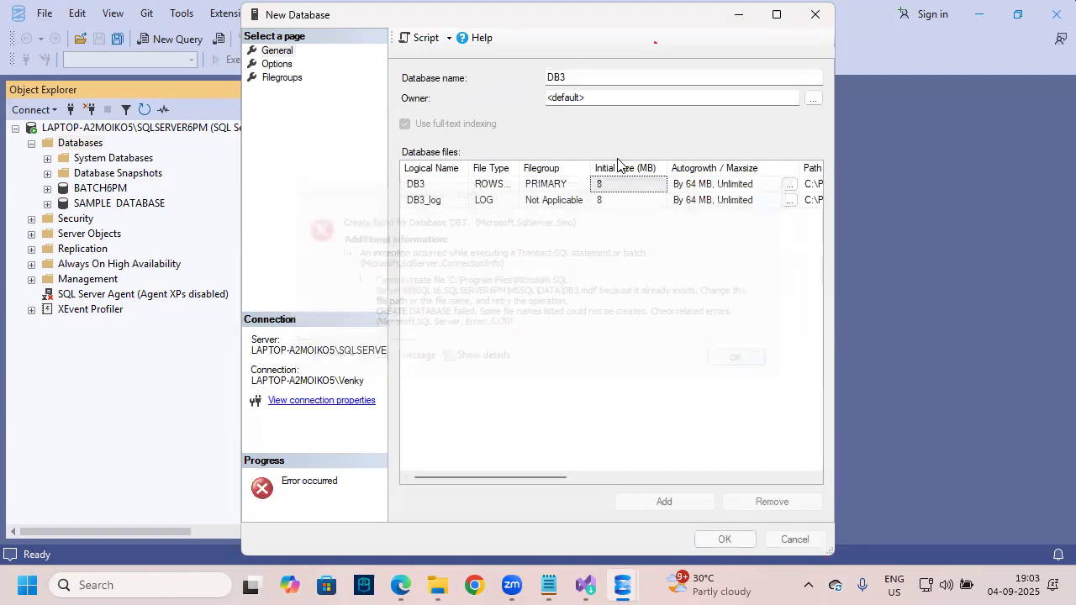
Change the name of the new database to DB4 and create it
{"action": "left_click", "coordinate": [576, 78]}
{"action": "key", "text": "BackSpace"}
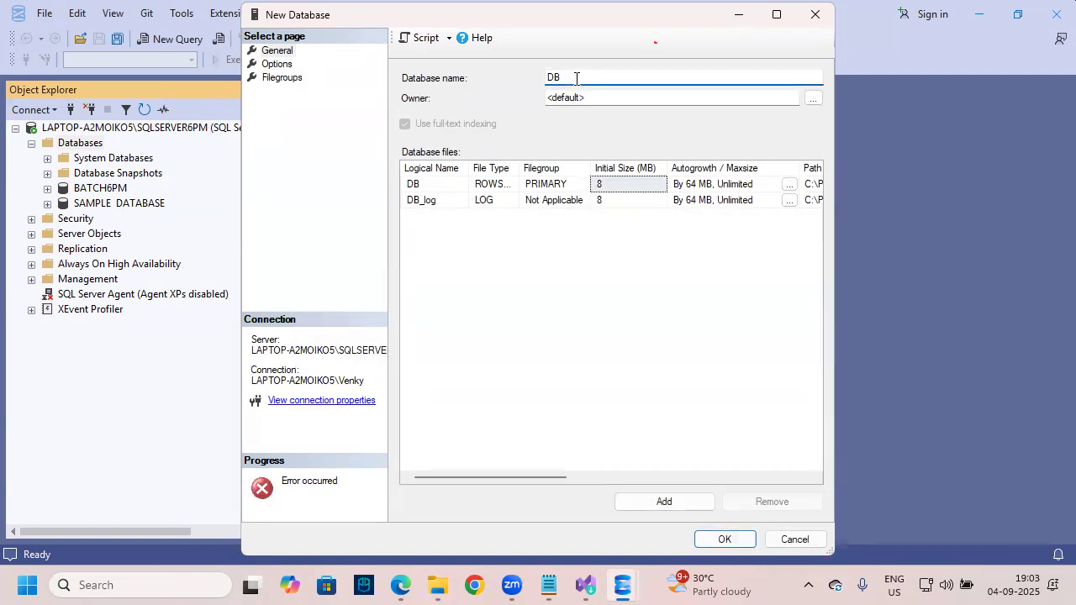
{"action": "type", "text": "4"}
{"action": "left_click", "coordinate": [742, 548]}
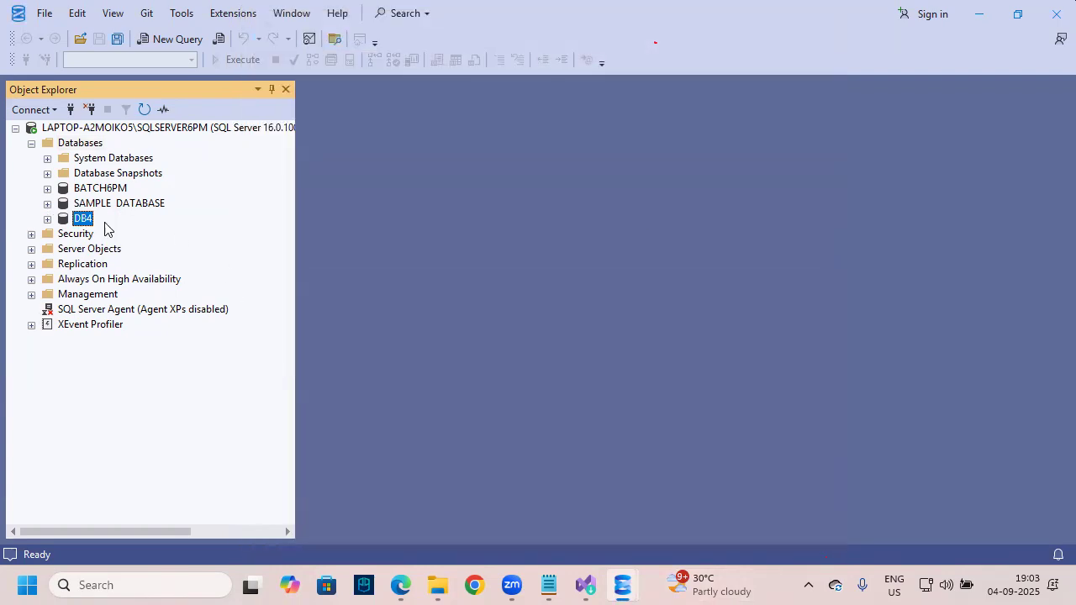
Mark the three user databases, and switch to Microsoft Edge to compare them with the database blocks in Block Diagram.pdf
{"action": "left_click_drag", "start_coordinate": [20, 170], "coordinate": [171, 229]}
{"action": "left_click_drag", "start_coordinate": [60, 235], "coordinate": [135, 175]}
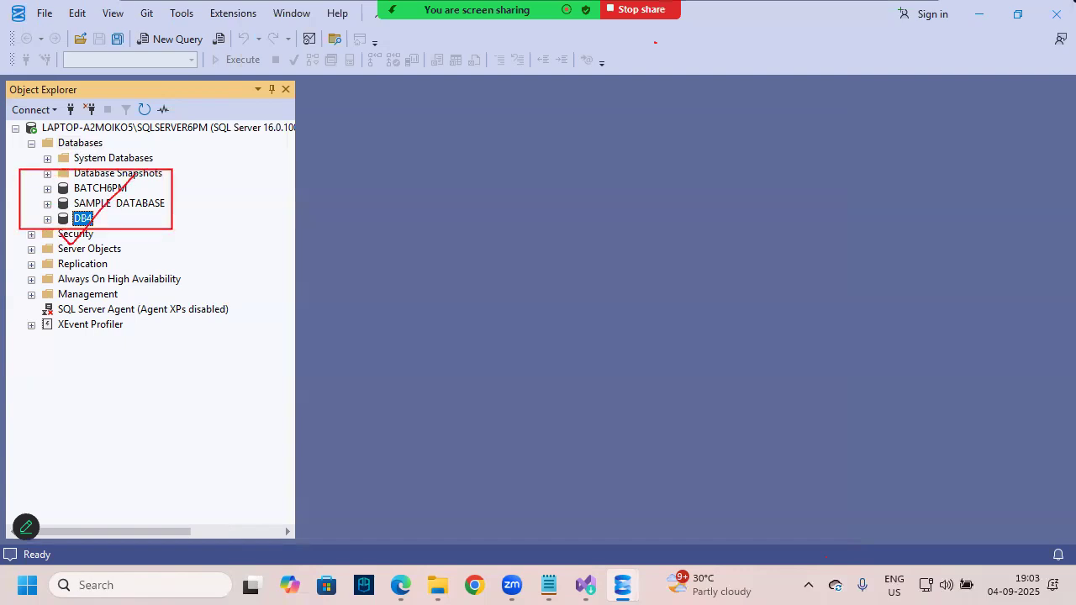
{"action": "key", "text": "alt+Tab"}
{"action": "mouse_move", "coordinate": [492, 166]}
{"action": "left_mouse_down"}
{"action": "mouse_move", "coordinate": [603, 454]}
{"action": "mouse_move", "coordinate": [599, 478]}
{"action": "left_mouse_up"}
{"action": "mouse_move", "coordinate": [588, 321]}
{"action": "left_mouse_down"}
{"action": "mouse_move", "coordinate": [650, 353]}
{"action": "mouse_move", "coordinate": [740, 446]}
{"action": "left_mouse_up"}
{"action": "left_click_drag", "start_coordinate": [719, 430], "coordinate": [734, 459]}
{"action": "mouse_move", "coordinate": [792, 424]}
{"action": "left_mouse_down"}
{"action": "mouse_move", "coordinate": [734, 460]}
{"action": "mouse_move", "coordinate": [748, 418]}
{"action": "left_mouse_up"}
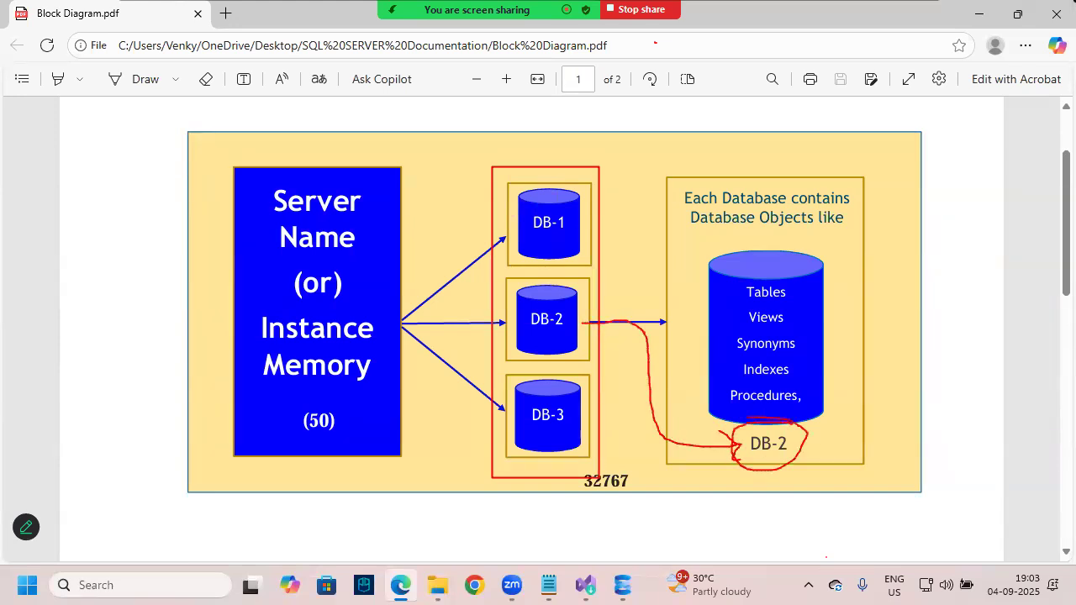
{"action": "key", "text": "Escape"}
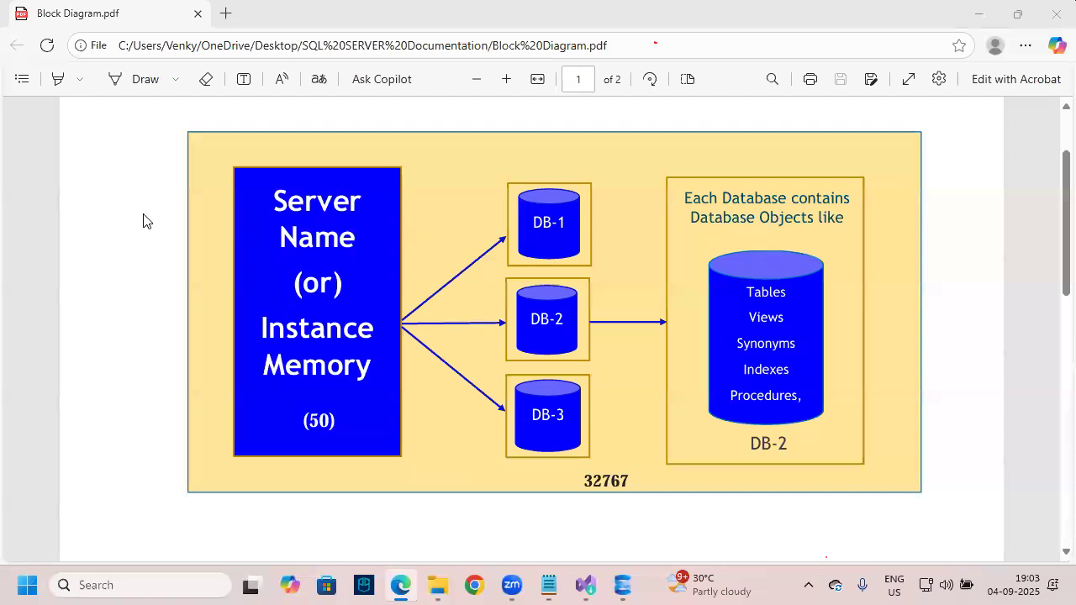
Switch to SQL Server Management Studio and outline the BATCH6PM, SAMPLE DATABASE and DB4 databases, clearing the mark
{"action": "key", "text": "alt+Tab"}
{"action": "key", "text": "ctrl+2"}
{"action": "left_click_drag", "start_coordinate": [41, 180], "coordinate": [195, 239]}
{"action": "key", "text": "Escape"}
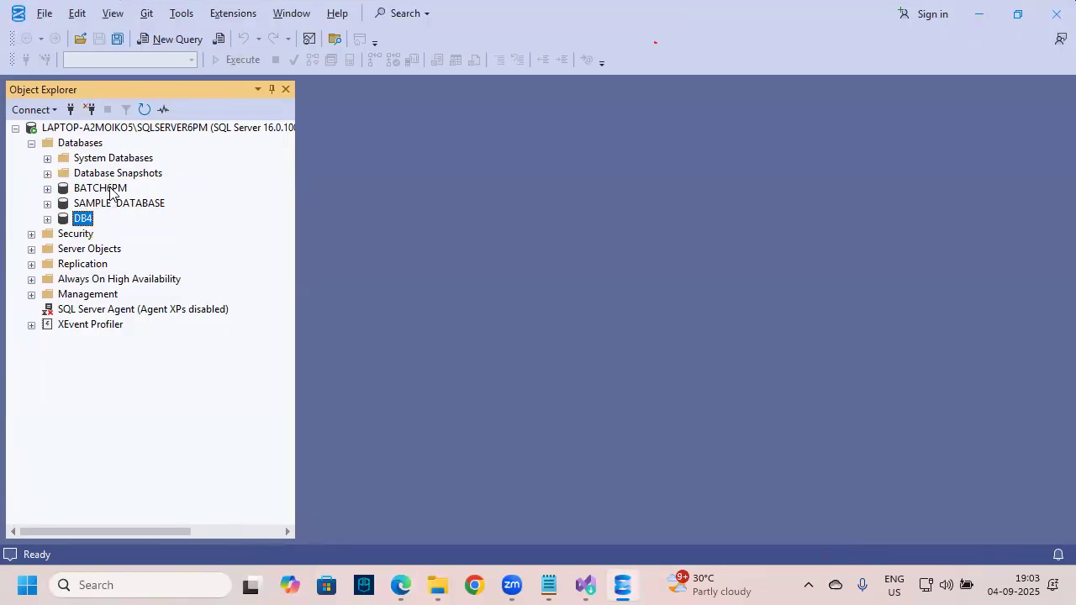
Select the Databases folder, outline the BATCH6PM database beneath it, and clear the marks
{"action": "left_click", "coordinate": [79, 143]}
{"action": "key", "text": "ctrl+2"}
{"action": "mouse_move", "coordinate": [59, 174]}
{"action": "left_mouse_down"}
{"action": "mouse_move", "coordinate": [157, 200]}
{"action": "mouse_move", "coordinate": [149, 193]}
{"action": "left_mouse_up"}
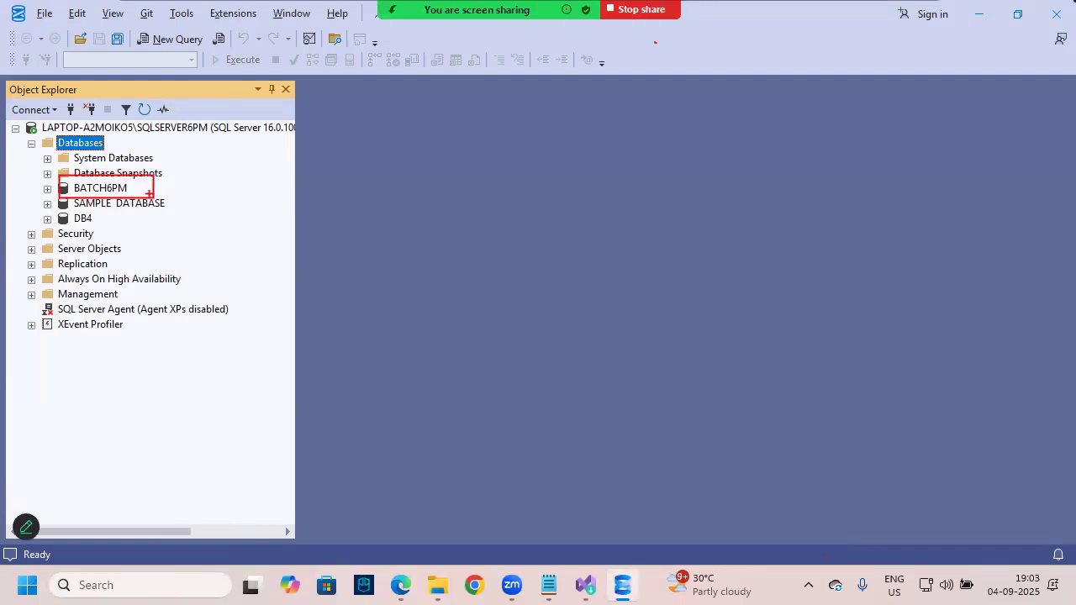
{"action": "mouse_move", "coordinate": [106, 143]}
{"action": "left_mouse_down"}
{"action": "mouse_move", "coordinate": [114, 184]}
{"action": "mouse_move", "coordinate": [102, 196]}
{"action": "left_mouse_up"}
{"action": "key", "text": "Escape"}
{"action": "key", "text": "ctrl+2"}
{"action": "mouse_move", "coordinate": [103, 343]}
{"action": "left_mouse_down"}
{"action": "mouse_move", "coordinate": [108, 414]}
{"action": "mouse_move", "coordinate": [143, 418]}
{"action": "mouse_move", "coordinate": [172, 393]}
{"action": "mouse_move", "coordinate": [161, 424]}
{"action": "mouse_move", "coordinate": [182, 425]}
{"action": "left_mouse_up"}
{"action": "key", "text": "Escape"}
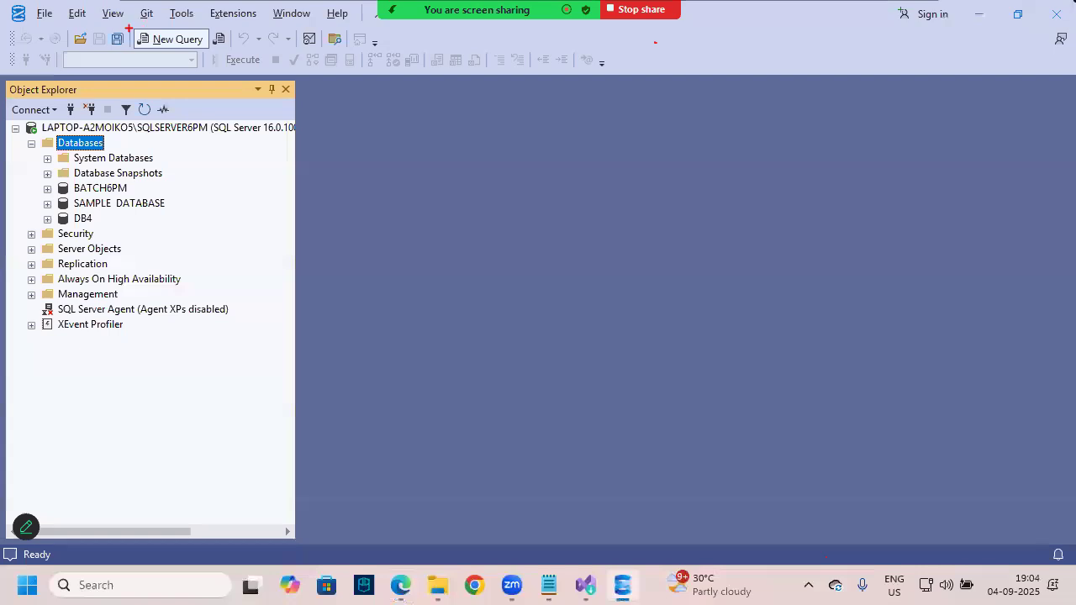
Mark the New Query command and open a new query window on the connected instance
{"action": "left_click_drag", "start_coordinate": [133, 27], "coordinate": [213, 50]}
{"action": "left_click_drag", "start_coordinate": [145, 56], "coordinate": [205, 19]}
{"action": "left_click", "coordinate": [180, 39]}
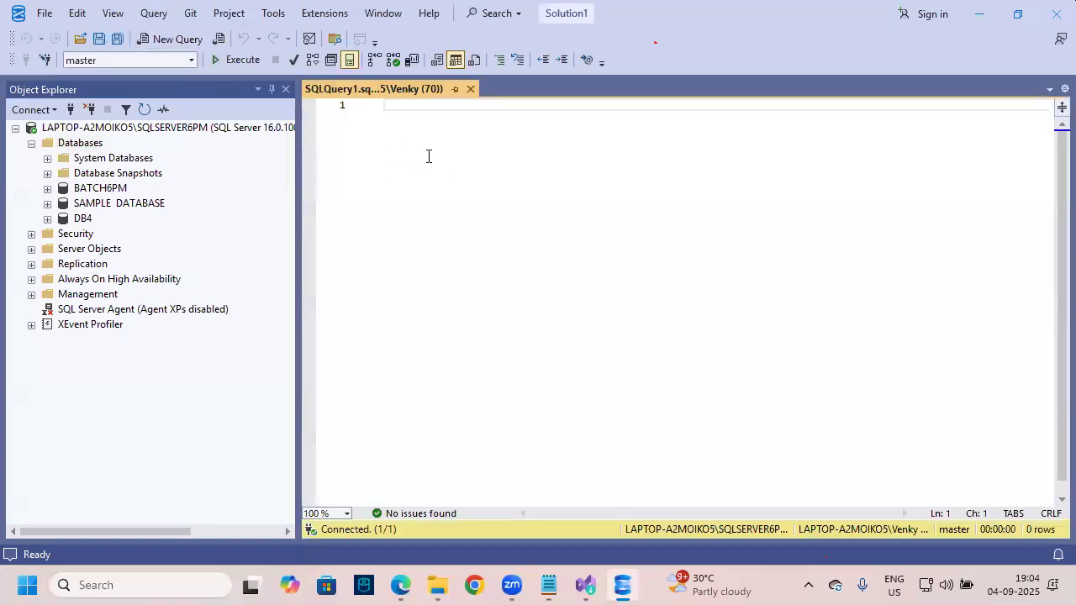
Outline the empty query editor area, mark inside it, and clear the marks
{"action": "key", "text": "ctrl+shift+w"}
{"action": "mouse_move", "coordinate": [334, 101]}
{"action": "left_mouse_down"}
{"action": "mouse_move", "coordinate": [950, 396]}
{"action": "mouse_move", "coordinate": [1065, 508]}
{"action": "left_mouse_up"}
{"action": "mouse_move", "coordinate": [589, 216]}
{"action": "left_mouse_down"}
{"action": "mouse_move", "coordinate": [631, 192]}
{"action": "mouse_move", "coordinate": [624, 284]}
{"action": "left_mouse_up"}
{"action": "key", "text": "ctrl+z"}
{"action": "mouse_move", "coordinate": [572, 192]}
{"action": "left_mouse_down"}
{"action": "mouse_move", "coordinate": [577, 159]}
{"action": "mouse_move", "coordinate": [624, 235]}
{"action": "mouse_move", "coordinate": [798, 244]}
{"action": "mouse_move", "coordinate": [855, 229]}
{"action": "mouse_move", "coordinate": [832, 364]}
{"action": "left_mouse_up"}
{"action": "left_click_drag", "start_coordinate": [746, 331], "coordinate": [947, 257]}
{"action": "key", "text": "Escape"}
Outline the query's current database selector, circle its master entry, and clear the marks
{"action": "key", "text": "ctrl+2"}
{"action": "mouse_move", "coordinate": [60, 50]}
{"action": "left_mouse_down"}
{"action": "mouse_move", "coordinate": [95, 67]}
{"action": "mouse_move", "coordinate": [200, 71]}
{"action": "mouse_move", "coordinate": [183, 74]}
{"action": "mouse_move", "coordinate": [217, 37]}
{"action": "left_mouse_up"}
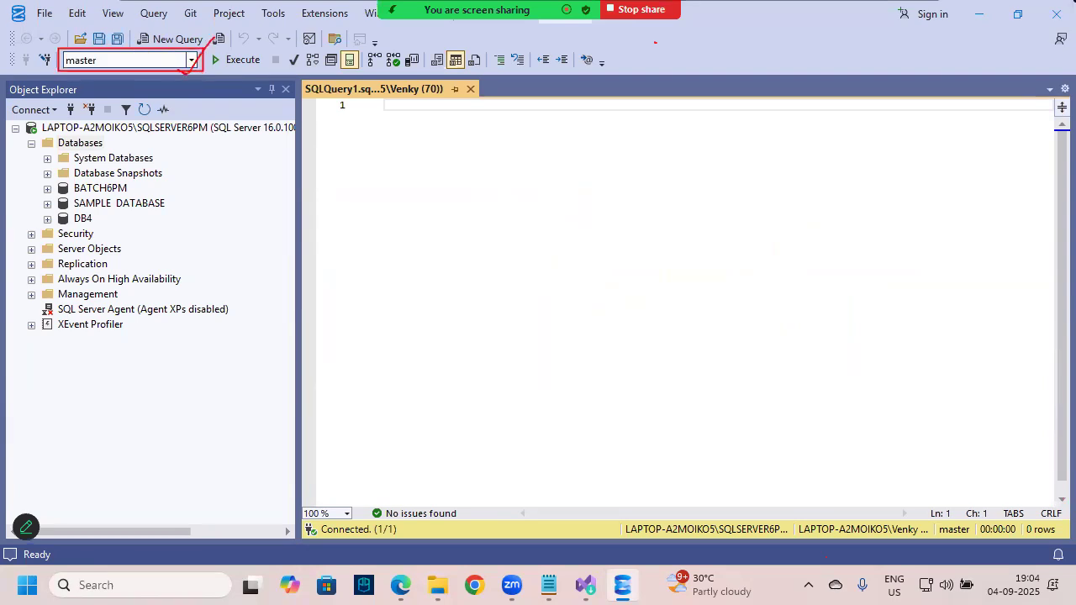
{"action": "key", "text": "Escape"}
{"action": "key", "text": "ctrl+2"}
{"action": "mouse_move", "coordinate": [101, 47]}
{"action": "left_mouse_down"}
{"action": "mouse_move", "coordinate": [53, 57]}
{"action": "mouse_move", "coordinate": [120, 50]}
{"action": "mouse_move", "coordinate": [81, 47]}
{"action": "left_mouse_up"}
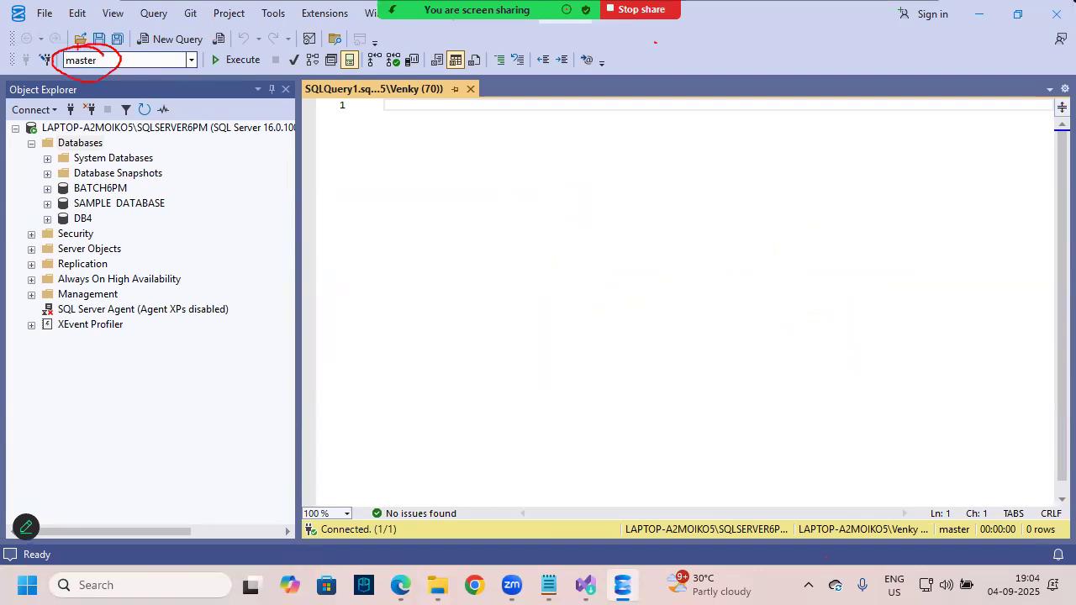
{"action": "key", "text": "Escape"}
Show the databases available to the query, mark BATCH6PM, DB4 and SAMPLE DATABASE, and close the list without choosing one
{"action": "left_click", "coordinate": [192, 60]}
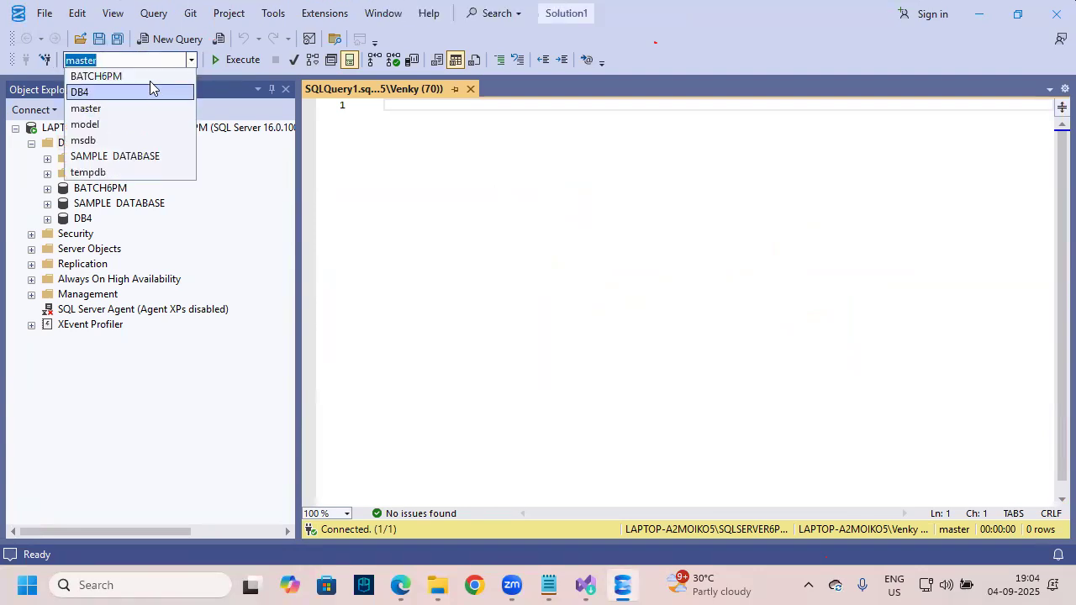
{"action": "key", "text": "ctrl+2"}
{"action": "mouse_move", "coordinate": [73, 76]}
{"action": "left_mouse_down"}
{"action": "mouse_move", "coordinate": [47, 65]}
{"action": "mouse_move", "coordinate": [49, 88]}
{"action": "left_mouse_up"}
{"action": "left_click_drag", "start_coordinate": [72, 154], "coordinate": [52, 149]}
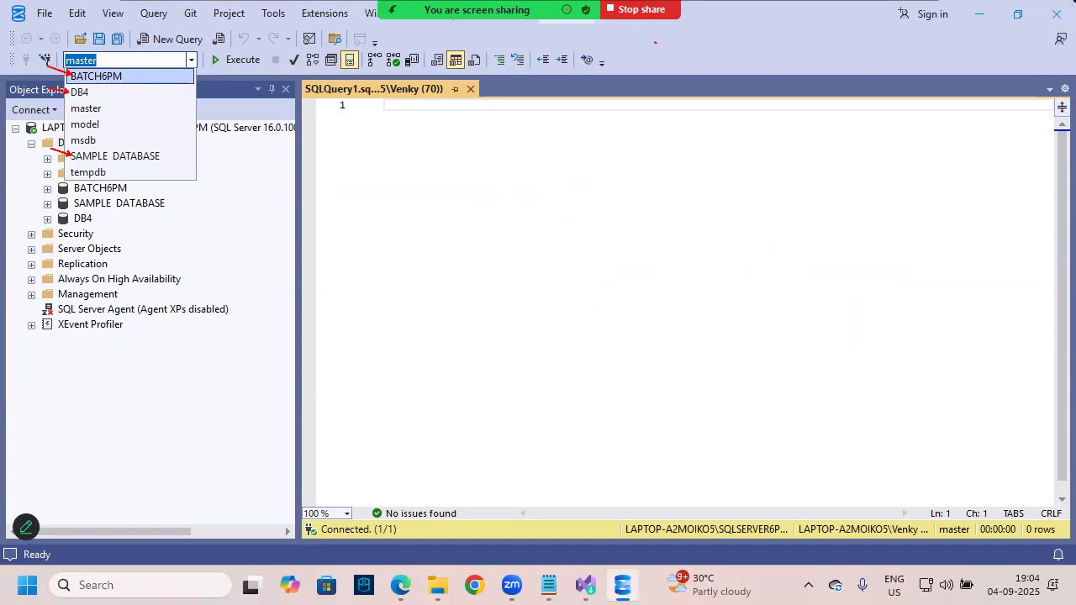
{"action": "mouse_move", "coordinate": [110, 111]}
{"action": "left_mouse_down"}
{"action": "mouse_move", "coordinate": [122, 104]}
{"action": "mouse_move", "coordinate": [128, 132]}
{"action": "left_mouse_up"}
{"action": "key", "text": "Escape"}
{"action": "left_click", "coordinate": [389, 194]}
Mark the query's current database selector, clear the mark, and set the database to BATCH6PM
{"action": "left_click_drag", "start_coordinate": [58, 47], "coordinate": [201, 75]}
{"action": "mouse_move", "coordinate": [139, 42]}
{"action": "left_mouse_down"}
{"action": "mouse_move", "coordinate": [136, 19]}
{"action": "mouse_move", "coordinate": [149, 53]}
{"action": "mouse_move", "coordinate": [122, 74]}
{"action": "left_mouse_up"}
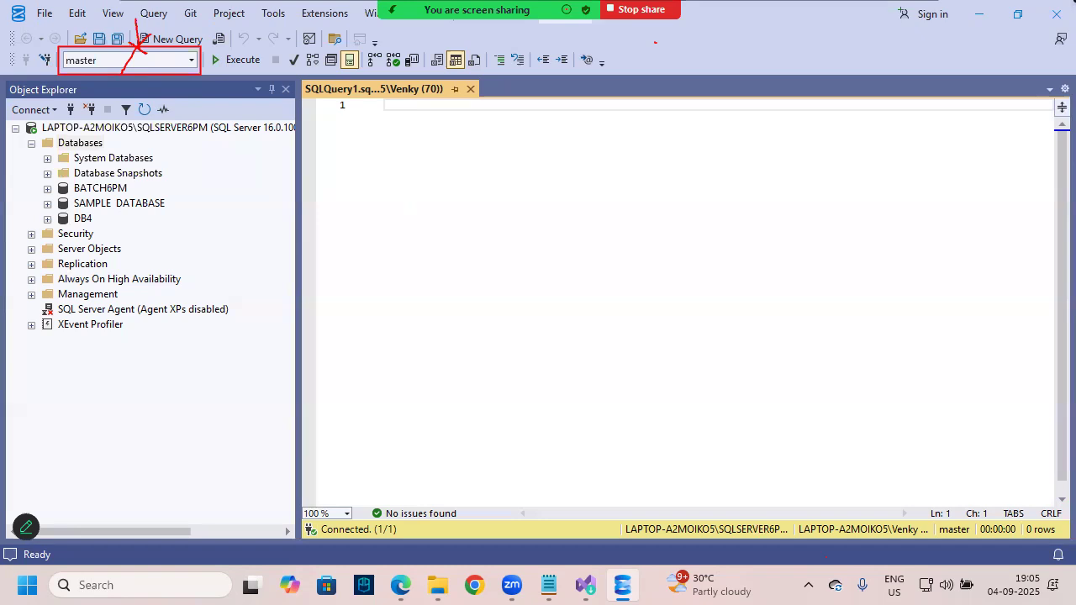
{"action": "key", "text": "Escape"}
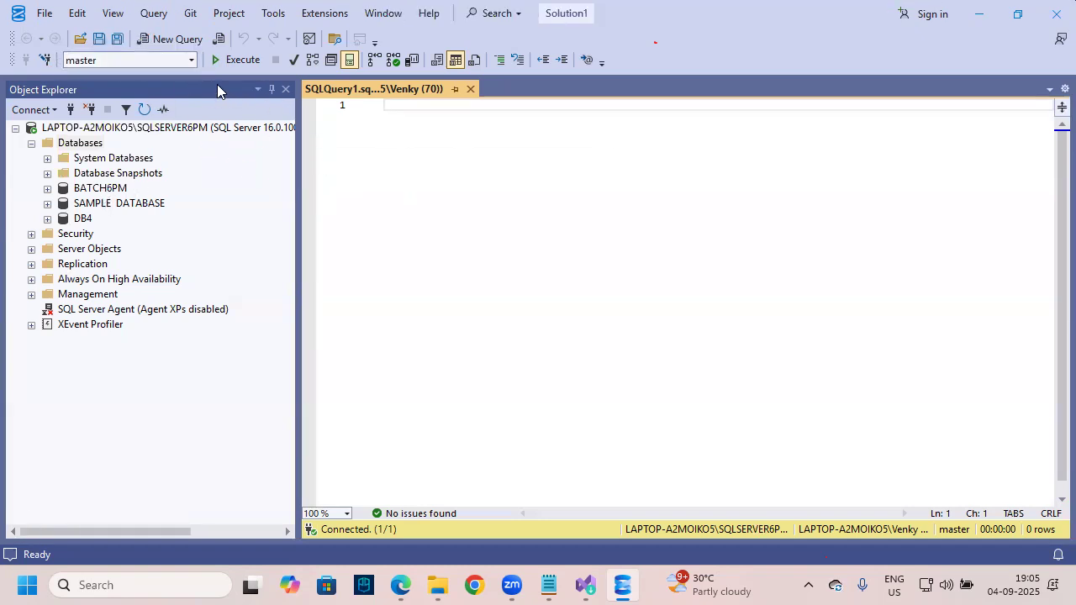
{"action": "left_click", "coordinate": [191, 59]}
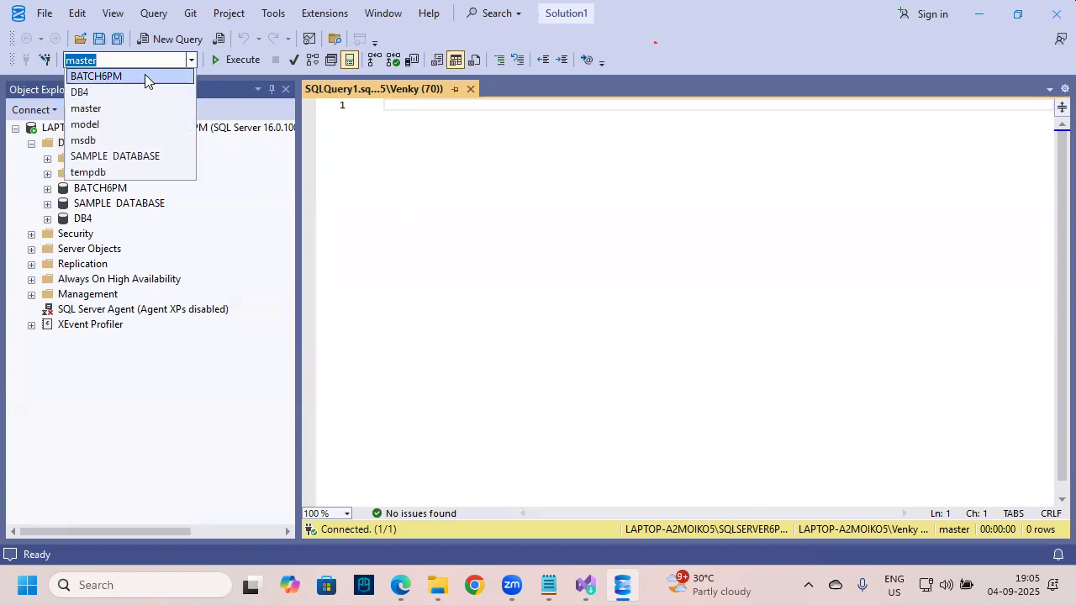
{"action": "left_click", "coordinate": [166, 78]}
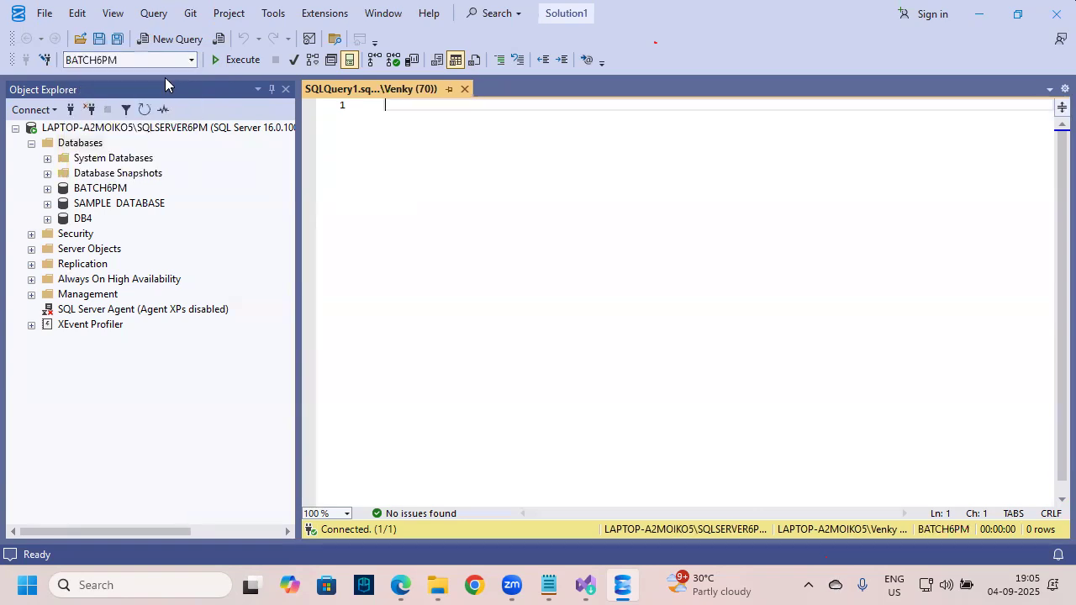
Outline and circle BATCH6PM as the query's current database, and clear the marks
{"action": "key", "text": "ctrl+shift+w"}
{"action": "left_click_drag", "start_coordinate": [54, 46], "coordinate": [201, 76]}
{"action": "left_click_drag", "start_coordinate": [119, 11], "coordinate": [125, 49]}
{"action": "left_click_drag", "start_coordinate": [109, 42], "coordinate": [128, 48]}
{"action": "left_click_drag", "start_coordinate": [134, 30], "coordinate": [116, 69]}
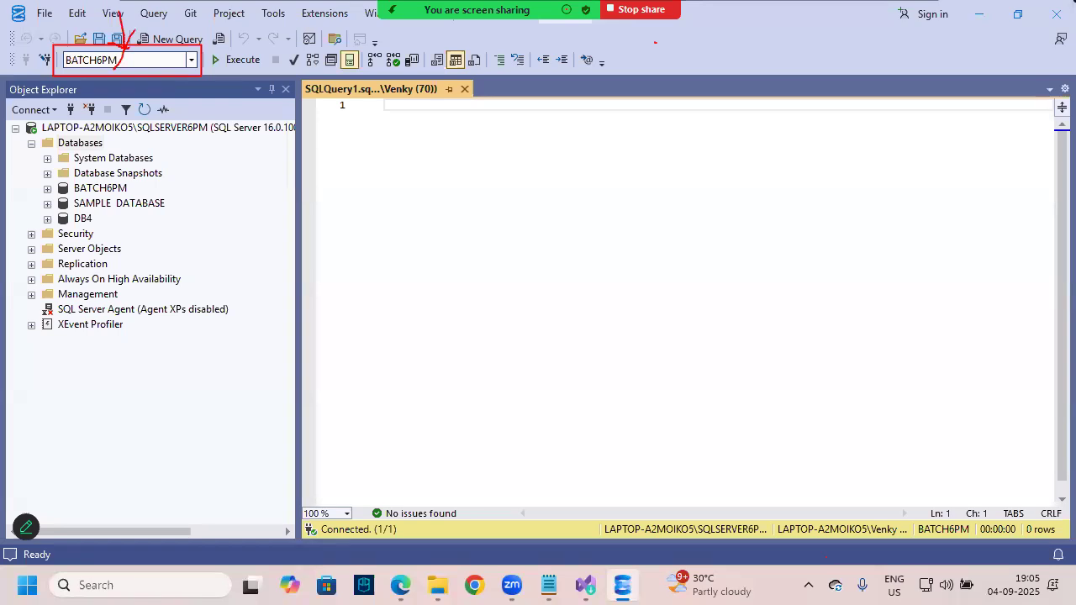
{"action": "mouse_move", "coordinate": [89, 72]}
{"action": "left_mouse_down"}
{"action": "mouse_move", "coordinate": [137, 49]}
{"action": "mouse_move", "coordinate": [61, 67]}
{"action": "mouse_move", "coordinate": [112, 71]}
{"action": "left_mouse_up"}
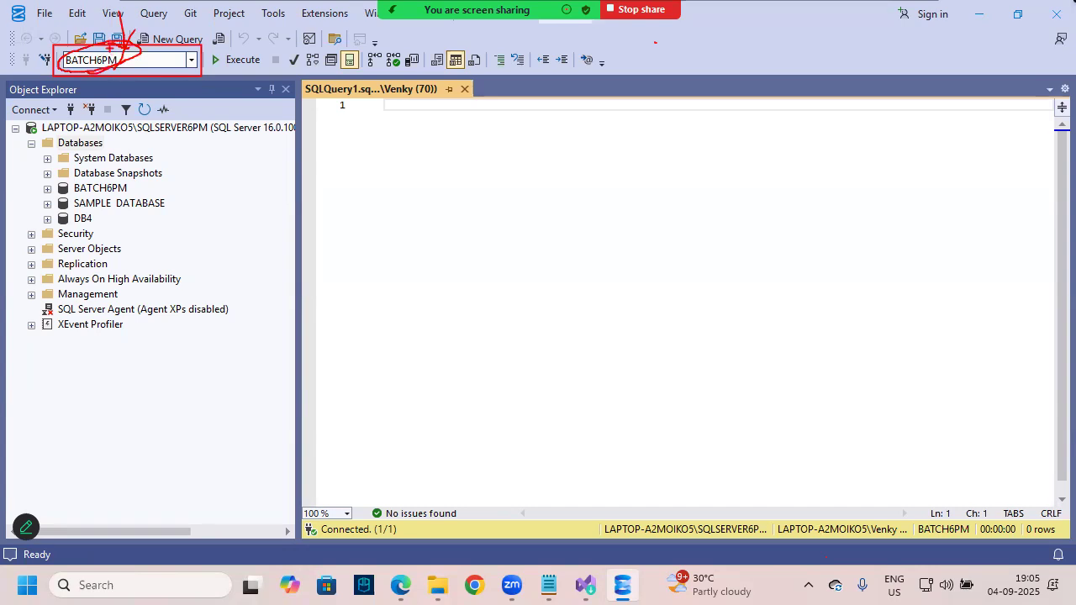
{"action": "key", "text": "Escape"}
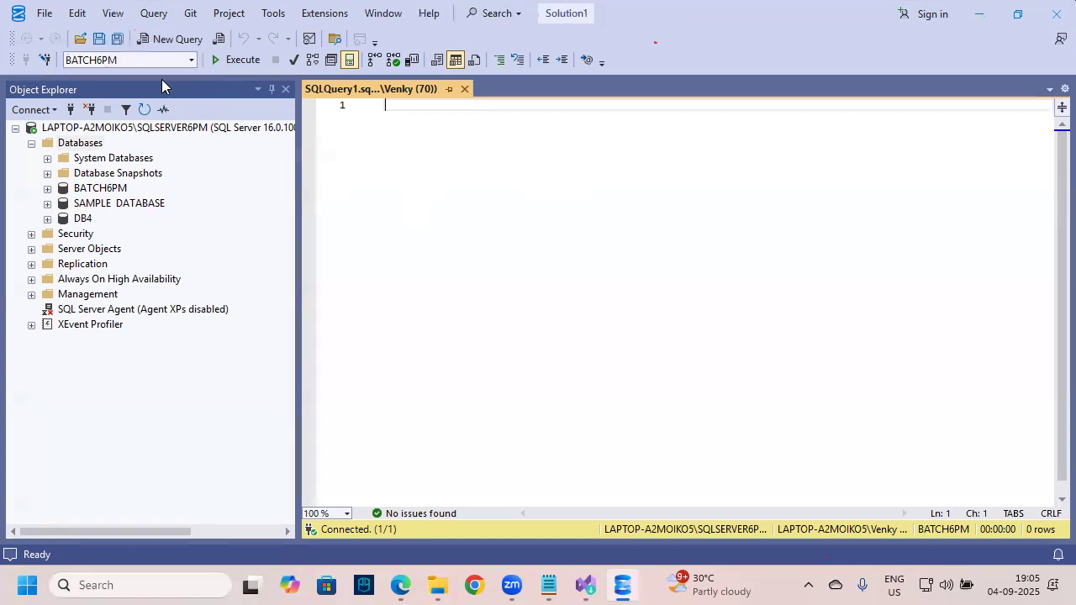
Switch to Microsoft Edge, mark the database objects block in Block Diagram.pdf, clear it, and return to SQL Server Management Studio
{"action": "key", "text": "alt+Tab"}
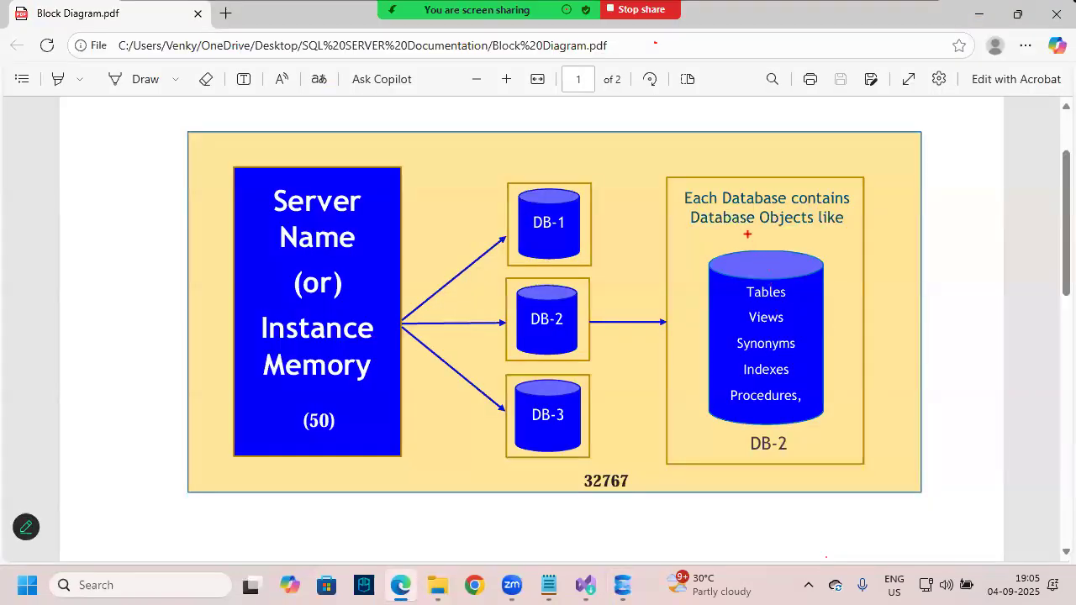
{"action": "mouse_move", "coordinate": [679, 186]}
{"action": "left_mouse_down"}
{"action": "mouse_move", "coordinate": [763, 229]}
{"action": "mouse_move", "coordinate": [867, 232]}
{"action": "mouse_move", "coordinate": [856, 229]}
{"action": "left_mouse_up"}
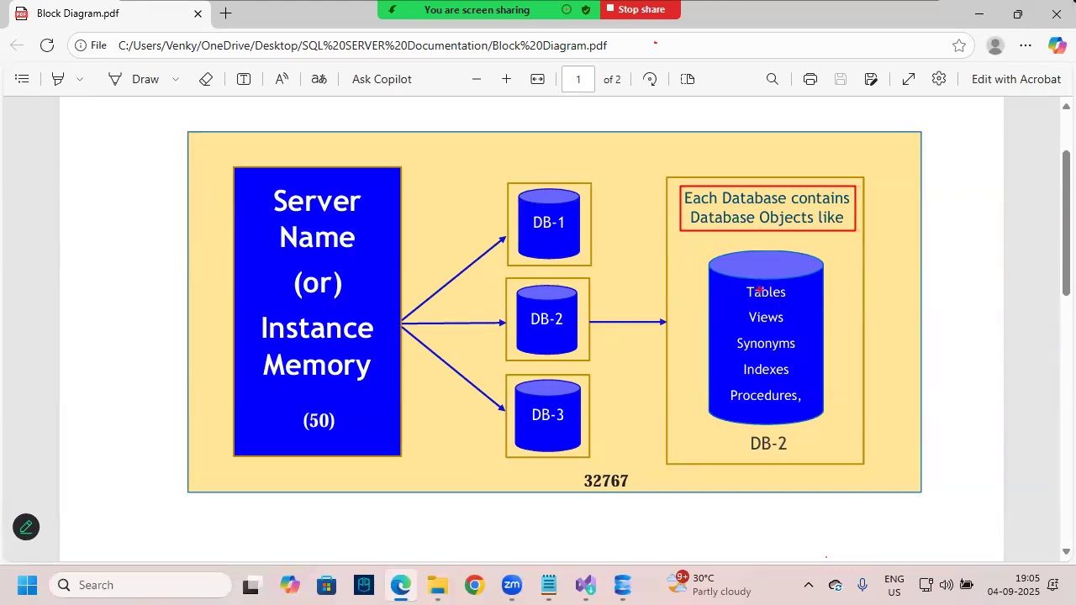
{"action": "mouse_move", "coordinate": [734, 279]}
{"action": "left_mouse_down"}
{"action": "mouse_move", "coordinate": [797, 306]}
{"action": "mouse_move", "coordinate": [797, 282]}
{"action": "mouse_move", "coordinate": [816, 268]}
{"action": "left_mouse_up"}
{"action": "key", "text": "Escape"}
{"action": "left_click", "coordinate": [622, 585]}
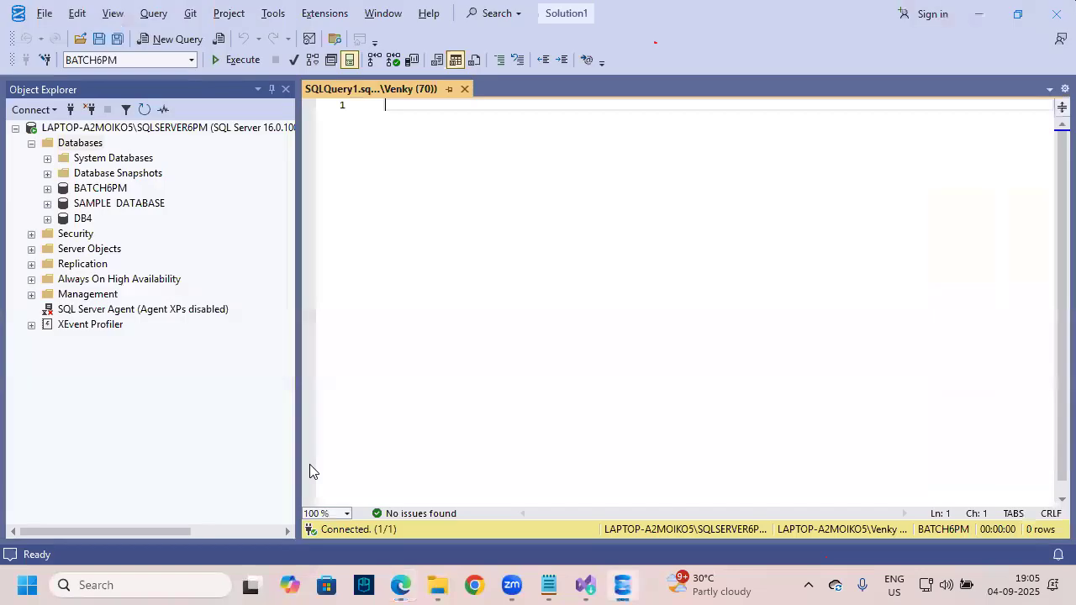
Expand the BATCH6PM database in Object Explorer and mark its Tables folder
{"action": "left_click", "coordinate": [101, 188]}
{"action": "left_click", "coordinate": [101, 188]}
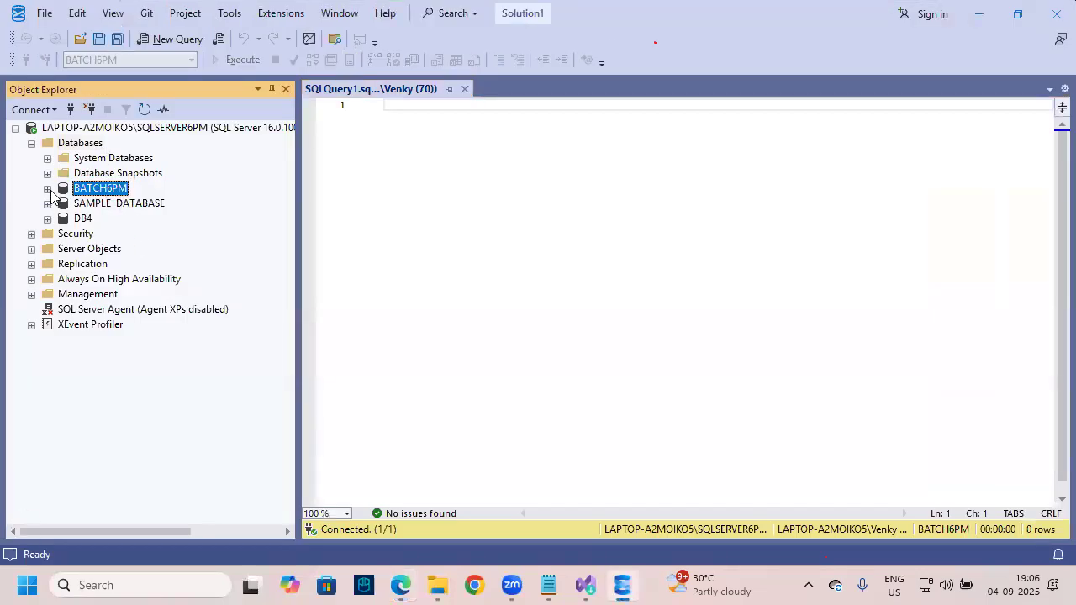
{"action": "left_click", "coordinate": [48, 189]}
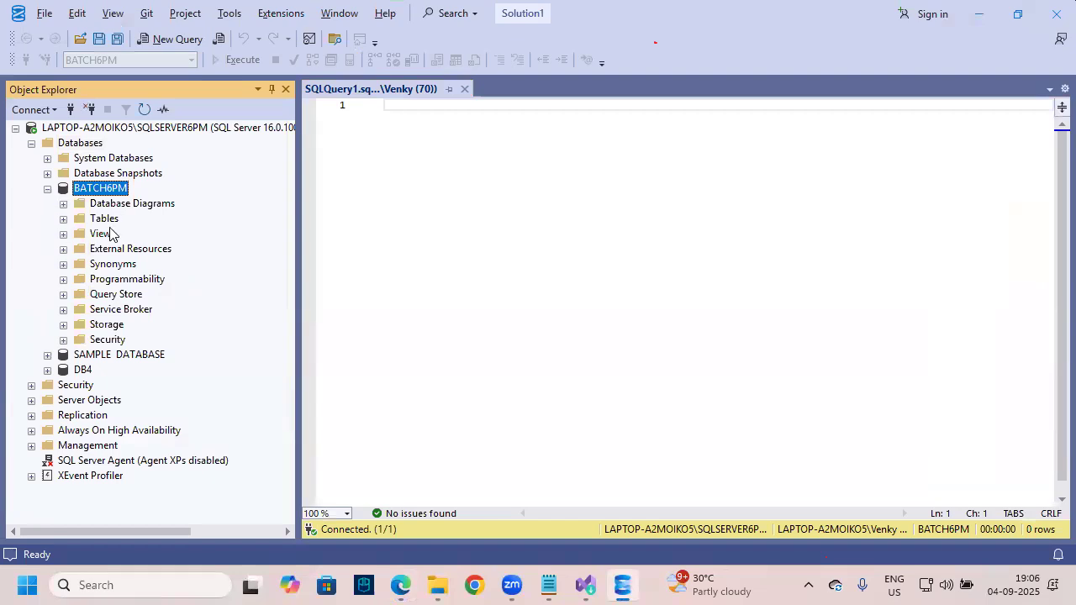
{"action": "left_click", "coordinate": [106, 219]}
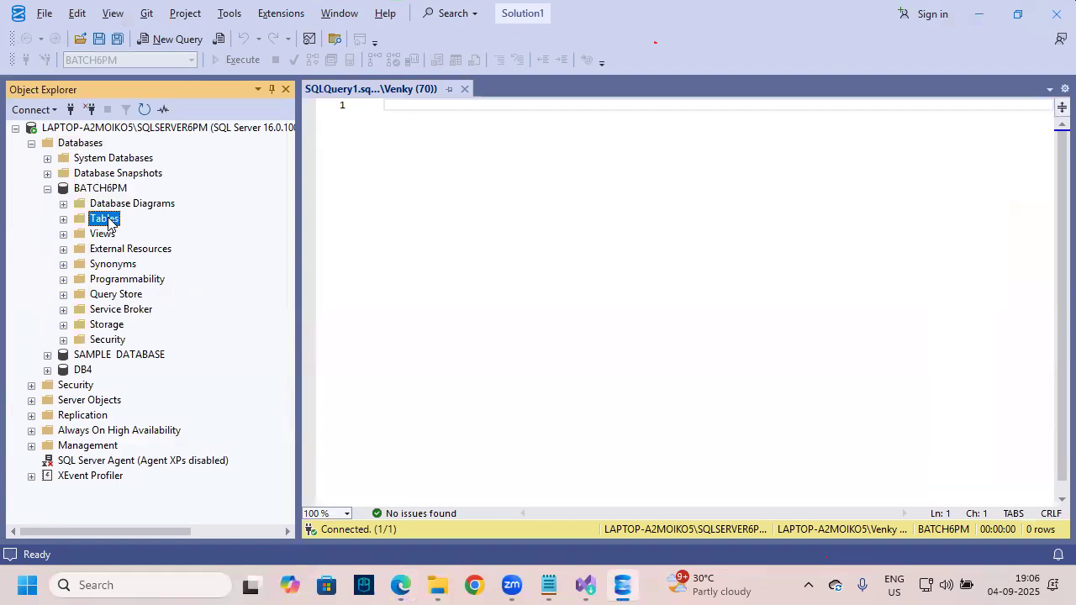
{"action": "left_click_drag", "start_coordinate": [49, 205], "coordinate": [154, 237]}
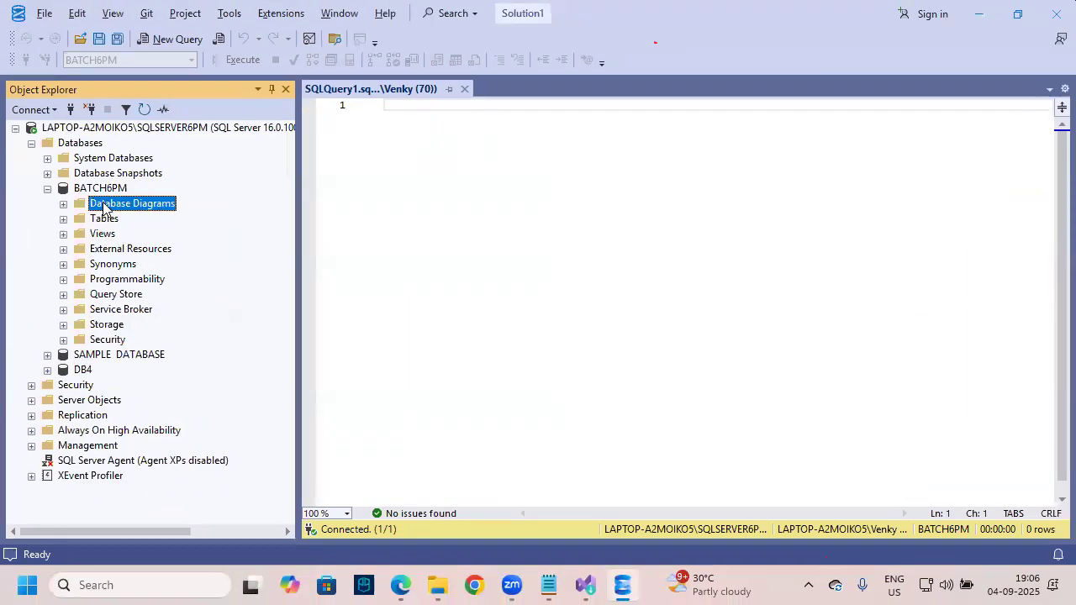
{"action": "right_click", "coordinate": [108, 221]}
{"action": "mouse_move", "coordinate": [165, 232]}
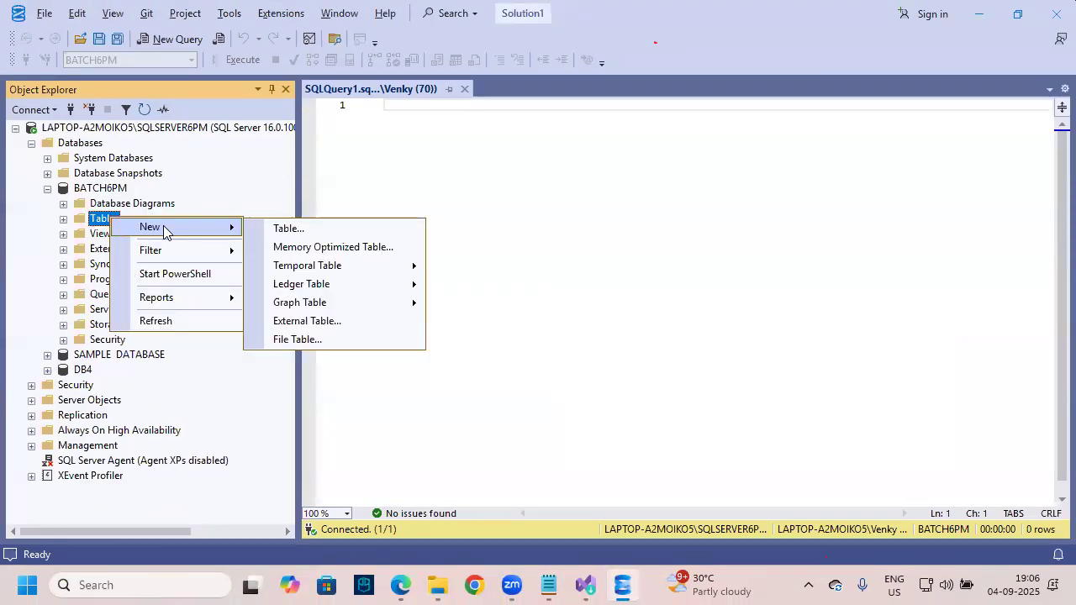
{"action": "left_click", "coordinate": [99, 222]}
{"action": "right_click", "coordinate": [114, 223]}
{"action": "mouse_move", "coordinate": [178, 230]}
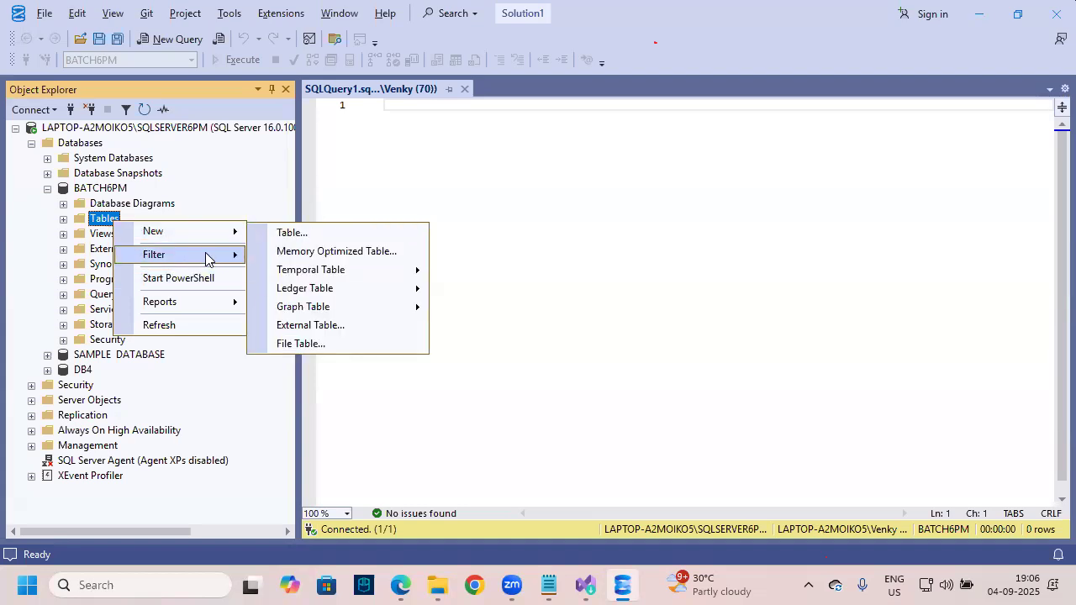
{"action": "key", "text": "Escape"}
{"action": "key", "text": "Escape"}
{"action": "right_click", "coordinate": [103, 211]}
{"action": "key", "text": "Escape"}
Start a new table in the BATCH6PM database and name its first column ENO
{"action": "right_click", "coordinate": [104, 217]}
{"action": "mouse_move", "coordinate": [216, 232]}
{"action": "left_click", "coordinate": [288, 231]}
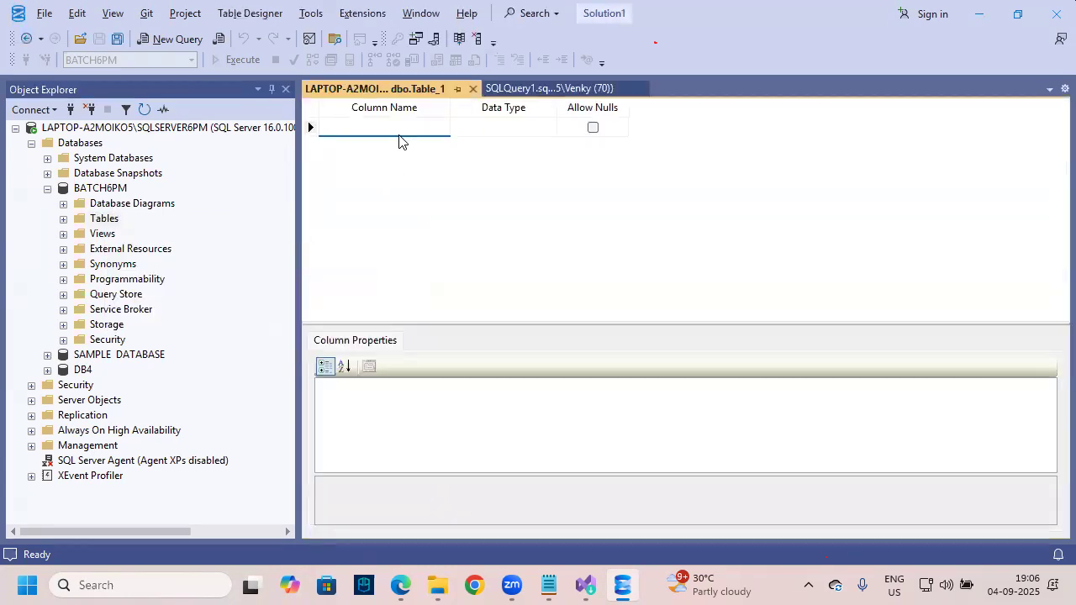
{"action": "left_click_drag", "start_coordinate": [343, 98], "coordinate": [427, 139]}
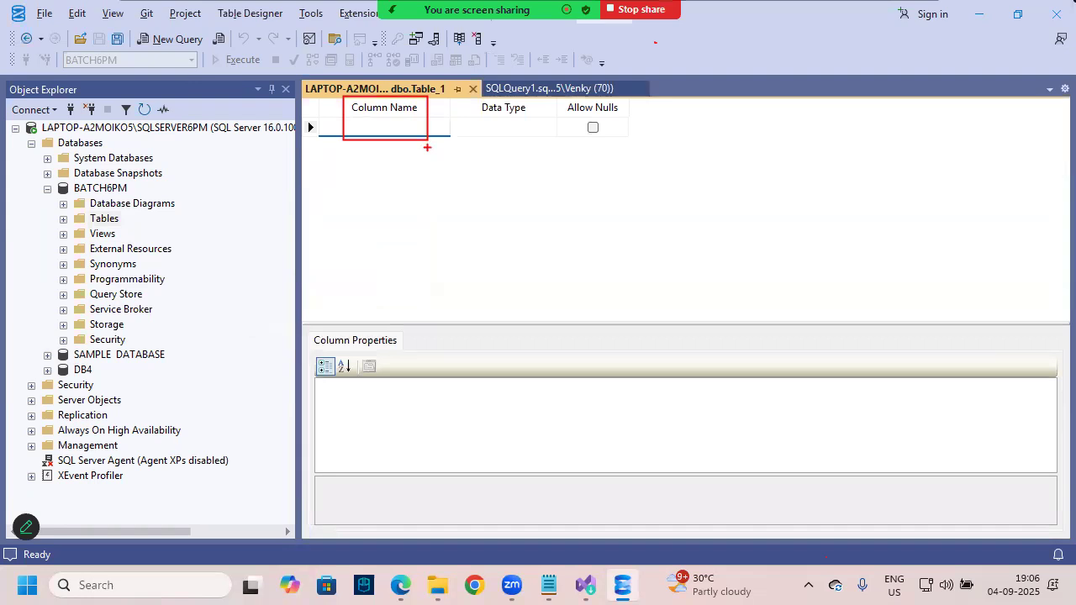
{"action": "key", "text": "Escape"}
{"action": "type", "text": "ENO"}
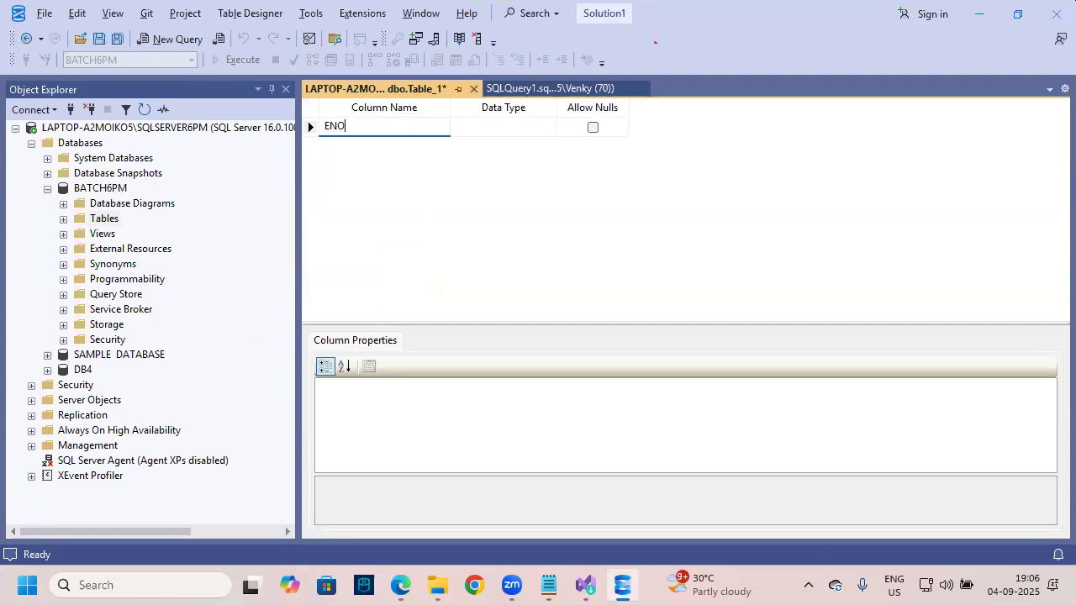
Outline the Data Type heading in the table designer and draw an arrow with an underlined handwritten note beside it
{"action": "left_click_drag", "start_coordinate": [471, 95], "coordinate": [536, 118]}
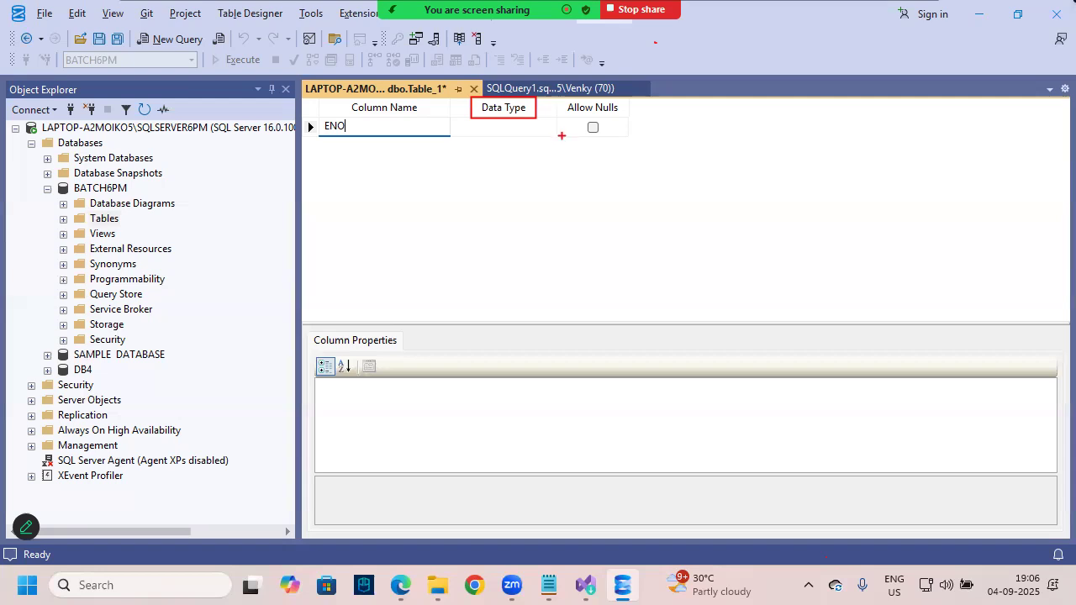
{"action": "mouse_move", "coordinate": [622, 246]}
{"action": "left_mouse_down"}
{"action": "mouse_move", "coordinate": [665, 234]}
{"action": "mouse_move", "coordinate": [668, 262]}
{"action": "left_mouse_up"}
{"action": "left_click_drag", "start_coordinate": [724, 191], "coordinate": [724, 251]}
{"action": "mouse_move", "coordinate": [743, 202]}
{"action": "left_mouse_down"}
{"action": "mouse_move", "coordinate": [753, 241]}
{"action": "mouse_move", "coordinate": [784, 212]}
{"action": "mouse_move", "coordinate": [804, 241]}
{"action": "left_mouse_up"}
{"action": "left_click_drag", "start_coordinate": [706, 282], "coordinate": [860, 202]}
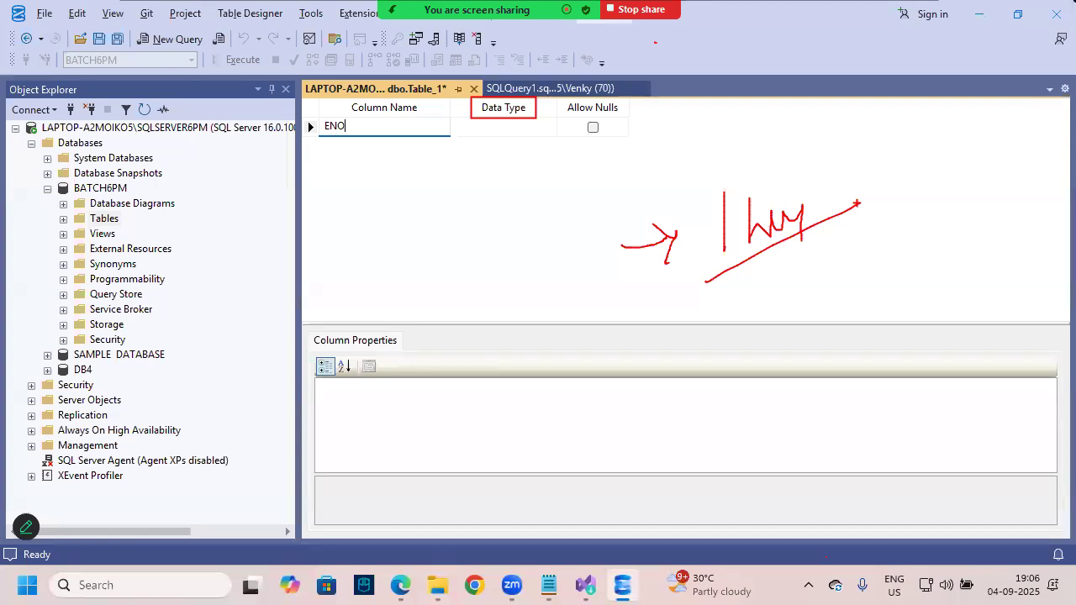
Set the ENO column's data type to int and disallow nulls
{"action": "left_click", "coordinate": [503, 131]}
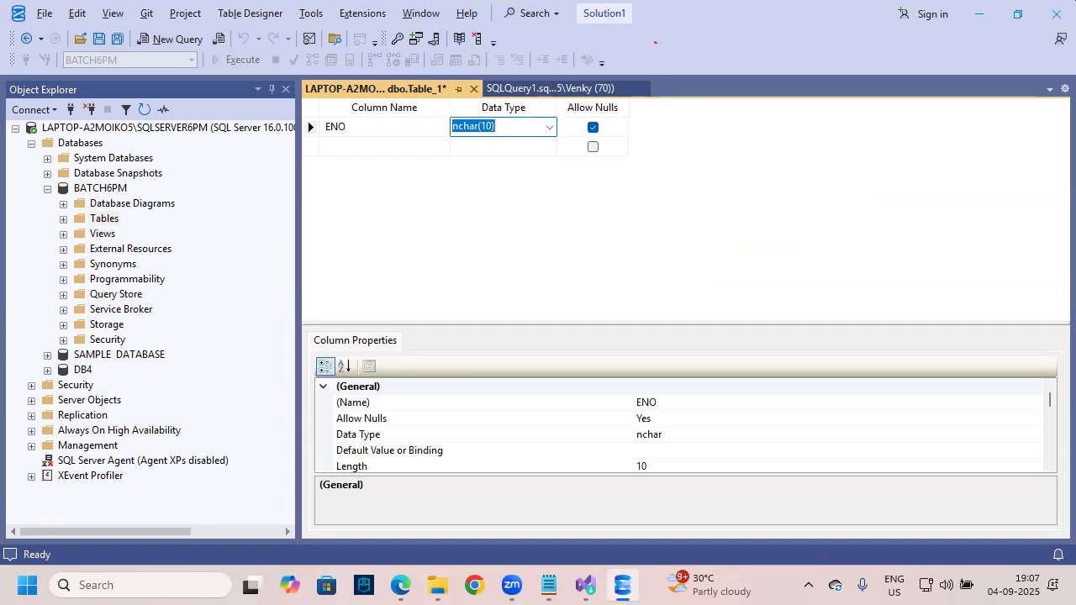
{"action": "type", "text": "int"}
{"action": "left_click", "coordinate": [593, 127]}
Add a second column named ENAME with data type VARCHAR(50) and disallow nulls
{"action": "left_click", "coordinate": [395, 147]}
{"action": "type", "text": "ENAME"}
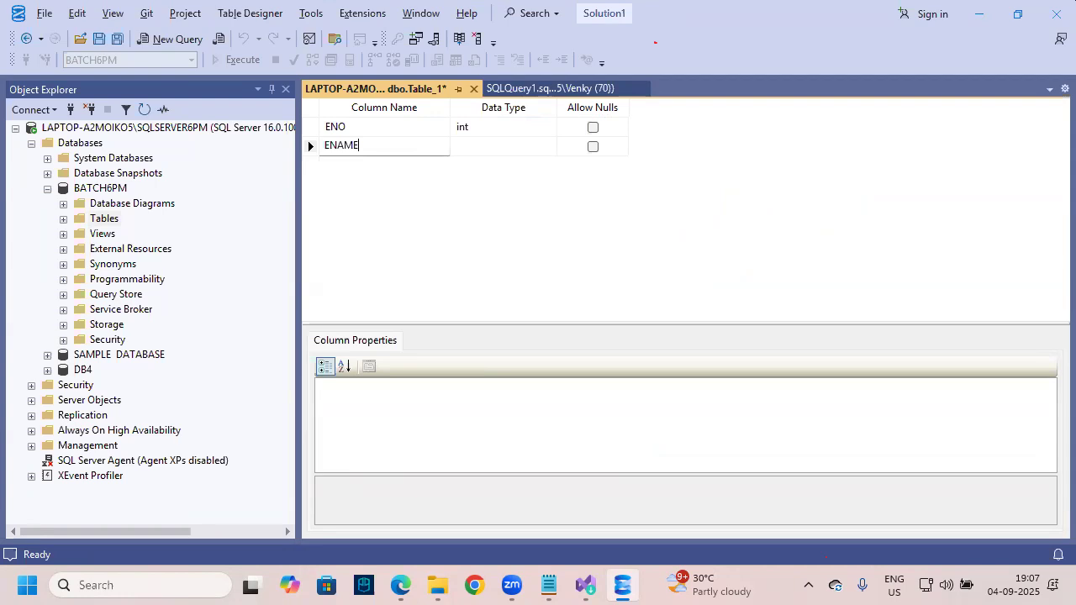
{"action": "key", "text": "Tab"}
{"action": "type", "text": "VARCHG"}
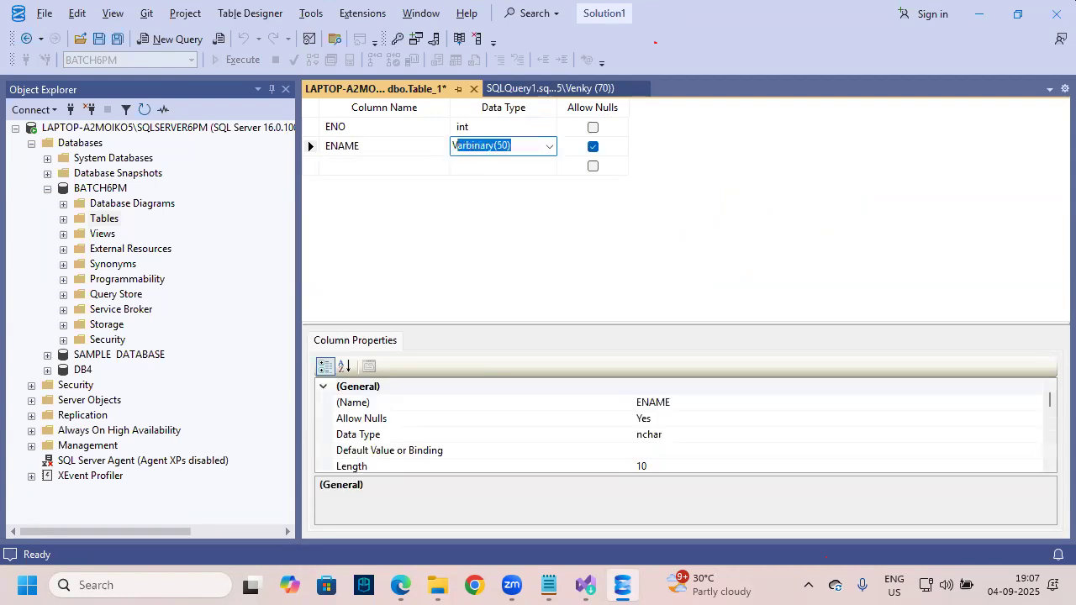
{"action": "type", "text": "AR(50)"}
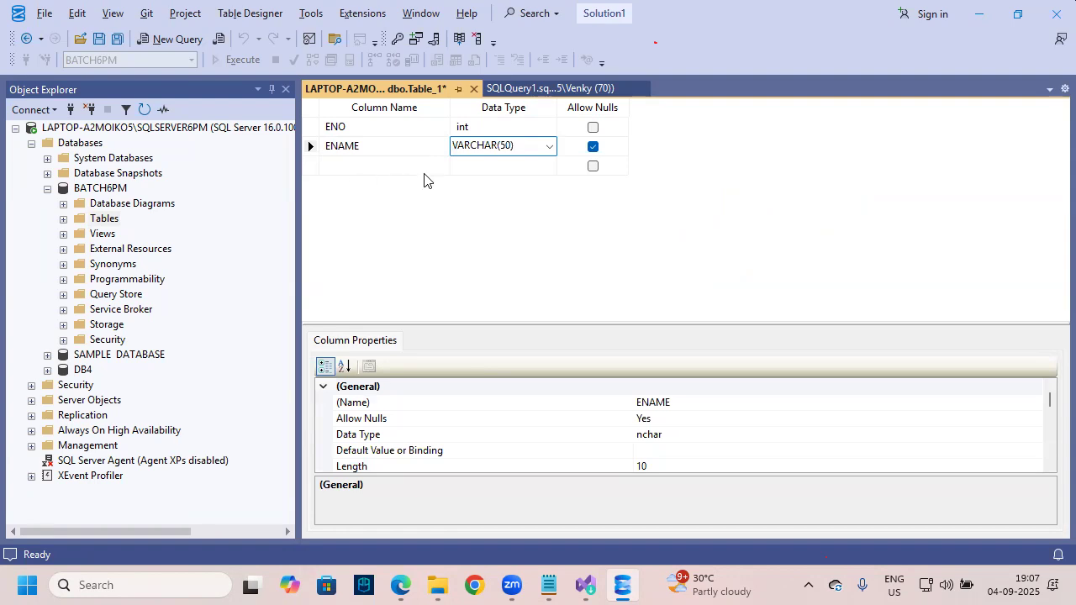
{"action": "left_click", "coordinate": [593, 146]}
Add a third column named SALARY with data type money and disallow nulls
{"action": "left_click", "coordinate": [385, 167]}
{"action": "type", "text": "SALARY"}
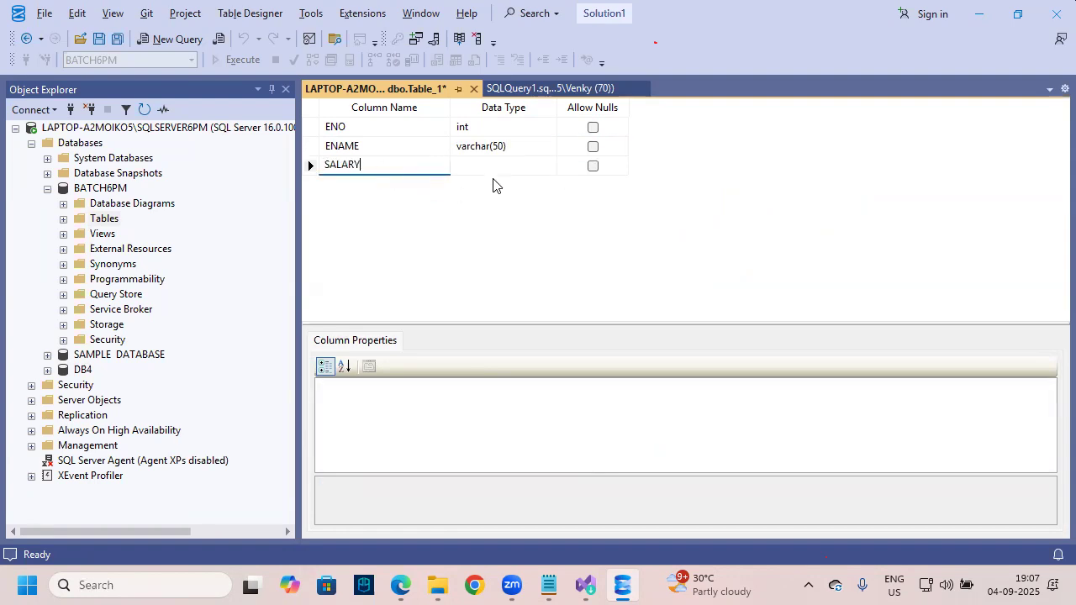
{"action": "left_click", "coordinate": [497, 165]}
{"action": "type", "text": "MONEY"}
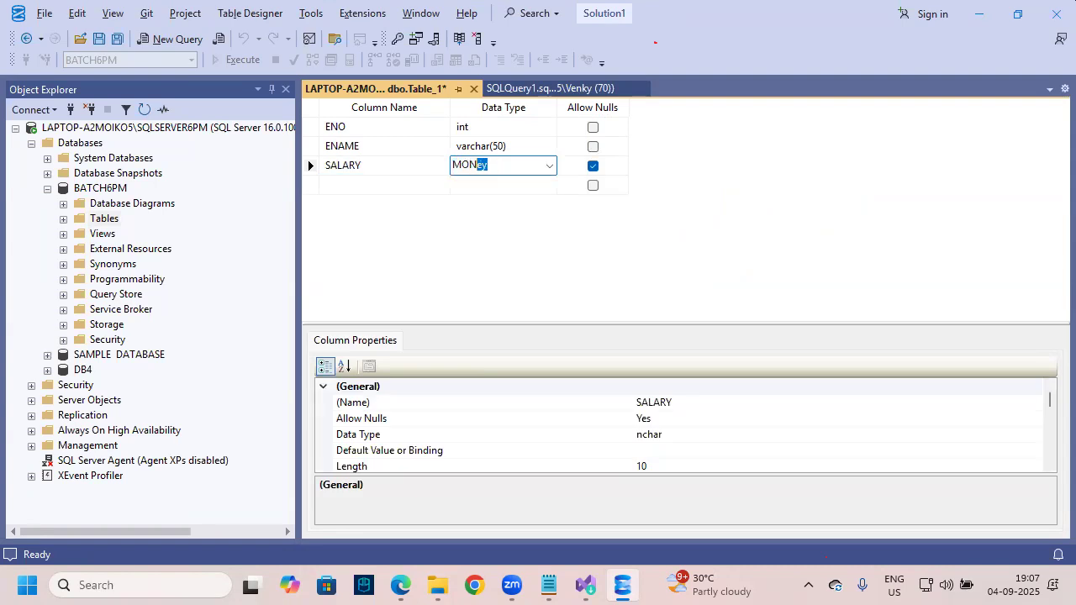
{"action": "left_click", "coordinate": [594, 167]}
Add a fourth column named DNO with data type int and disallow nulls
{"action": "left_click", "coordinate": [437, 185]}
{"action": "type", "text": "DNO"}
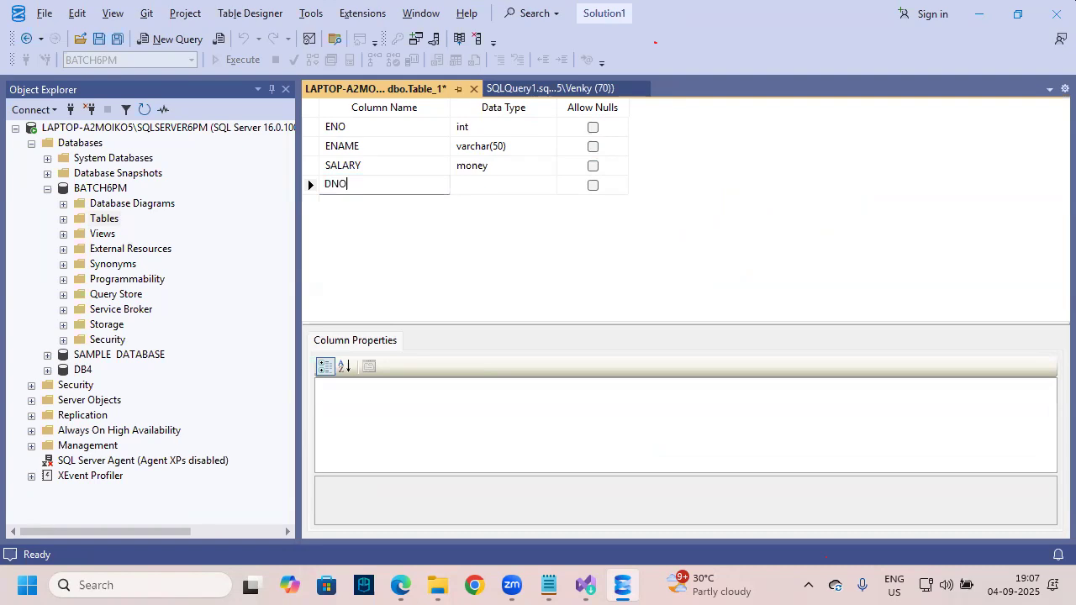
{"action": "left_click", "coordinate": [543, 185]}
{"action": "type", "text": "INT"}
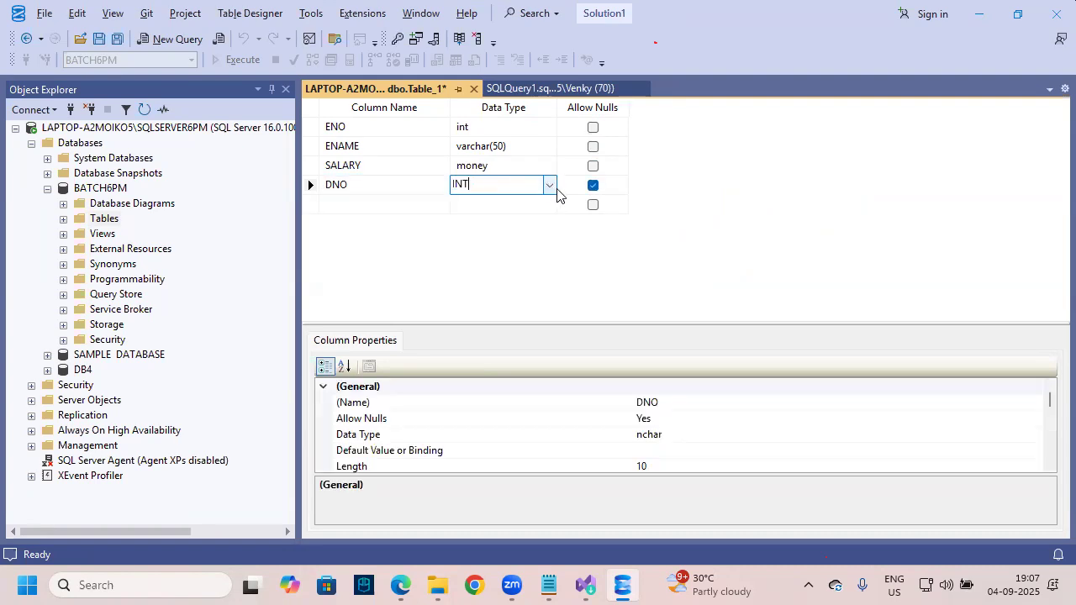
{"action": "left_click", "coordinate": [593, 185]}
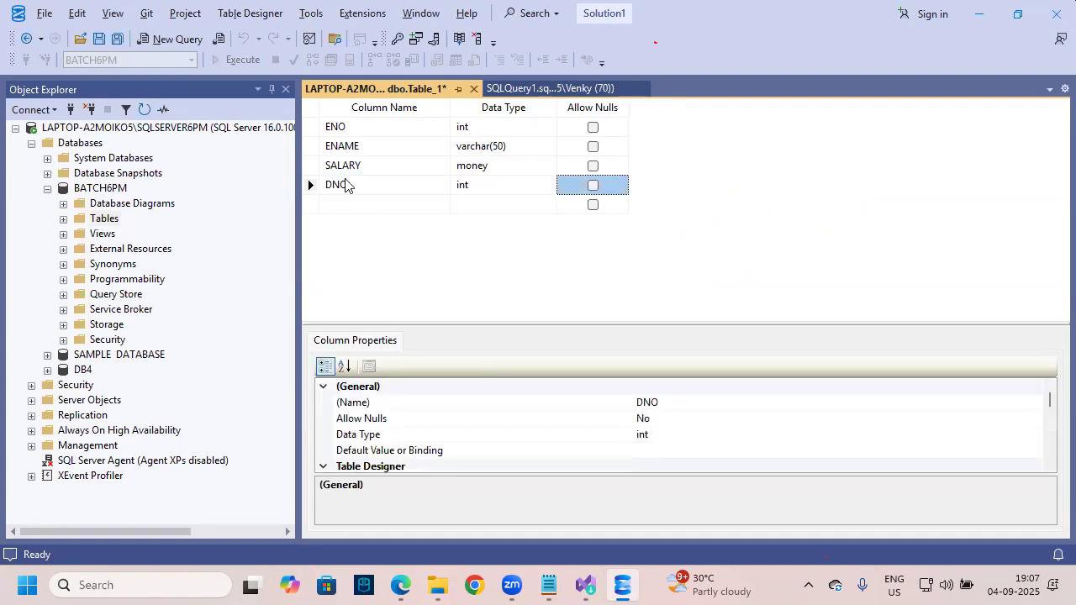
{"action": "mouse_move", "coordinate": [321, 116]}
{"action": "left_mouse_down"}
{"action": "mouse_move", "coordinate": [366, 188]}
{"action": "mouse_move", "coordinate": [390, 196]}
{"action": "left_mouse_up"}
{"action": "key", "text": "Escape"}
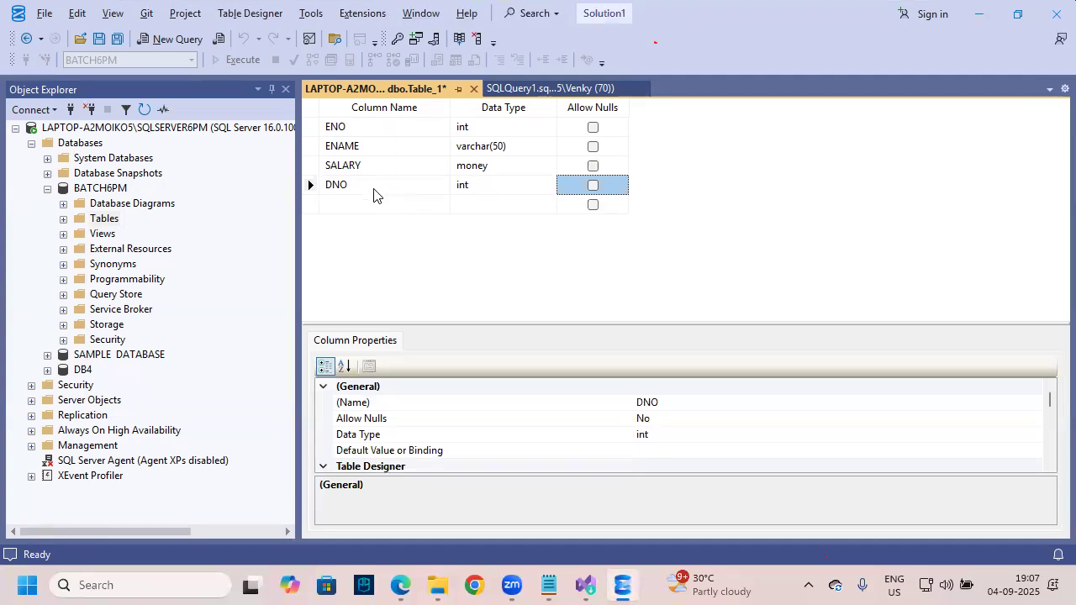
Close the table designer and save the new table under the name EMPLOYEES
{"action": "left_click", "coordinate": [474, 89]}
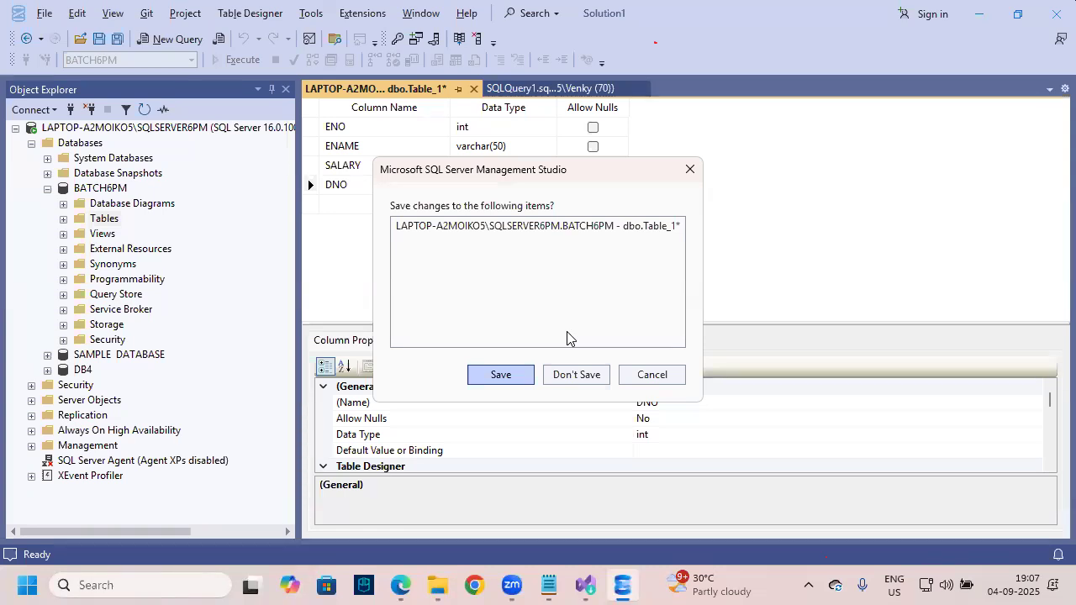
{"action": "left_click", "coordinate": [517, 375]}
{"action": "left_click", "coordinate": [441, 284]}
{"action": "left_click_drag", "start_coordinate": [441, 284], "coordinate": [386, 283]}
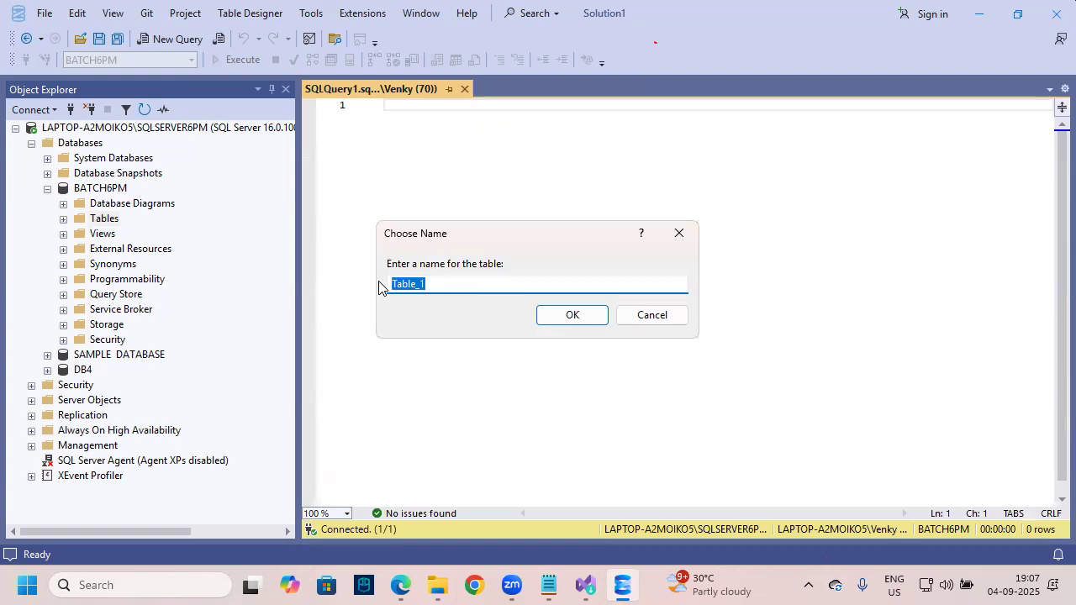
{"action": "type", "text": "EMPLOYEES"}
{"action": "left_click", "coordinate": [589, 315]}
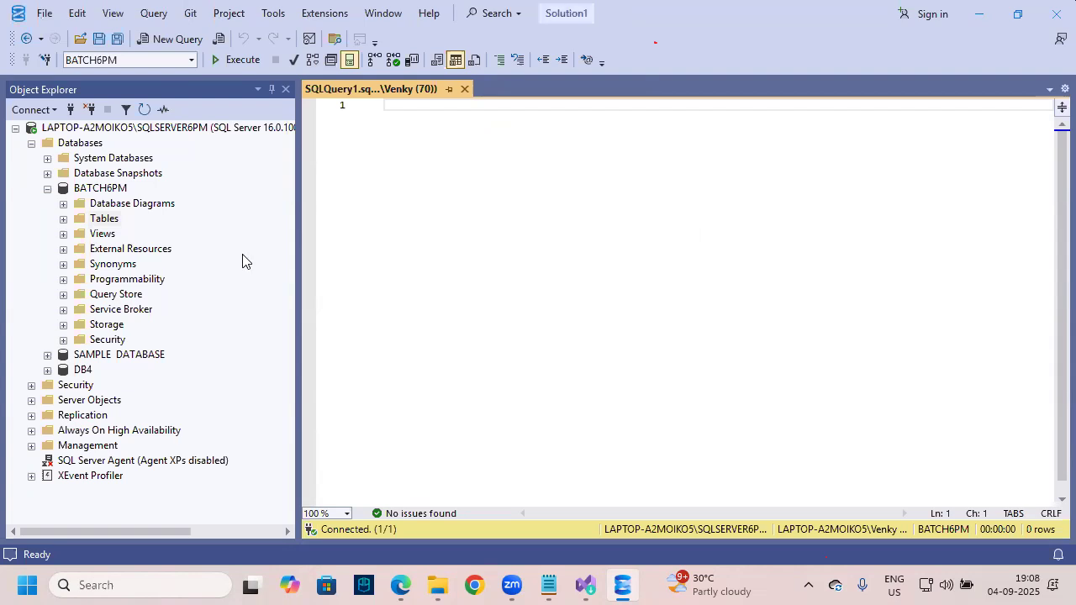
Expand the BATCH6PM tables, view the columns of the EMPLOYEES table, and collapse them again
{"action": "left_click", "coordinate": [107, 218]}
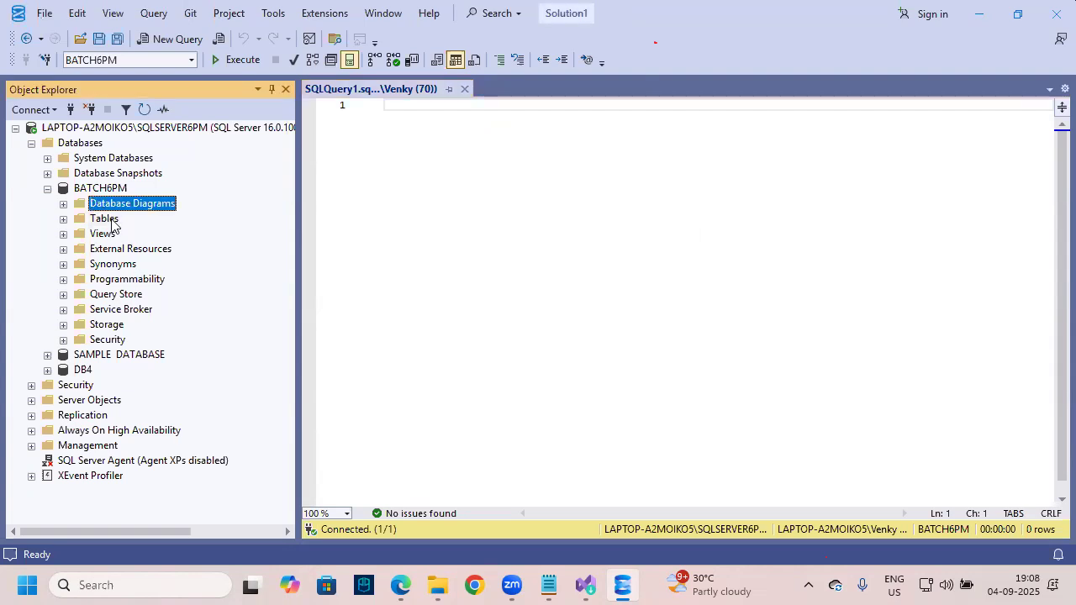
{"action": "left_click", "coordinate": [63, 220]}
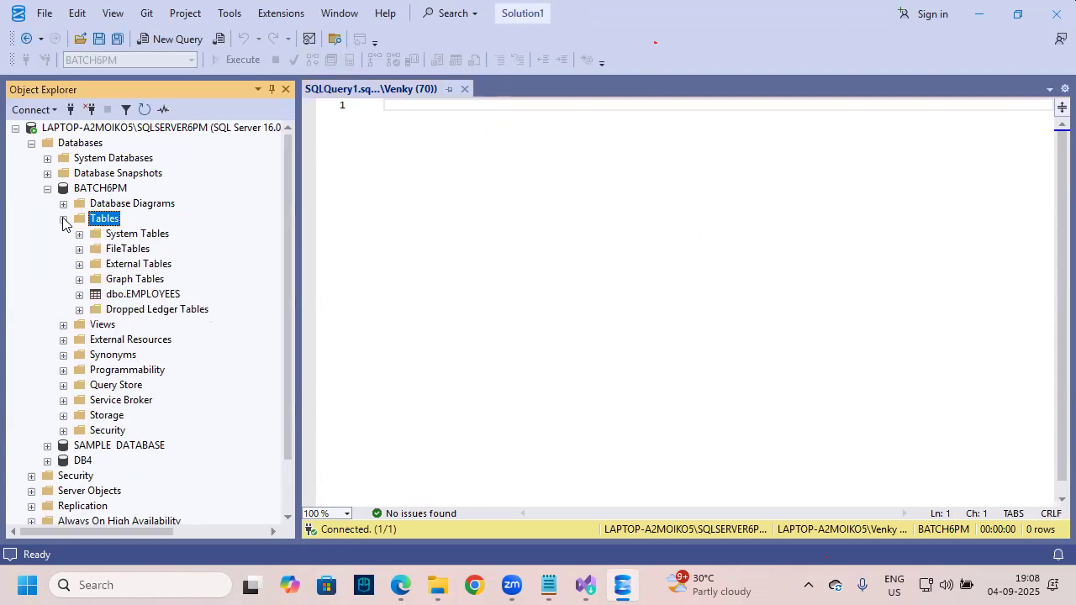
{"action": "left_click", "coordinate": [169, 301]}
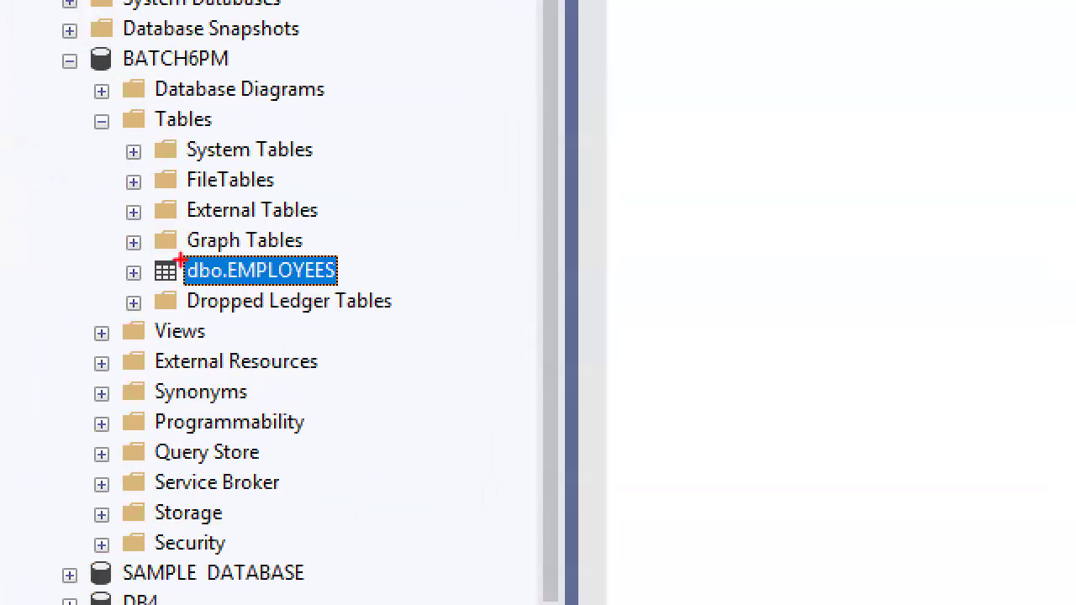
{"action": "left_click_drag", "start_coordinate": [106, 243], "coordinate": [397, 300]}
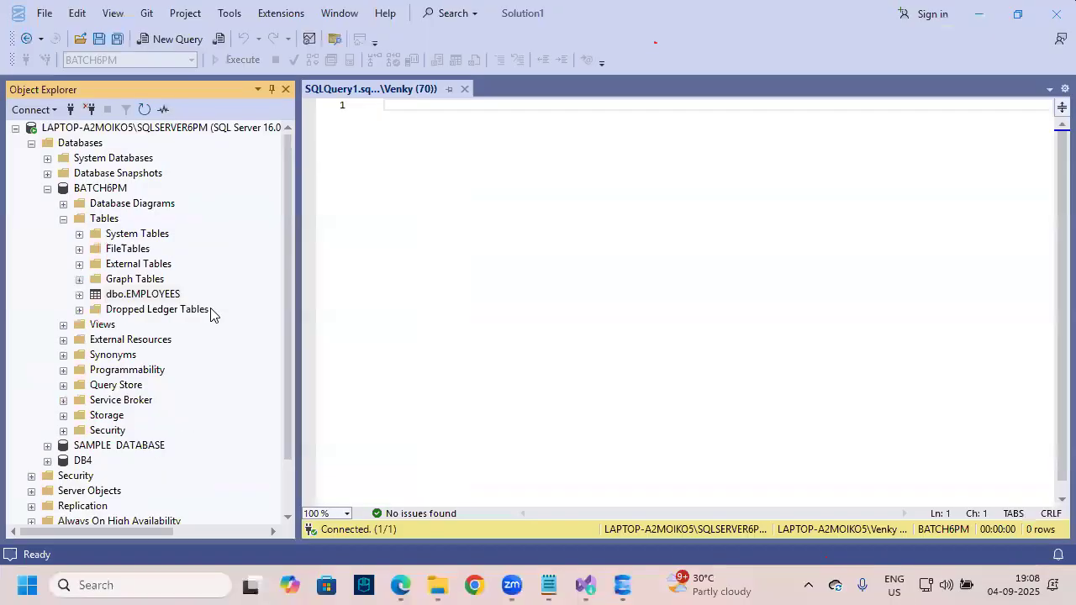
{"action": "left_click", "coordinate": [132, 272]}
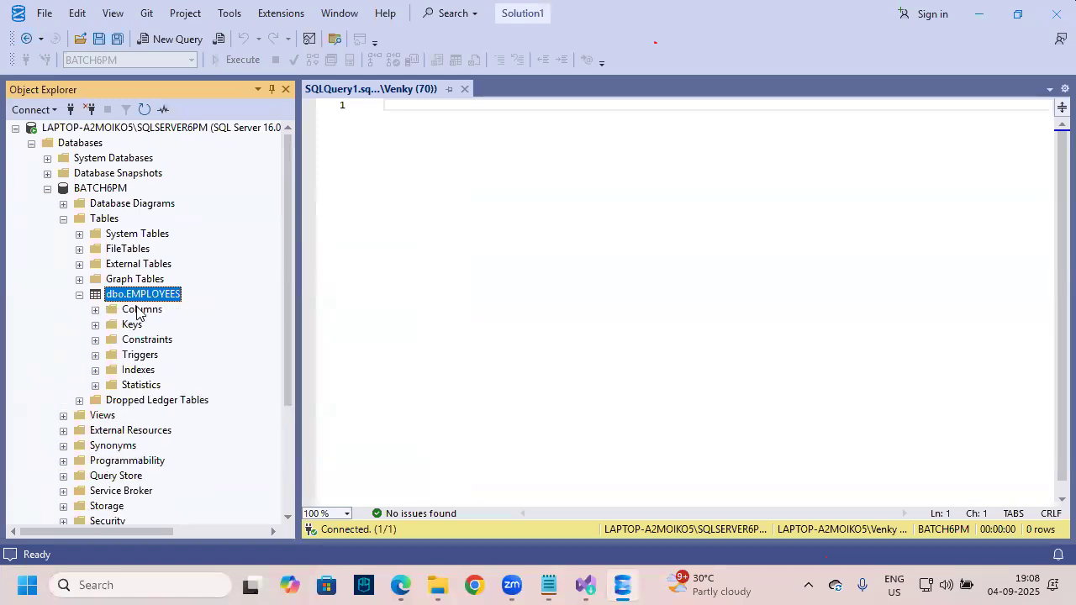
{"action": "left_click", "coordinate": [143, 310]}
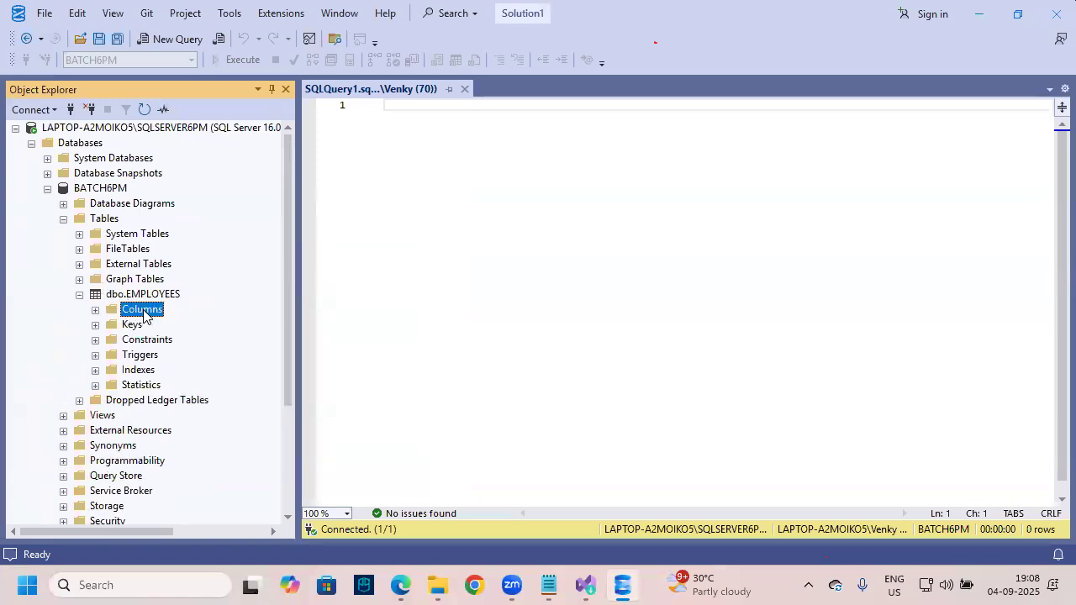
{"action": "left_click", "coordinate": [95, 311]}
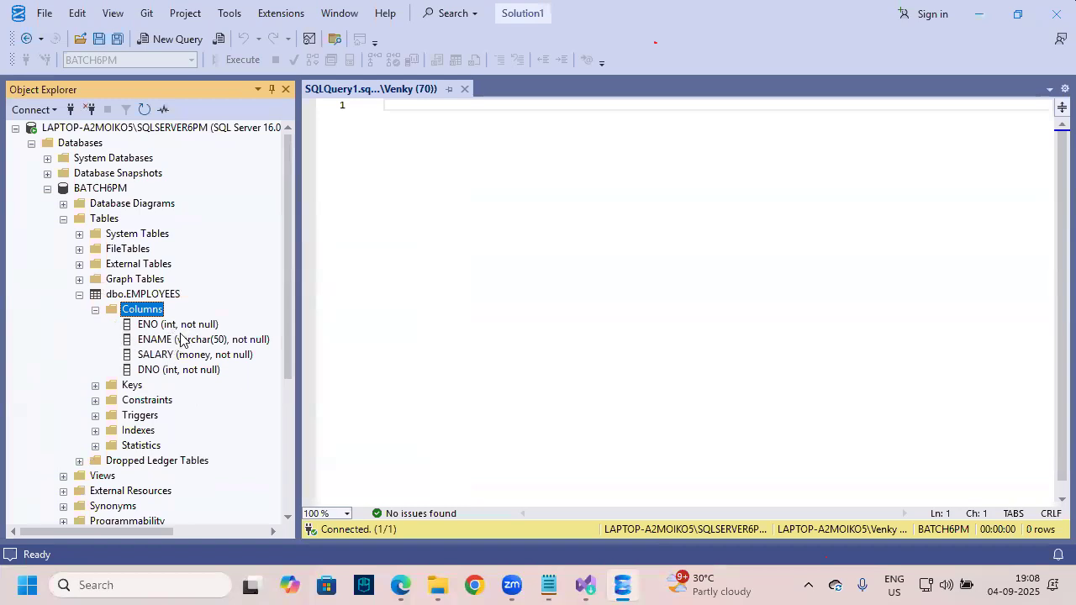
{"action": "left_click", "coordinate": [95, 310]}
{"action": "left_click", "coordinate": [79, 296]}
{"action": "left_click", "coordinate": [108, 279]}
{"action": "left_click", "coordinate": [124, 297]}
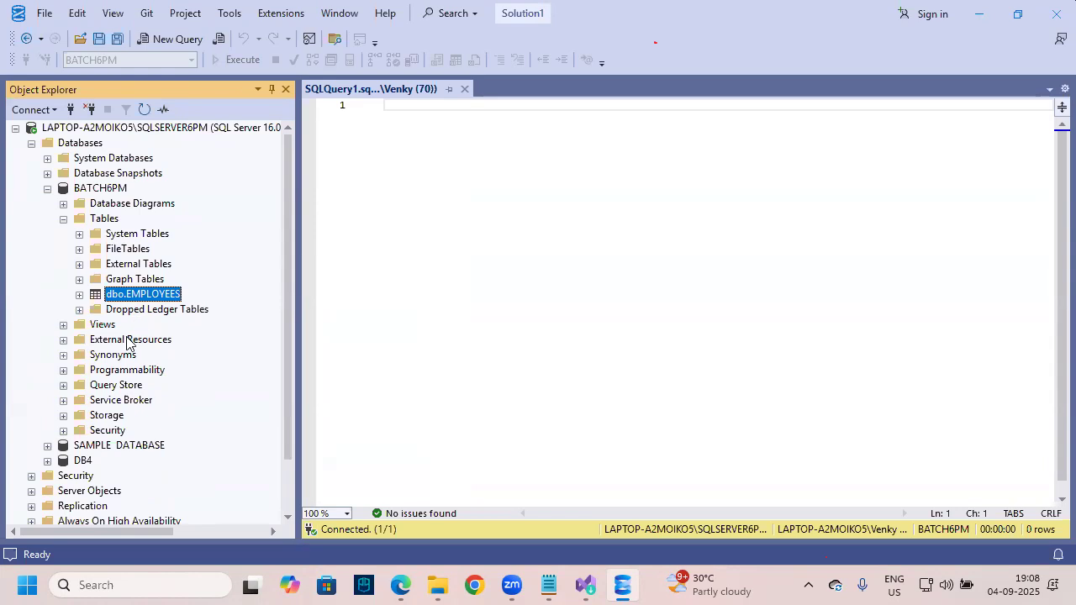
{"action": "left_click", "coordinate": [126, 279]}
{"action": "left_click", "coordinate": [147, 296]}
{"action": "left_click", "coordinate": [131, 282]}
{"action": "left_click", "coordinate": [145, 292]}
{"action": "left_click", "coordinate": [134, 283]}
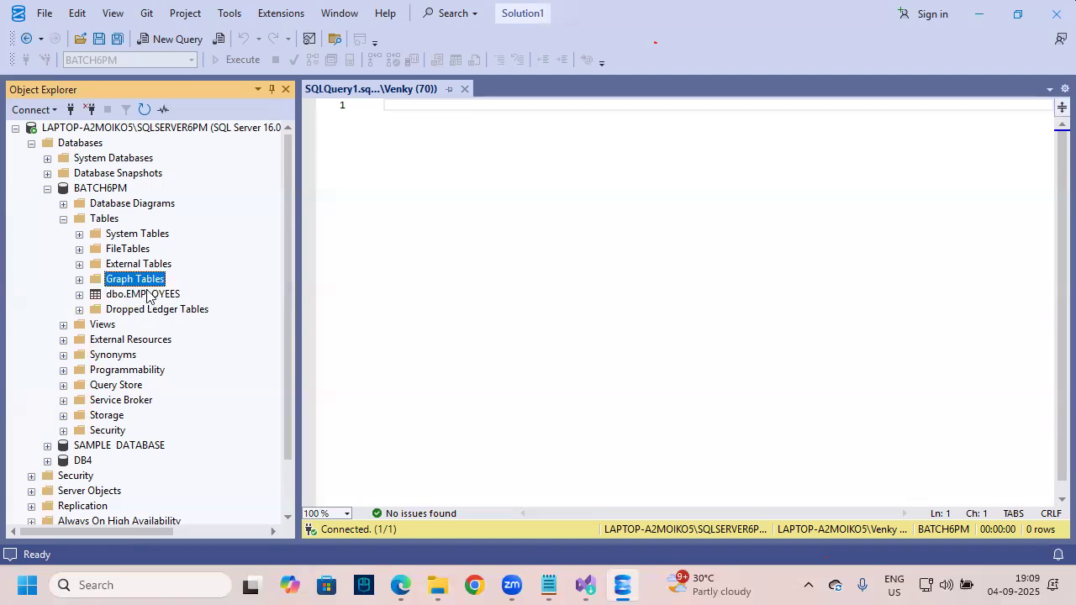
{"action": "left_click", "coordinate": [144, 293]}
{"action": "left_click", "coordinate": [135, 283]}
{"action": "left_click", "coordinate": [145, 293]}
{"action": "left_click", "coordinate": [135, 284]}
Open the EMPLOYEES table's top 200 rows for editing and enter record 101 with the employee's name, salary 12000 and DNO 10
{"action": "left_click", "coordinate": [144, 293]}
{"action": "right_click", "coordinate": [145, 294]}
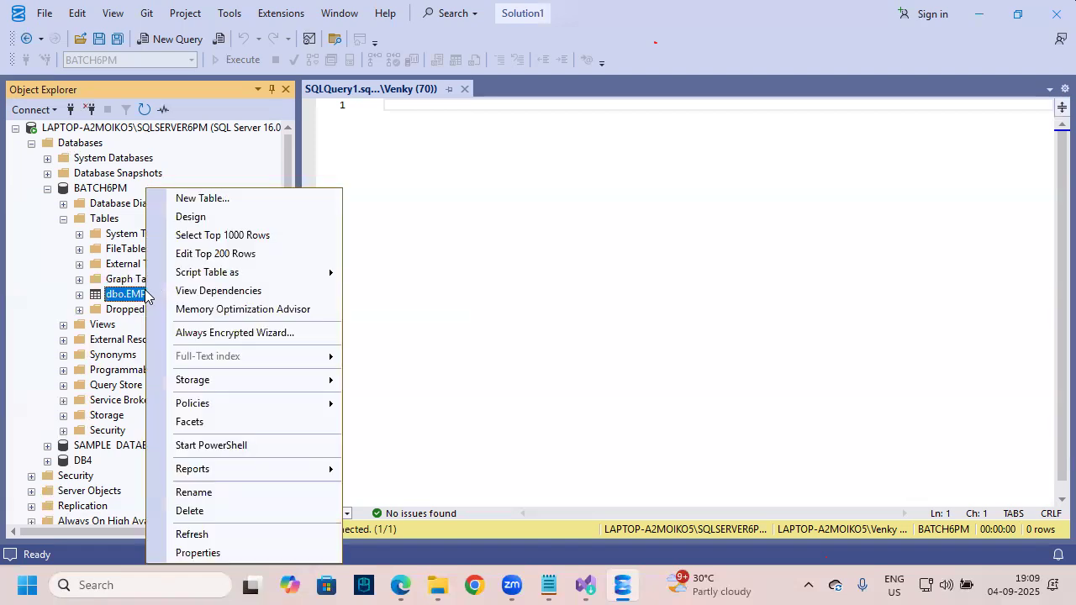
{"action": "left_click", "coordinate": [278, 254]}
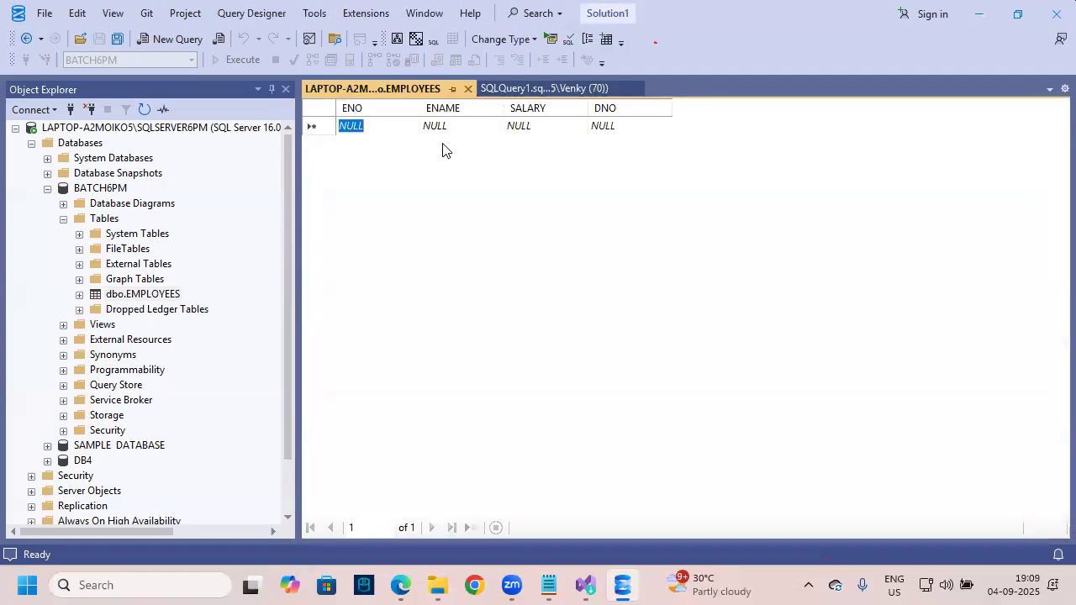
{"action": "type", "text": "101"}
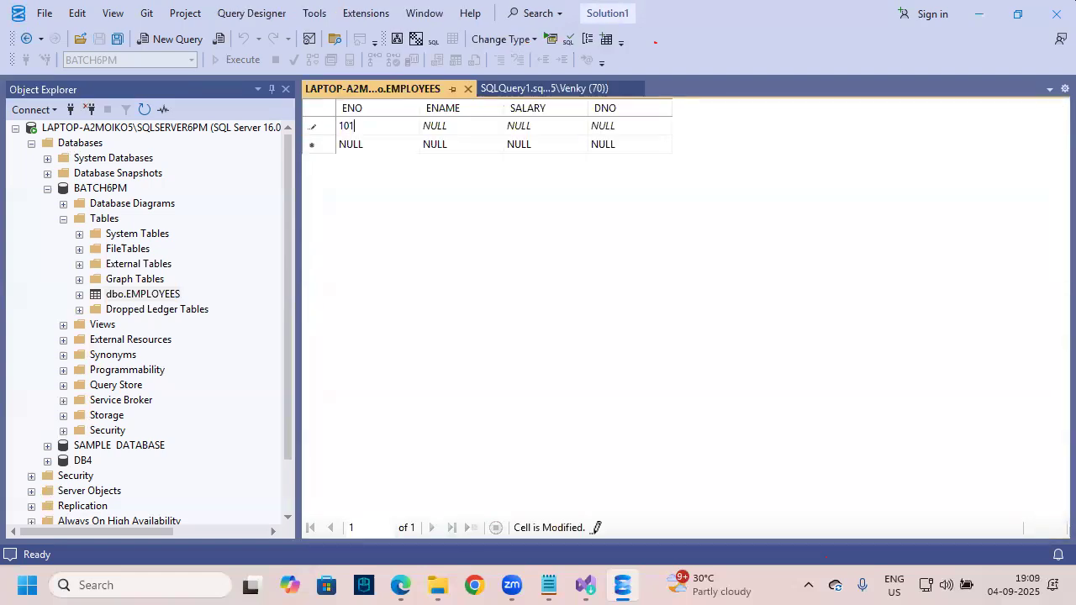
{"action": "key", "text": "Tab"}
{"action": "type", "text": "WARN"}
{"action": "key", "text": "Tab"}
{"action": "type", "text": "120"}
{"action": "key", "text": "BackSpace"}
{"action": "key", "text": "BackSpace"}
{"action": "type", "text": "2000"}
{"action": "key", "text": "Tab"}
{"action": "type", "text": "10"}
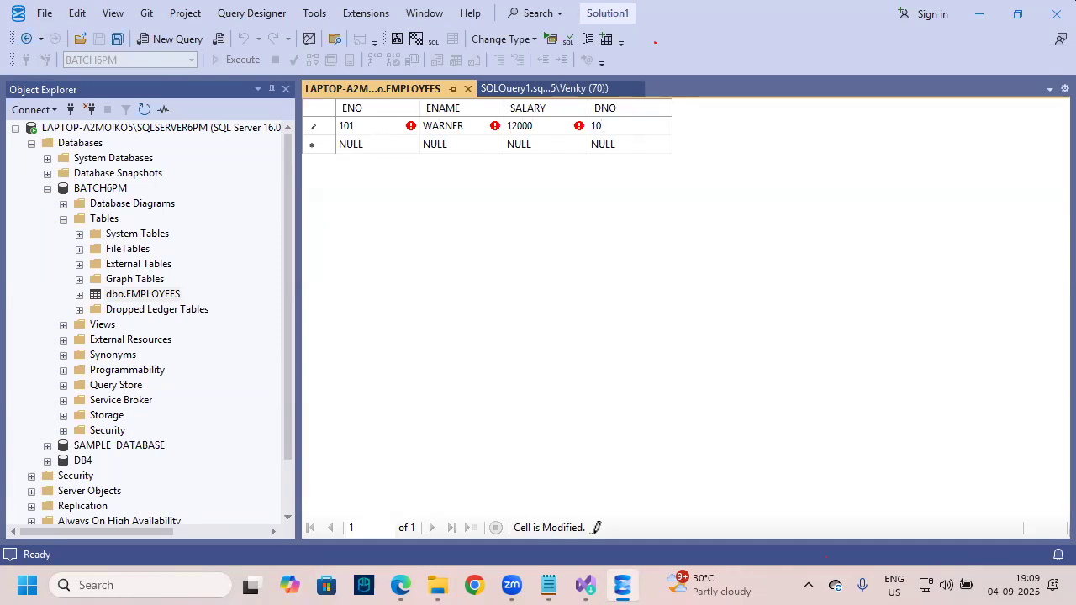
{"action": "key", "text": "Tab"}
Enter a second record with ENO 102, the employee's name, salary 14000 and DNO 20
{"action": "type", "text": "102"}
{"action": "key", "text": "Tab"}
{"action": "type", "text": "SMITH"}
{"action": "key", "text": "Tab"}
{"action": "type", "text": "14000"}
{"action": "key", "text": "Tab"}
{"action": "type", "text": "20"}
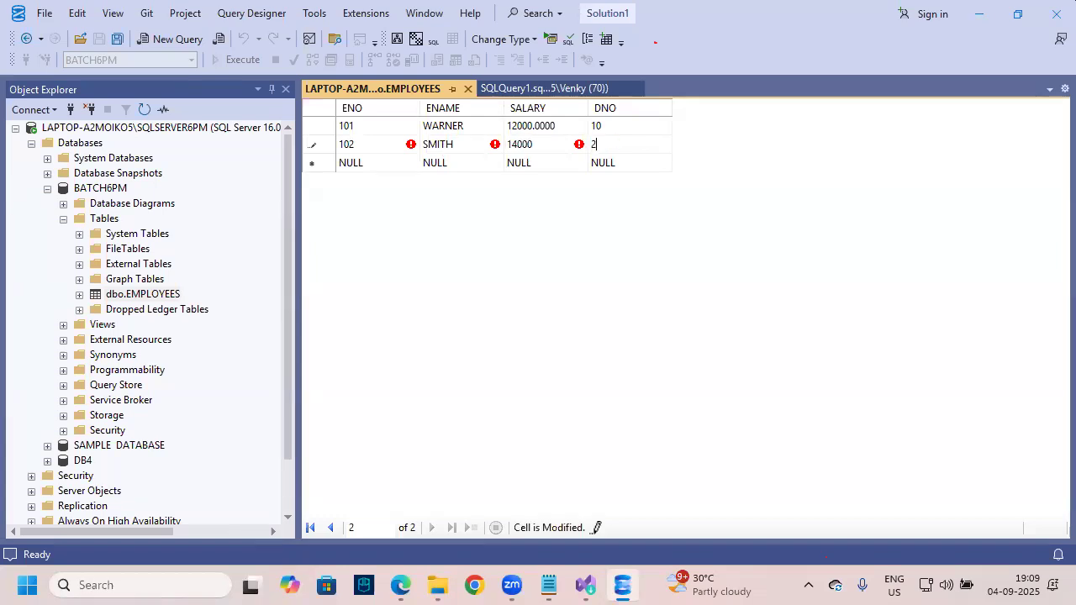
{"action": "key", "text": "Tab"}
Enter a third record with ENO 103, the employee's name, salary 16000 and DNO 30
{"action": "type", "text": "10"}
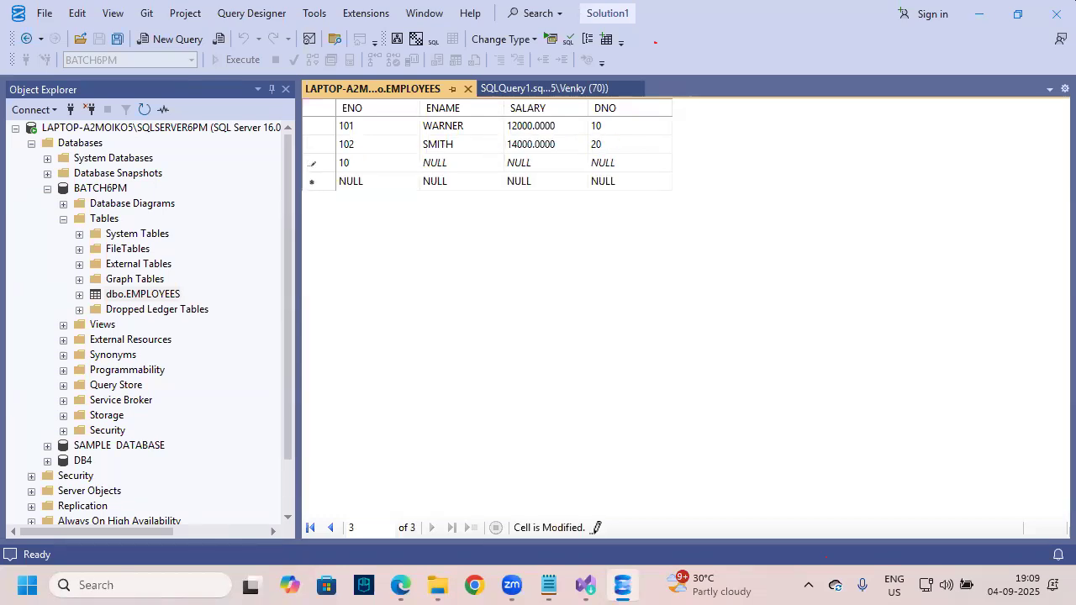
{"action": "key", "text": "Caps_Lock"}
{"action": "key", "text": "Tab"}
{"action": "type", "text": "S"}
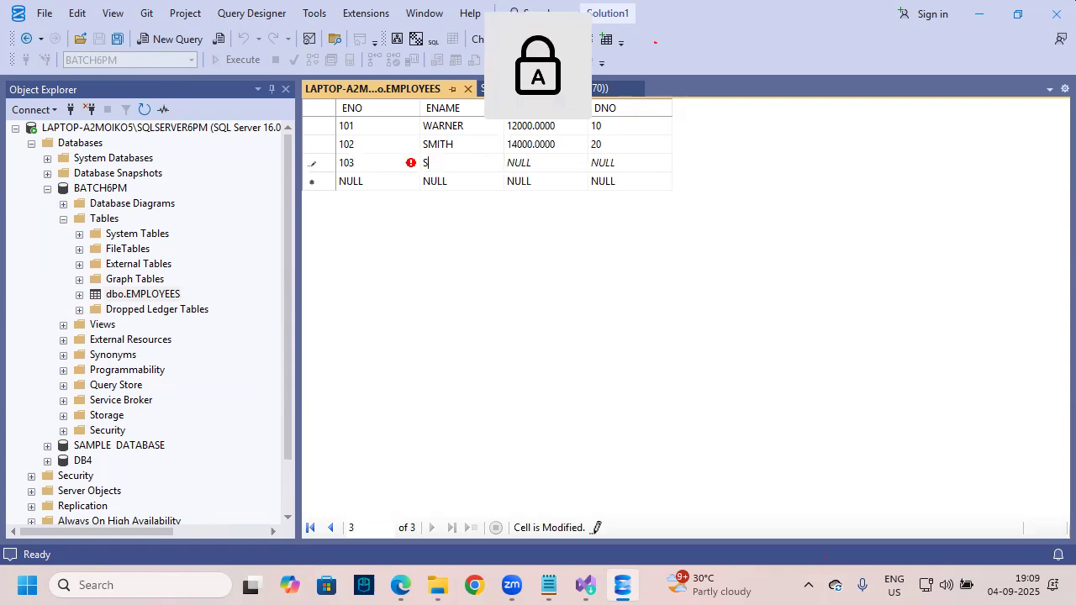
{"action": "type", "text": "COOT"}
{"action": "key", "text": "Tab"}
{"action": "type", "text": "1"}
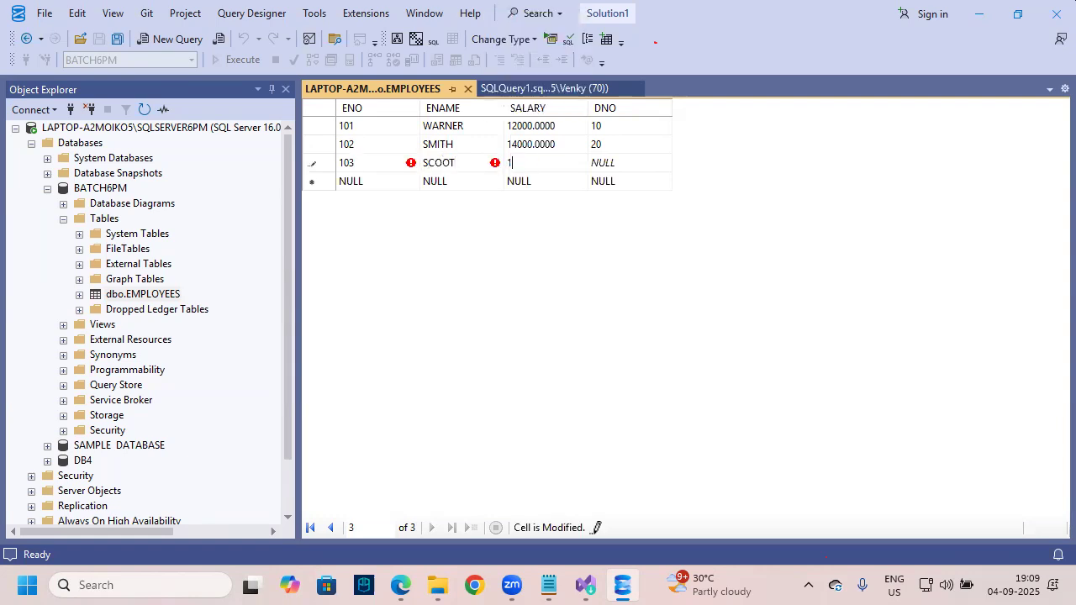
{"action": "type", "text": "60000"}
{"action": "key", "text": "Tab"}
{"action": "type", "text": "30"}
{"action": "key", "text": "Tab"}
Enter a fourth record with ENO 104, the employee's name, salary 18000 and DNO 10
{"action": "type", "text": "10"}
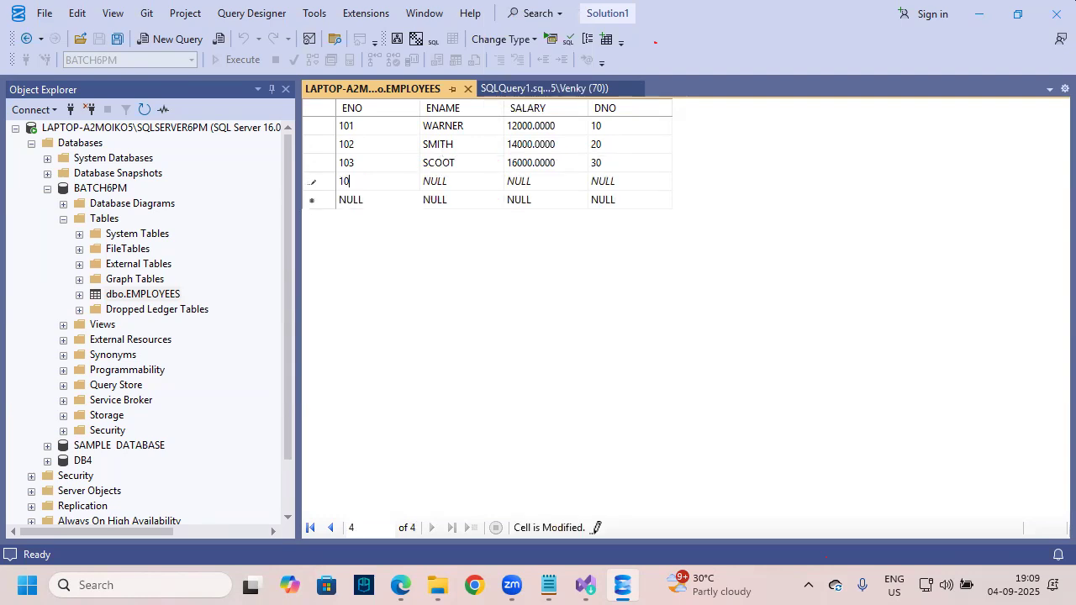
{"action": "type", "text": "4"}
{"action": "key", "text": "Caps_Lock"}
{"action": "key", "text": "Caps_Lock"}
{"action": "key", "text": "Tab"}
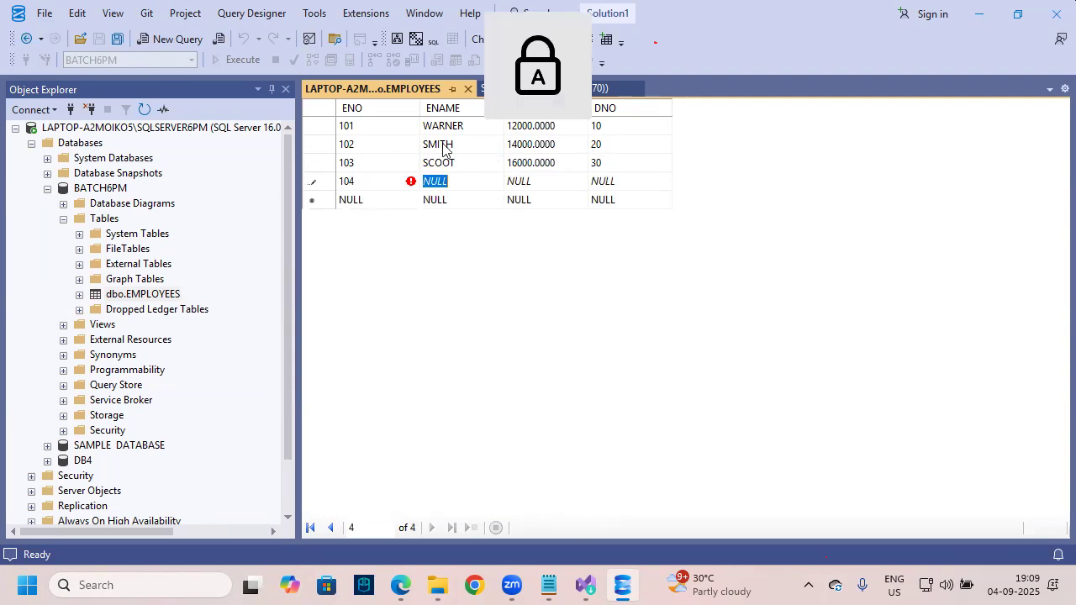
{"action": "type", "text": "FINCH"}
{"action": "key", "text": "Tab"}
{"action": "type", "text": "18000"}
{"action": "key", "text": "Tab"}
{"action": "type", "text": "10"}
{"action": "key", "text": "Tab"}
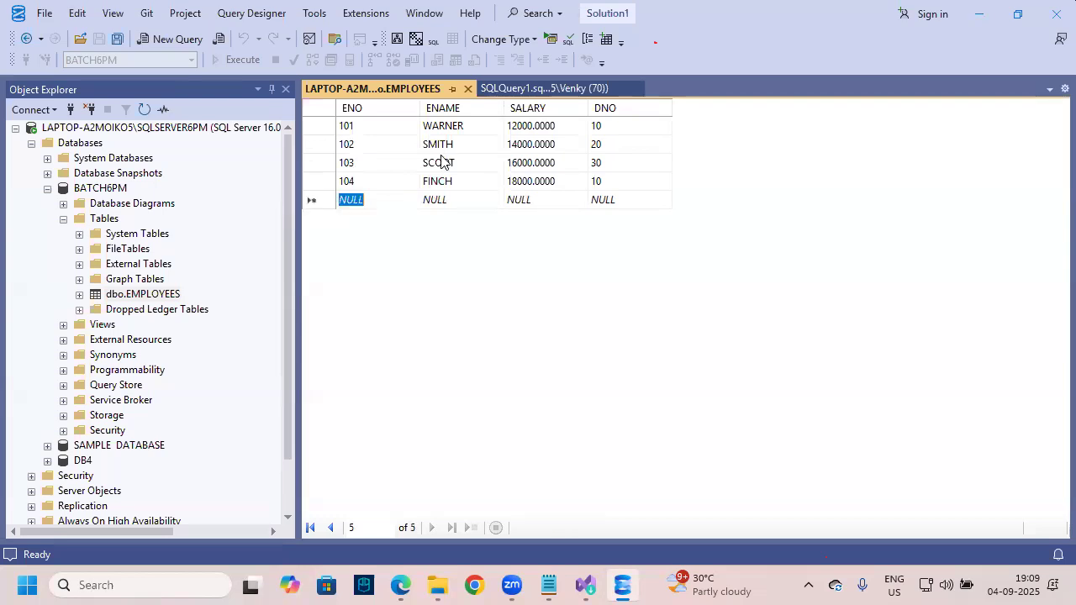
Outline the four entered records with a red rectangle, clear it, and close the row editor
{"action": "mouse_move", "coordinate": [332, 116]}
{"action": "left_mouse_down"}
{"action": "mouse_move", "coordinate": [458, 168]}
{"action": "mouse_move", "coordinate": [643, 204]}
{"action": "mouse_move", "coordinate": [669, 193]}
{"action": "left_mouse_up"}
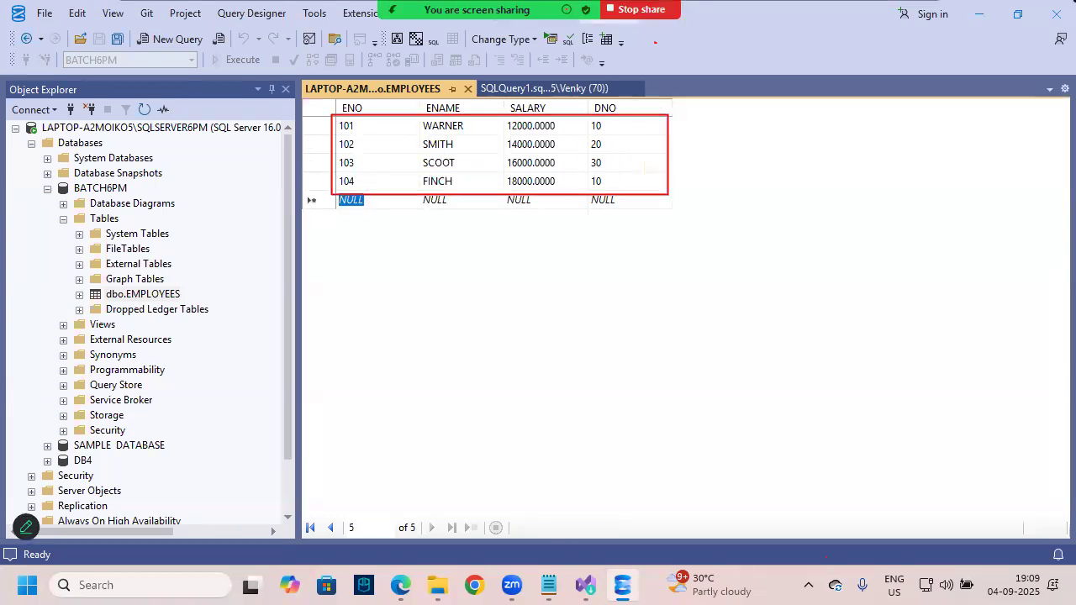
{"action": "key", "text": "Escape"}
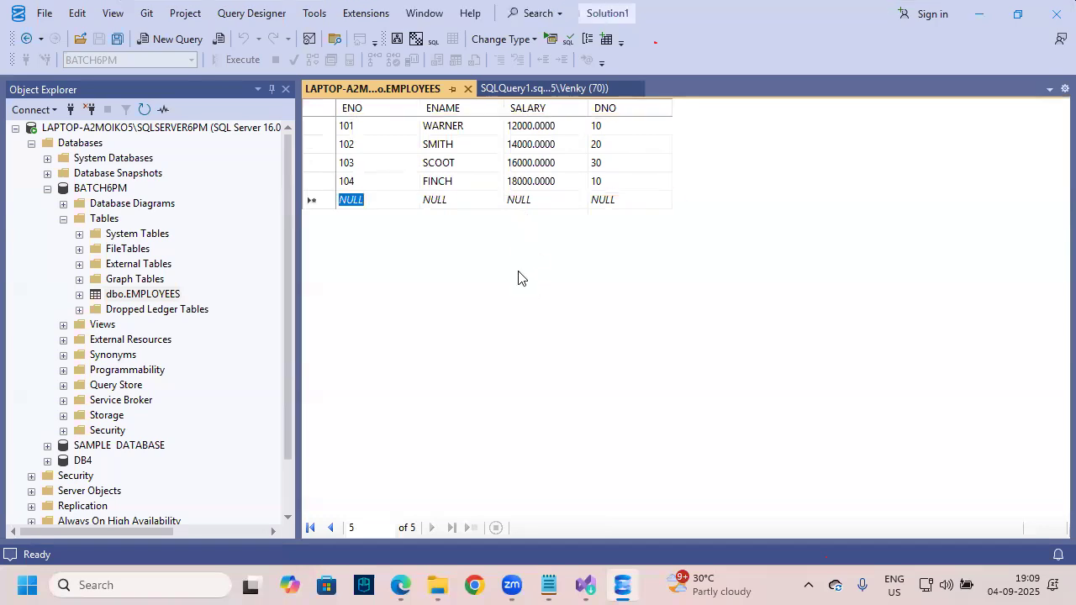
{"action": "left_click", "coordinate": [467, 89]}
Draw freehand annotations around the EMPLOYEES table on the enlarged object tree and clear them
{"action": "left_click", "coordinate": [138, 281]}
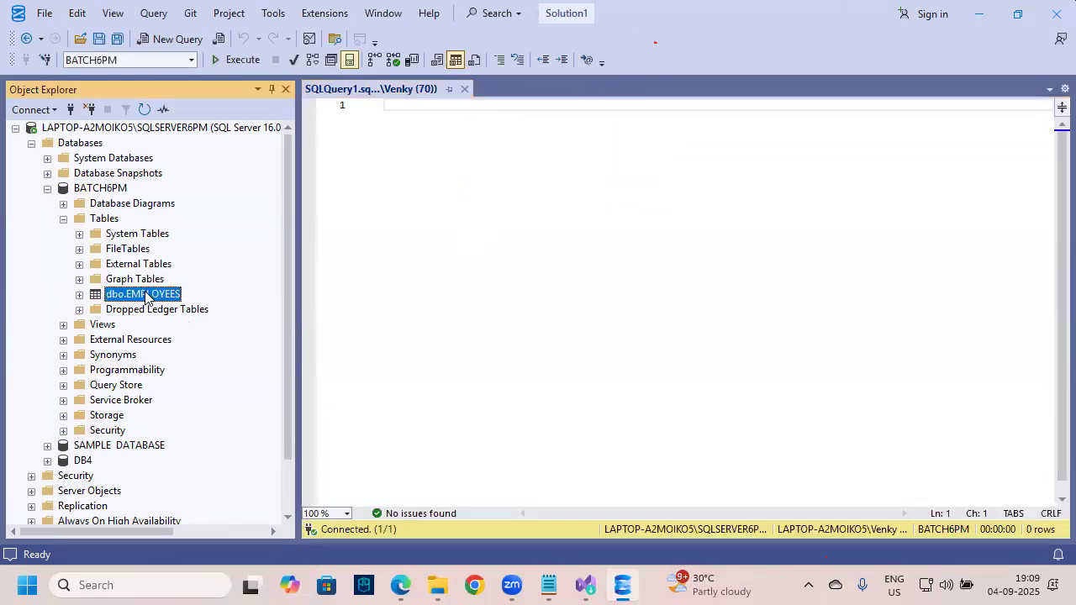
{"action": "left_click", "coordinate": [165, 296]}
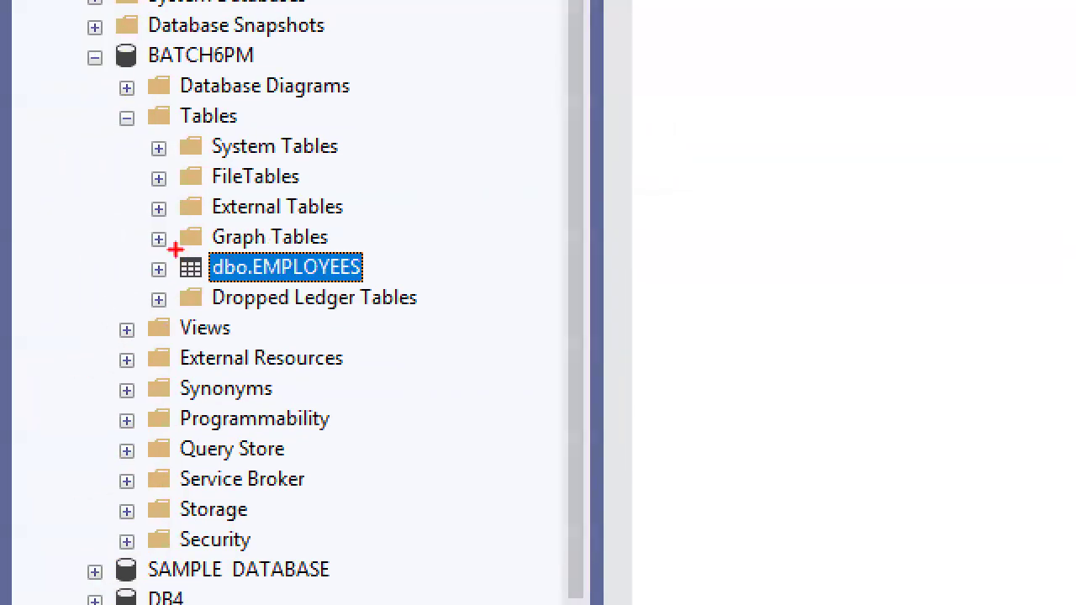
{"action": "left_click_drag", "start_coordinate": [86, 285], "coordinate": [209, 310]}
{"action": "left_click_drag", "start_coordinate": [419, 300], "coordinate": [412, 297]}
{"action": "left_click_drag", "start_coordinate": [418, 277], "coordinate": [483, 260]}
{"action": "left_click_drag", "start_coordinate": [468, 246], "coordinate": [487, 289]}
{"action": "mouse_move", "coordinate": [578, 199]}
{"action": "left_mouse_down"}
{"action": "mouse_move", "coordinate": [636, 249]}
{"action": "mouse_move", "coordinate": [606, 323]}
{"action": "left_mouse_up"}
{"action": "key", "text": "Escape"}
{"action": "left_click", "coordinate": [114, 294]}
{"action": "left_click", "coordinate": [129, 281]}
{"action": "left_click", "coordinate": [140, 290]}
{"action": "key", "text": "Up"}
{"action": "key", "text": "Down"}
{"action": "key", "text": "Up"}
{"action": "key", "text": "Down"}
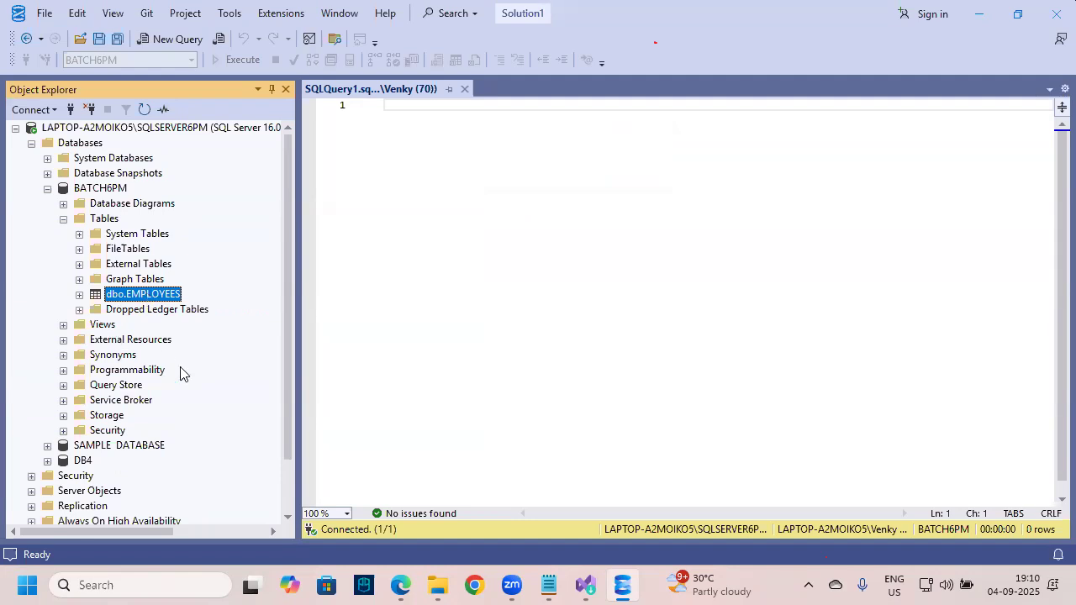
{"action": "left_click", "coordinate": [130, 281]}
{"action": "left_click", "coordinate": [130, 288]}
{"action": "left_click", "coordinate": [134, 280]}
{"action": "left_click", "coordinate": [136, 264]}
{"action": "left_click", "coordinate": [144, 280]}
{"action": "left_click", "coordinate": [152, 294]}
{"action": "left_click", "coordinate": [123, 282]}
{"action": "right_click", "coordinate": [145, 294]}
{"action": "left_click", "coordinate": [122, 280]}
{"action": "left_click", "coordinate": [150, 294]}
{"action": "left_click", "coordinate": [131, 280]}
Query the top 1000 rows of the EMPLOYEES table in BATCH6PM
{"action": "left_click", "coordinate": [148, 294]}
{"action": "right_click", "coordinate": [148, 296]}
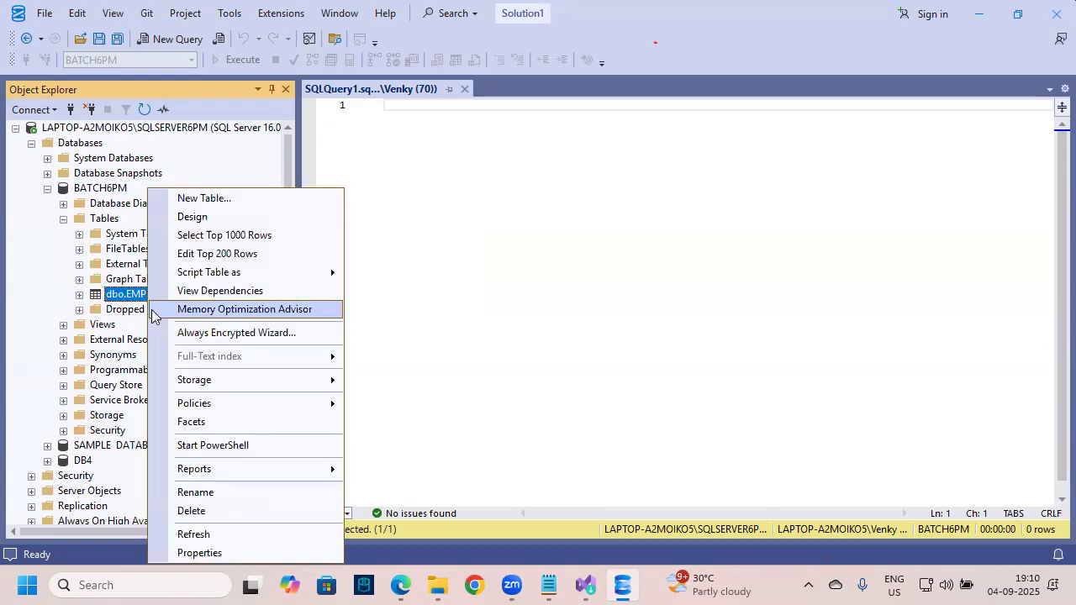
{"action": "left_click", "coordinate": [282, 236]}
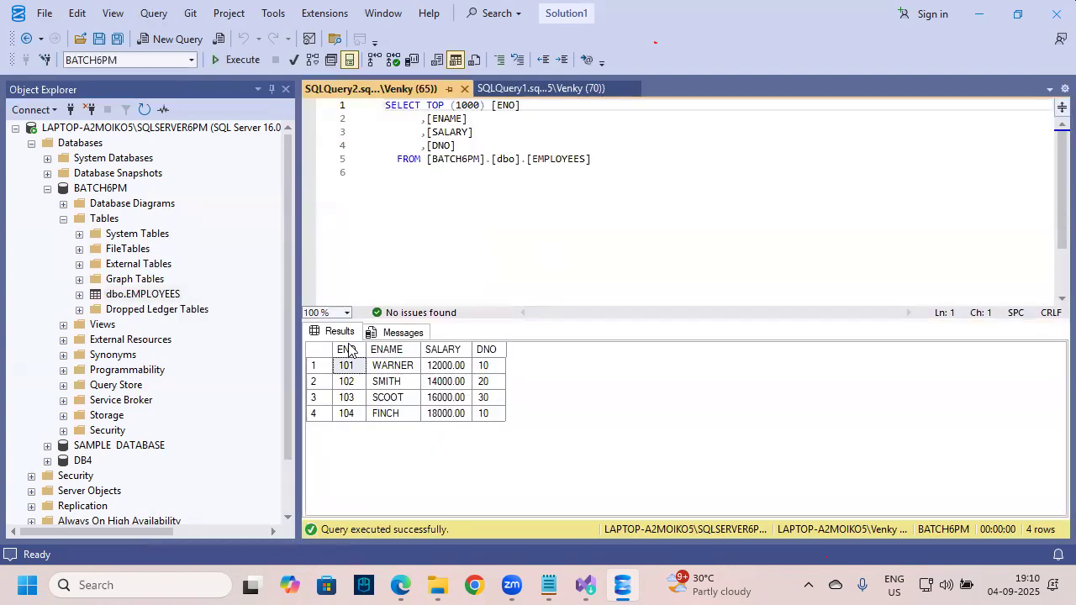
Set the query editor's zoom to 145 % and place the cursor on the empty line after the query
{"action": "left_click", "coordinate": [315, 312]}
{"action": "type", "text": "140"}
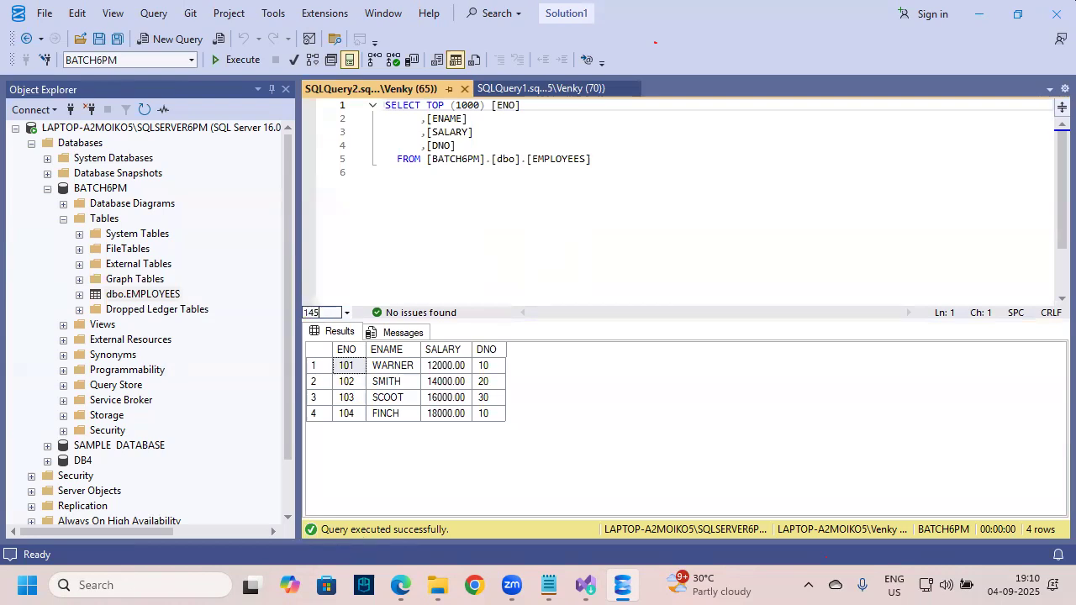
{"action": "key", "text": "Return"}
{"action": "left_click", "coordinate": [480, 259]}
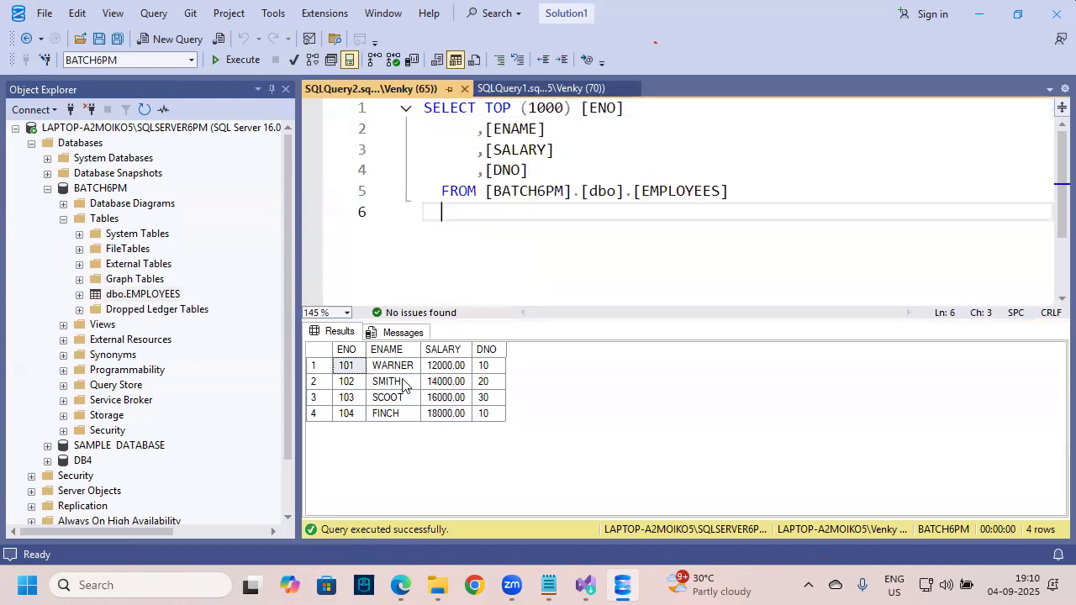
Outline the query results in red, mark the EMPLOYEES table and the column headings with strokes and arrows, and clear the annotations
{"action": "mouse_move", "coordinate": [331, 342]}
{"action": "left_mouse_down"}
{"action": "mouse_move", "coordinate": [479, 421]}
{"action": "mouse_move", "coordinate": [505, 422]}
{"action": "left_mouse_up"}
{"action": "left_click_drag", "start_coordinate": [93, 294], "coordinate": [139, 270]}
{"action": "mouse_move", "coordinate": [352, 320]}
{"action": "left_mouse_down"}
{"action": "mouse_move", "coordinate": [350, 338]}
{"action": "mouse_move", "coordinate": [384, 338]}
{"action": "left_mouse_up"}
{"action": "mouse_move", "coordinate": [448, 317]}
{"action": "left_mouse_down"}
{"action": "mouse_move", "coordinate": [446, 338]}
{"action": "mouse_move", "coordinate": [480, 333]}
{"action": "left_mouse_up"}
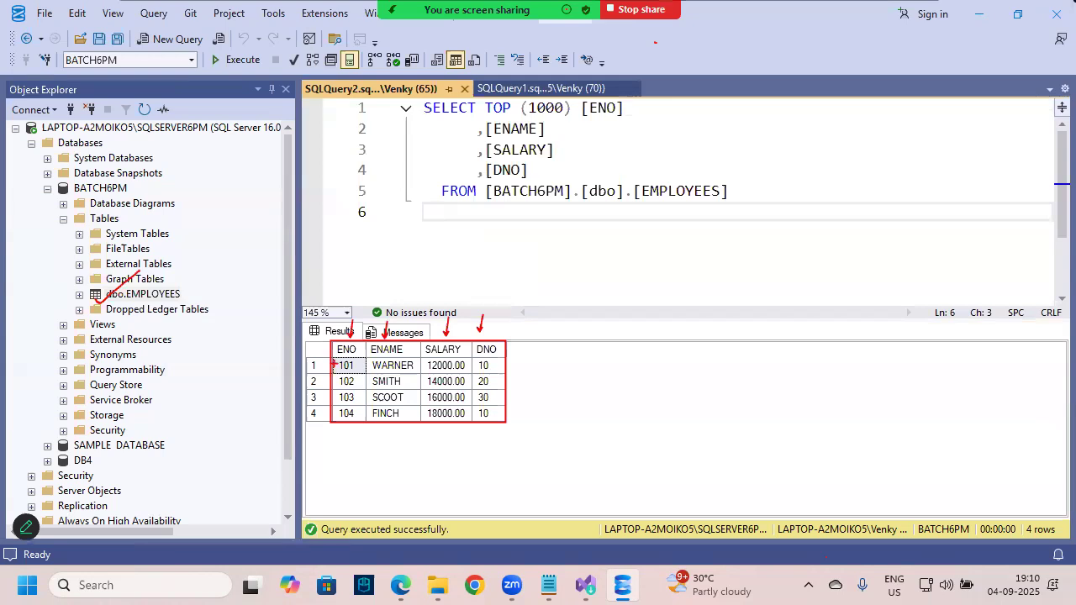
{"action": "key", "text": "Escape"}
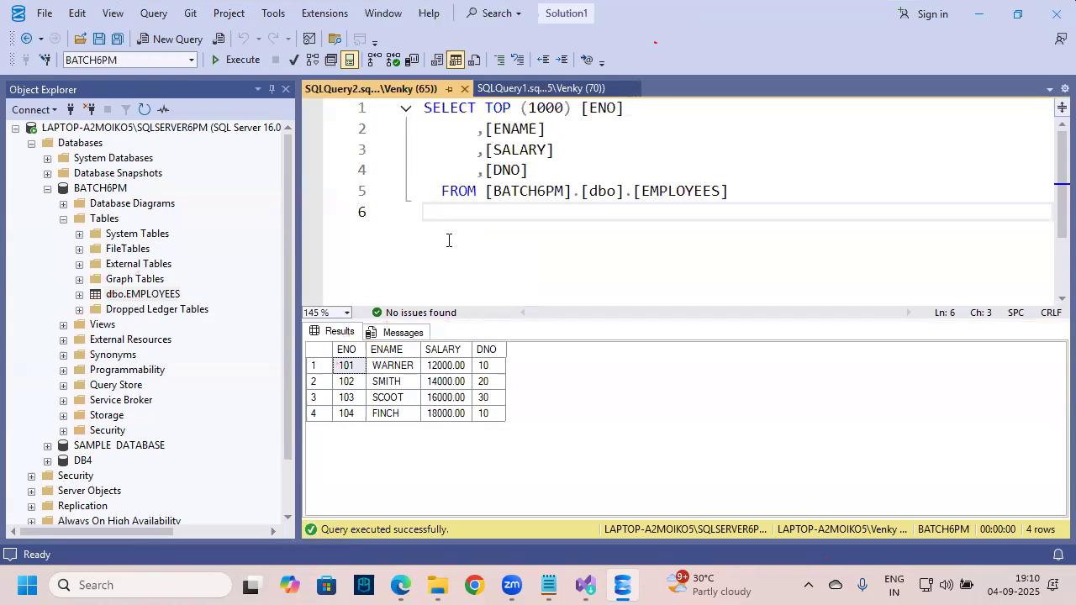
Switch to the Block Diagram PDF in Edge, outline Server Name and the three databases, and trace an arrow from DB-2 to its circled label
{"action": "left_click", "coordinate": [400, 586]}
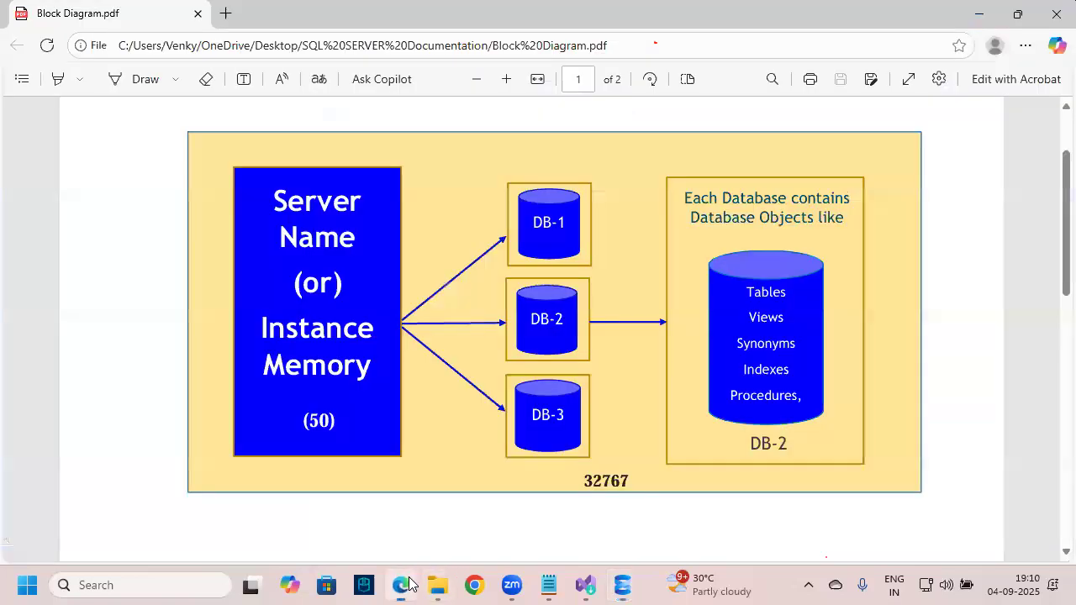
{"action": "left_click_drag", "start_coordinate": [259, 183], "coordinate": [375, 256]}
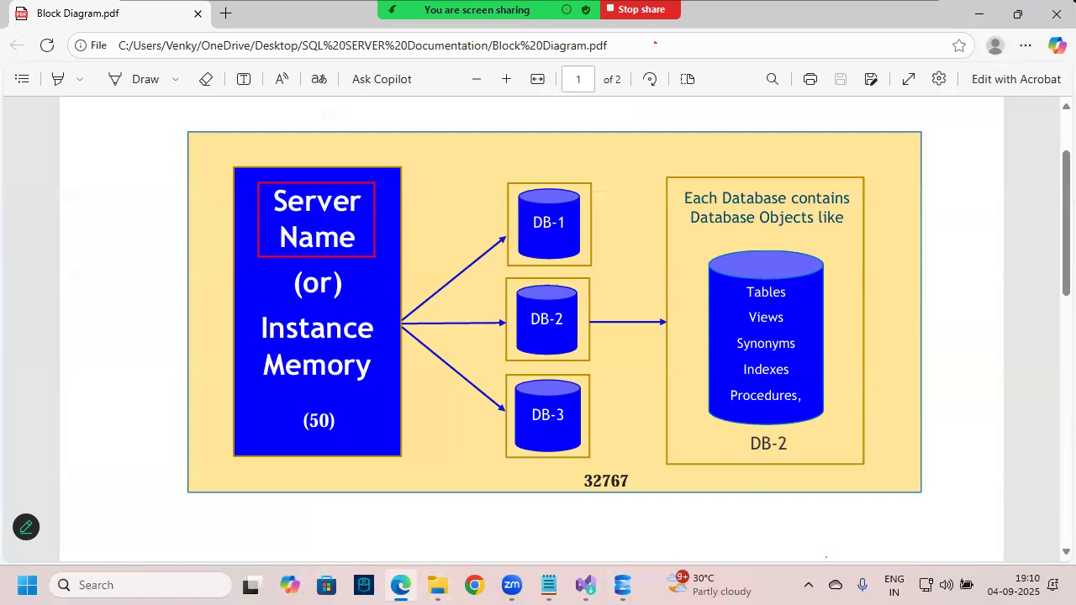
{"action": "left_click_drag", "start_coordinate": [441, 151], "coordinate": [402, 235]}
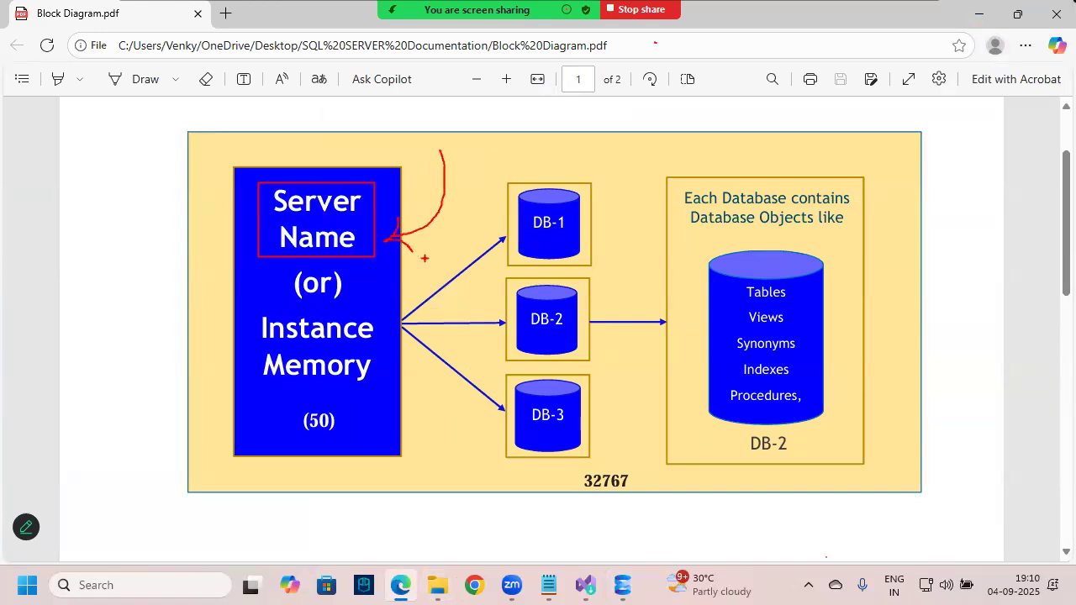
{"action": "left_click_drag", "start_coordinate": [502, 183], "coordinate": [596, 271]}
{"action": "left_click_drag", "start_coordinate": [506, 279], "coordinate": [591, 362]}
{"action": "mouse_move", "coordinate": [505, 372]}
{"action": "left_mouse_down"}
{"action": "mouse_move", "coordinate": [548, 435]}
{"action": "mouse_move", "coordinate": [588, 465]}
{"action": "left_mouse_up"}
{"action": "left_click_drag", "start_coordinate": [468, 156], "coordinate": [617, 467]}
{"action": "mouse_move", "coordinate": [591, 320]}
{"action": "left_mouse_down"}
{"action": "mouse_move", "coordinate": [654, 320]}
{"action": "mouse_move", "coordinate": [730, 446]}
{"action": "mouse_move", "coordinate": [742, 435]}
{"action": "mouse_move", "coordinate": [740, 455]}
{"action": "left_mouse_up"}
{"action": "mouse_move", "coordinate": [810, 427]}
{"action": "left_mouse_down"}
{"action": "mouse_move", "coordinate": [731, 447]}
{"action": "mouse_move", "coordinate": [812, 428]}
{"action": "left_mouse_up"}
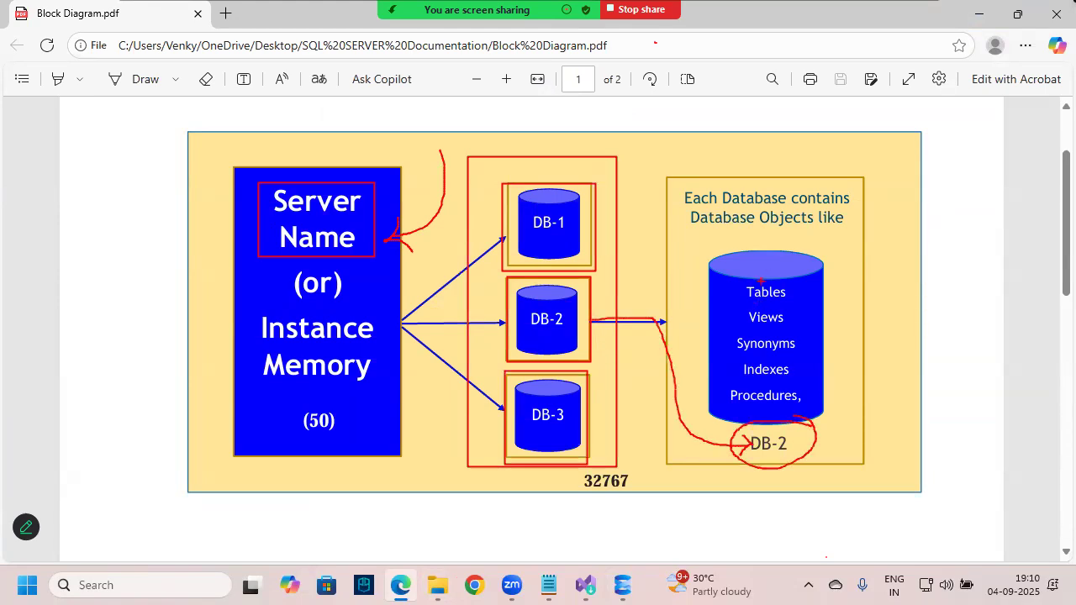
Circle Tables in the DB-2 object list, add arrows pointing to and from it, and handwrite an underlined O/P beside it
{"action": "left_click_drag", "start_coordinate": [760, 238], "coordinate": [767, 274]}
{"action": "mouse_move", "coordinate": [774, 258]}
{"action": "left_mouse_down"}
{"action": "mouse_move", "coordinate": [767, 274]}
{"action": "mouse_move", "coordinate": [790, 295]}
{"action": "left_mouse_up"}
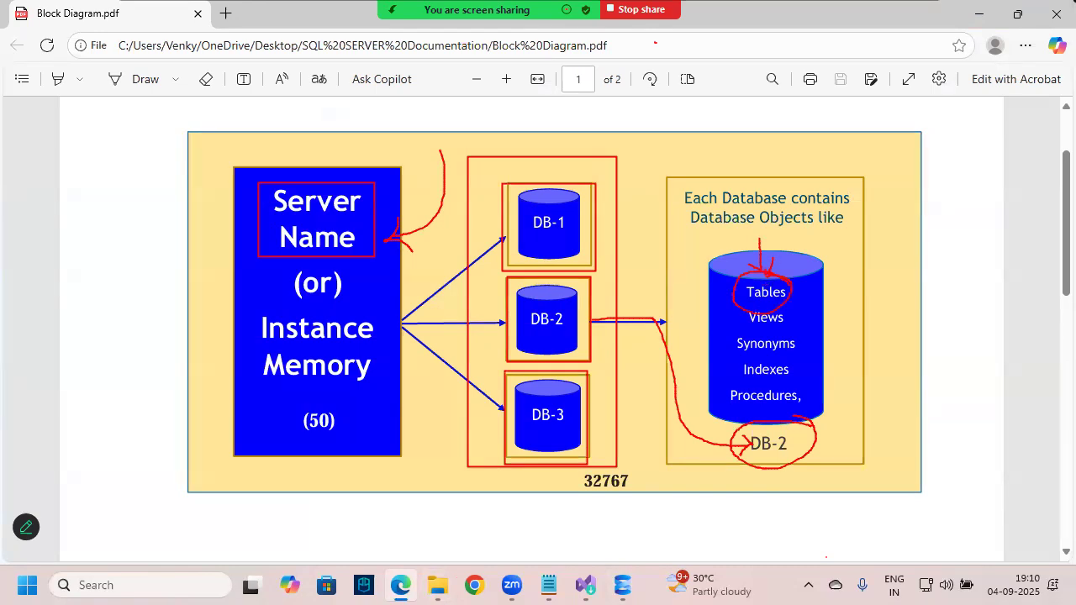
{"action": "left_click_drag", "start_coordinate": [757, 233], "coordinate": [759, 264]}
{"action": "left_click_drag", "start_coordinate": [812, 292], "coordinate": [824, 290]}
{"action": "mouse_move", "coordinate": [814, 281]}
{"action": "left_mouse_down"}
{"action": "mouse_move", "coordinate": [840, 289]}
{"action": "mouse_move", "coordinate": [828, 310]}
{"action": "left_mouse_up"}
{"action": "left_click_drag", "start_coordinate": [880, 281], "coordinate": [917, 322]}
{"action": "mouse_move", "coordinate": [934, 293]}
{"action": "left_mouse_down"}
{"action": "mouse_move", "coordinate": [936, 308]}
{"action": "mouse_move", "coordinate": [918, 311]}
{"action": "left_mouse_up"}
{"action": "left_click_drag", "start_coordinate": [873, 346], "coordinate": [1006, 302]}
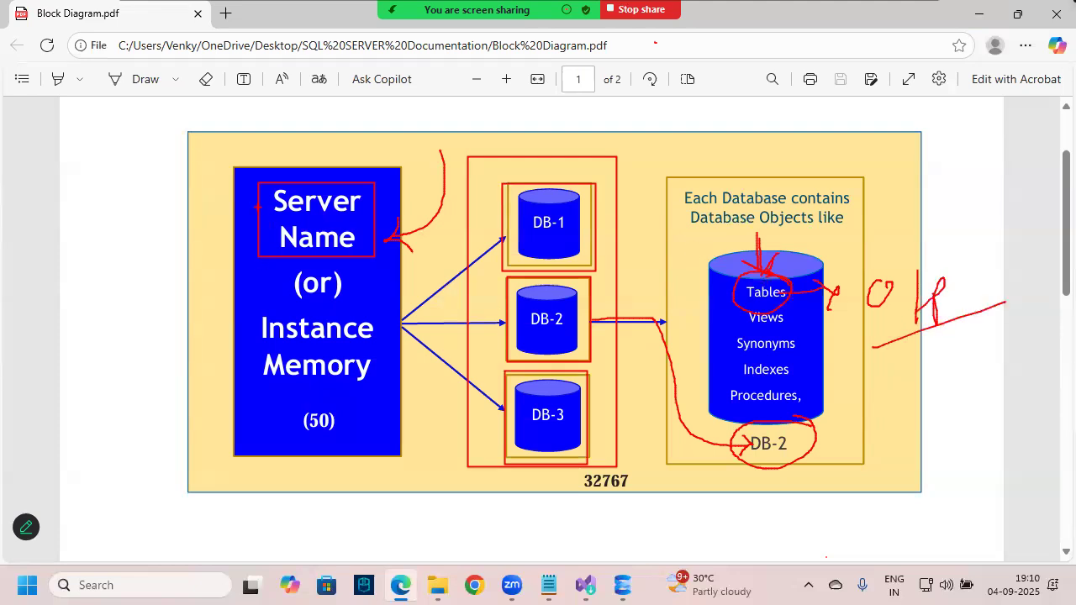
Outline the whole block diagram with a red rectangle, add an arrow pointing at it from above, and clear all annotations
{"action": "left_click_drag", "start_coordinate": [186, 133], "coordinate": [567, 295]}
{"action": "key", "text": "ctrl+z"}
{"action": "left_click_drag", "start_coordinate": [183, 132], "coordinate": [922, 492]}
{"action": "mouse_move", "coordinate": [533, 48]}
{"action": "left_mouse_down"}
{"action": "mouse_move", "coordinate": [521, 107]}
{"action": "mouse_move", "coordinate": [561, 87]}
{"action": "mouse_move", "coordinate": [532, 126]}
{"action": "left_mouse_up"}
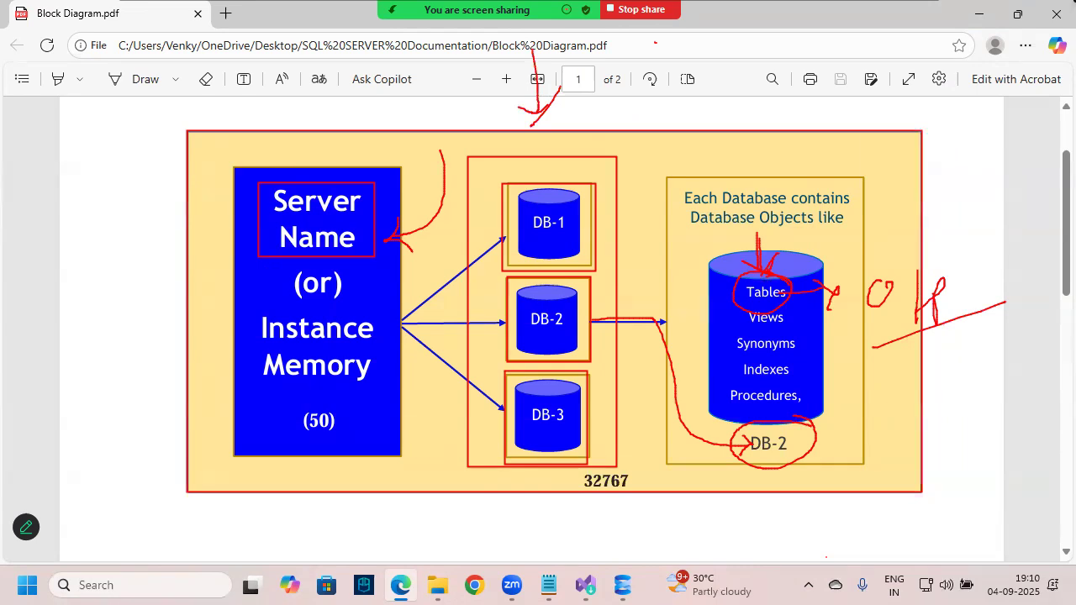
{"action": "key", "text": "Escape"}
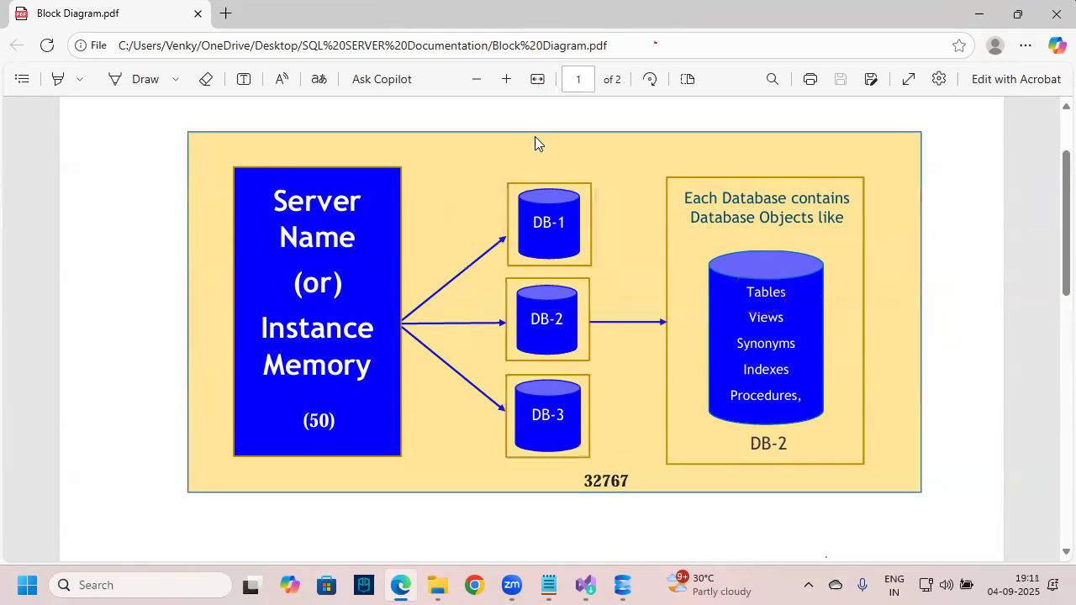
Switch to Introduction.txt in Notepad and highlight the Sql Server and SSMS Window lines under Installation, leaving them deselected at the end
{"action": "left_click", "coordinate": [551, 584]}
{"action": "left_click", "coordinate": [91, 251]}
{"action": "left_click_drag", "start_coordinate": [97, 261], "coordinate": [18, 232]}
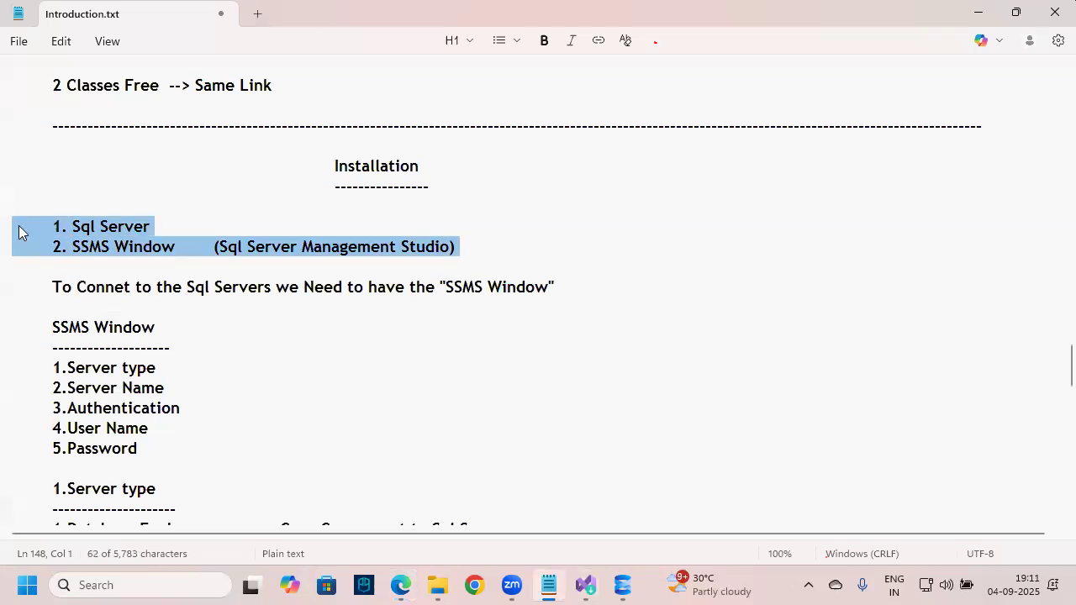
{"action": "left_click", "coordinate": [69, 263]}
{"action": "left_click_drag", "start_coordinate": [60, 259], "coordinate": [19, 233]}
{"action": "left_click", "coordinate": [146, 300]}
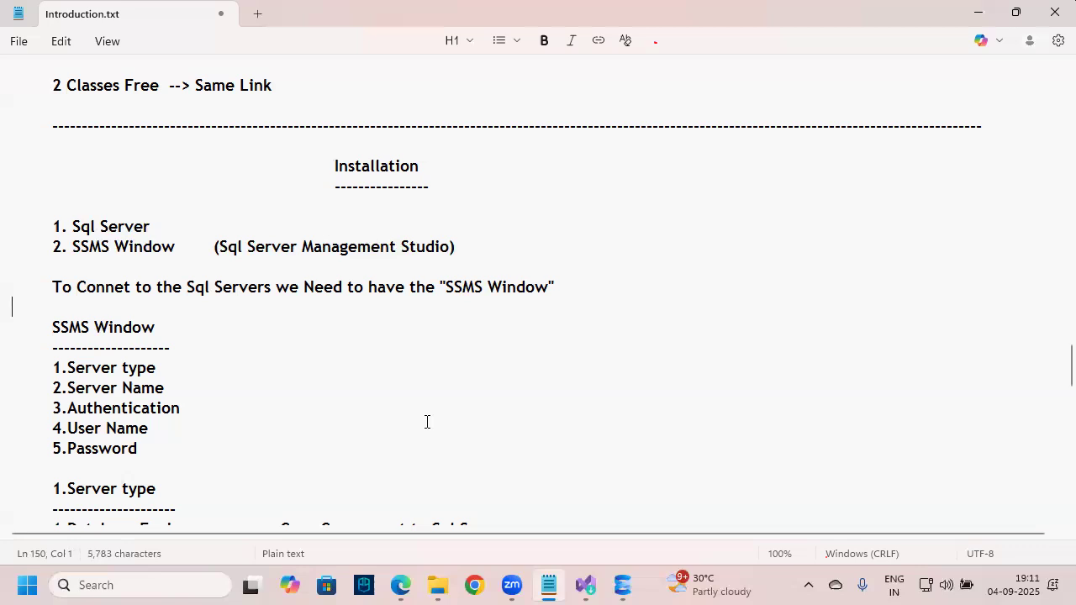
Return to SQL Server Management Studio and outline the object tree and the database and Execute controls with red rectangles
{"action": "left_click", "coordinate": [622, 585]}
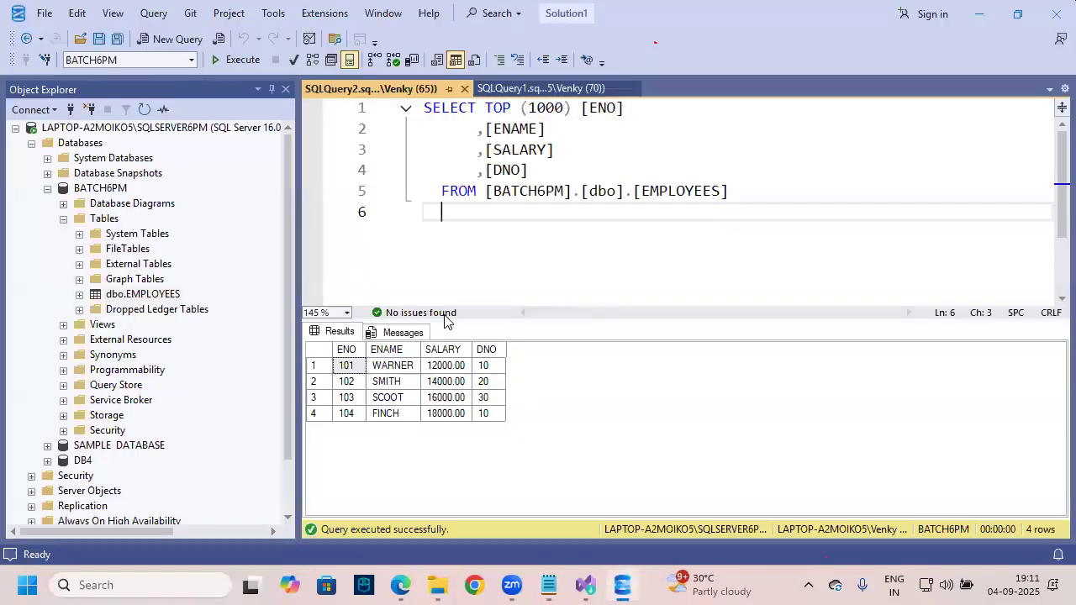
{"action": "key", "text": "ctrl+alt+shift+h"}
{"action": "mouse_move", "coordinate": [32, 126]}
{"action": "left_mouse_down"}
{"action": "mouse_move", "coordinate": [33, 147]}
{"action": "mouse_move", "coordinate": [234, 476]}
{"action": "left_mouse_up"}
{"action": "left_click_drag", "start_coordinate": [57, 36], "coordinate": [360, 109]}
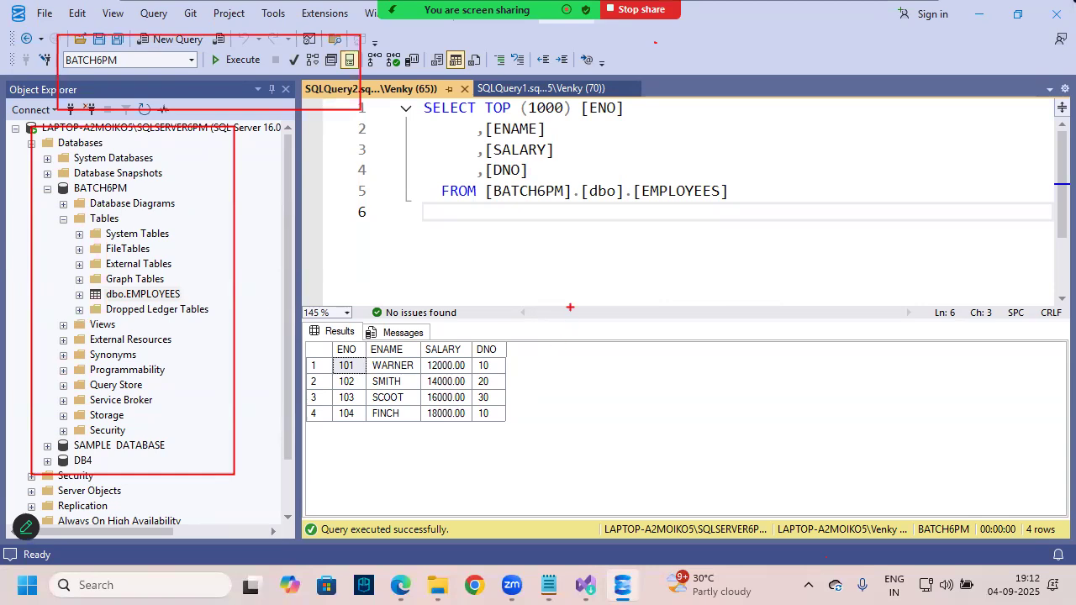
Handwrite GUI in large red letters over the query window, underline it, and clear the annotations
{"action": "mouse_move", "coordinate": [655, 216]}
{"action": "left_mouse_down"}
{"action": "mouse_move", "coordinate": [663, 333]}
{"action": "mouse_move", "coordinate": [678, 366]}
{"action": "left_mouse_up"}
{"action": "left_click_drag", "start_coordinate": [719, 304], "coordinate": [752, 293]}
{"action": "left_click_drag", "start_coordinate": [794, 303], "coordinate": [845, 281]}
{"action": "key", "text": "ctrl+z"}
{"action": "mouse_move", "coordinate": [783, 297]}
{"action": "left_mouse_down"}
{"action": "mouse_move", "coordinate": [814, 297]}
{"action": "mouse_move", "coordinate": [816, 284]}
{"action": "mouse_move", "coordinate": [784, 343]}
{"action": "mouse_move", "coordinate": [819, 315]}
{"action": "left_mouse_up"}
{"action": "key", "text": "ctrl+z"}
{"action": "left_click_drag", "start_coordinate": [639, 426], "coordinate": [880, 346]}
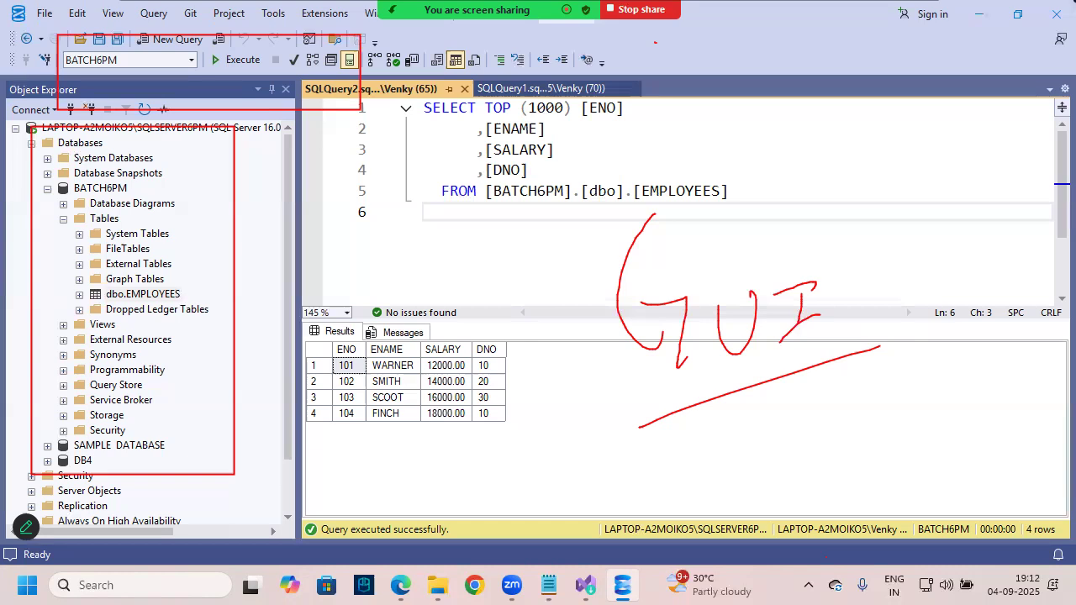
{"action": "key", "text": "Escape"}
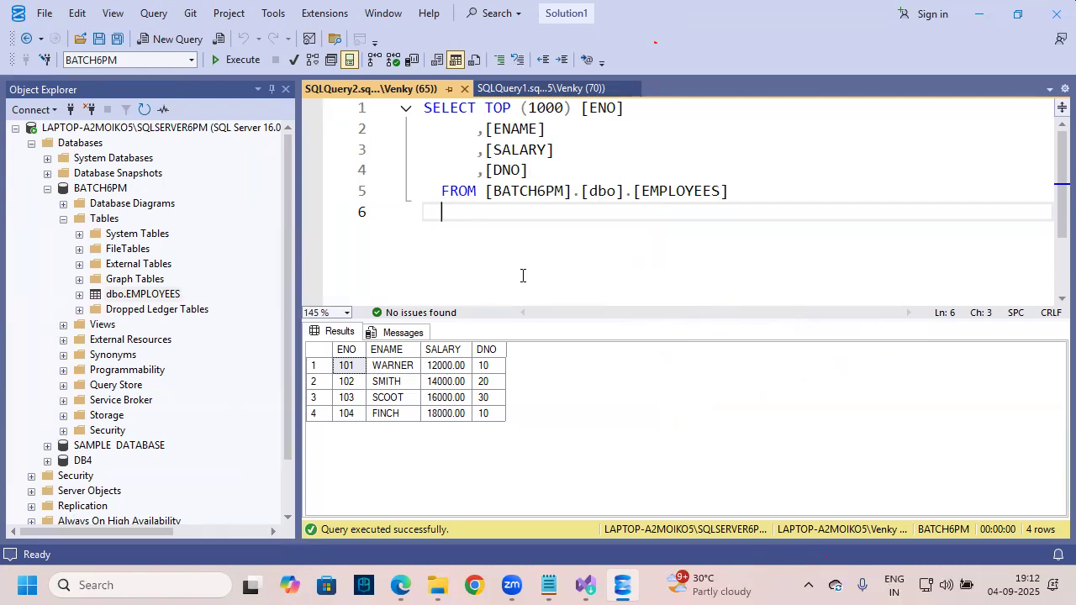
Switch to the Introduction.txt notes and add the line "3 Free Class" below the Password entry at the end
{"action": "left_click", "coordinate": [458, 230]}
{"action": "key", "text": "alt+Tab"}
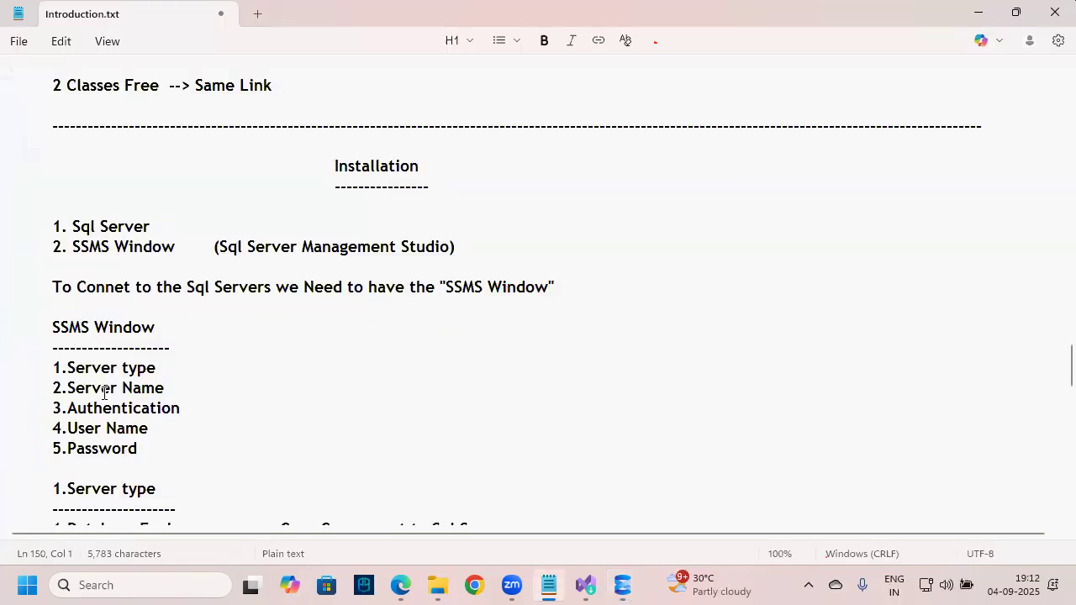
{"action": "scroll", "coordinate": [105, 392], "scroll_direction": "down", "scroll_amount": 12}
{"action": "scroll", "coordinate": [74, 276], "scroll_direction": "down", "scroll_amount": 9}
{"action": "left_click", "coordinate": [61, 196]}
{"action": "key", "text": "Tab"}
{"action": "type", "text": "3."}
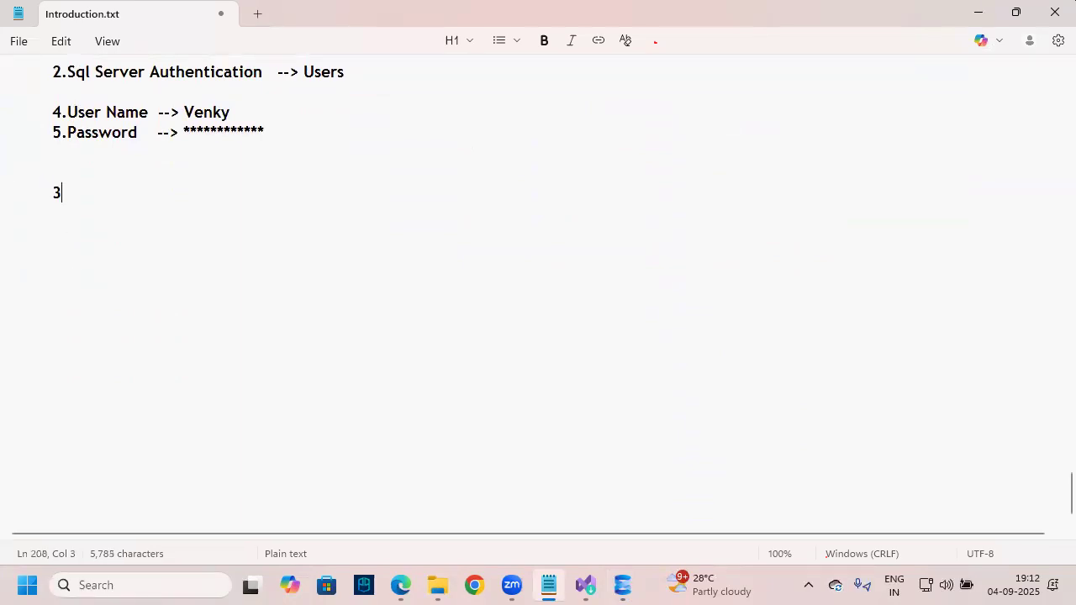
{"action": "key", "text": "BackSpace"}
{"action": "key", "text": "Caps_Lock"}
{"action": "type", "text": "Free"}
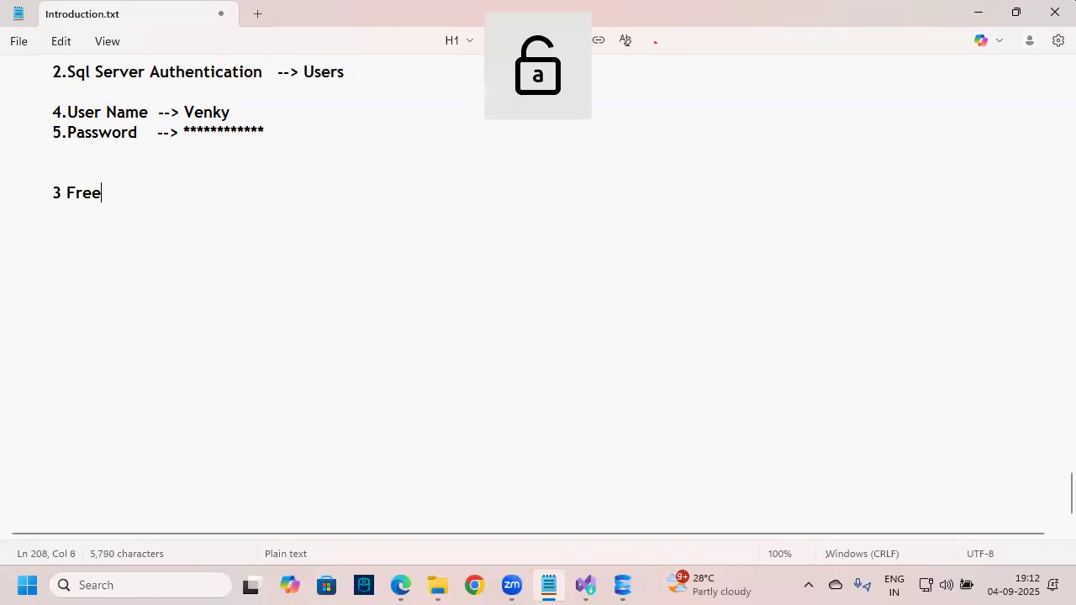
{"action": "type", "text": " Claas"}
{"action": "key", "text": "BackSpace"}
{"action": "key", "text": "BackSpace"}
{"action": "key", "text": "BackSpace"}
{"action": "key", "text": "BackSpace"}
{"action": "key", "text": "BackSpace"}
{"action": "key", "text": "BackSpace"}
{"action": "type", "text": "Class"}
Add a row of dashes beneath the "3 Free Class" line and start a new line
{"action": "key", "text": "Return"}
{"action": "type", "text": "------------------"}
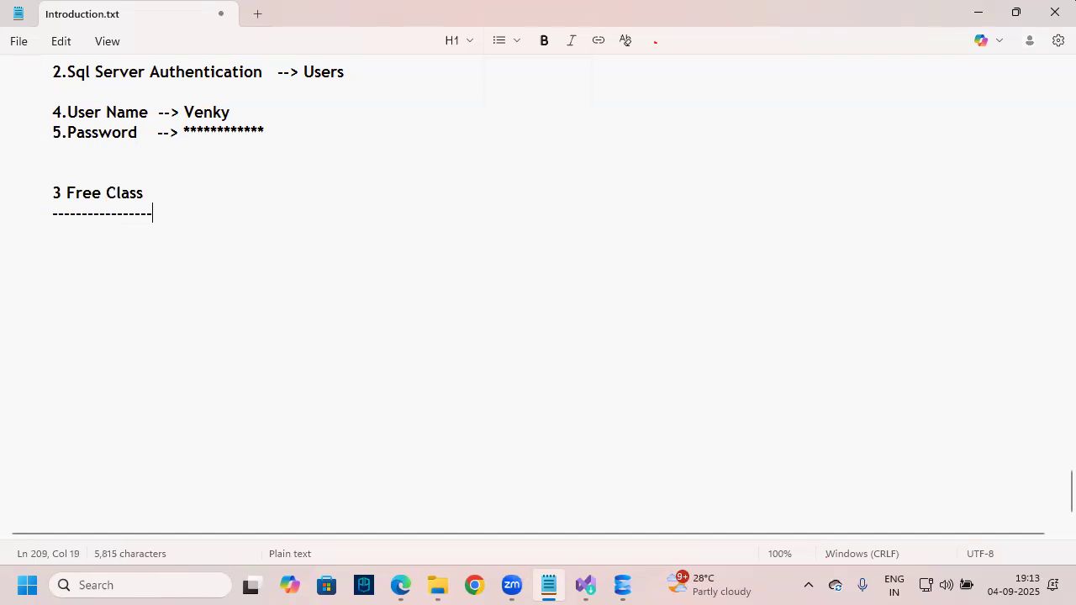
{"action": "key", "text": "Return"}
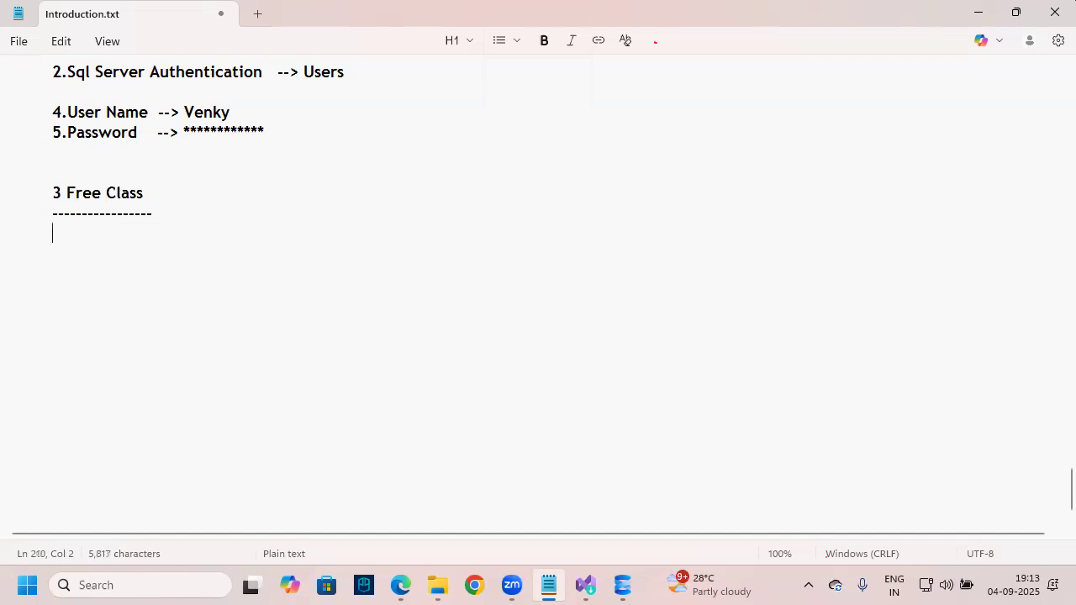
Append "--> Same Link" to the "3 Free Class" line
{"action": "left_click_drag", "start_coordinate": [166, 199], "coordinate": [50, 198]}
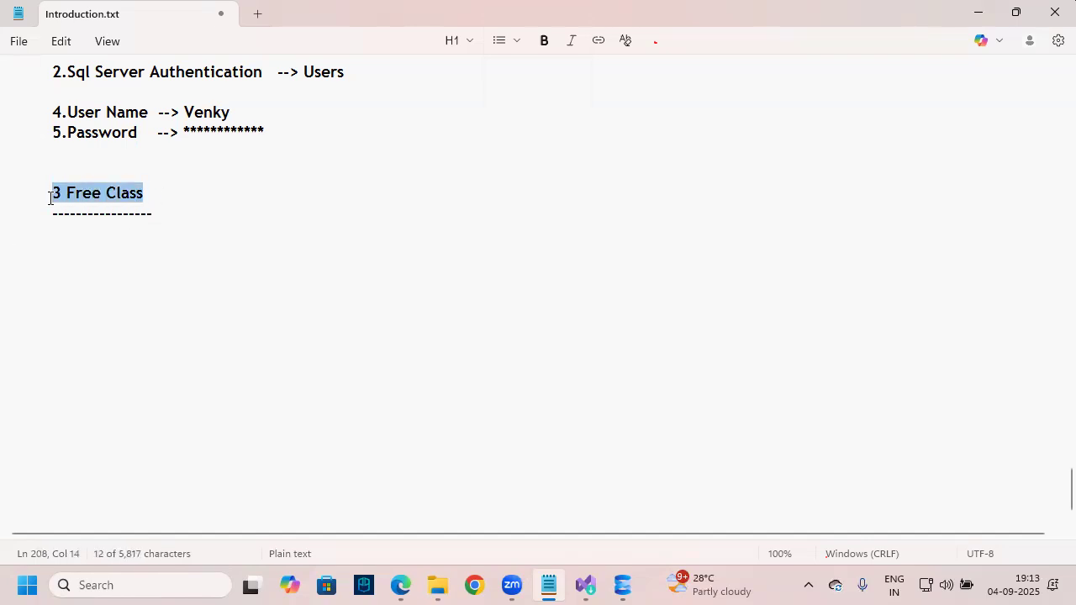
{"action": "left_click", "coordinate": [154, 197]}
{"action": "type", "text": "--"}
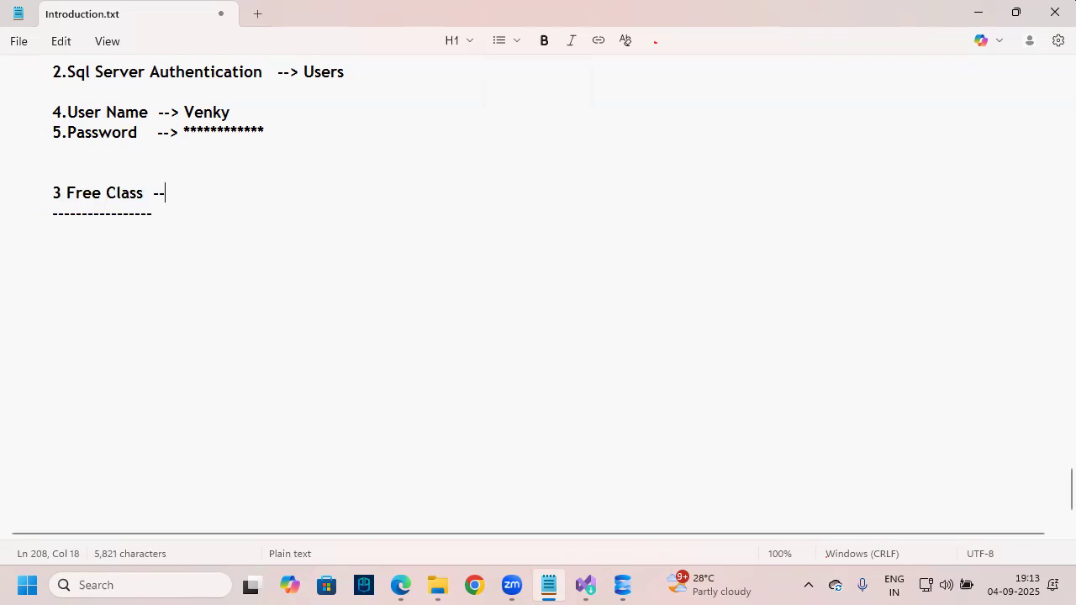
{"action": "type", "text": "> Same Link"}
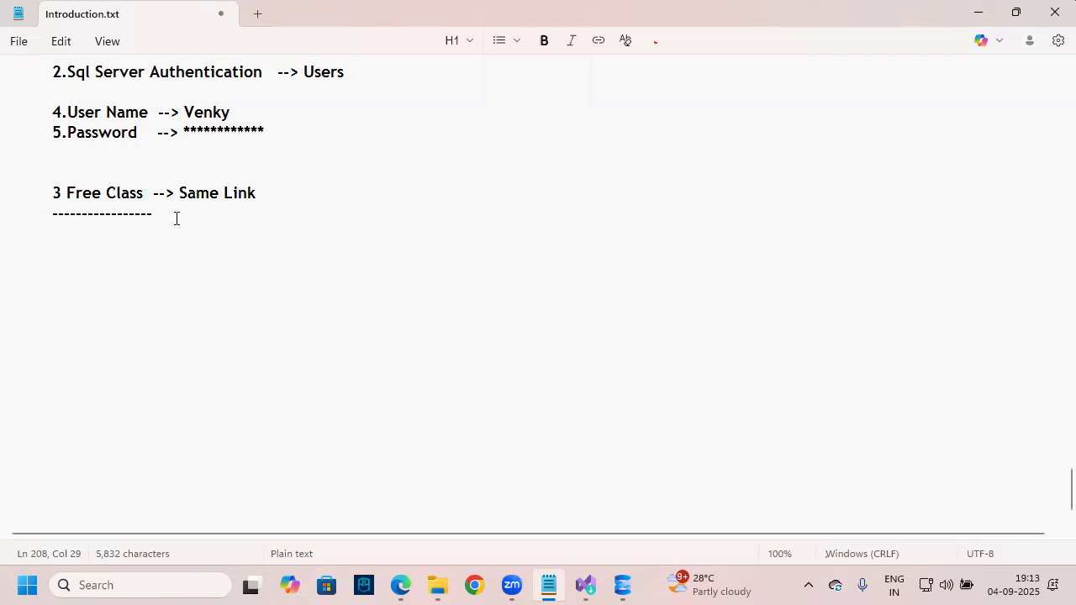
Delete the row of dashes under the "3 Free Class" line and place the cursor below it
{"action": "left_click_drag", "start_coordinate": [175, 219], "coordinate": [12, 221]}
{"action": "key", "text": "BackSpace"}
{"action": "left_click", "coordinate": [173, 276]}
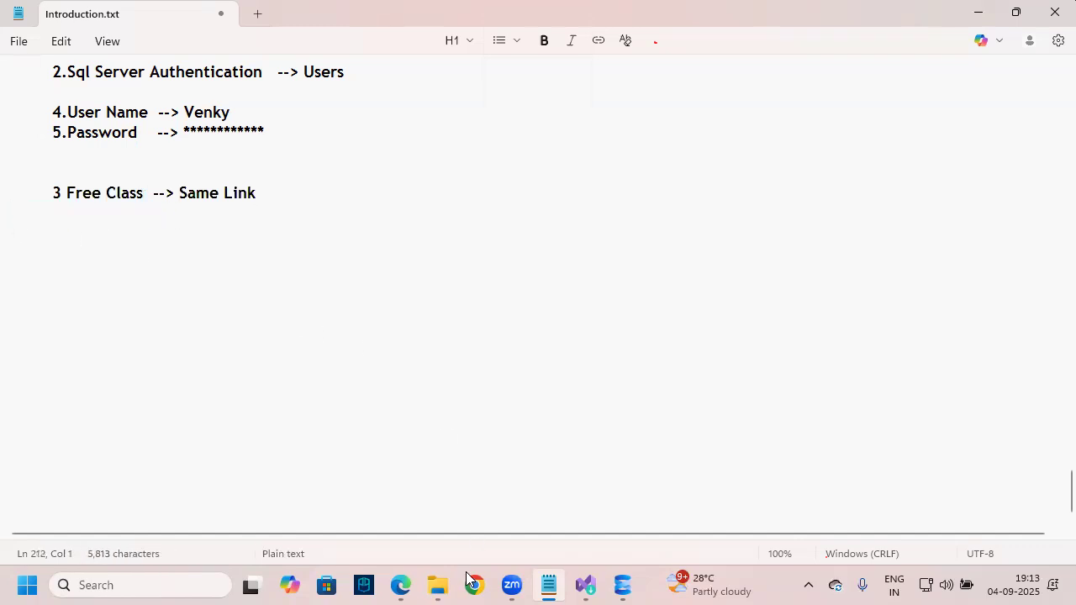
Open the Course Content PDF from the SQL SERVER Documentation folder on the Desktop in File Explorer
{"action": "left_click", "coordinate": [402, 586]}
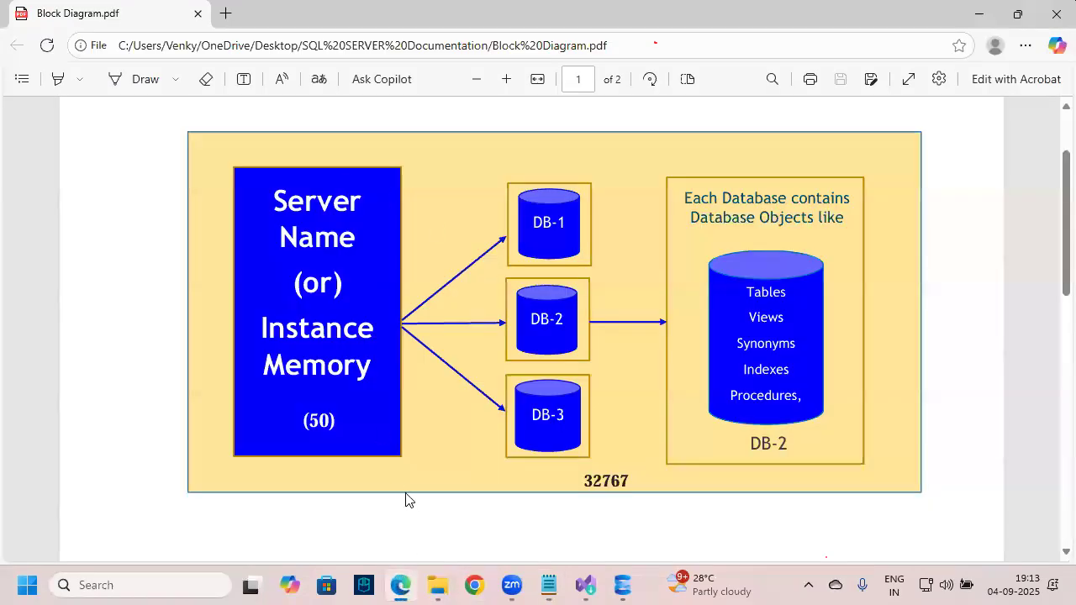
{"action": "left_click", "coordinate": [437, 586]}
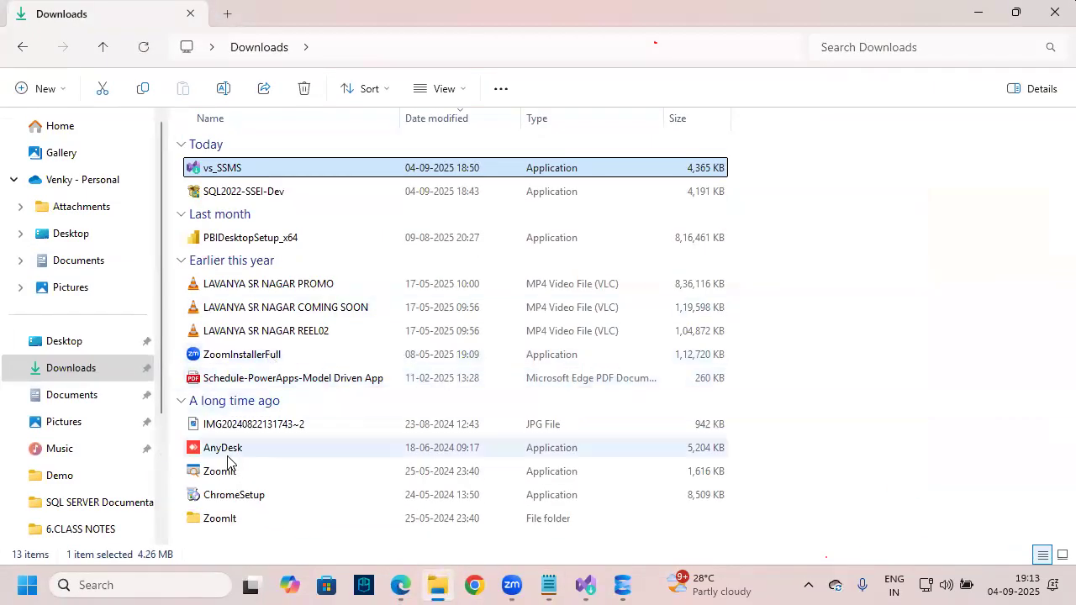
{"action": "left_click", "coordinate": [75, 233]}
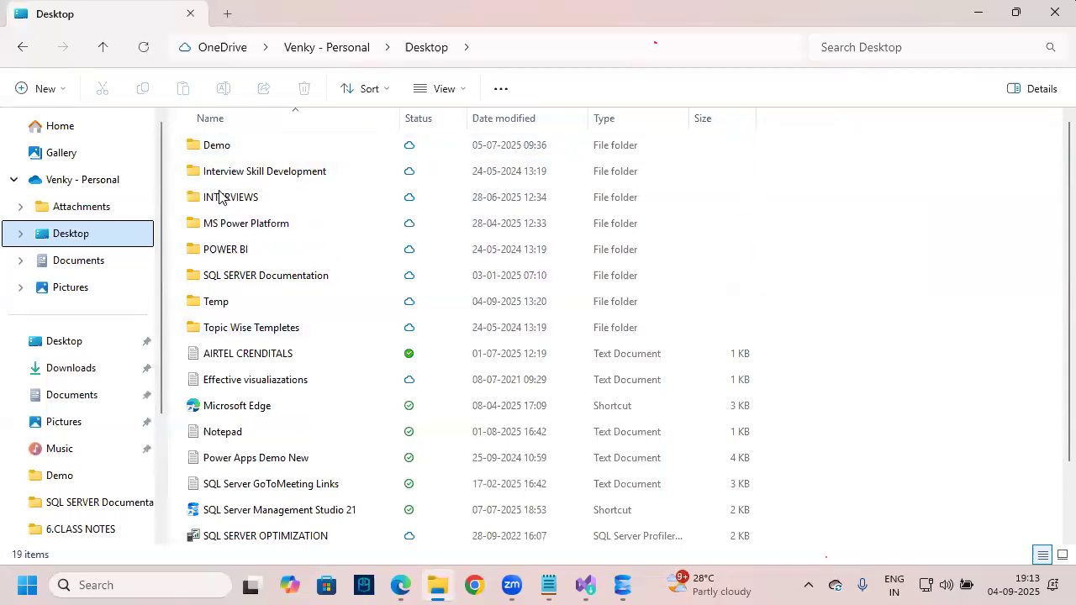
{"action": "double_click", "coordinate": [225, 276]}
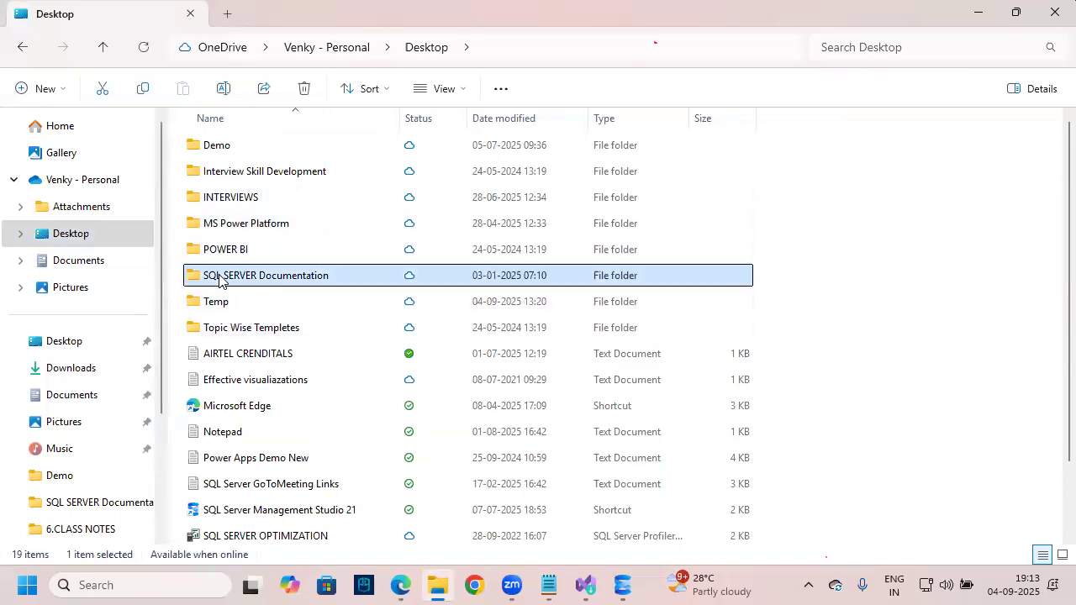
{"action": "scroll", "coordinate": [223, 457], "scroll_direction": "down", "scroll_amount": 1}
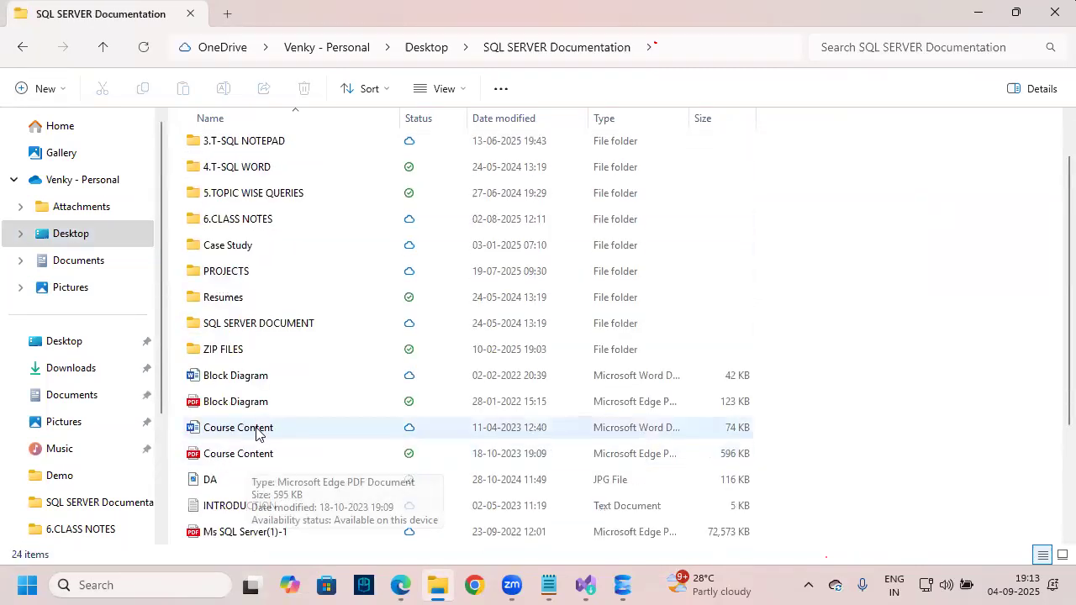
{"action": "double_click", "coordinate": [271, 454]}
Underline the SQL Server Software Installation and SSMS Window headings in the course content, and continue to the Data Types section
{"action": "left_click_drag", "start_coordinate": [1066, 467], "coordinate": [1053, 130]}
{"action": "scroll", "coordinate": [462, 378], "scroll_direction": "down", "scroll_amount": 4}
{"action": "left_click_drag", "start_coordinate": [286, 203], "coordinate": [359, 198]}
{"action": "left_click_drag", "start_coordinate": [284, 289], "coordinate": [353, 286]}
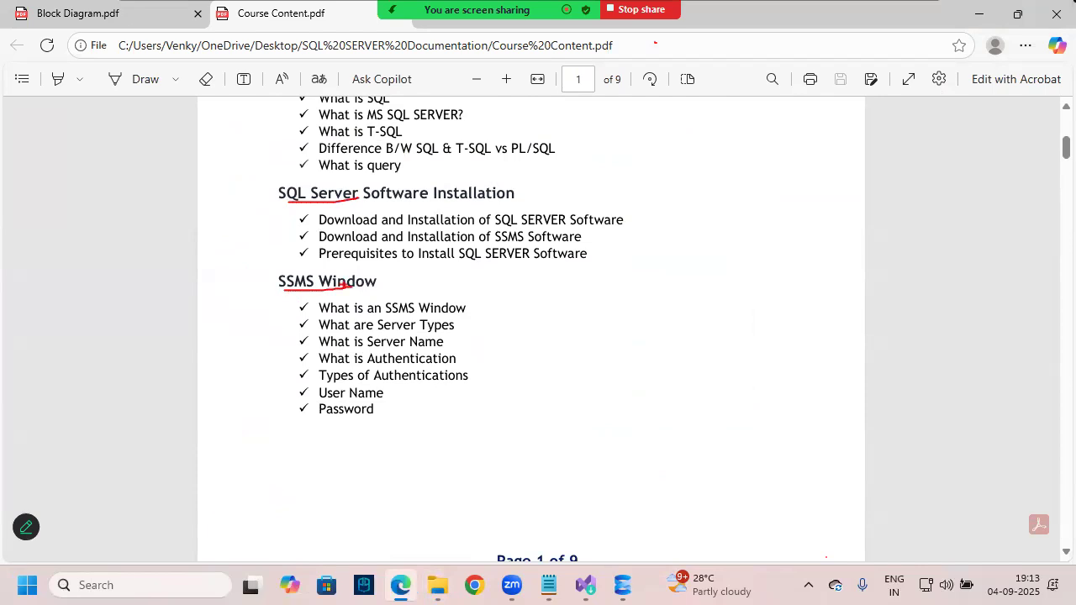
{"action": "scroll", "coordinate": [407, 286], "scroll_direction": "down", "scroll_amount": 6}
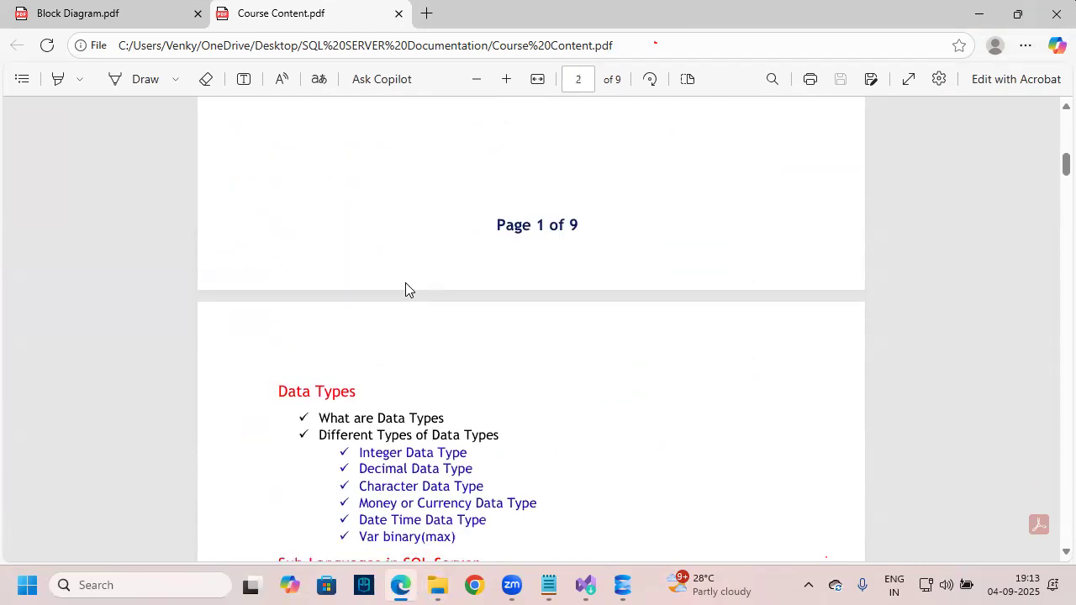